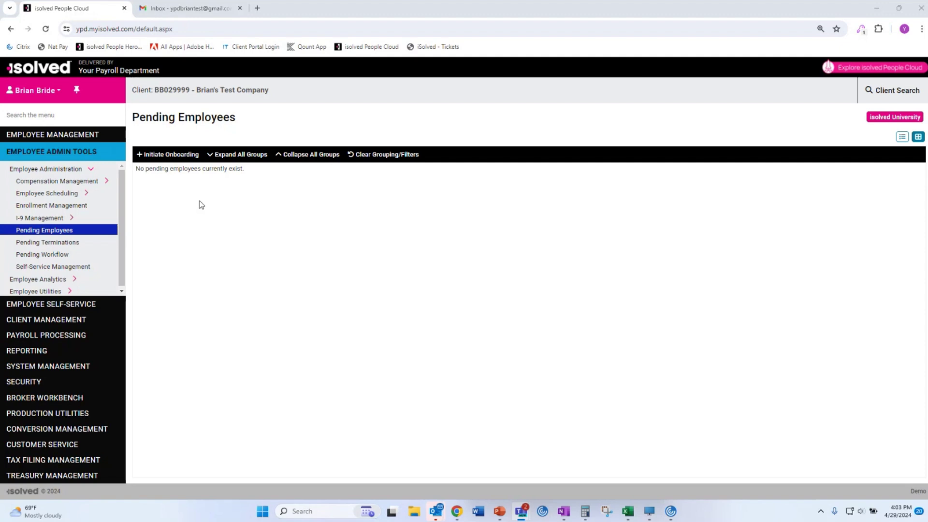
Start a new-hire onboarding for the test company at Office - Antioch, IL using the Basic Onboarding template.
left_click(166, 155)
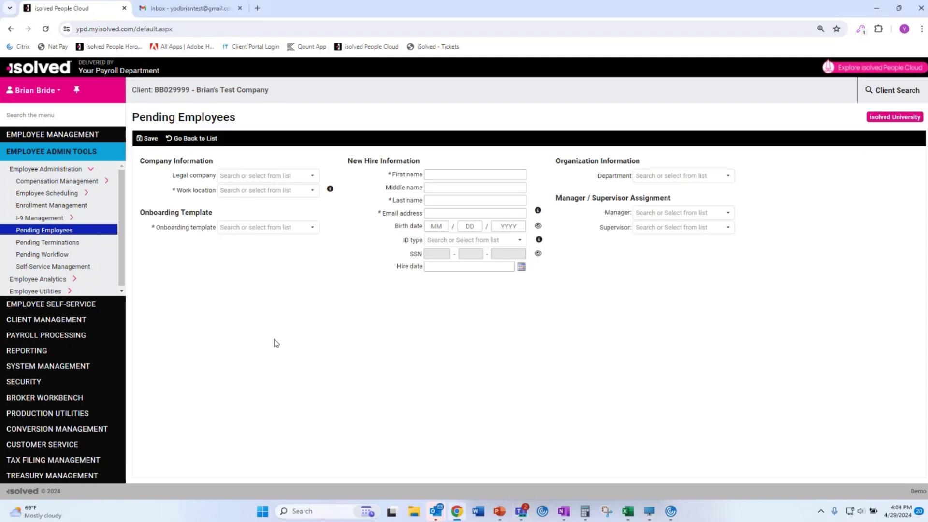
left_click(312, 177)
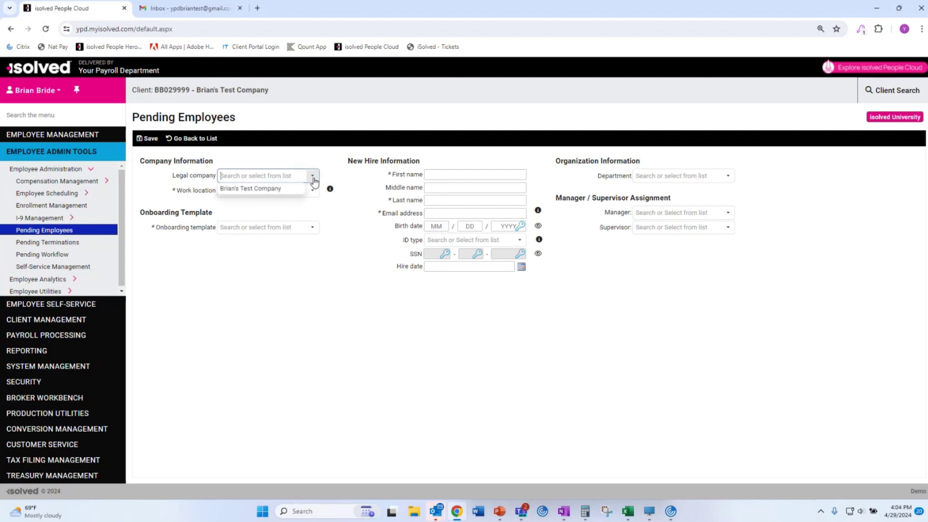
left_click(285, 193)
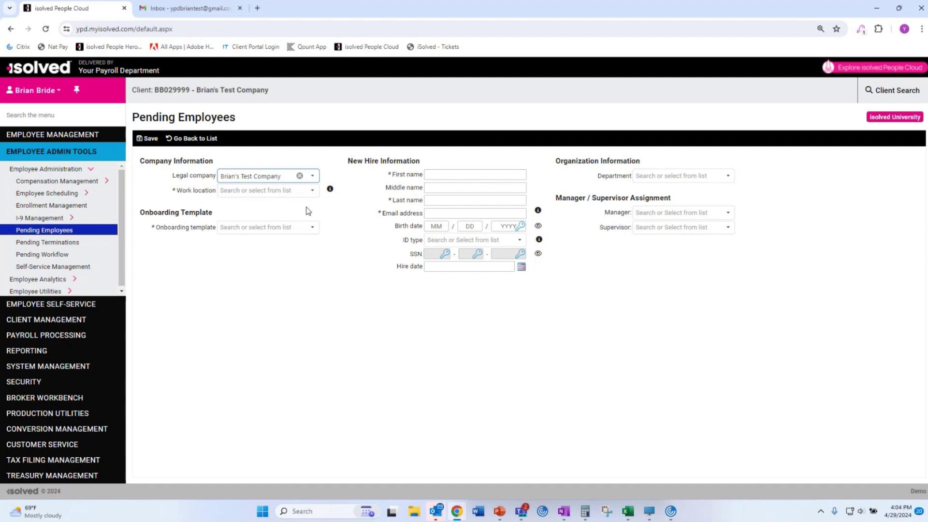
left_click(312, 190)
left_click(282, 207)
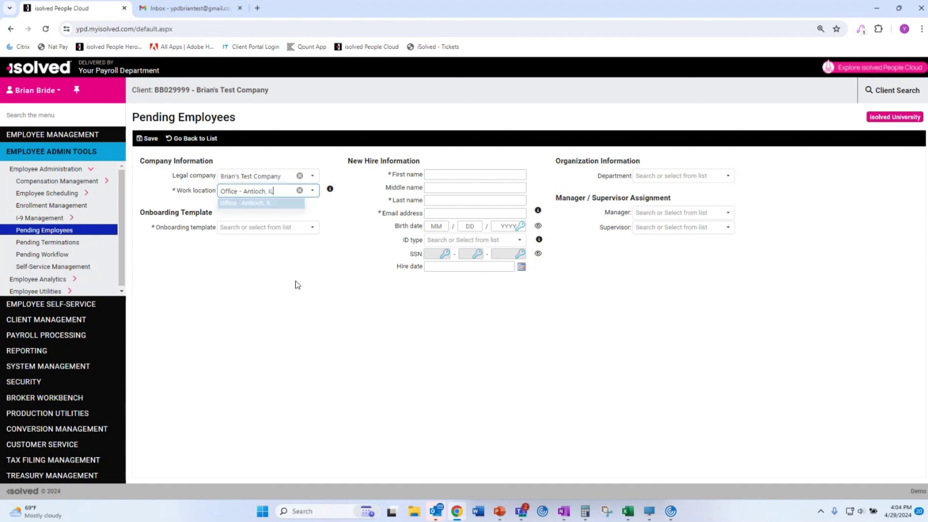
left_click(312, 227)
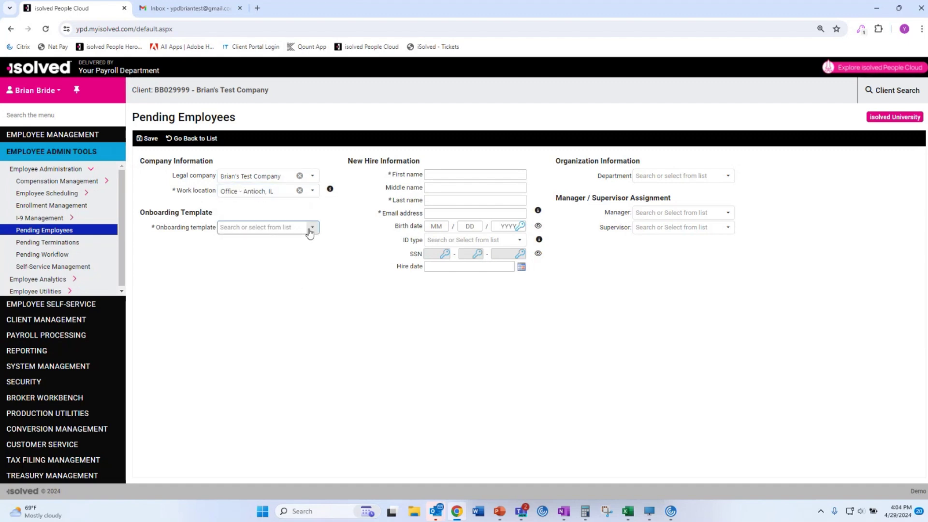
left_click(294, 242)
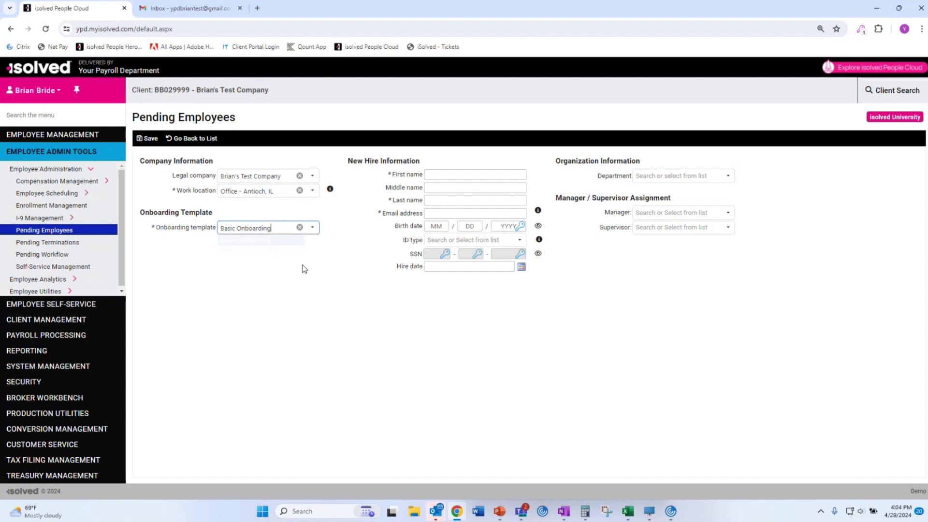
Enter the new hire's first name, last name and e-mail address, then save the record.
left_click(436, 174)
type("Brian")
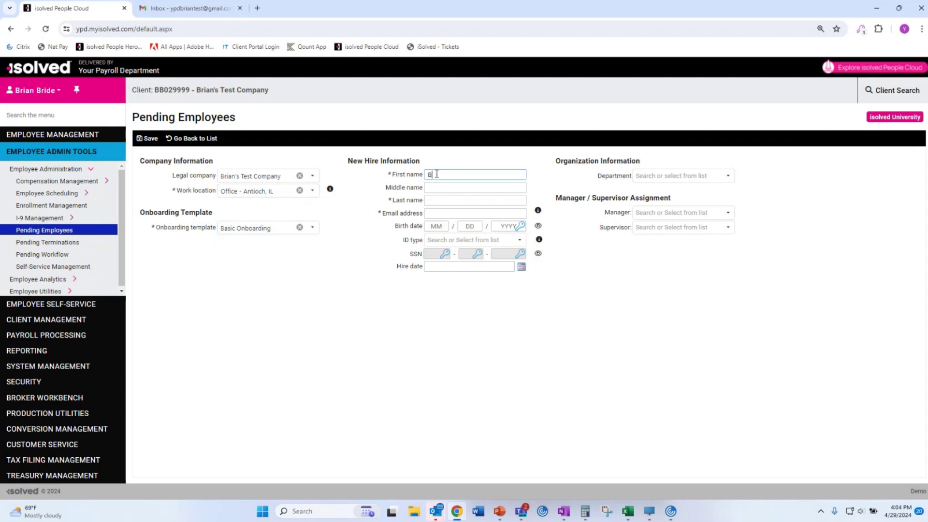
key("Tab")
key("Tab")
type("Test")
key("Tab")
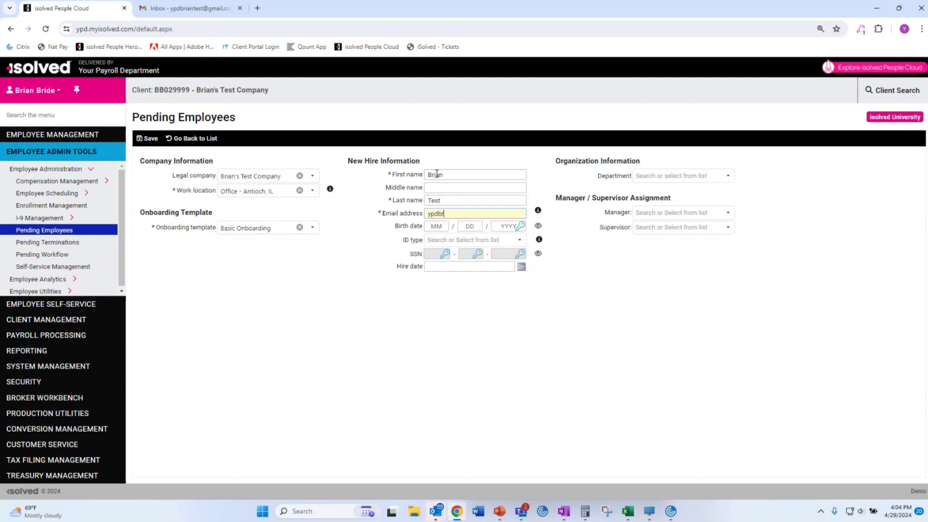
left_click(151, 140)
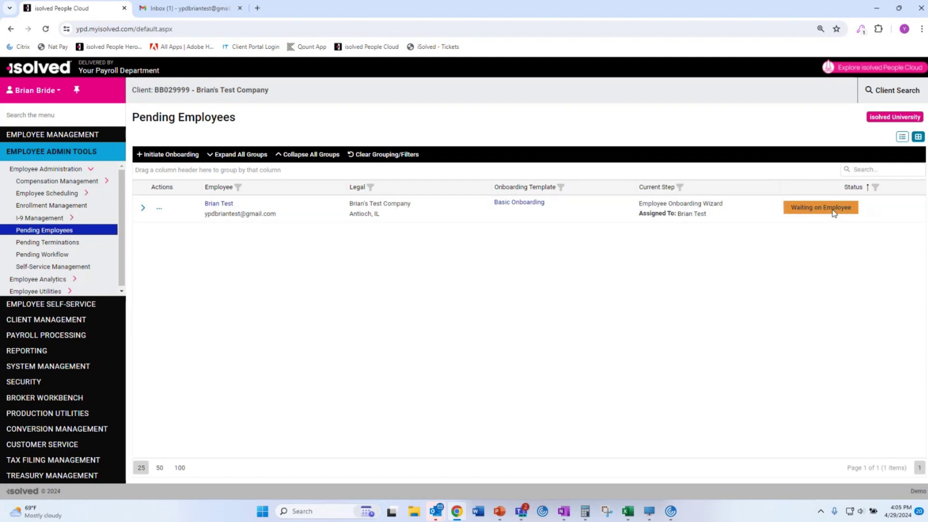
Check the pending hire's available actions without choosing one, then go to sign out.
left_click(159, 208)
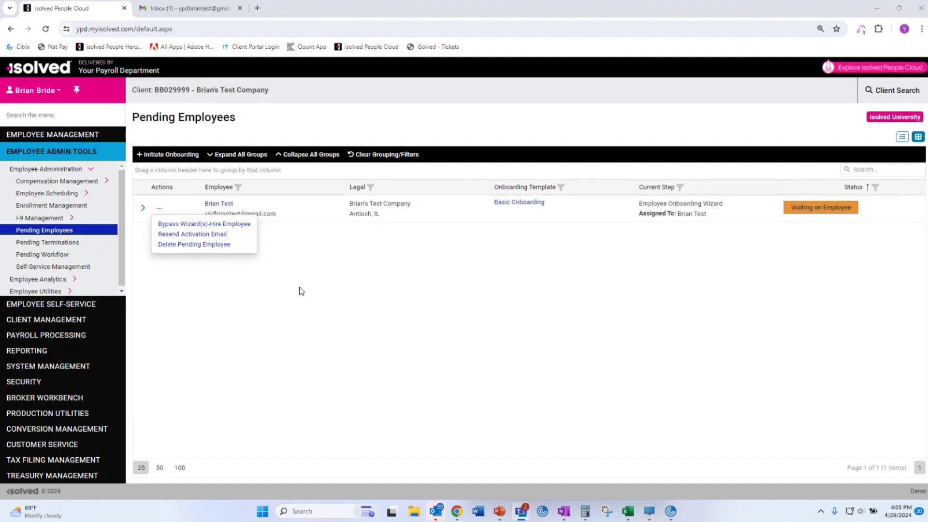
left_click(268, 284)
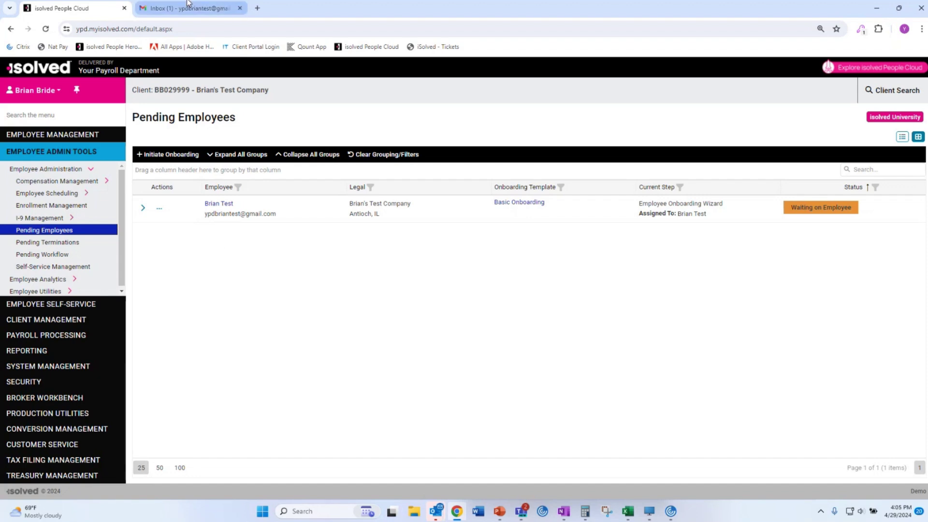
left_click(26, 98)
Log out, then in Gmail open the isolved Onboarding Initiated email and follow its registration link.
left_click(29, 166)
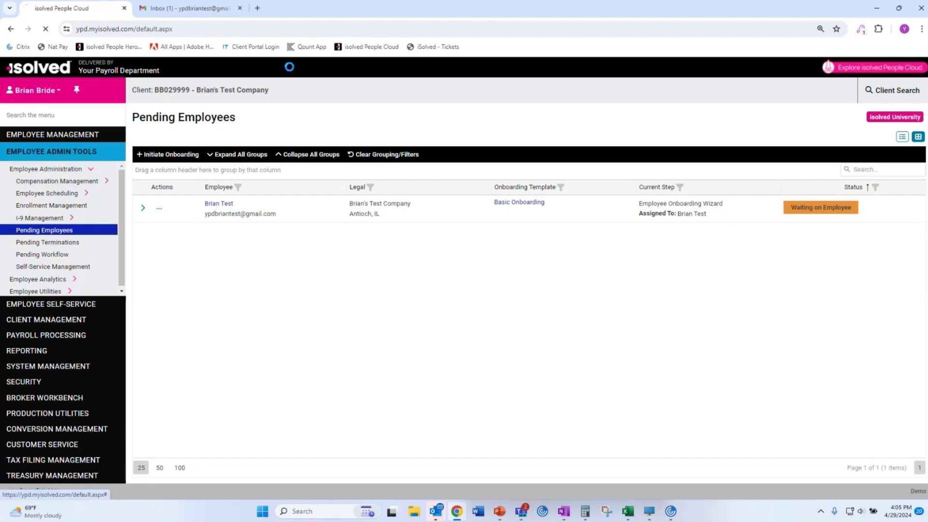
left_click(206, 15)
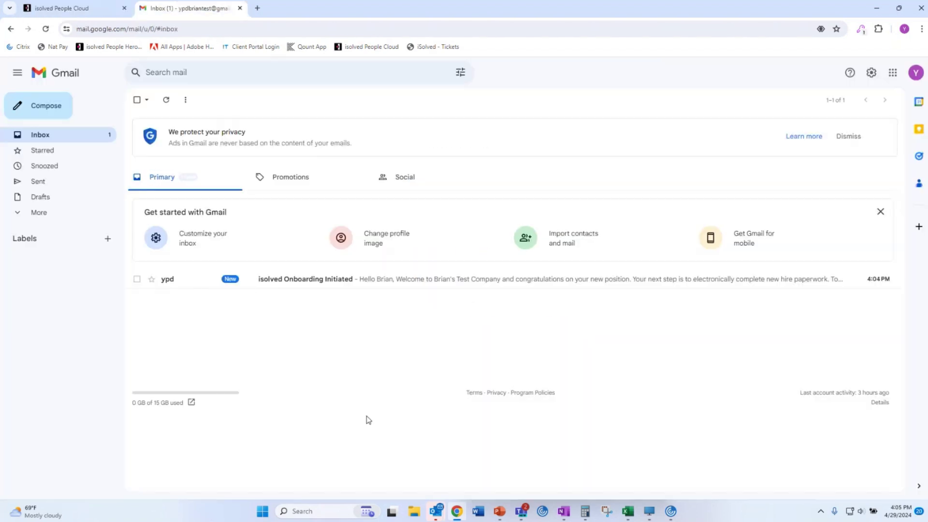
left_click(306, 281)
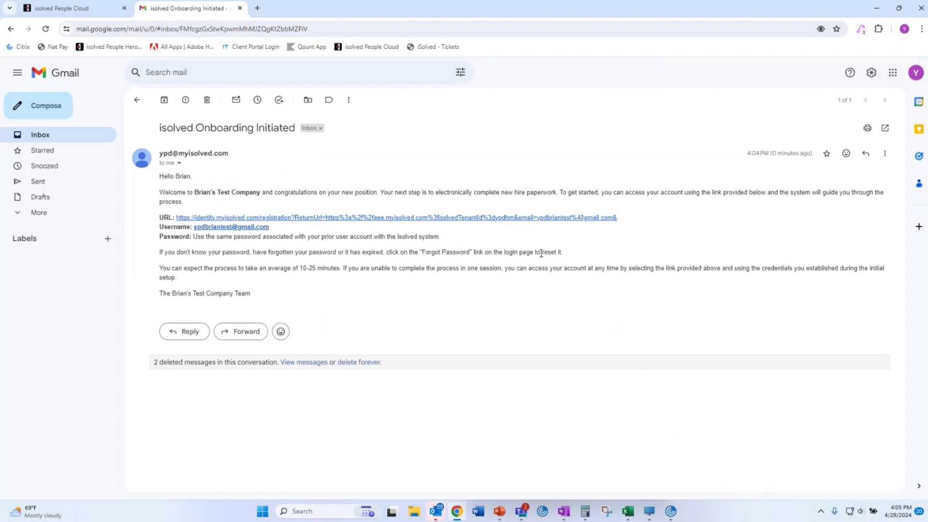
left_click_drag(240, 206, 161, 194)
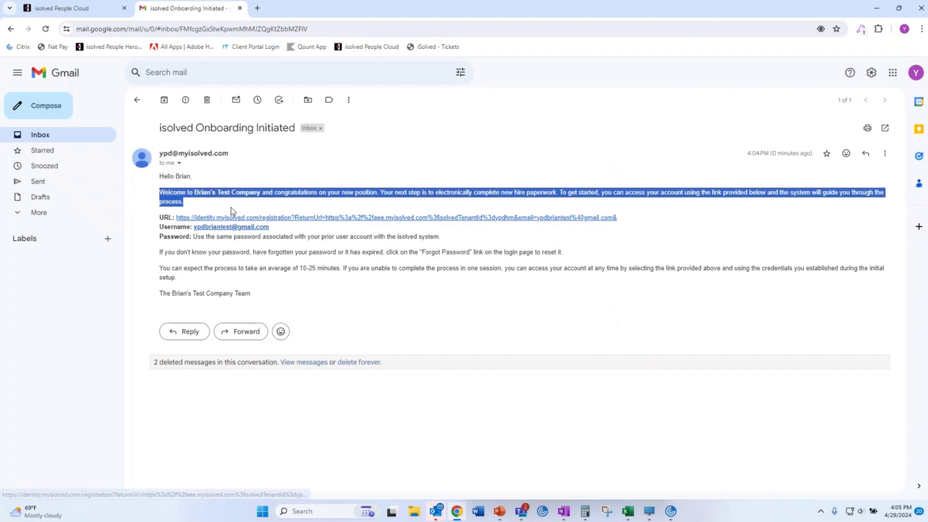
left_click(385, 288)
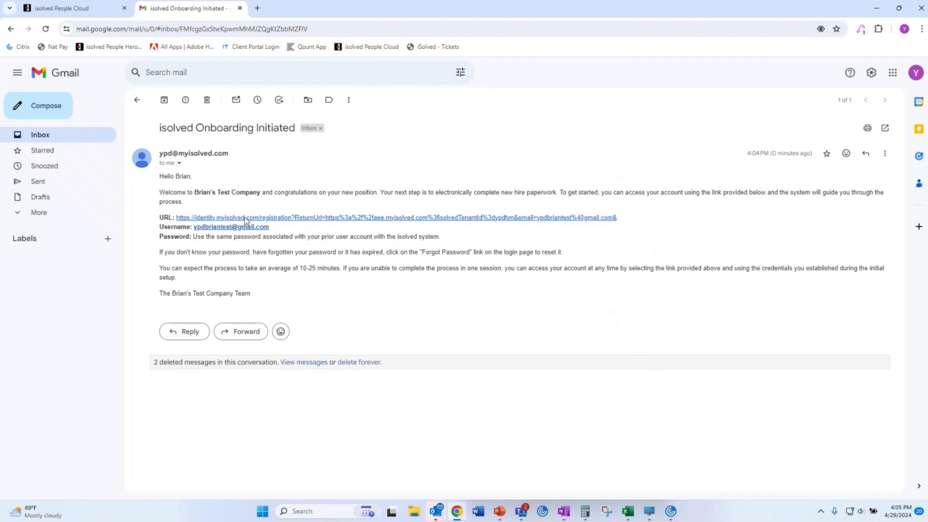
left_click_drag(617, 218, 158, 218)
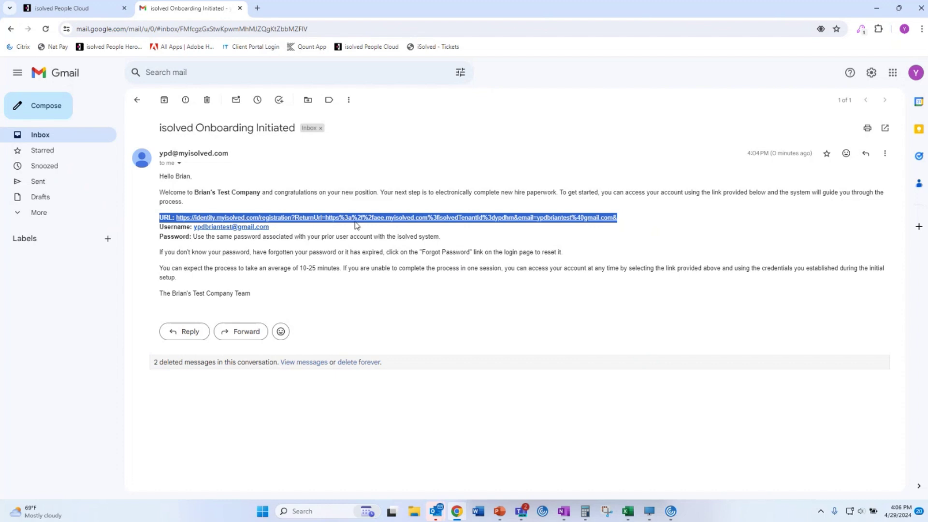
left_click(353, 217)
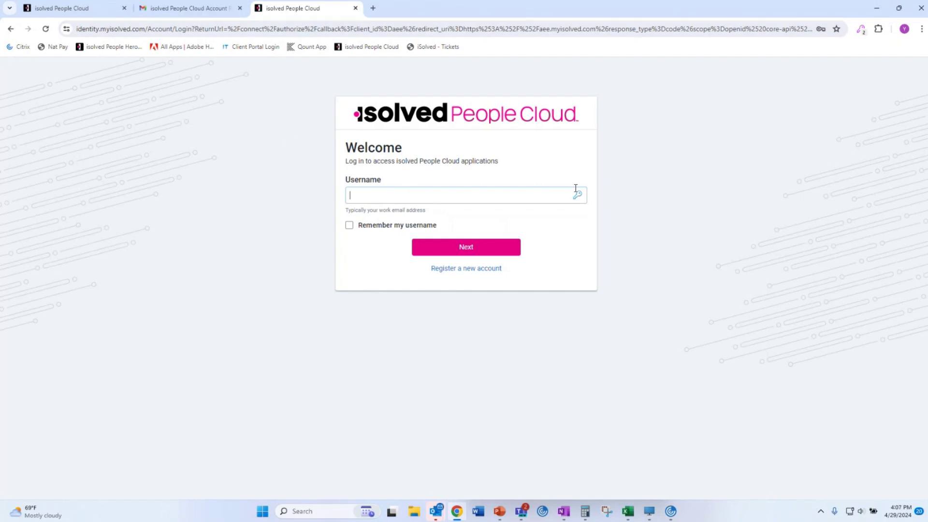
Log in with the new hire's e-mail username and request a security code by e-mail.
left_click(535, 193)
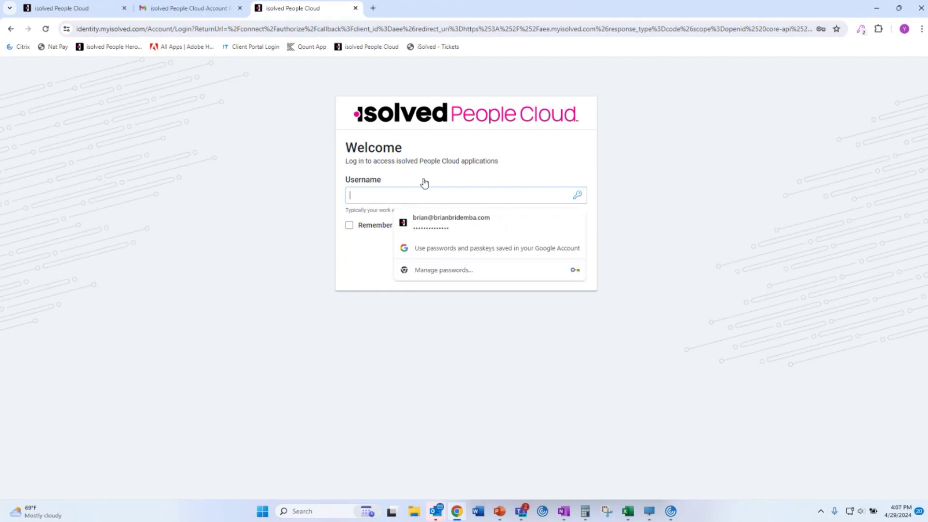
type("ypd")
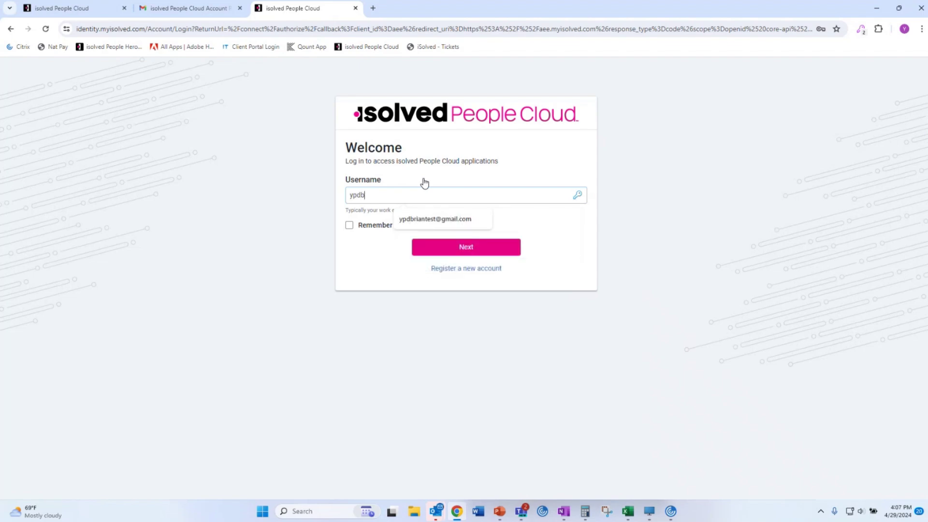
type("b")
left_click(435, 219)
left_click(450, 247)
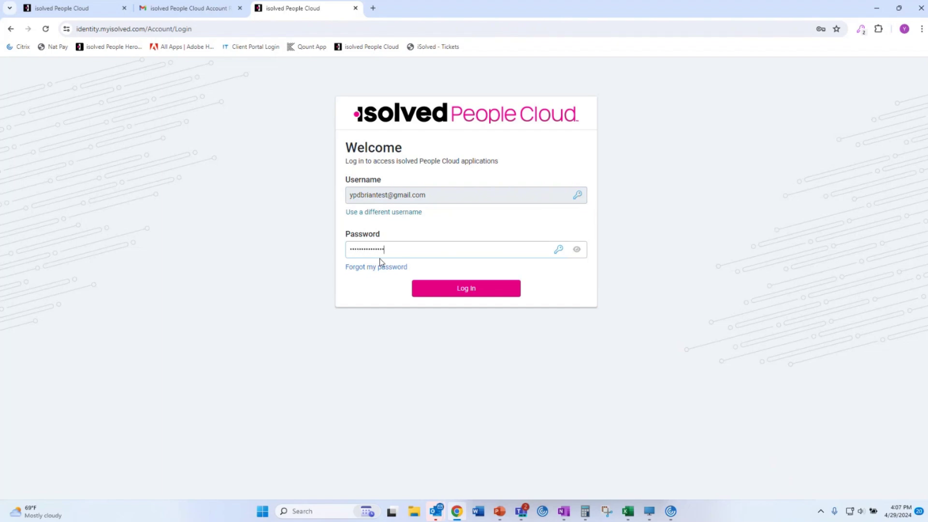
key("Return")
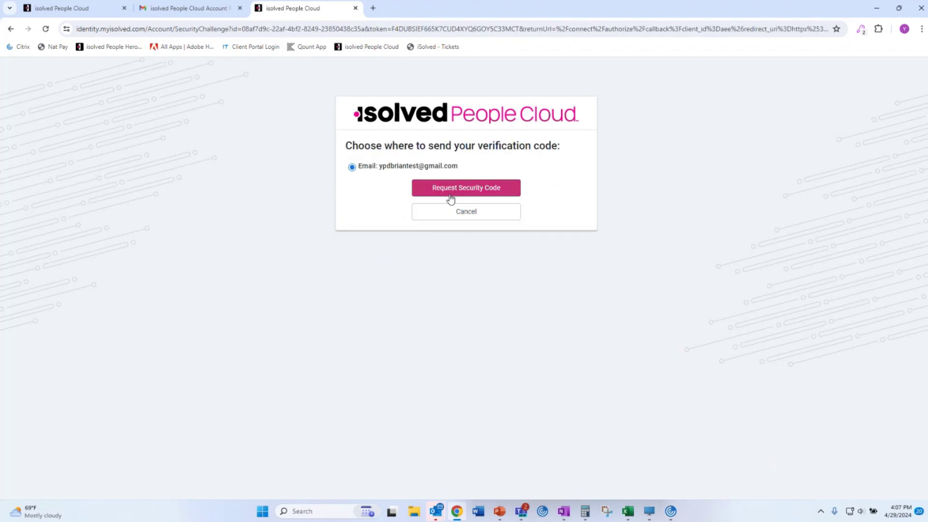
left_click(452, 193)
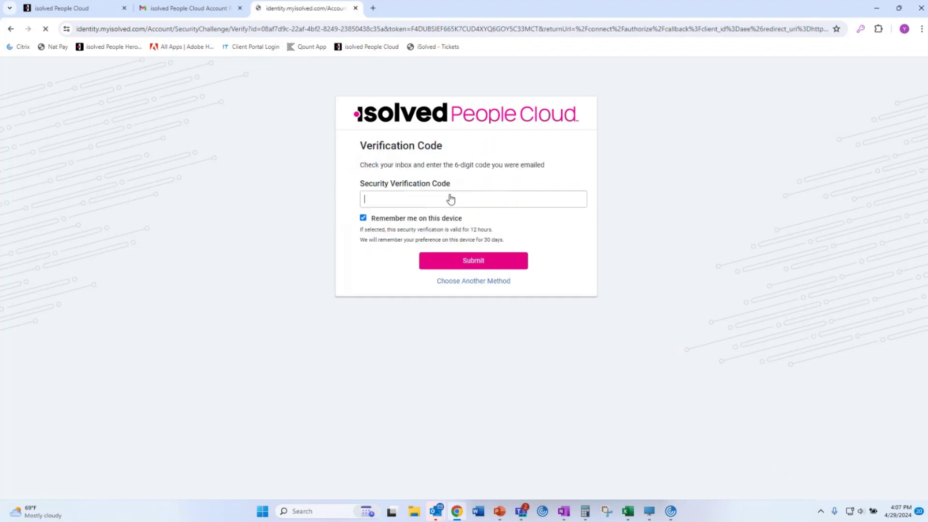
Copy the code from the isolved Security Code email in Gmail.
left_click(179, 11)
left_click(137, 99)
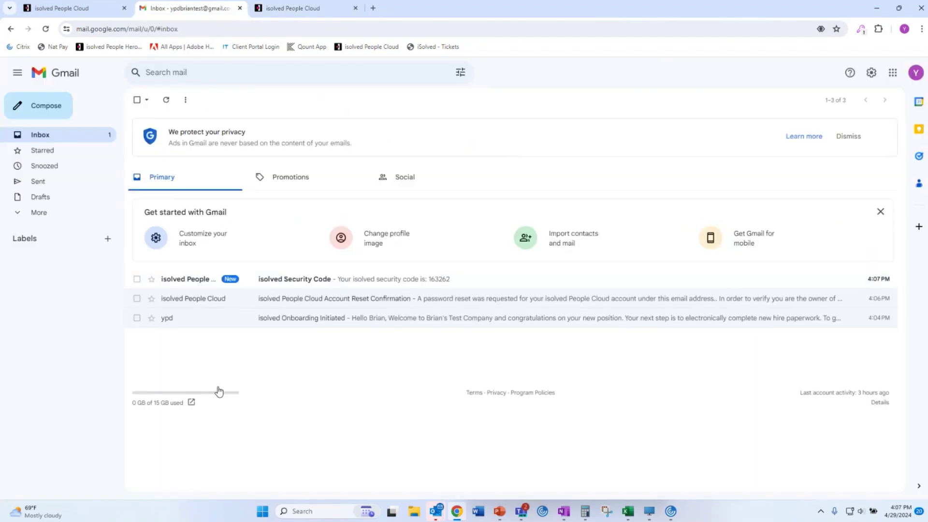
left_click(219, 284)
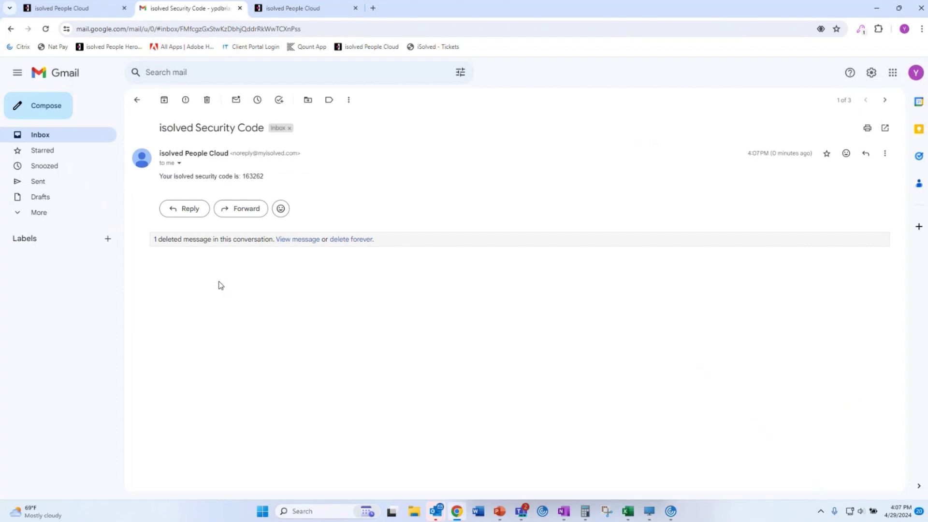
left_click(137, 100)
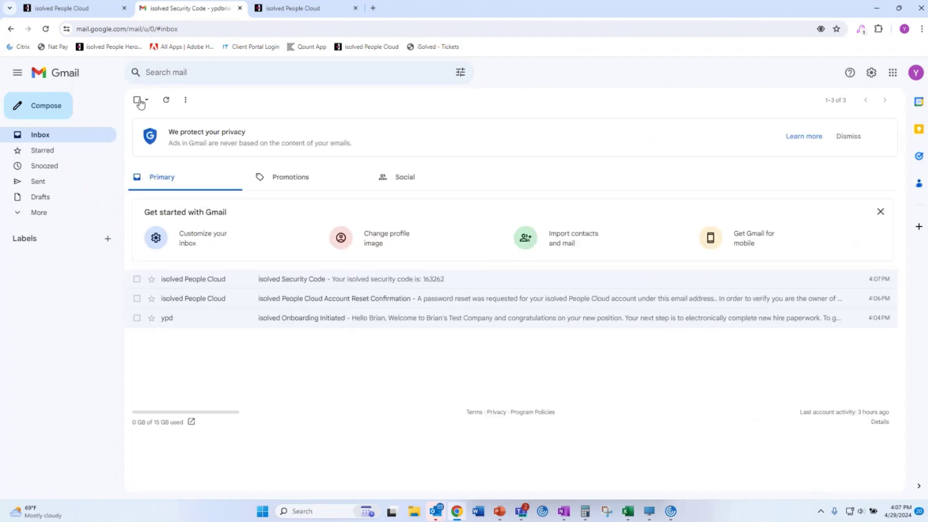
left_click(197, 283)
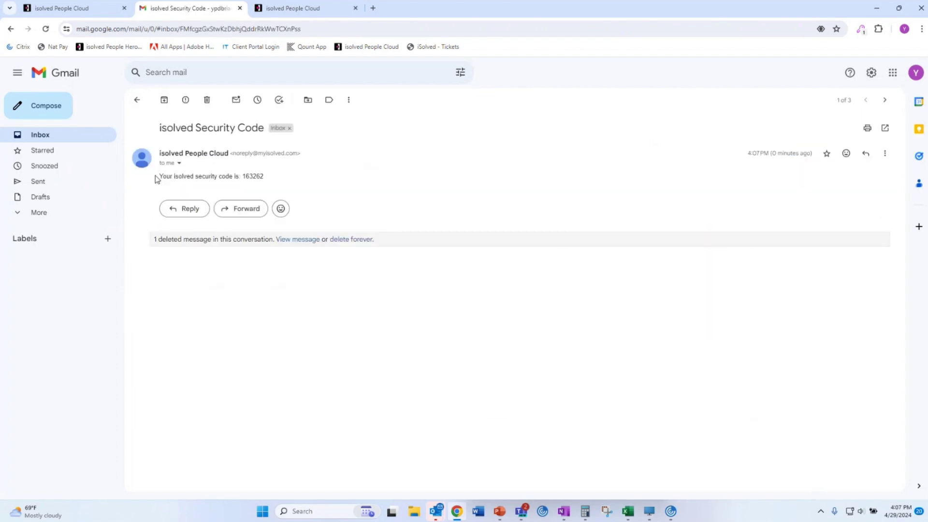
left_click_drag(266, 182, 246, 178)
right_click(244, 178)
left_click(259, 189)
Paste the code into Security Verification Code and submit it.
left_click(319, 8)
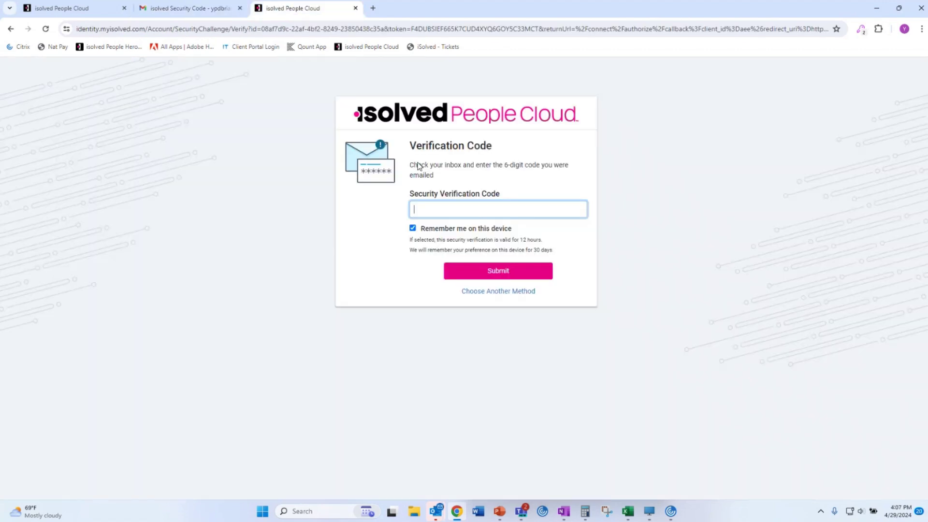
right_click(472, 210)
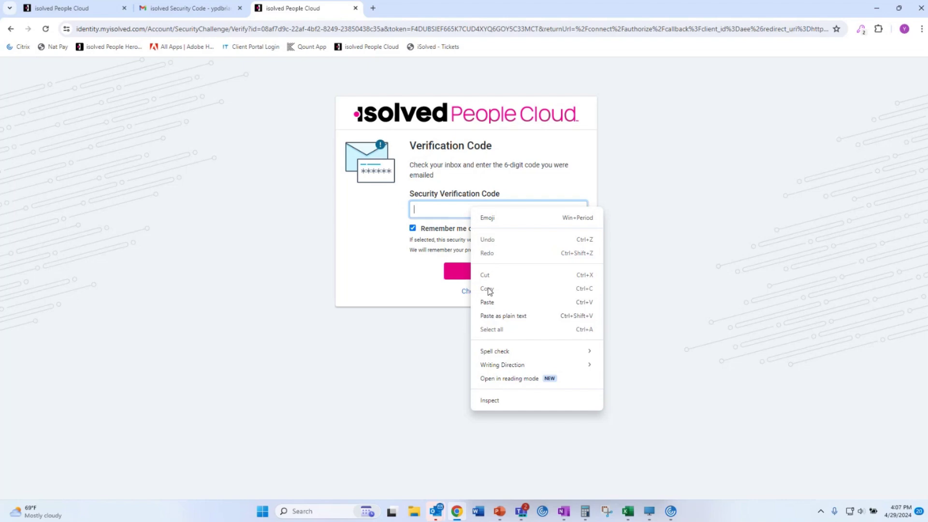
left_click(499, 305)
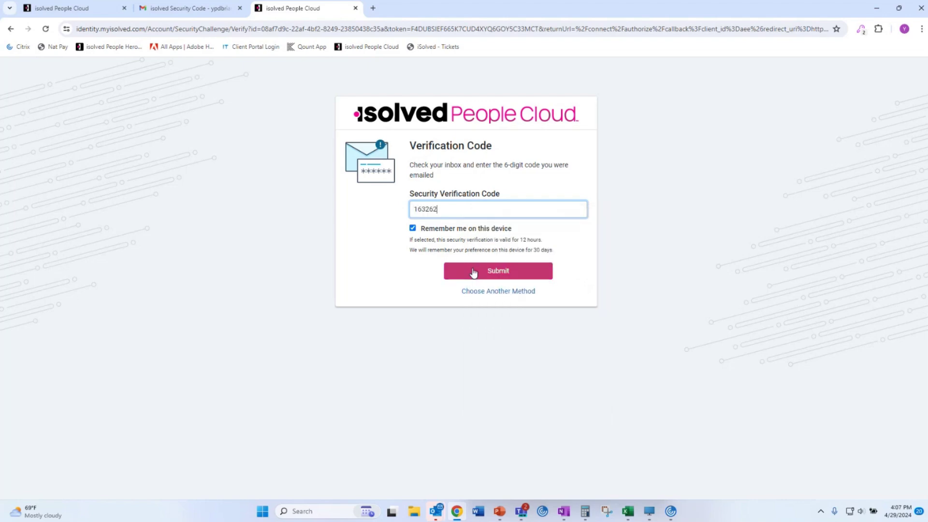
left_click(472, 271)
left_click(458, 218)
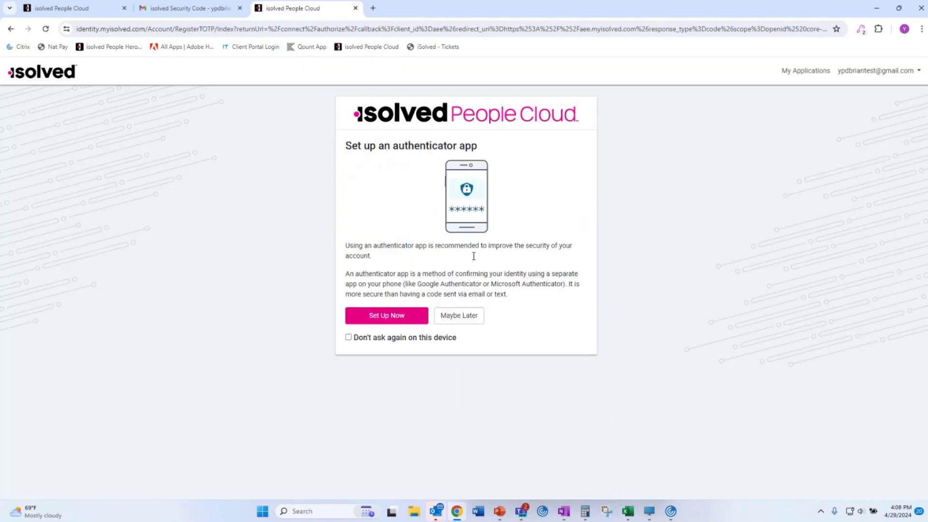
Skip authenticator setup with Maybe Later and log in using the new hire's saved username and password.
left_click(459, 316)
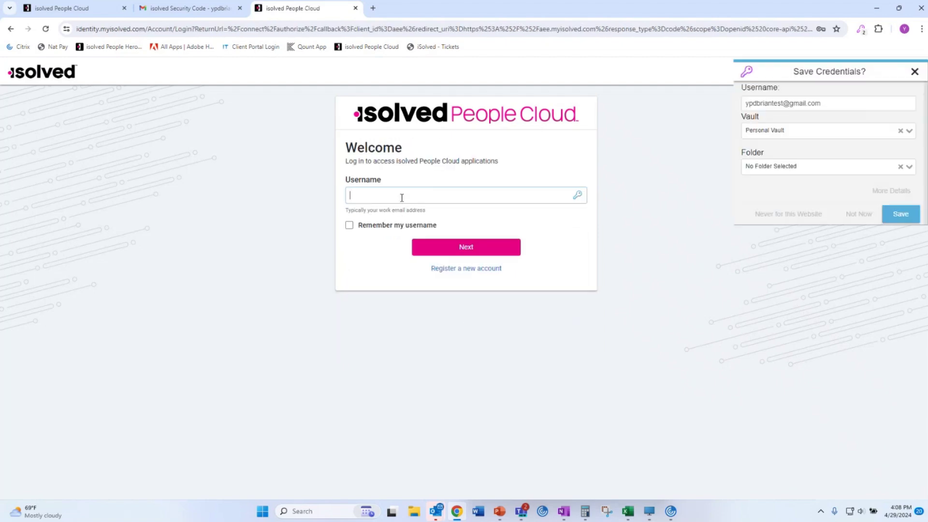
left_click(401, 198)
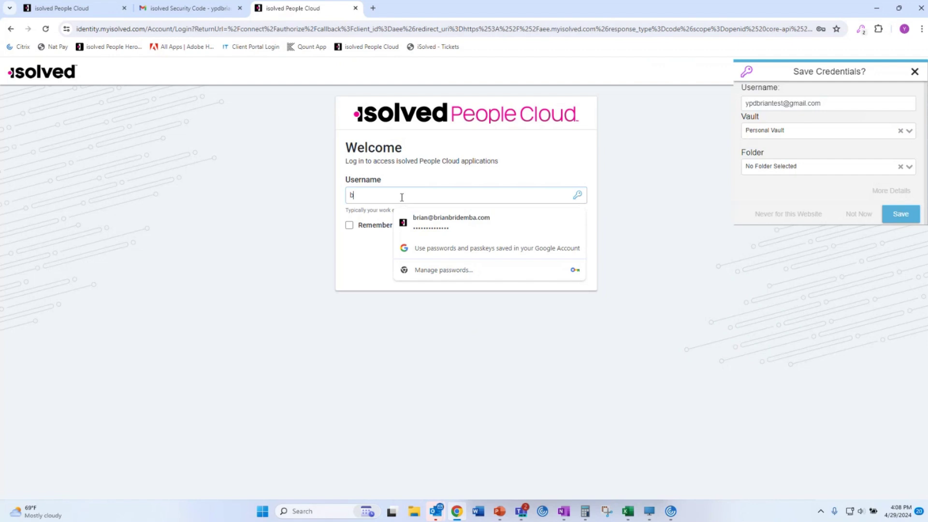
type("ypd")
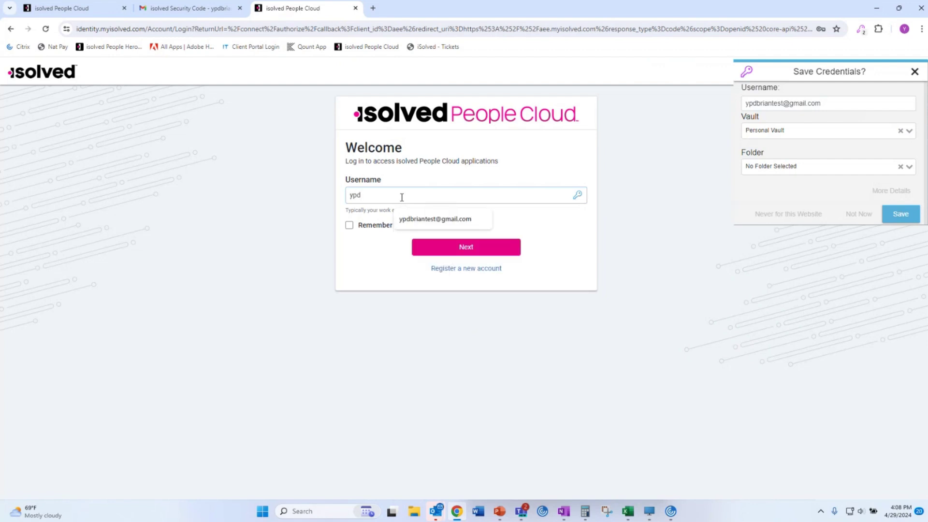
left_click(426, 219)
left_click(448, 247)
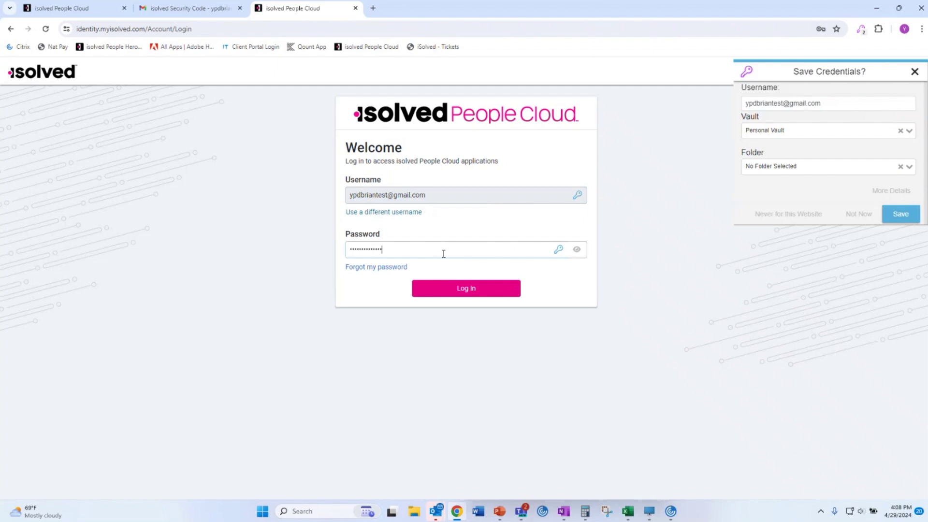
key("Return")
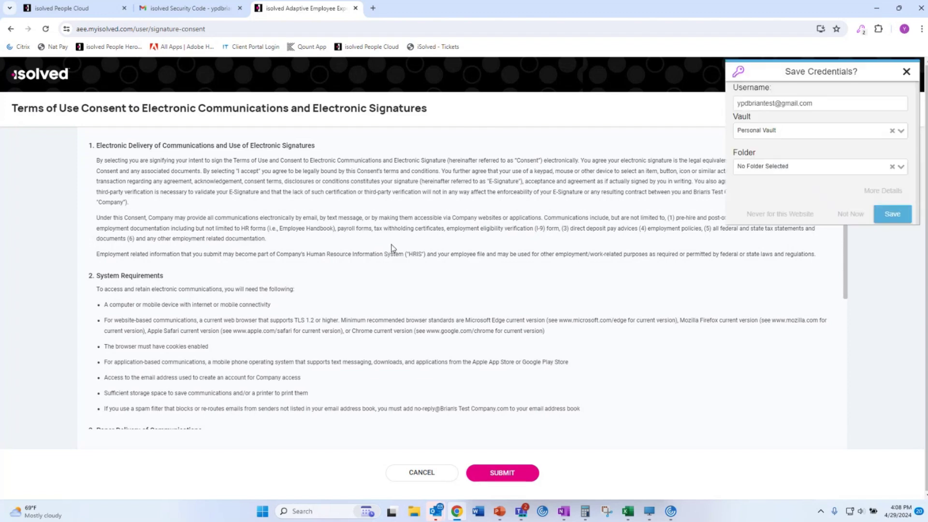
Dismiss the save-credentials prompt, accept the electronic signature Terms of Use and submit.
left_click(907, 72)
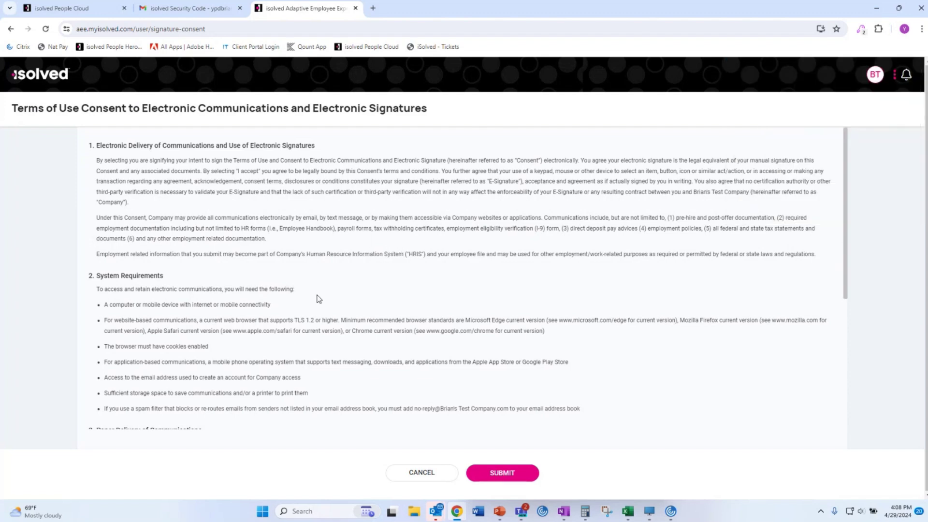
scroll(369, 270, "down", 4)
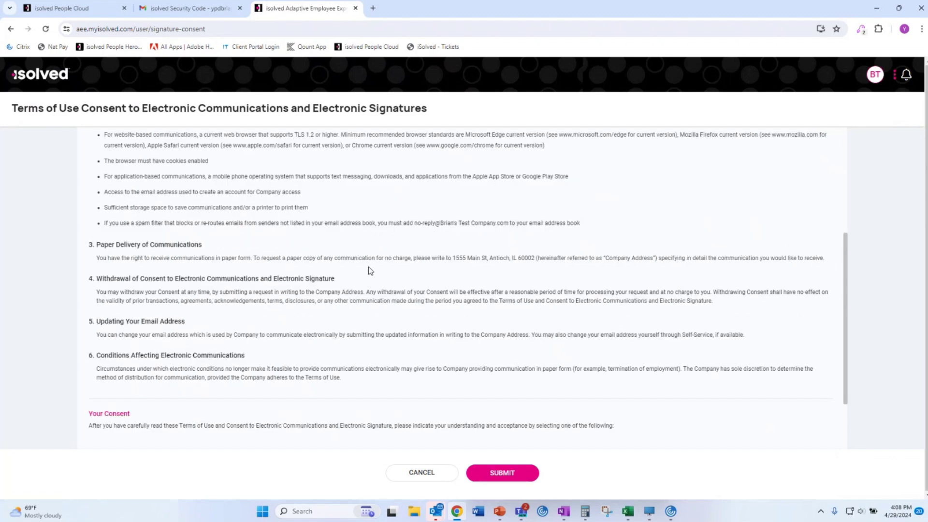
scroll(349, 246, "down", 1)
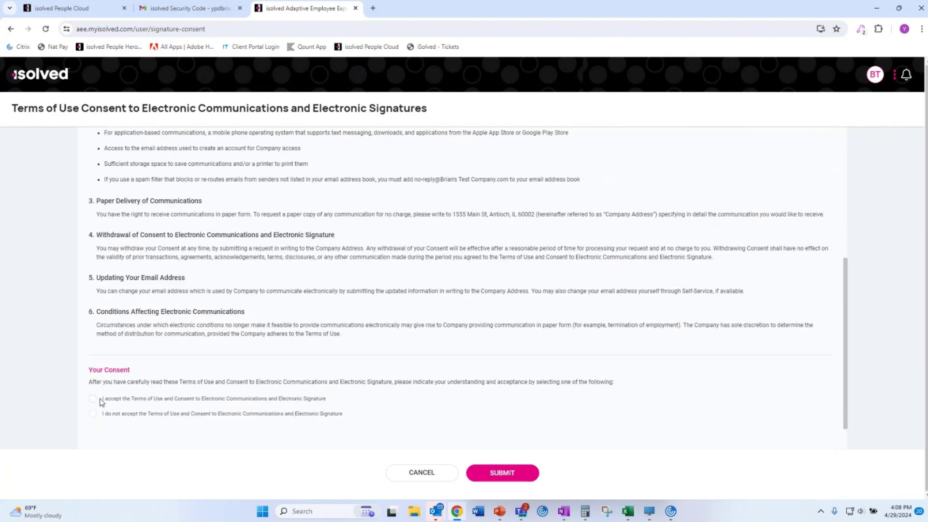
left_click(92, 399)
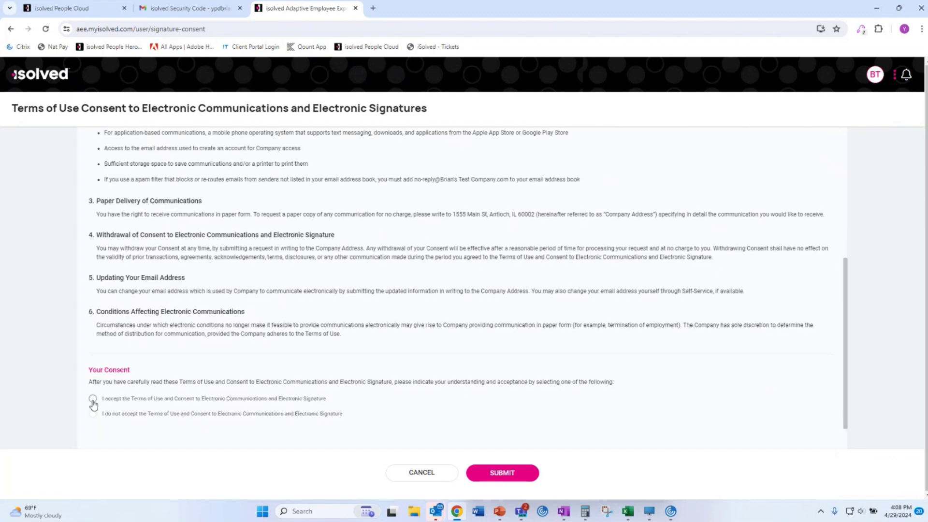
left_click(522, 477)
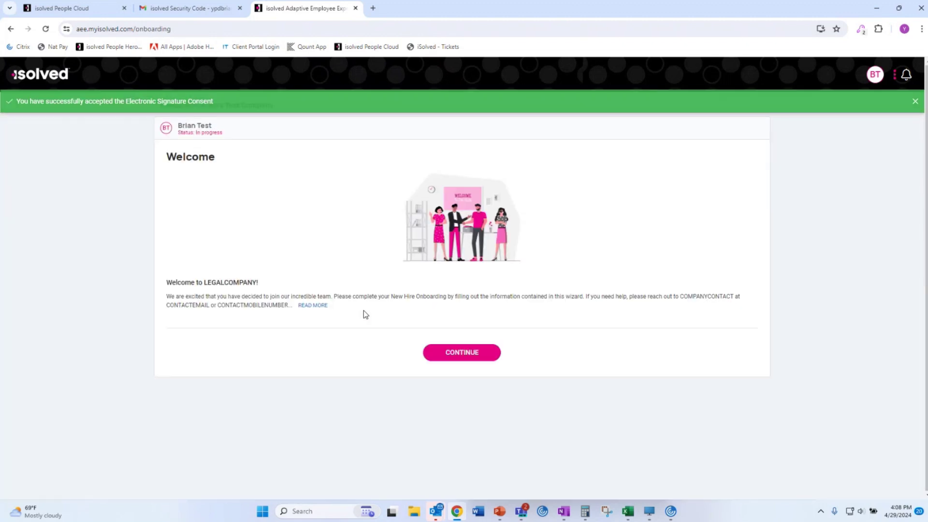
Expand and review the onboarding welcome message.
left_click(312, 307)
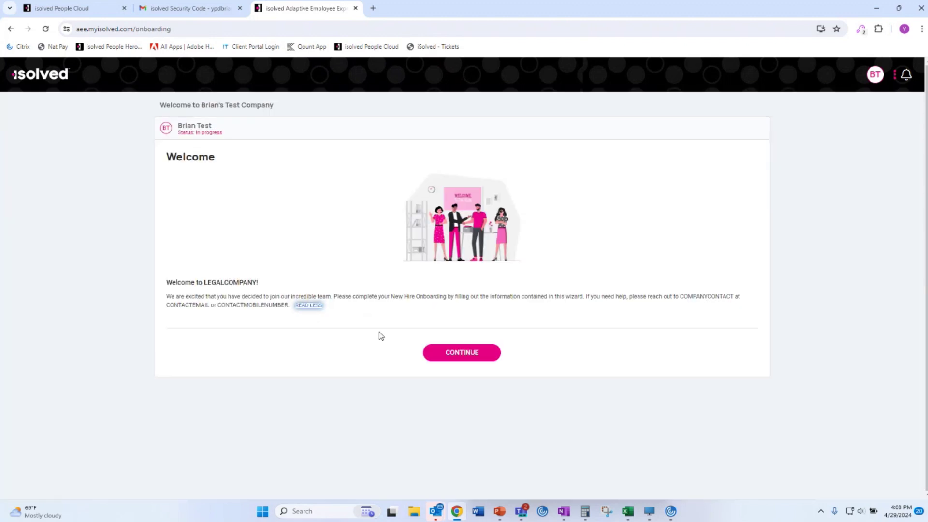
left_click(312, 306)
left_click_drag(178, 287, 582, 306)
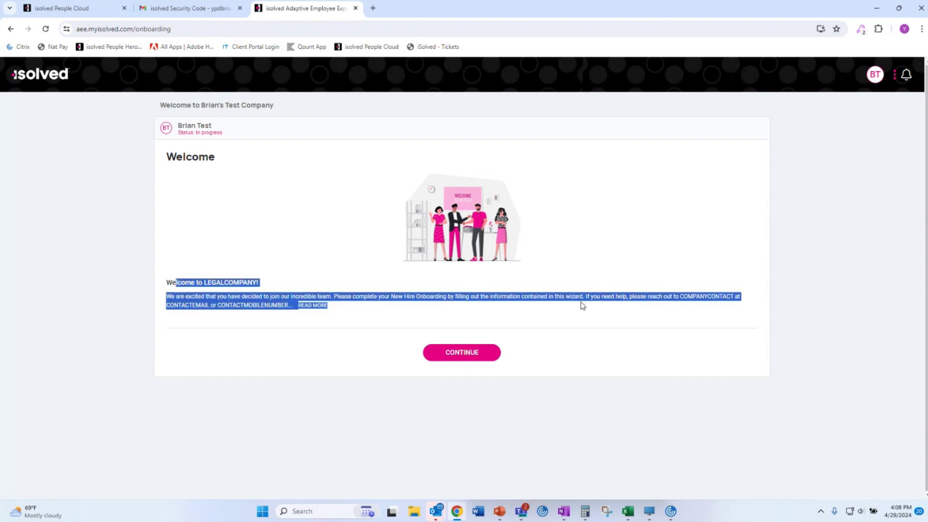
left_click(582, 305)
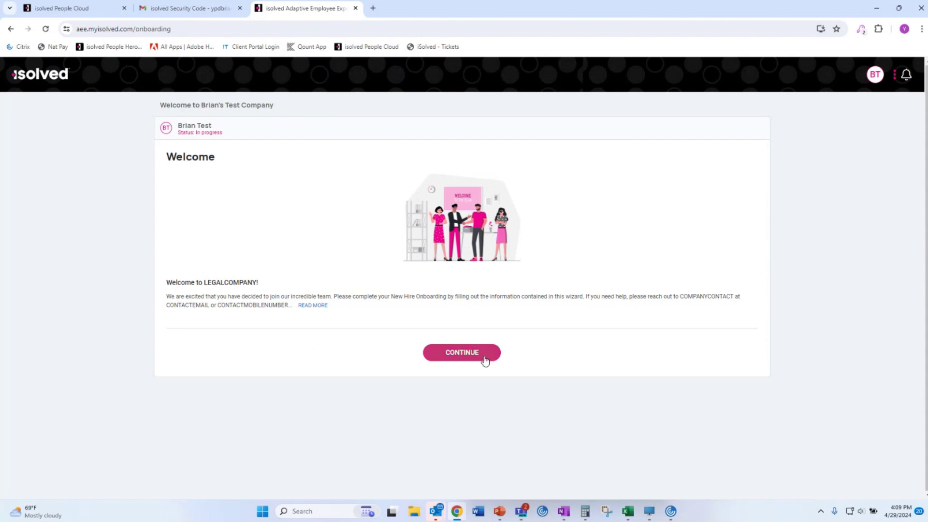
Continue to the Personal Information section and open the About You form.
left_click(459, 359)
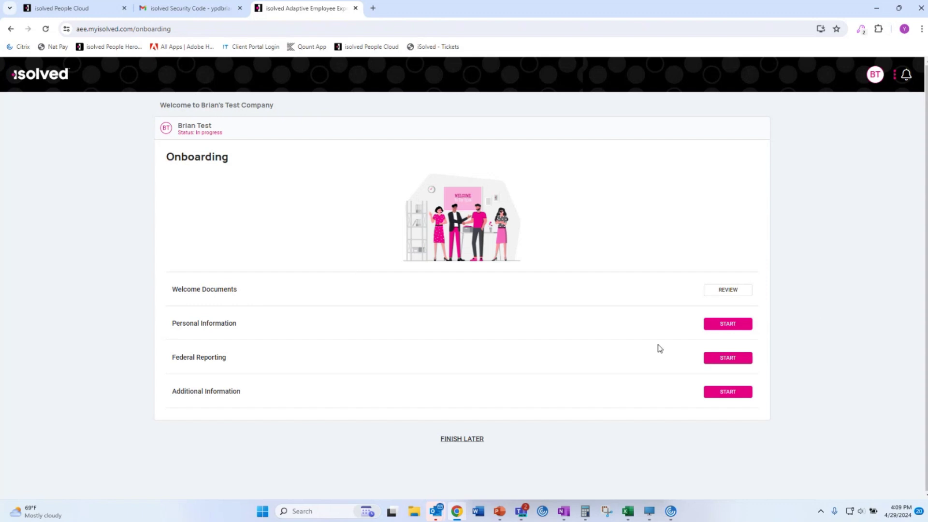
left_click(732, 325)
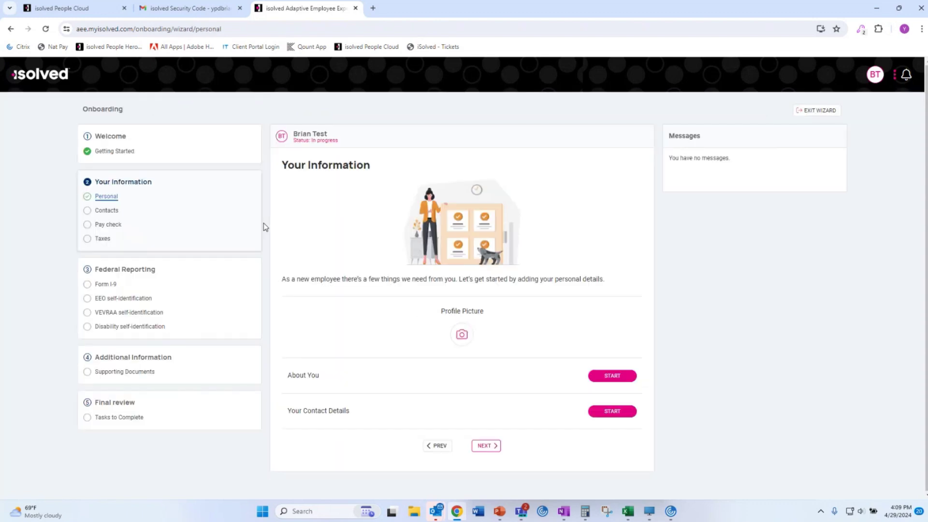
left_click(620, 379)
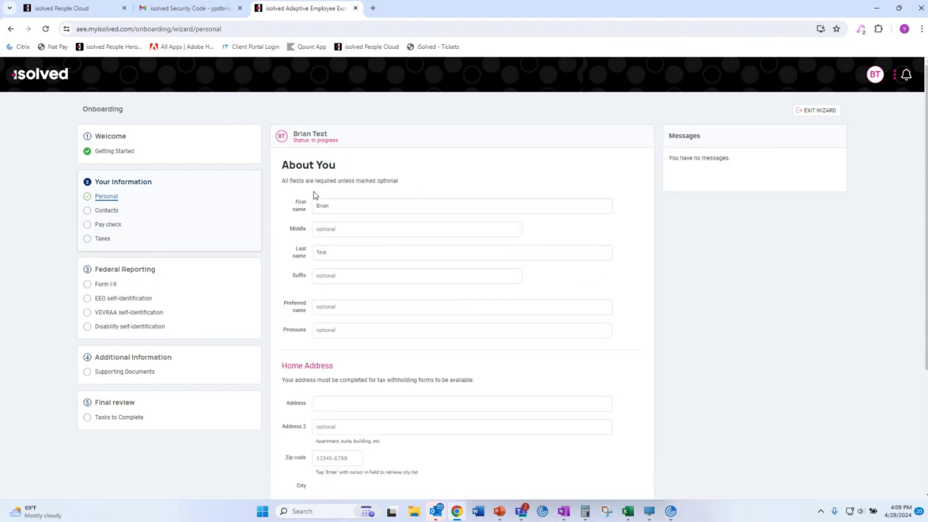
At 125% zoom, fill the home address and suggested ZIP (auto-filling city/state), save, and open Contact Details.
key("ctrl+plus")
key("ctrl+plus")
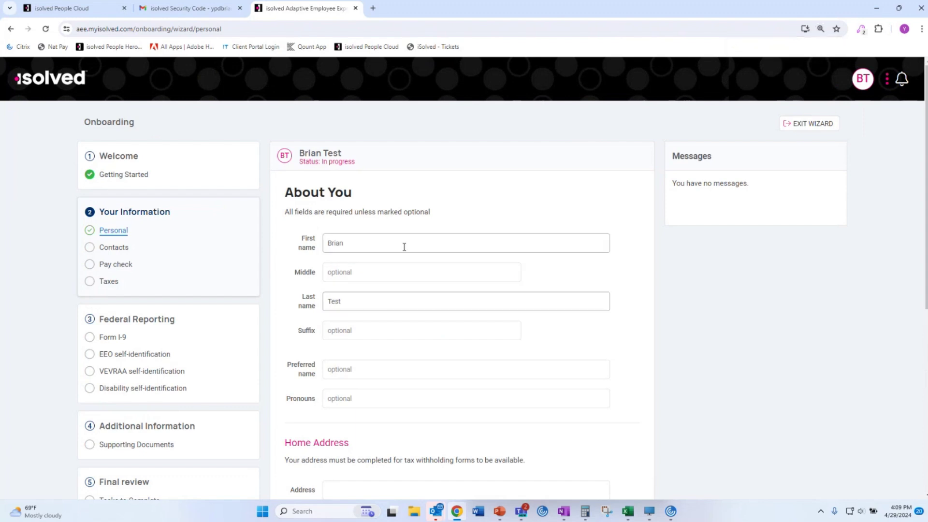
scroll(385, 265, "down", 3)
left_click(402, 301)
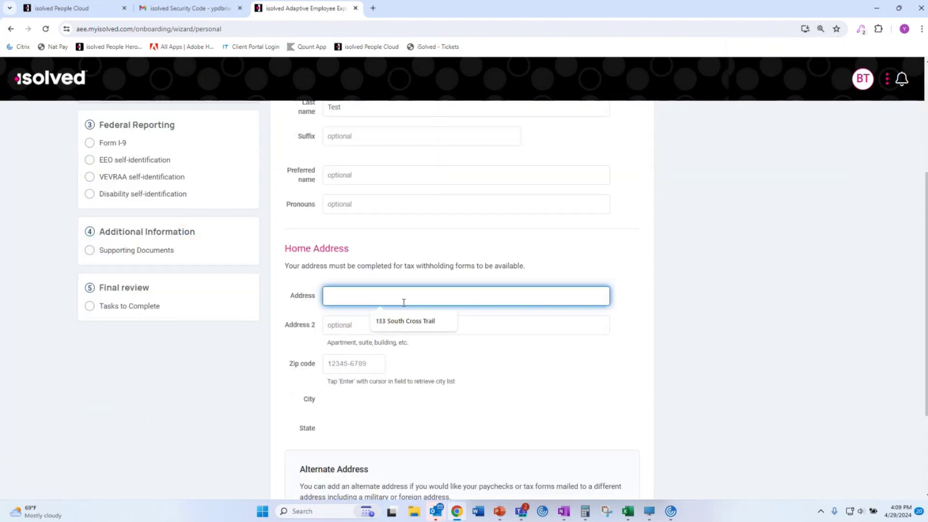
left_click(415, 323)
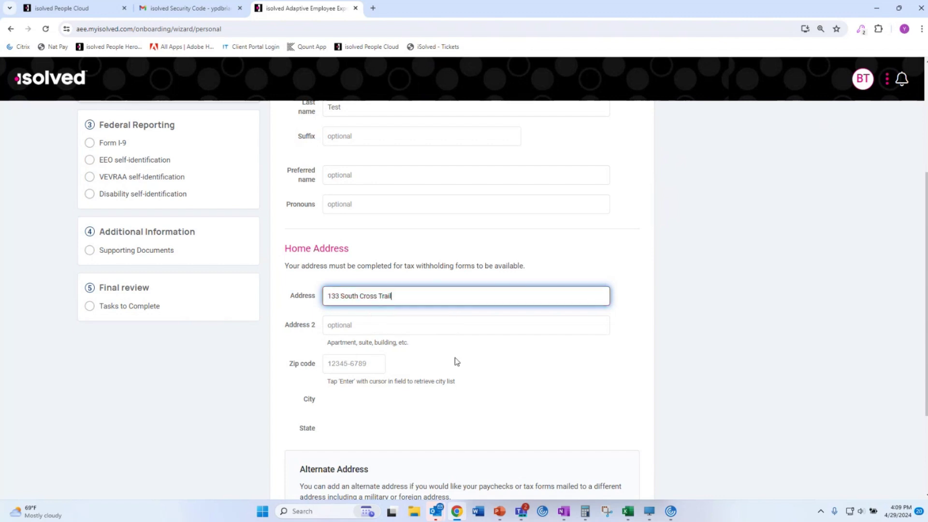
left_click(349, 366)
left_click(368, 390)
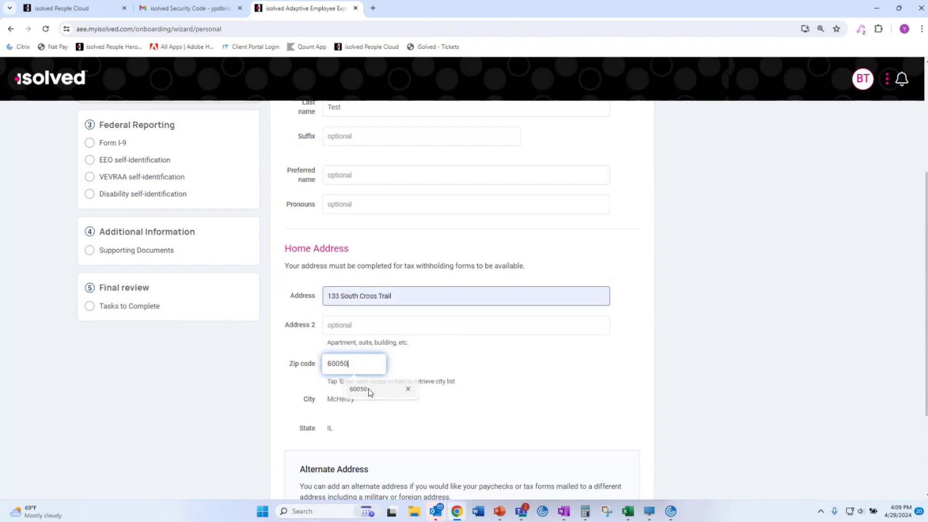
scroll(440, 423, "down", 3)
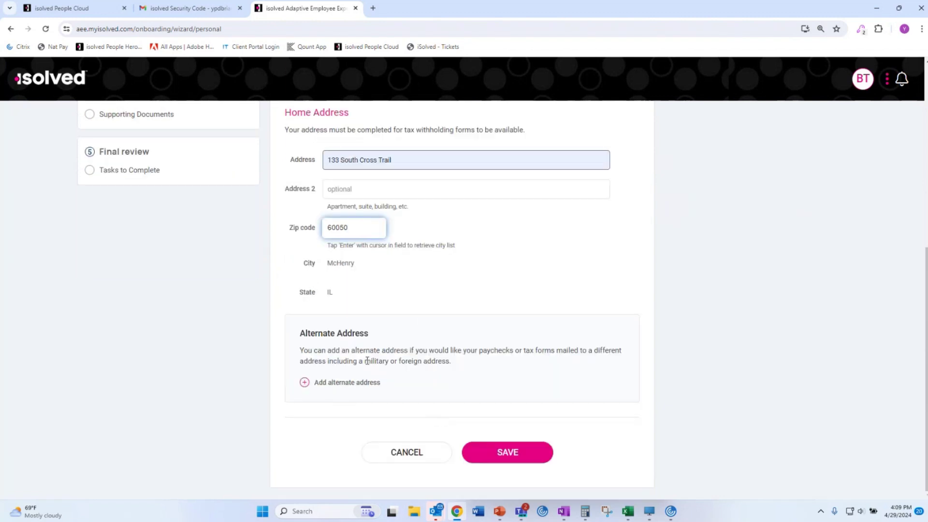
left_click(508, 452)
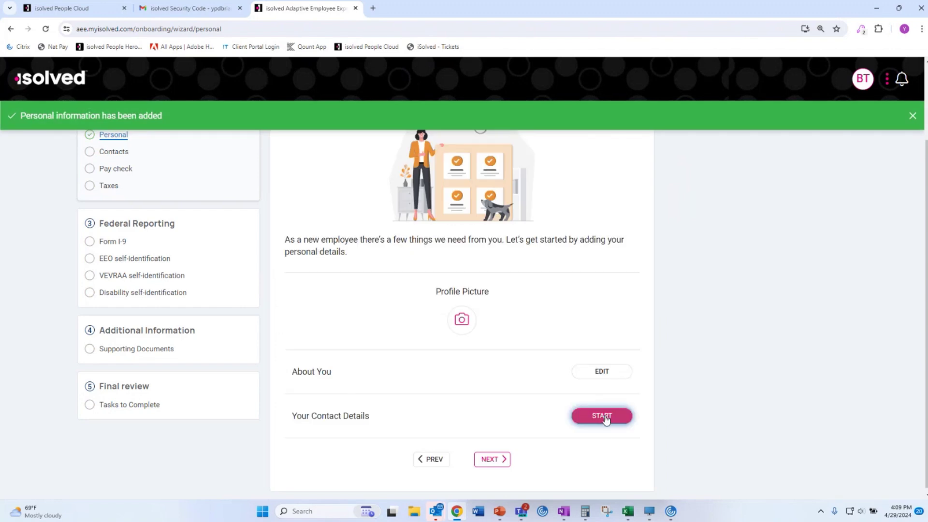
left_click(603, 417)
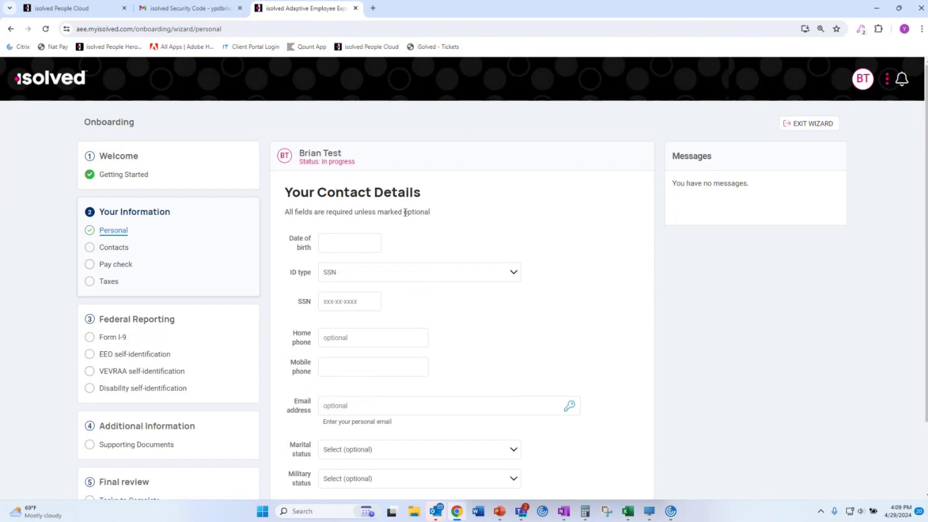
Fill in the saved birth date, ID type Other with its number, and suggested mobile phone, then save.
left_click(364, 248)
left_click(367, 269)
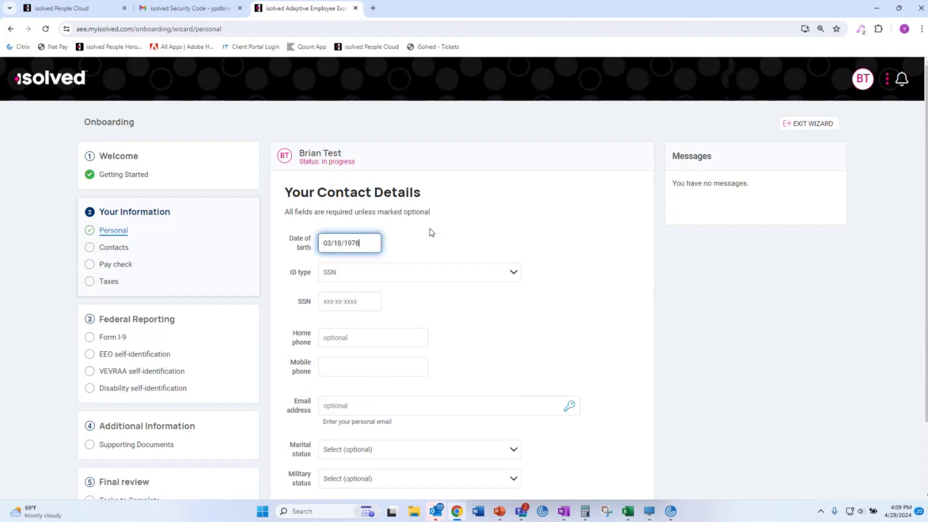
left_click(511, 273)
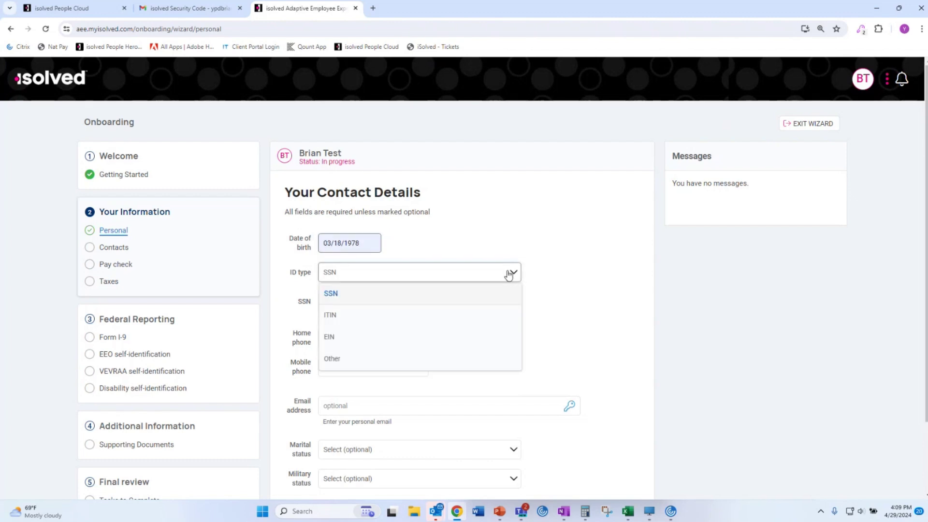
left_click(359, 360)
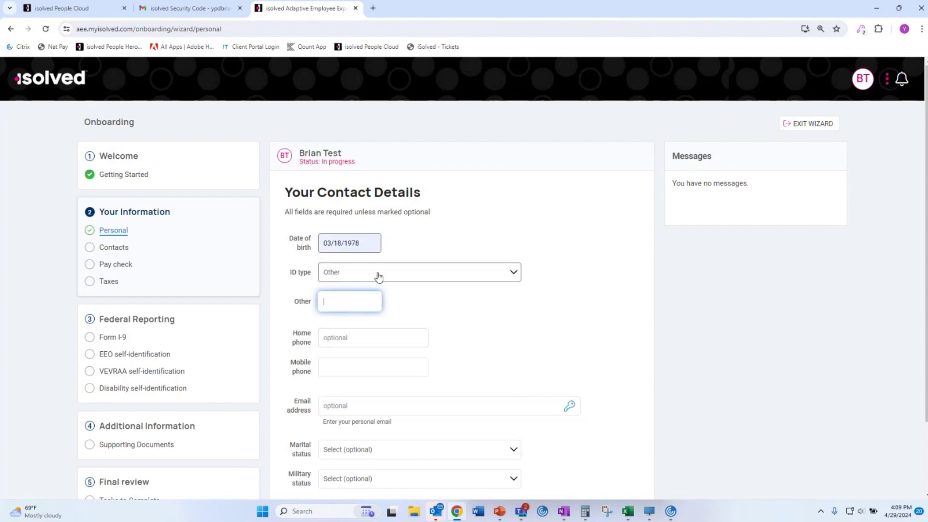
type("999999999")
scroll(435, 323, "down", 3)
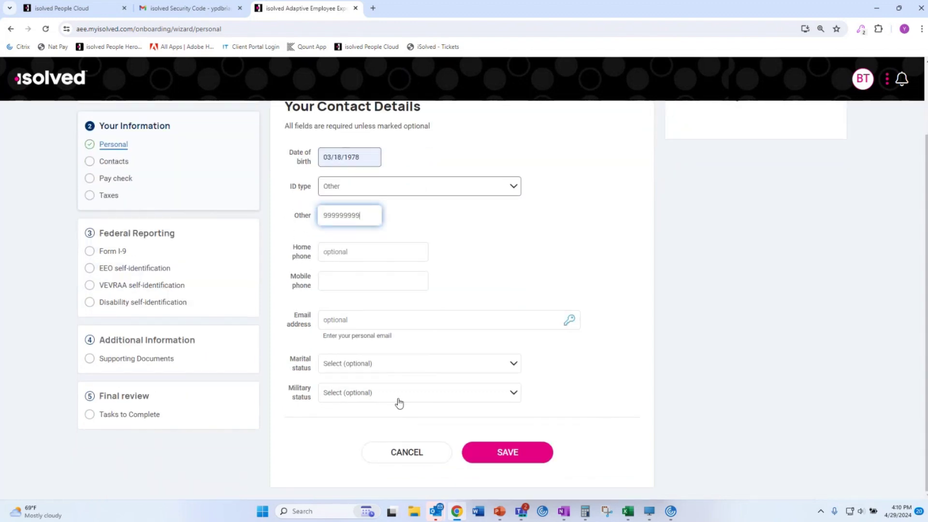
left_click(516, 462)
left_click(400, 282)
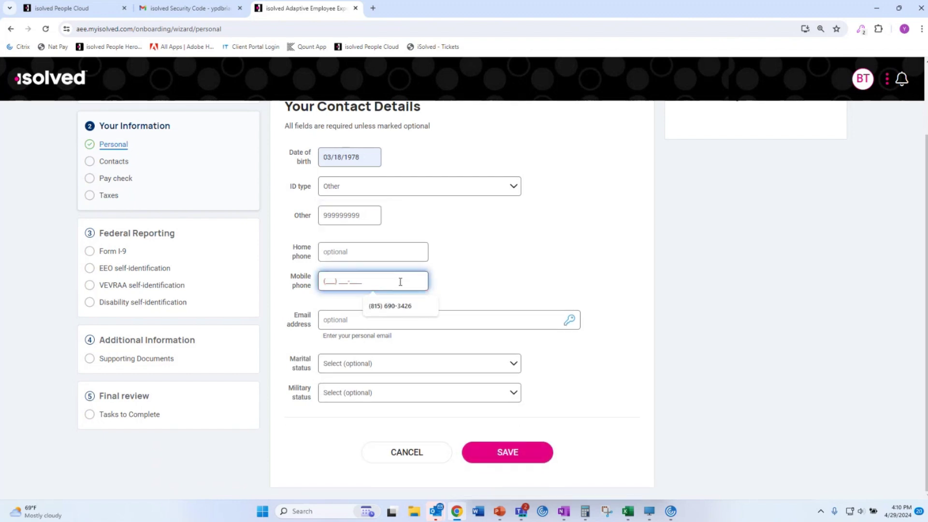
left_click(371, 314)
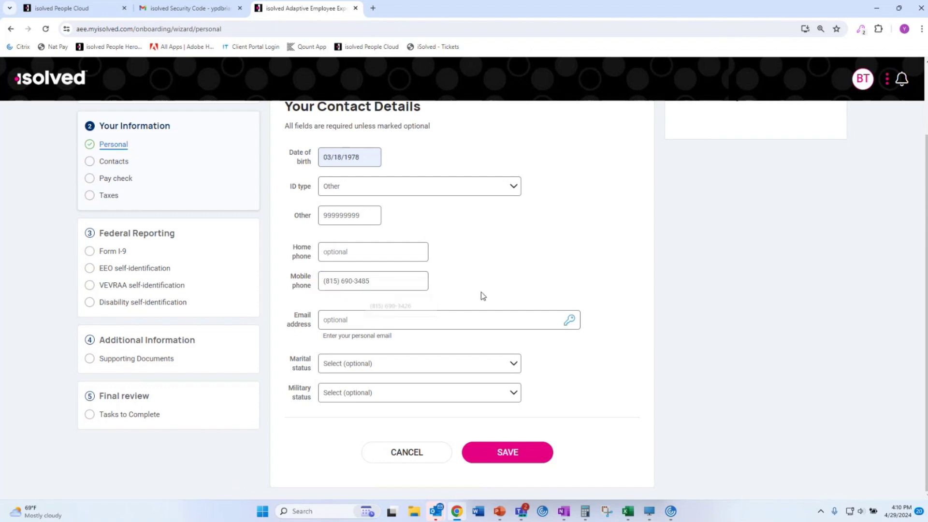
left_click(500, 459)
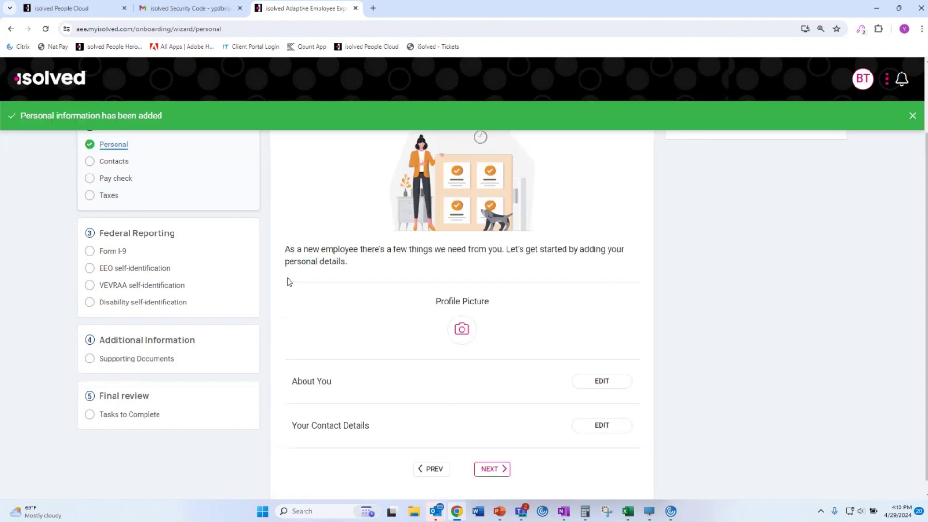
Advance through Contacts to Your Pay Check and expand the full Direct Deposit Instructions.
left_click(500, 470)
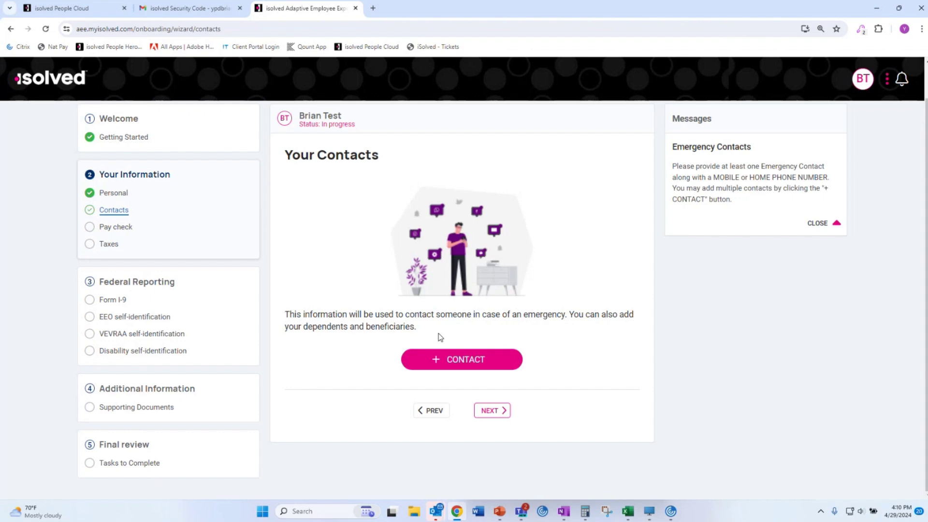
left_click(503, 414)
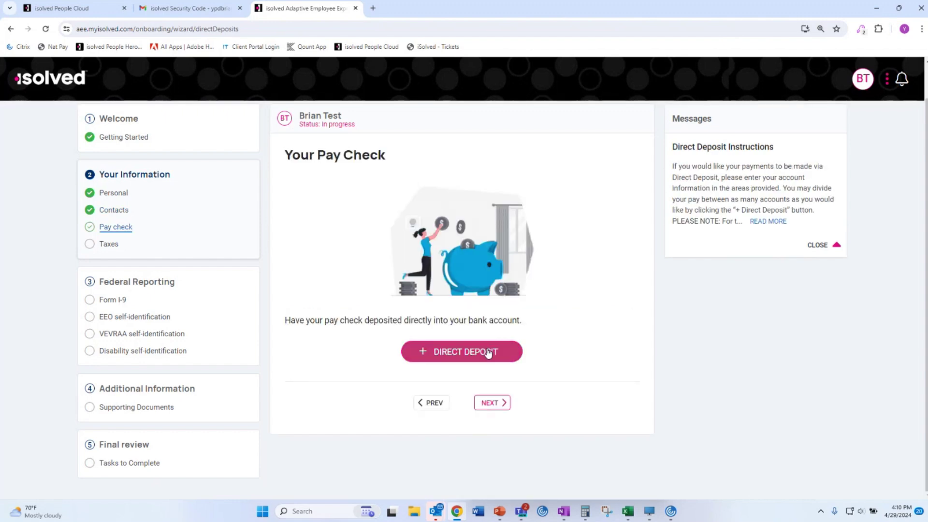
left_click(768, 222)
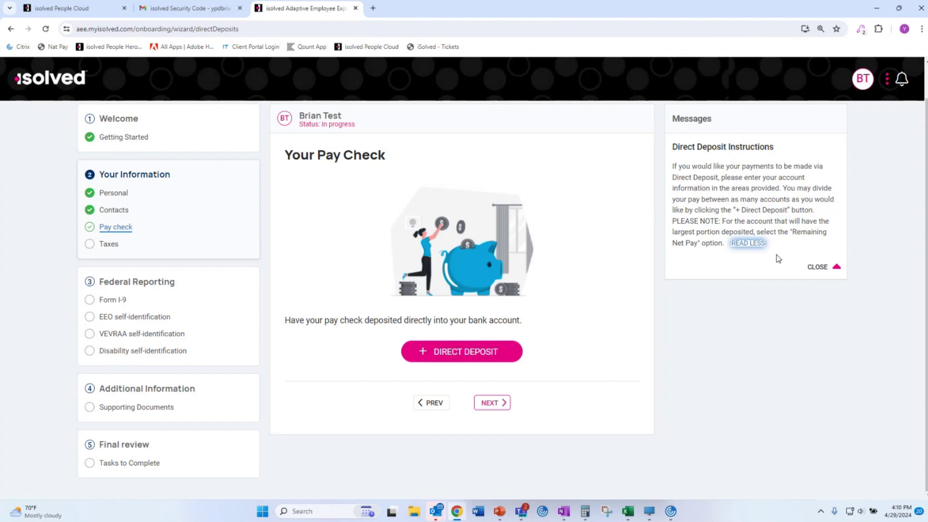
left_click_drag(695, 170, 798, 222)
left_click(758, 199)
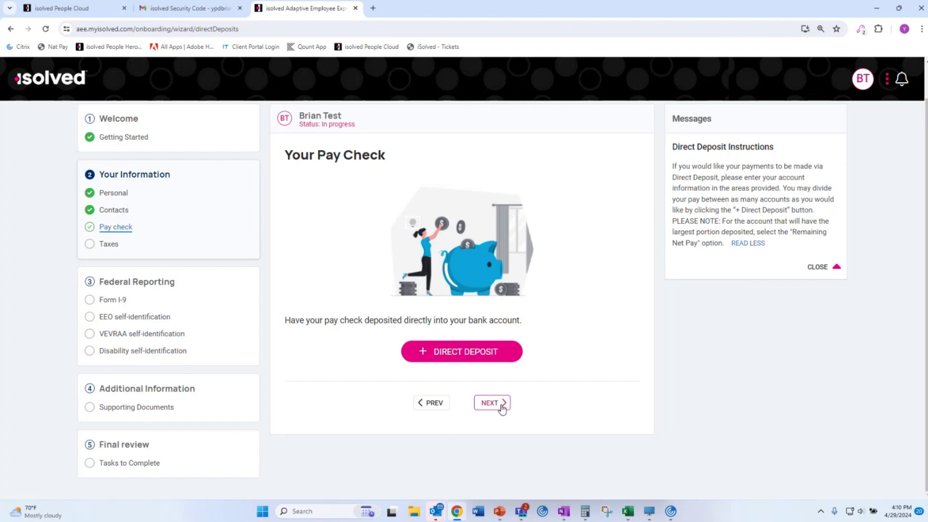
Open a new direct deposit form and review the Account type and Frequency choices, keeping Every Pay.
left_click(465, 360)
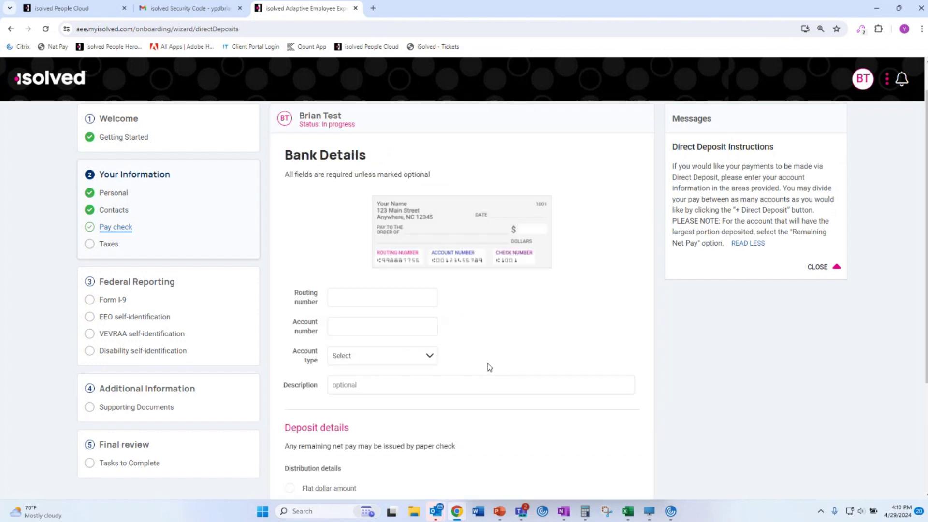
left_click(406, 355)
left_click(522, 338)
scroll(344, 333, "down", 3)
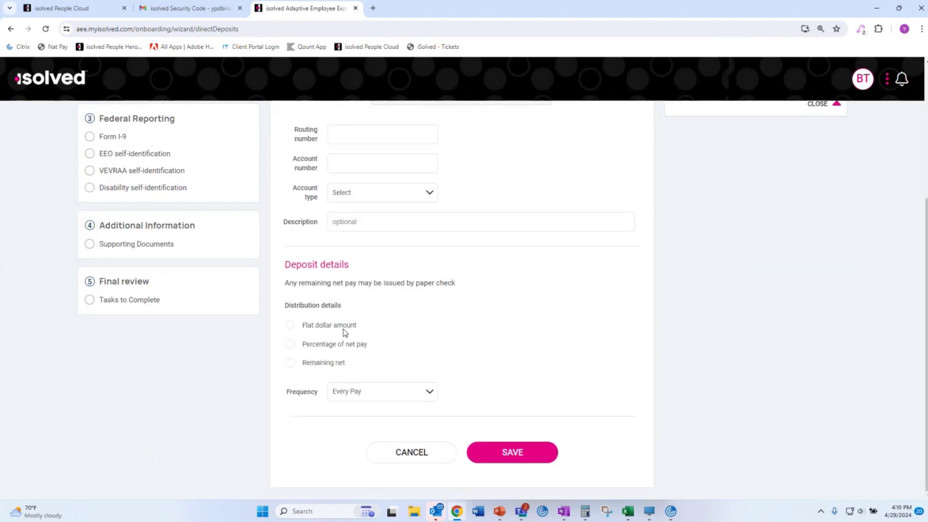
left_click(393, 398)
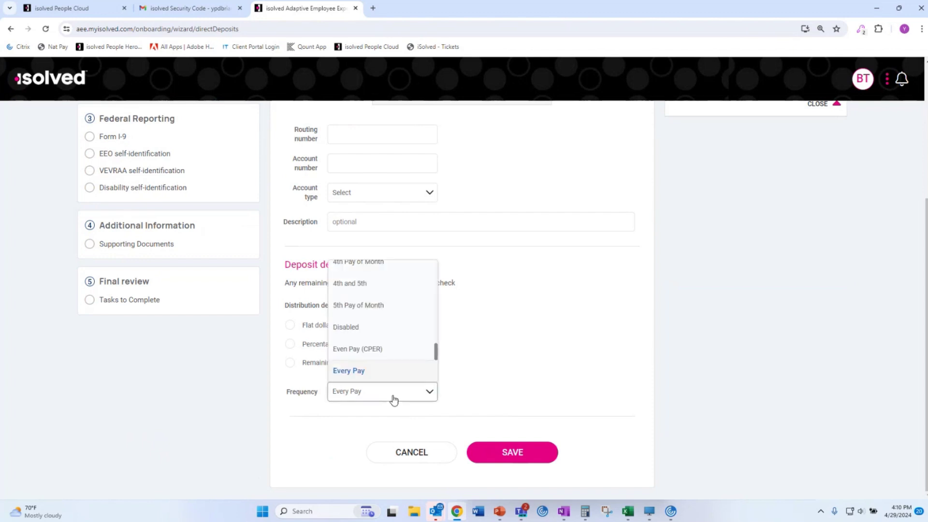
left_click(487, 366)
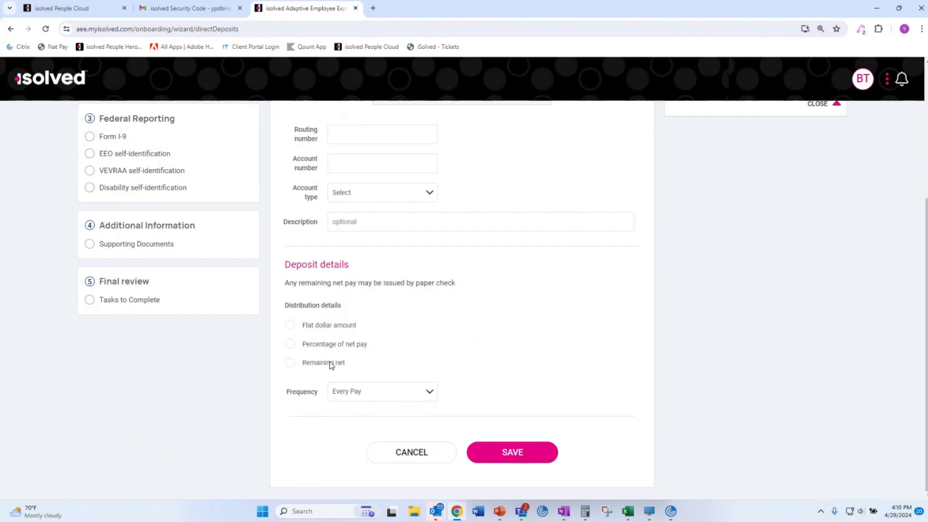
Select Remaining net, then discard the direct deposit and continue to Tax Information.
scroll(467, 367, "up", 4)
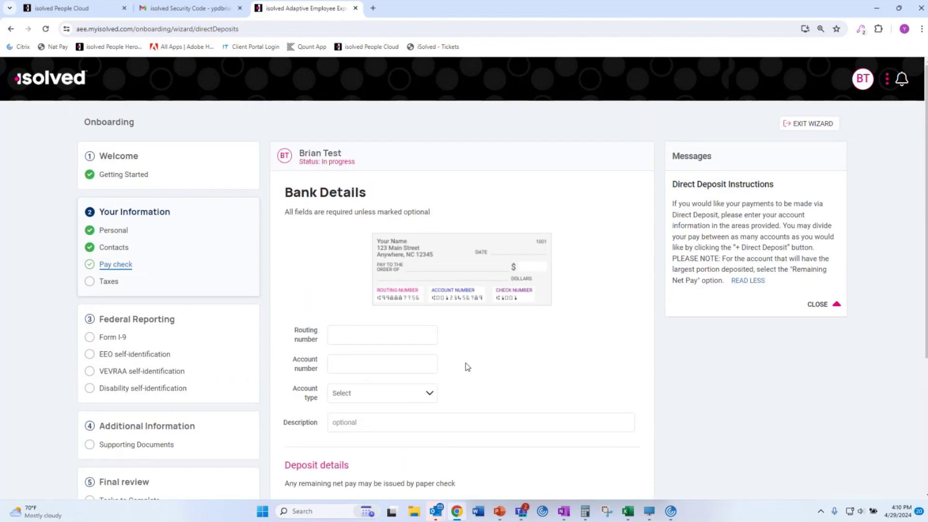
scroll(462, 363, "down", 4)
left_click(289, 362)
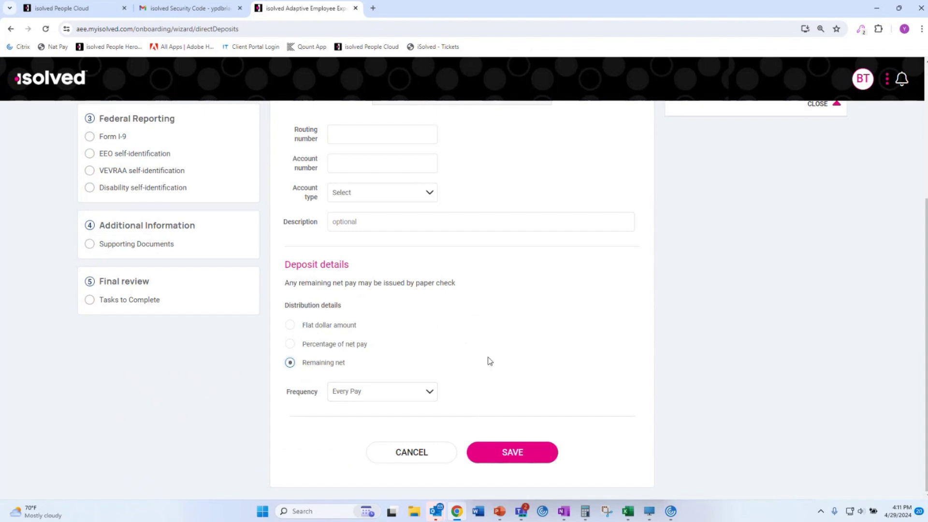
scroll(482, 360, "up", 4)
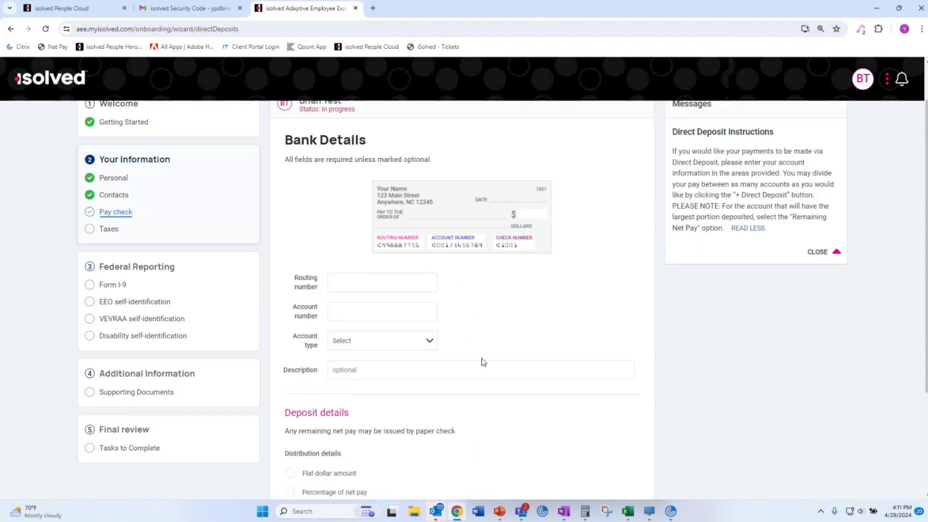
scroll(483, 361, "down", 4)
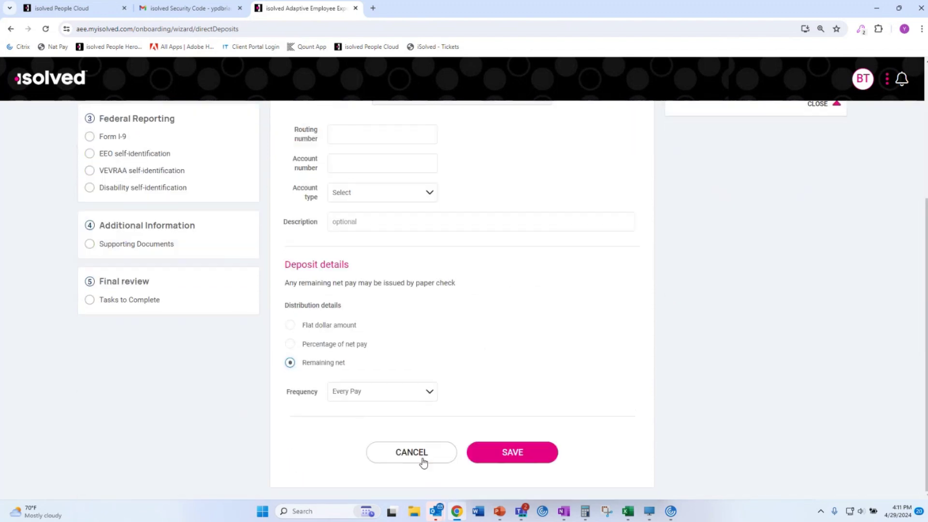
left_click(422, 459)
left_click(495, 405)
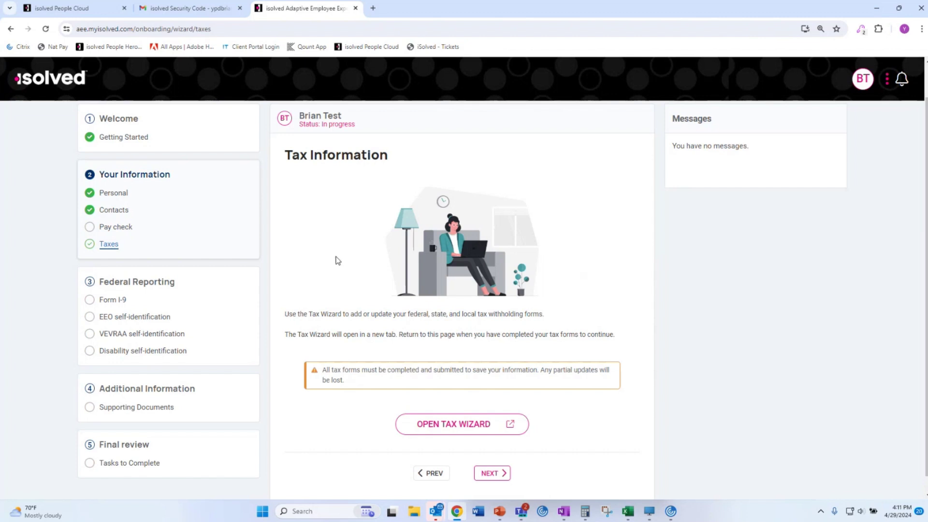
Launch the tax wizard, start the withholding assistant, and go past the Federal and Illinois jurisdictions list.
scroll(329, 264, "down", 1)
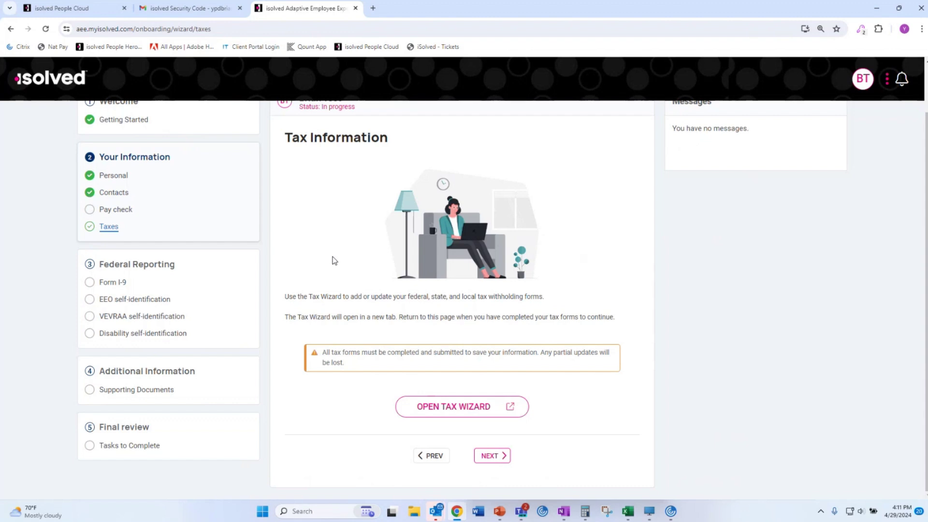
left_click(479, 414)
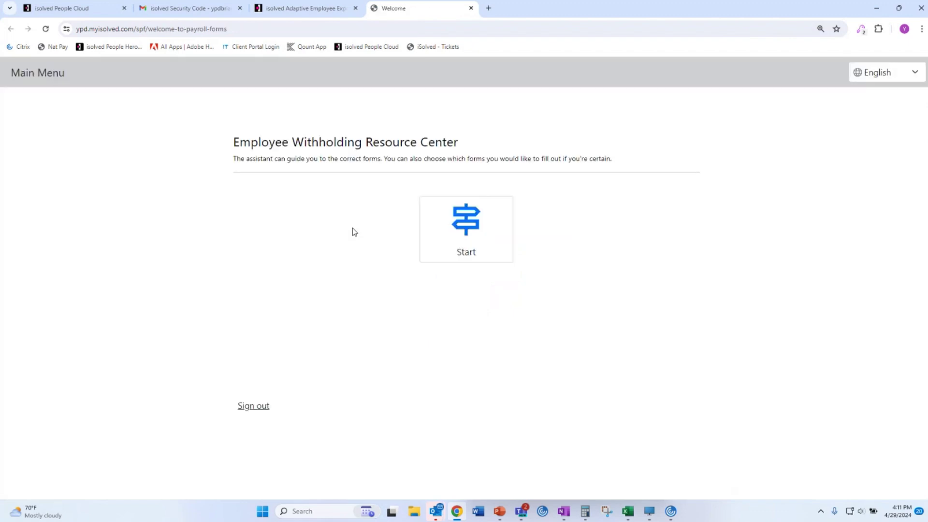
left_click(463, 236)
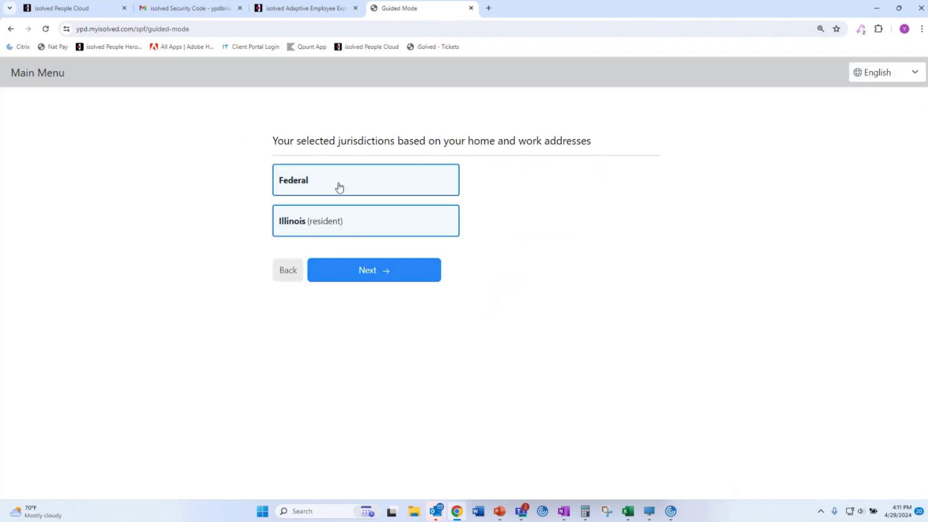
left_click(369, 279)
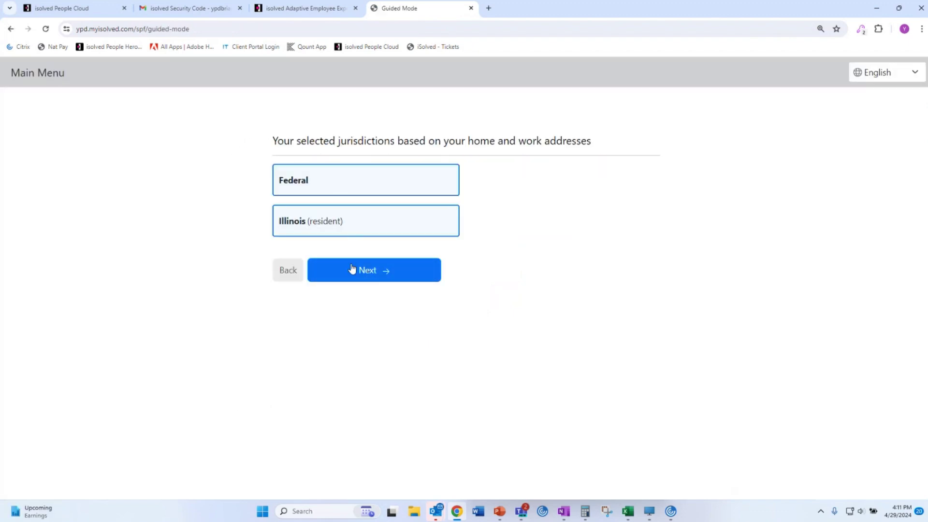
left_click_drag(272, 140, 602, 145)
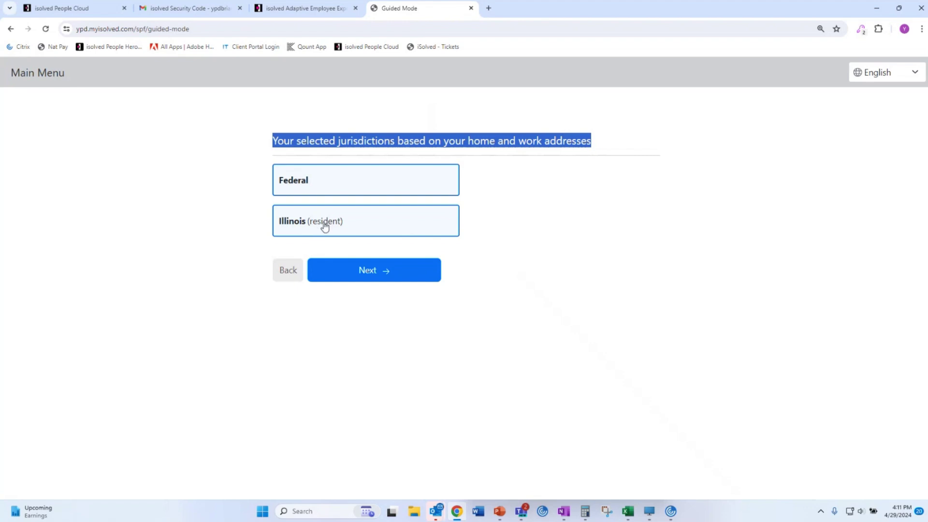
left_click(363, 276)
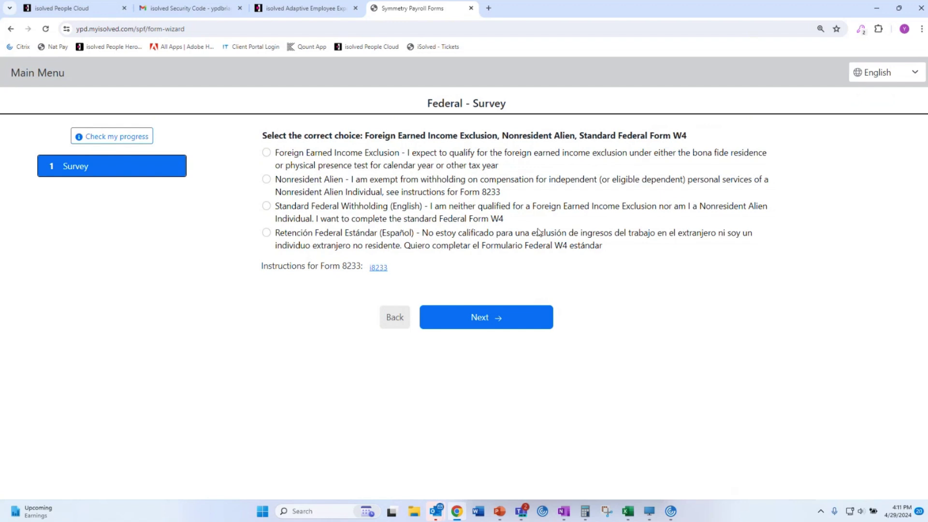
Choose Standard Federal Withholding (English) and submit to see the required W-4 form.
left_click(267, 207)
left_click(503, 320)
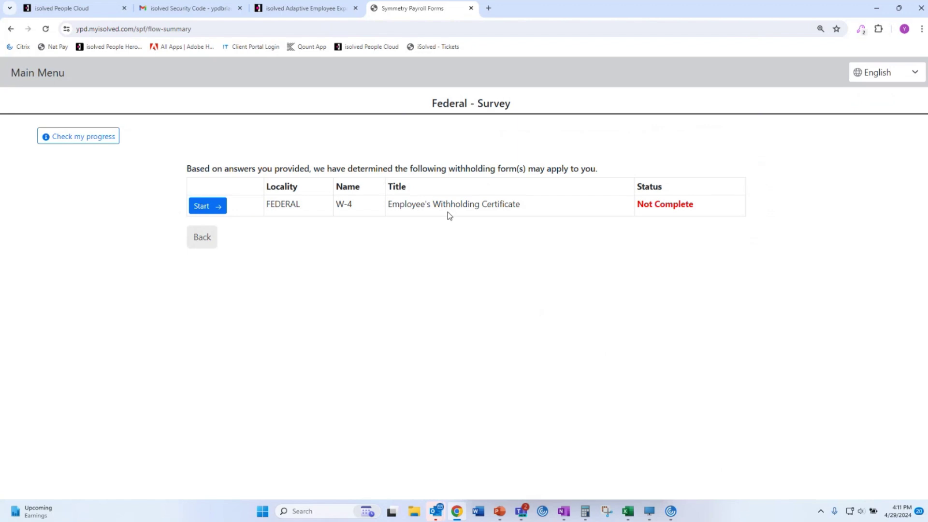
Start the W-4 as a non-nonresident alien, not exempt, filing married jointly.
left_click(214, 208)
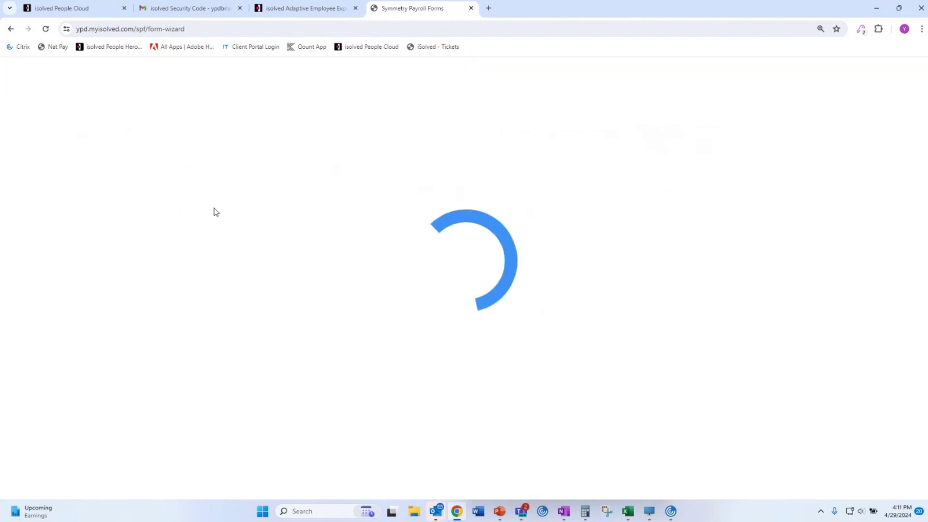
left_click(279, 188)
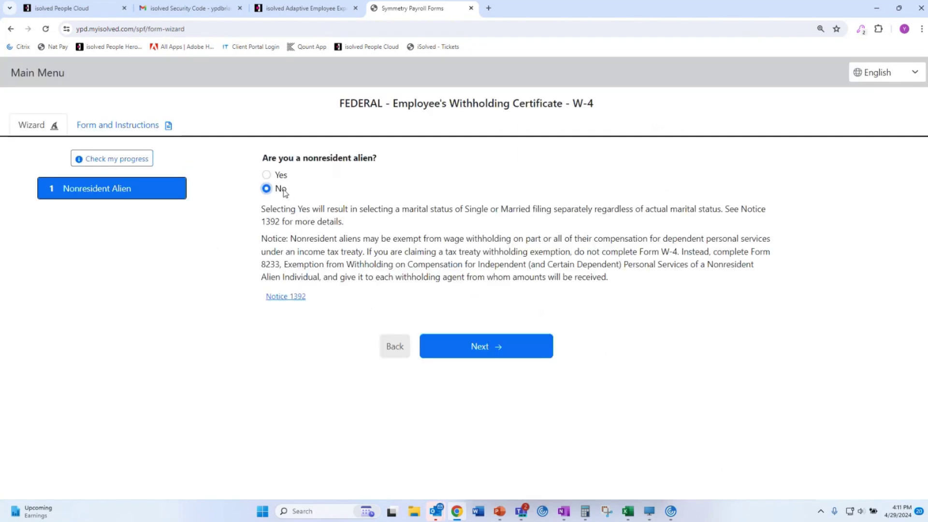
left_click(493, 356)
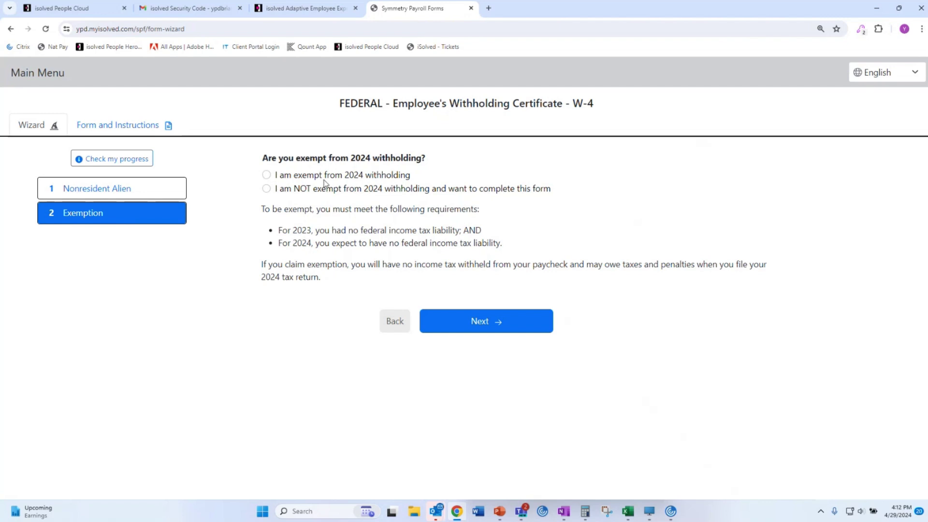
left_click(318, 189)
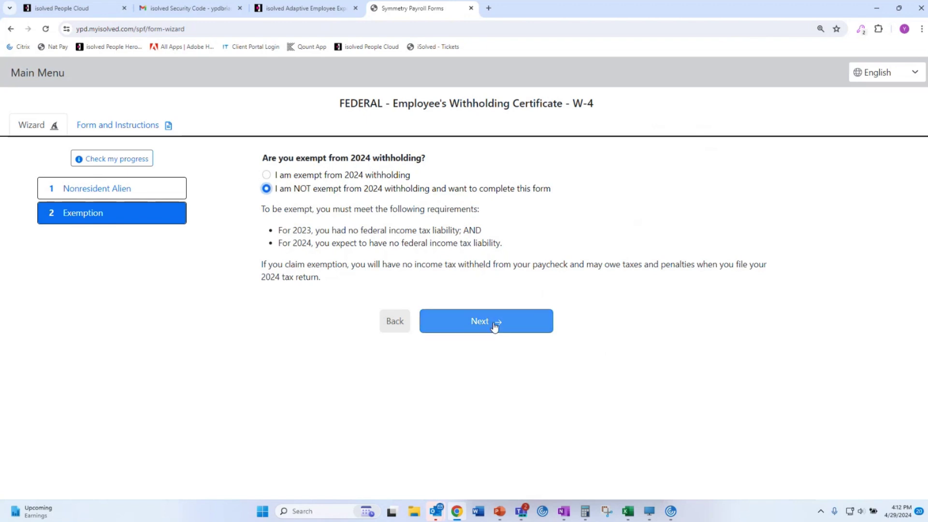
left_click(490, 324)
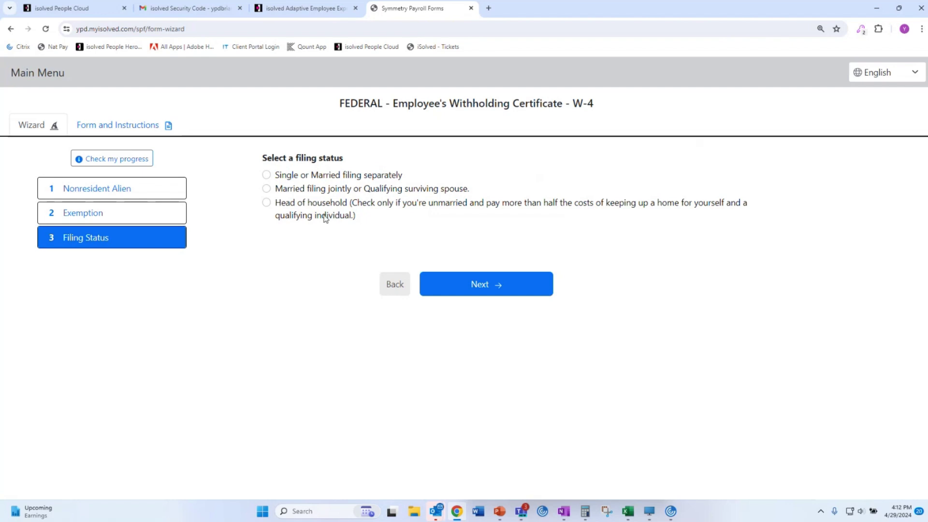
left_click(266, 188)
left_click(498, 288)
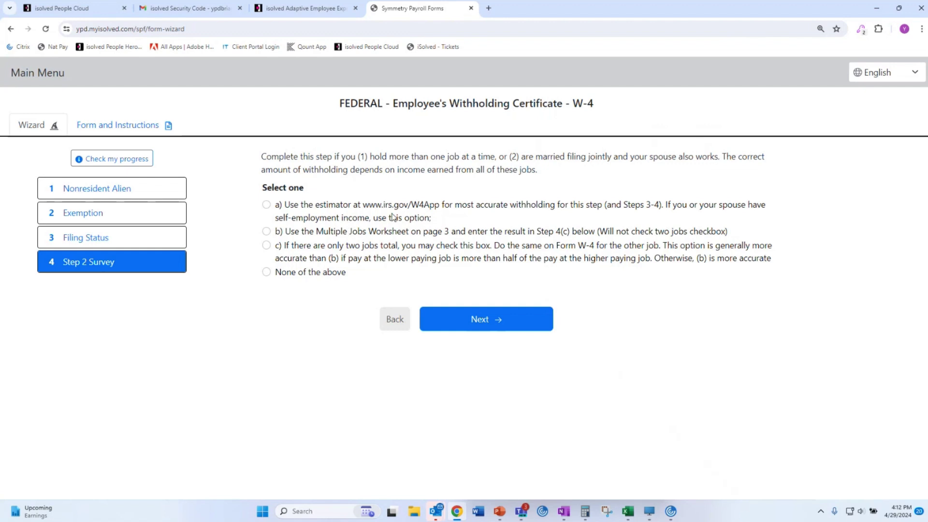
Answer None of the above for W-4 Step 2 multiple jobs.
left_click_drag(294, 204, 440, 214)
left_click(445, 218)
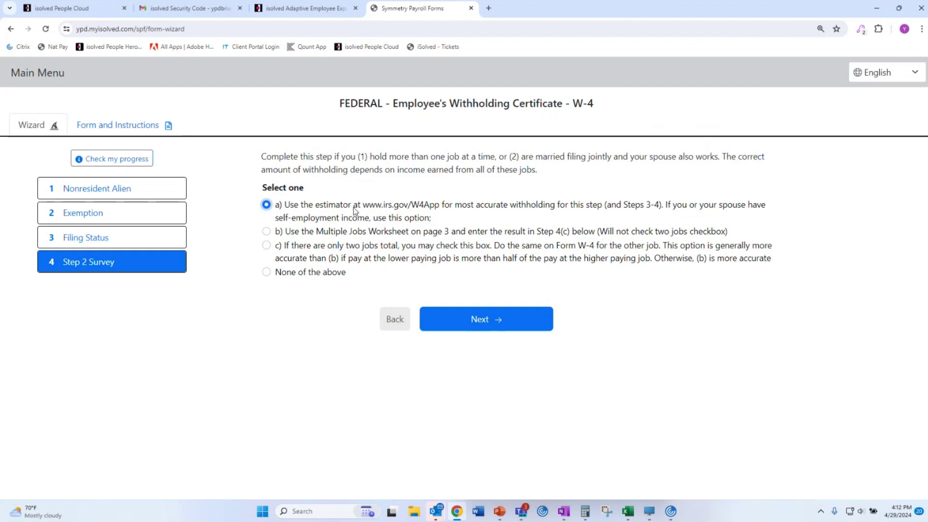
left_click_drag(362, 206, 439, 207)
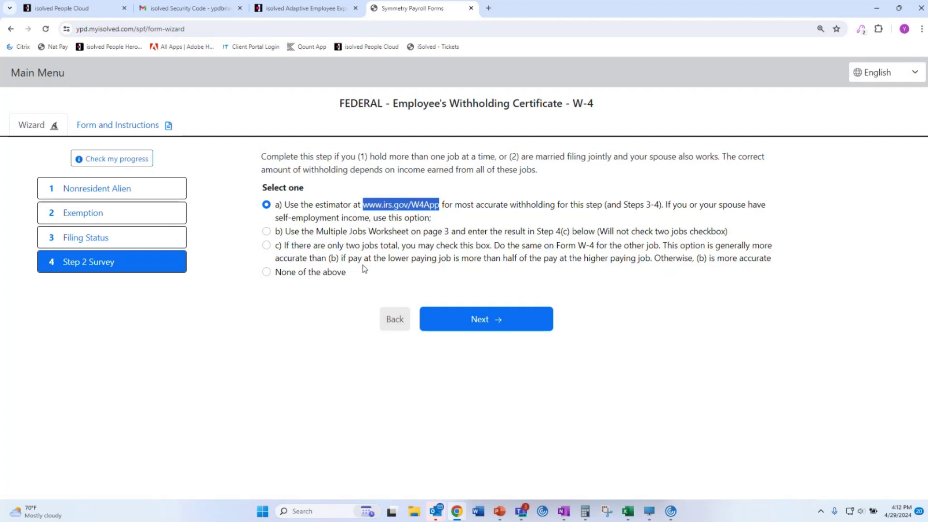
left_click(266, 272)
left_click(488, 327)
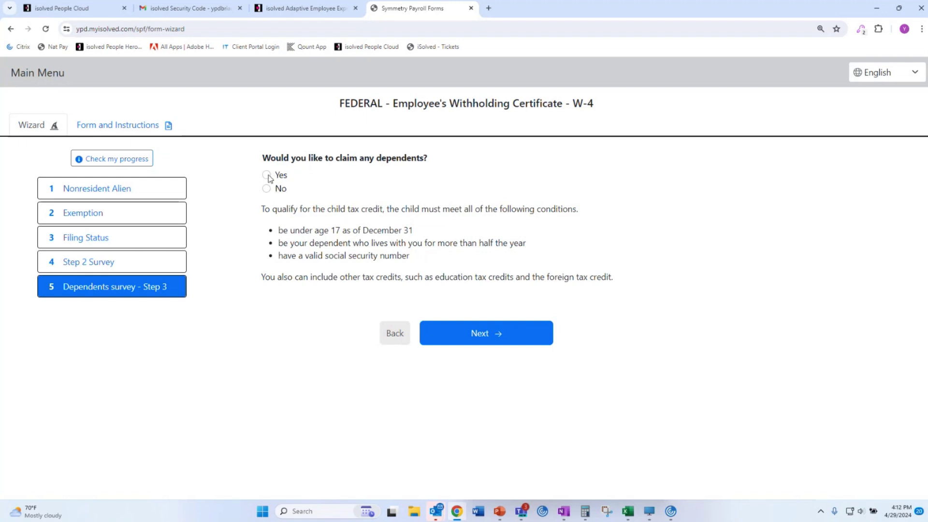
Claim dependents with 0 children under 17, 0 other dependents and 0 other credits.
left_click(268, 175)
left_click(497, 333)
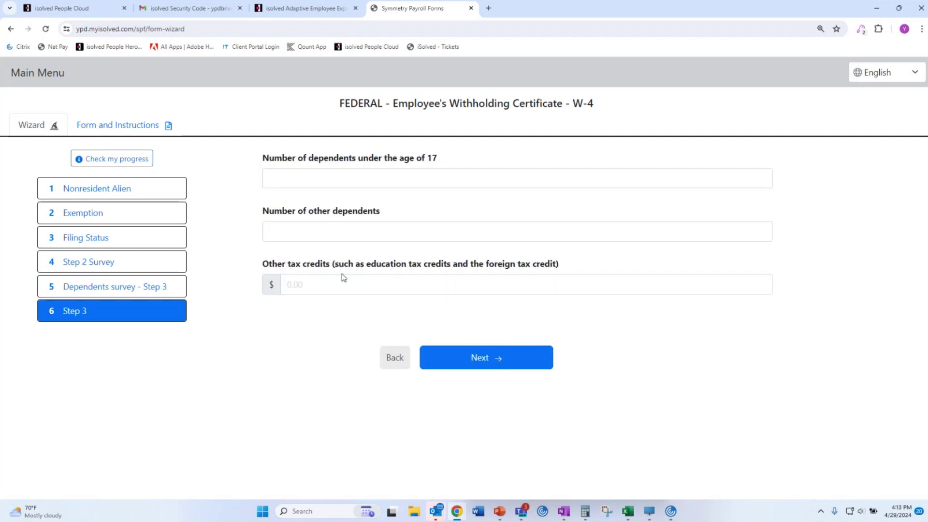
left_click(381, 179)
type("0")
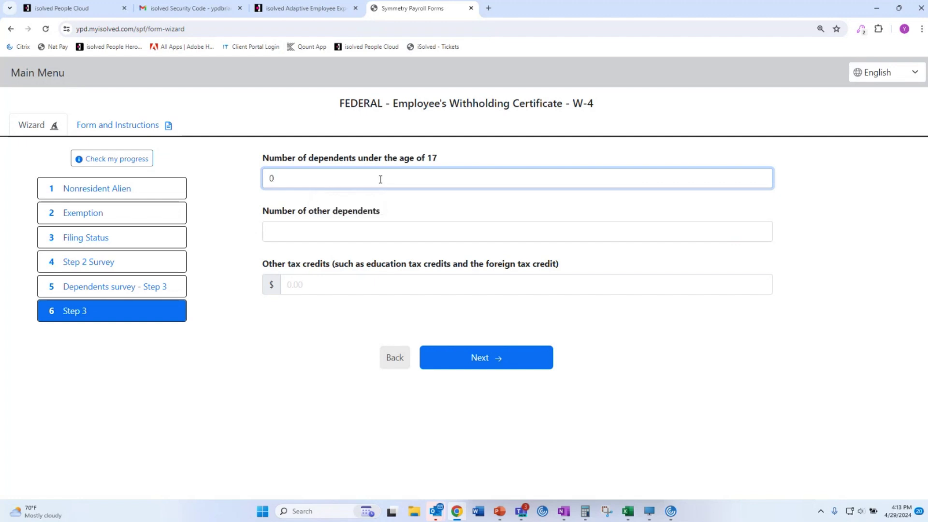
left_click(351, 231)
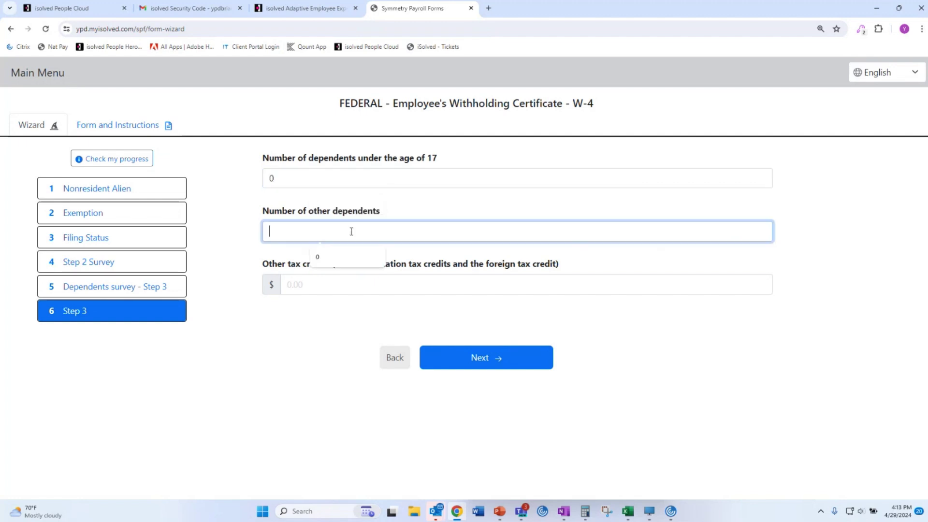
type("0")
left_click(348, 286)
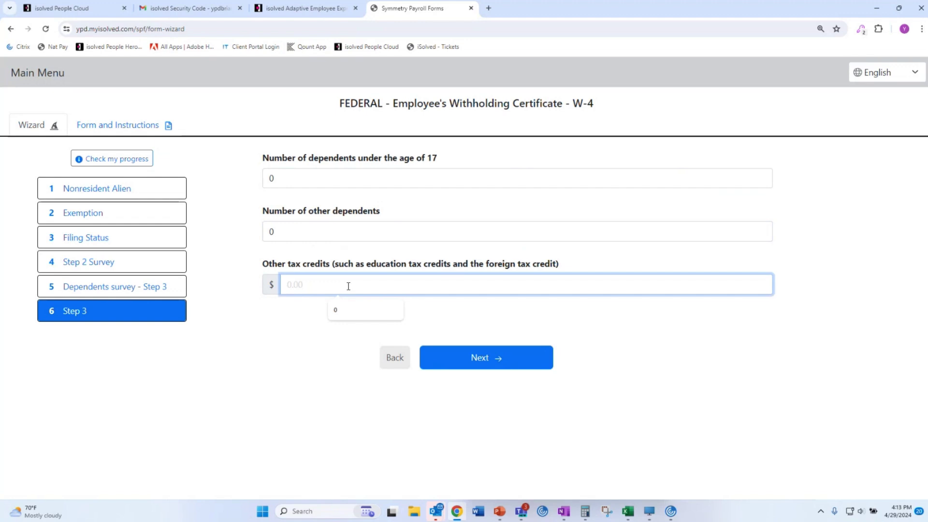
type("0")
left_click(327, 378)
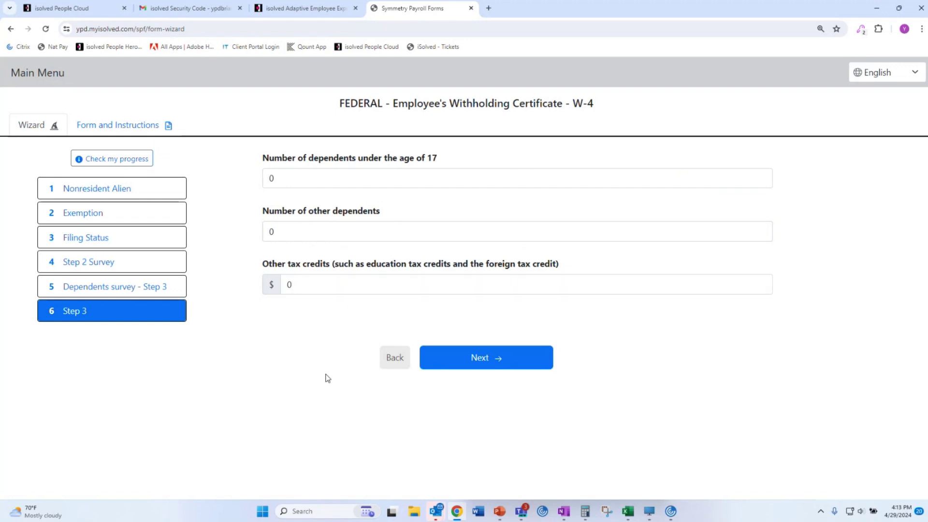
left_click(511, 357)
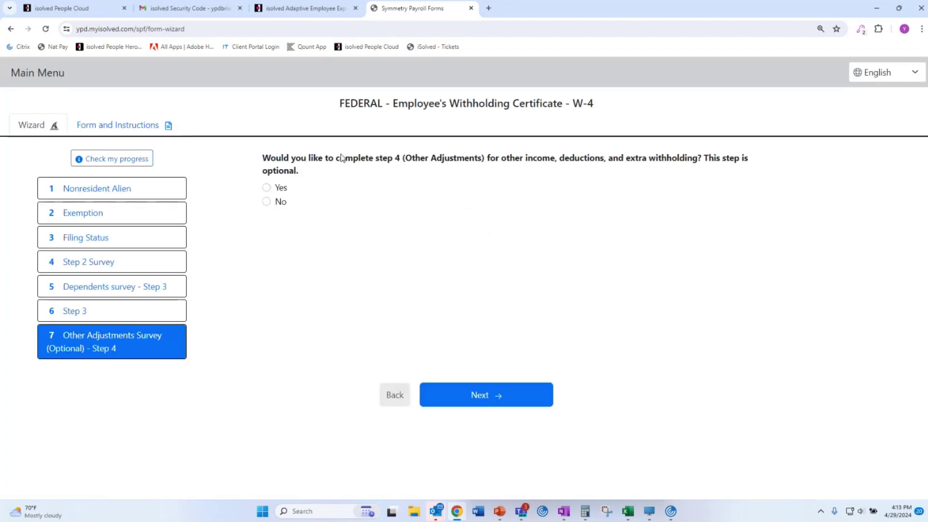
Answer No to optional Step 4 and proceed to the W-4 review page.
left_click_drag(505, 166, 265, 158)
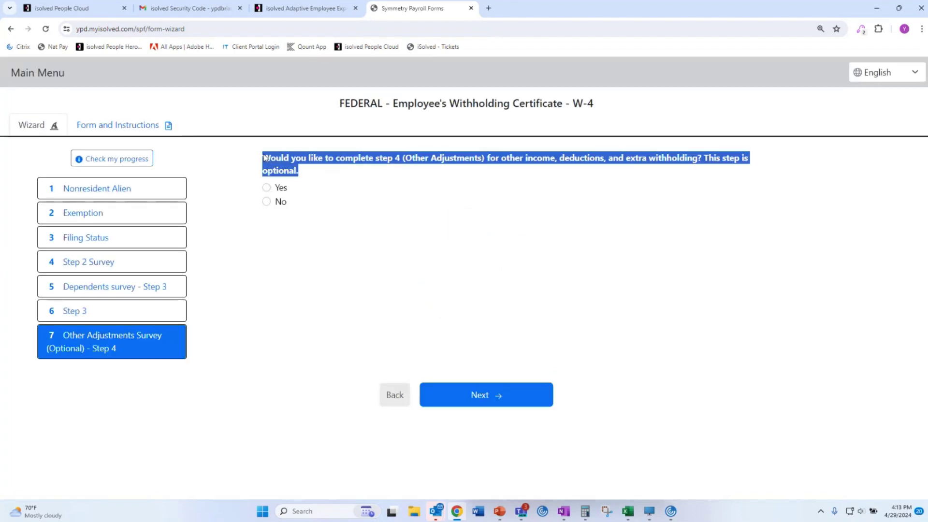
left_click(350, 188)
left_click(279, 202)
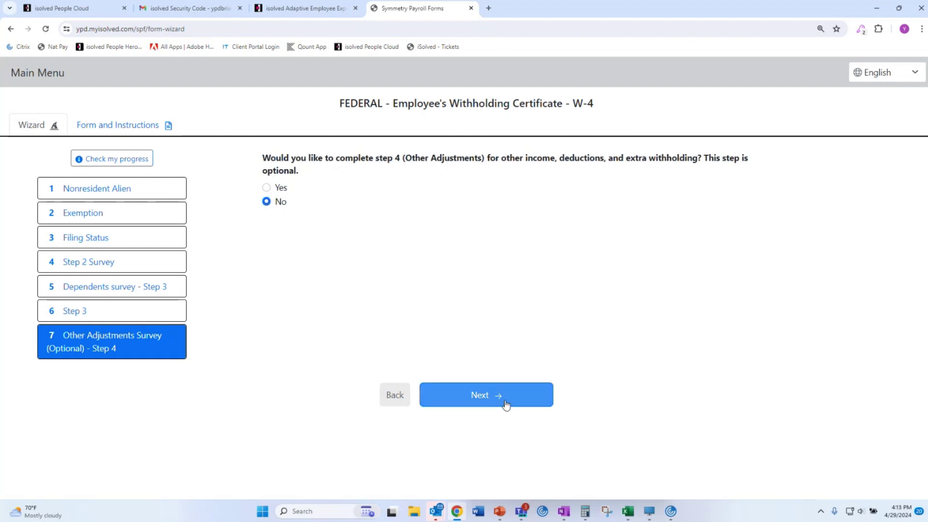
left_click(505, 404)
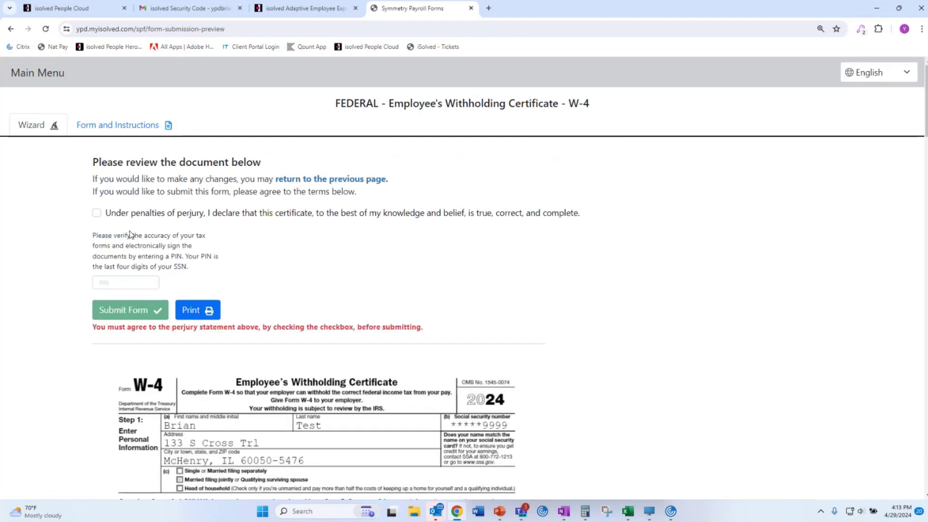
Agree to the perjury declaration on the W-4 review page.
left_click(97, 213)
scroll(337, 240, "down", 4)
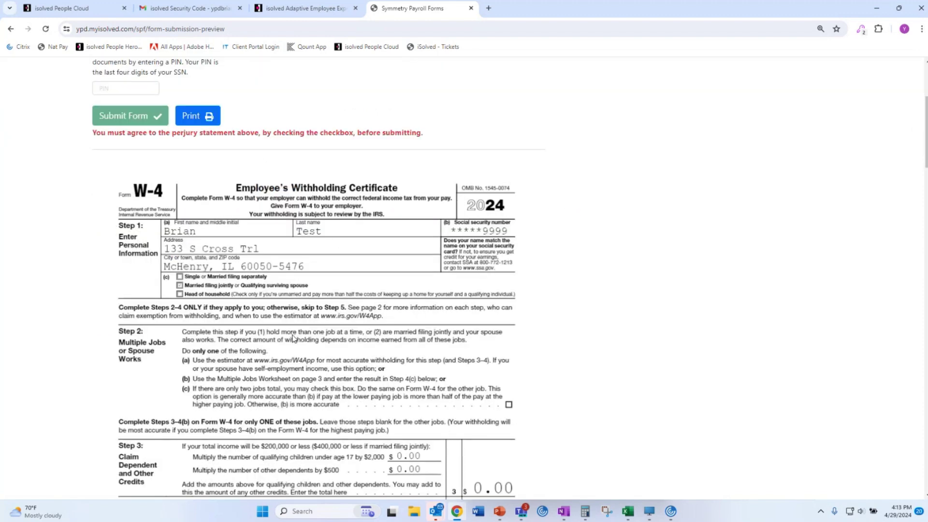
scroll(334, 290, "down", 9)
scroll(364, 326, "down", 20)
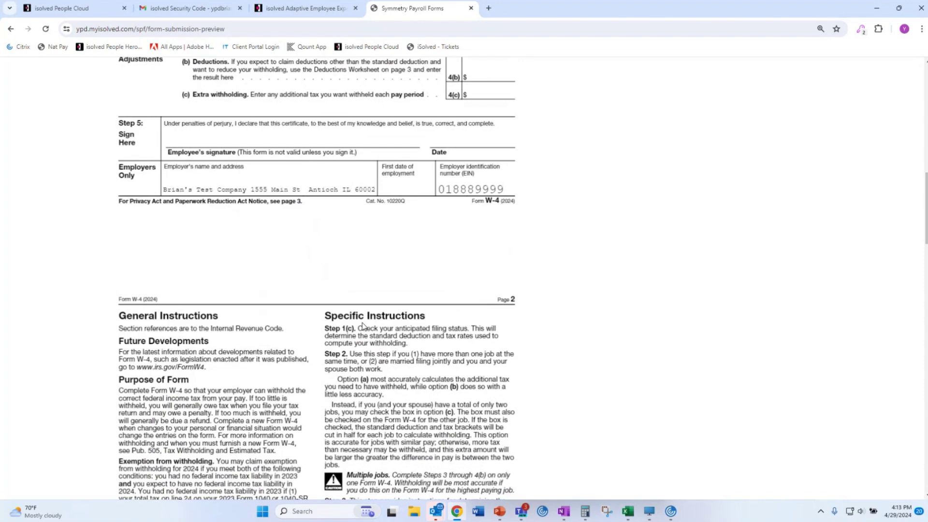
scroll(358, 325, "down", 15)
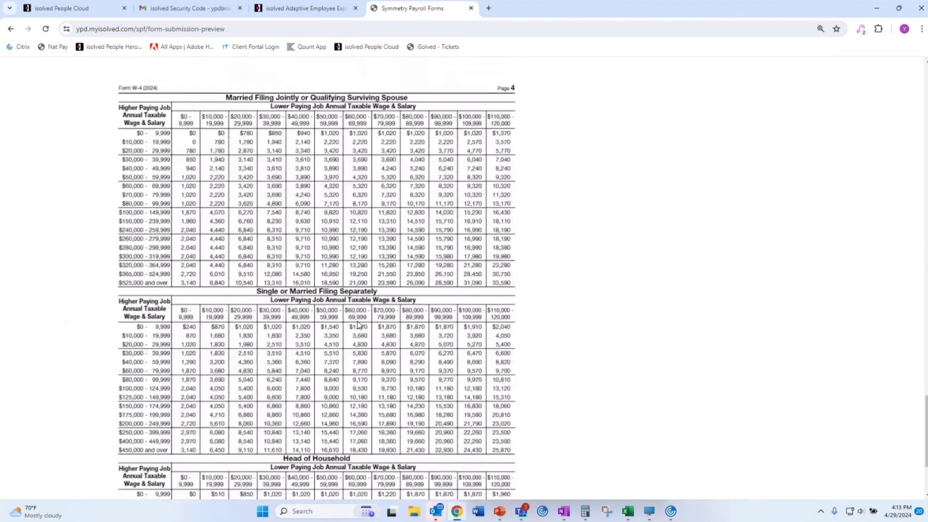
left_click_drag(927, 469, 927, 114)
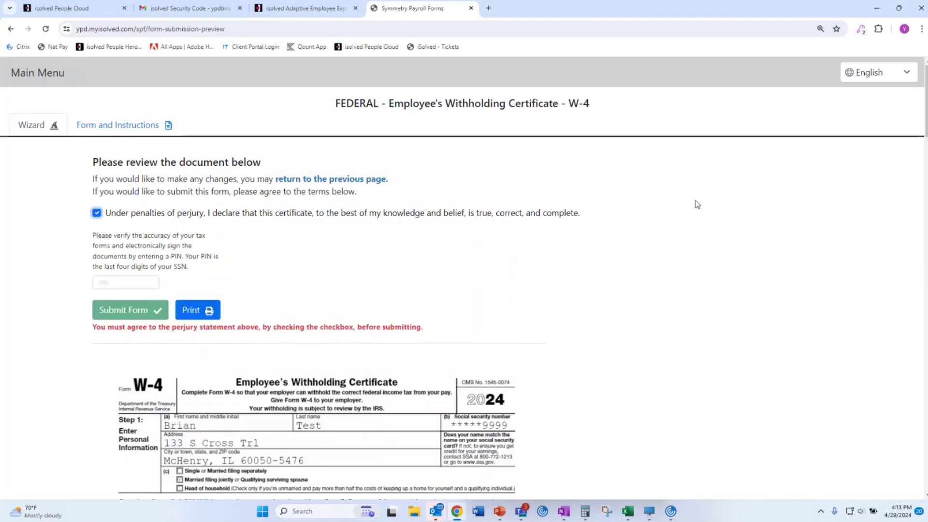
scroll(574, 226, "down", 3)
Sign the W-4 with the PIN, submit it, and continue to the Illinois survey.
left_click(107, 137)
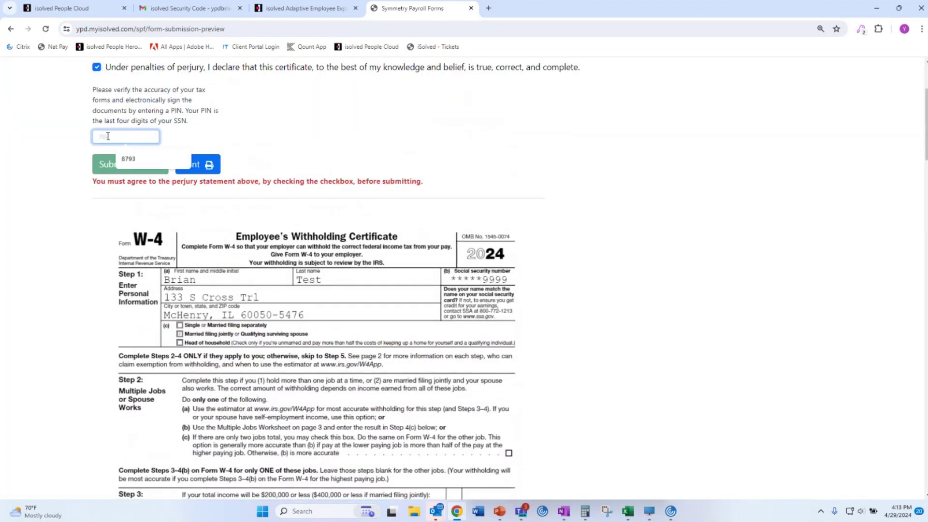
type("9999")
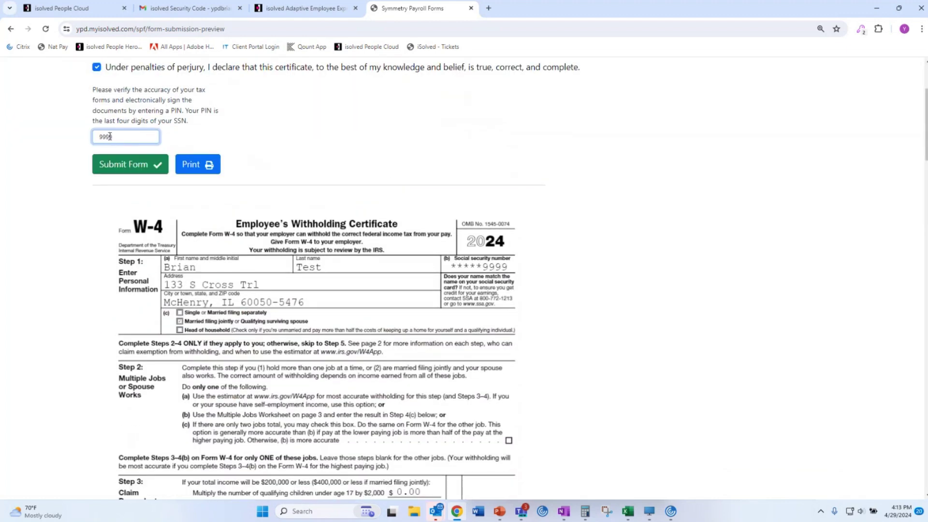
left_click(134, 165)
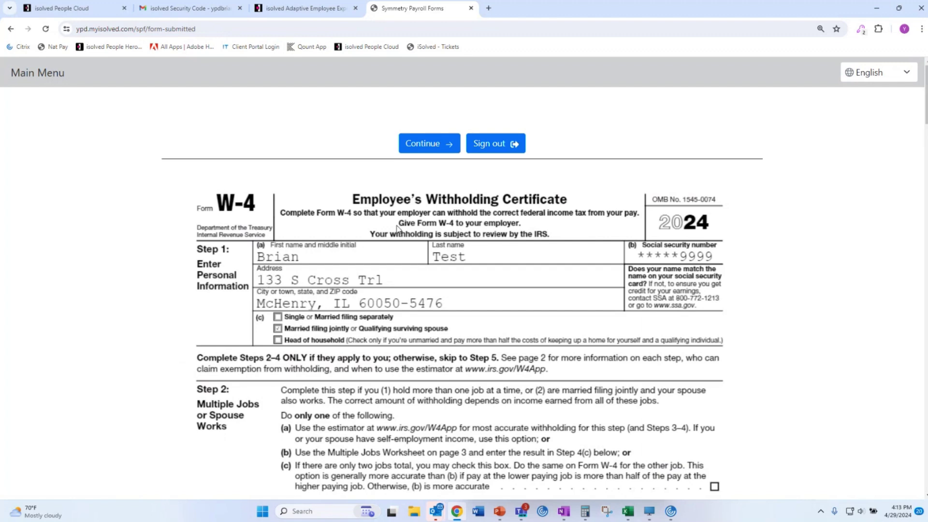
left_click(426, 146)
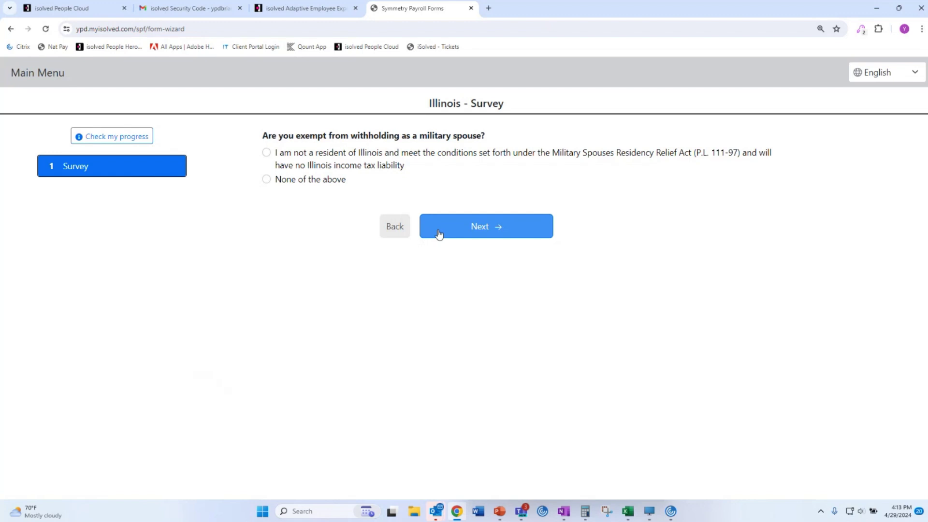
Answer None of the above for military spouse exemption, continue in English, and start IL-W-4.
left_click(315, 179)
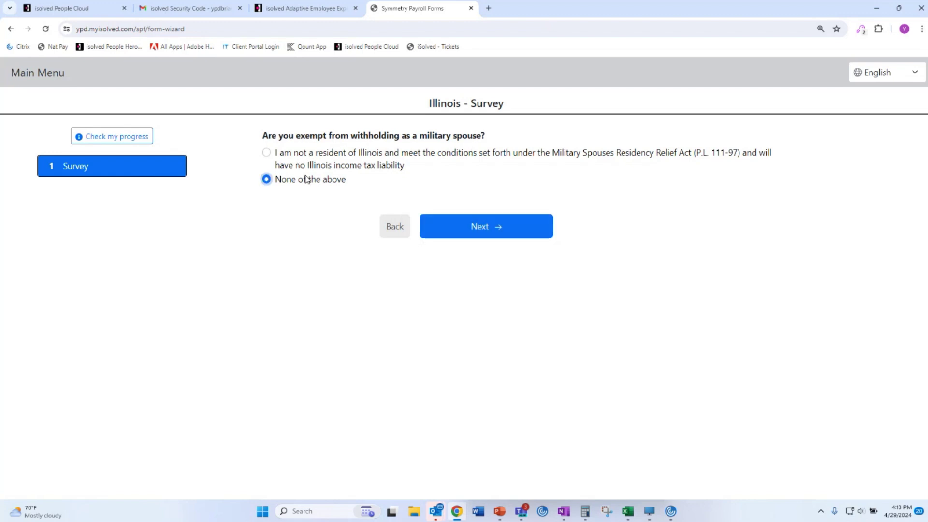
left_click(515, 233)
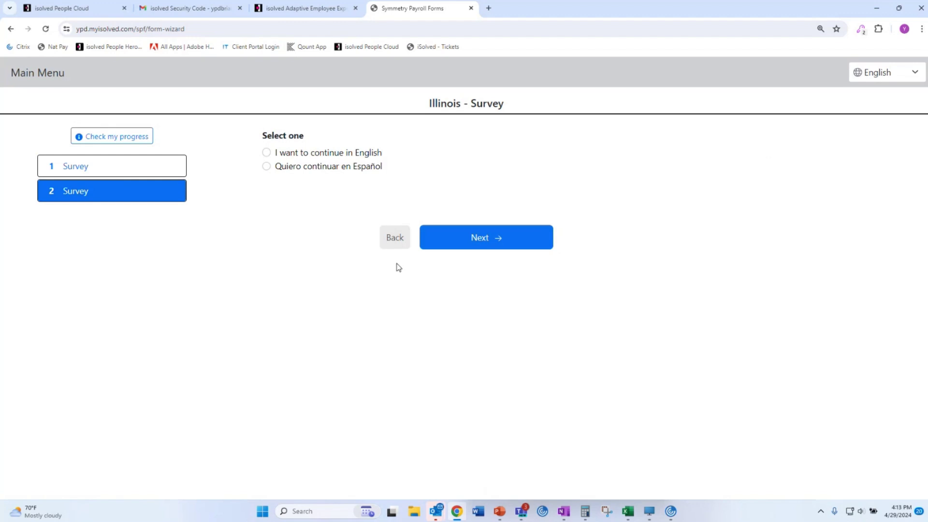
left_click(342, 156)
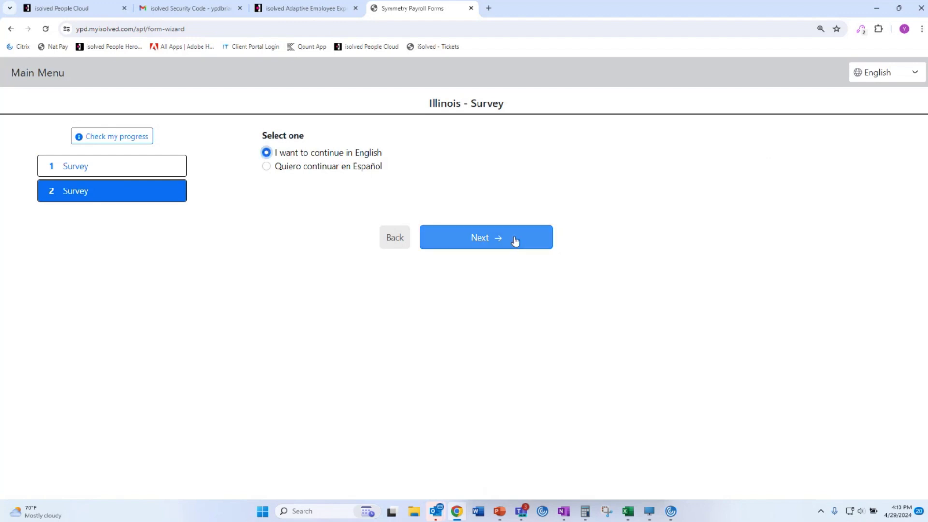
left_click(515, 241)
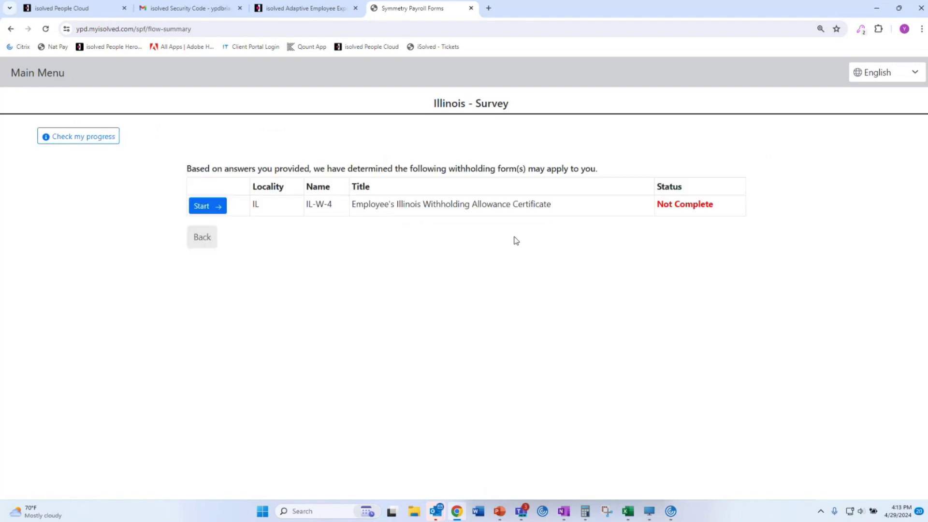
left_click(201, 205)
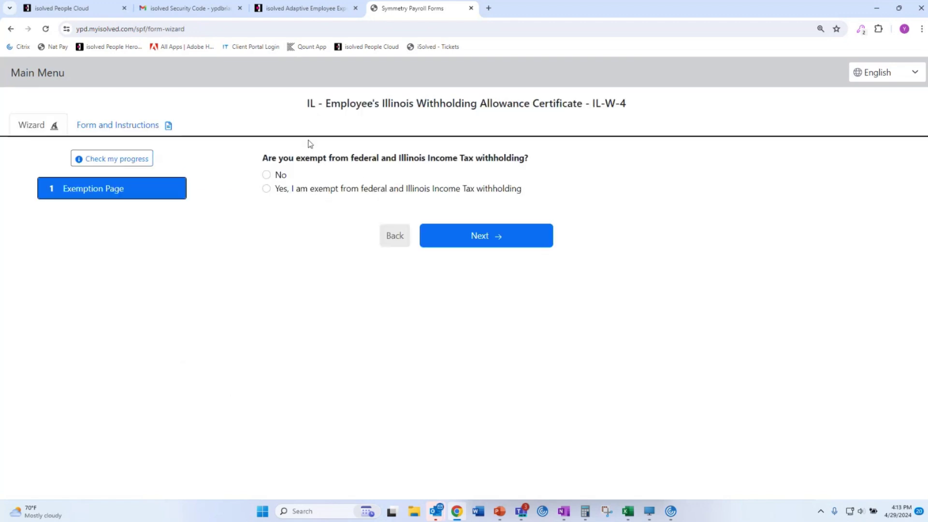
Answer No to exemption, pick married jointly over $500,000, enter 0 additional withholding.
left_click(277, 177)
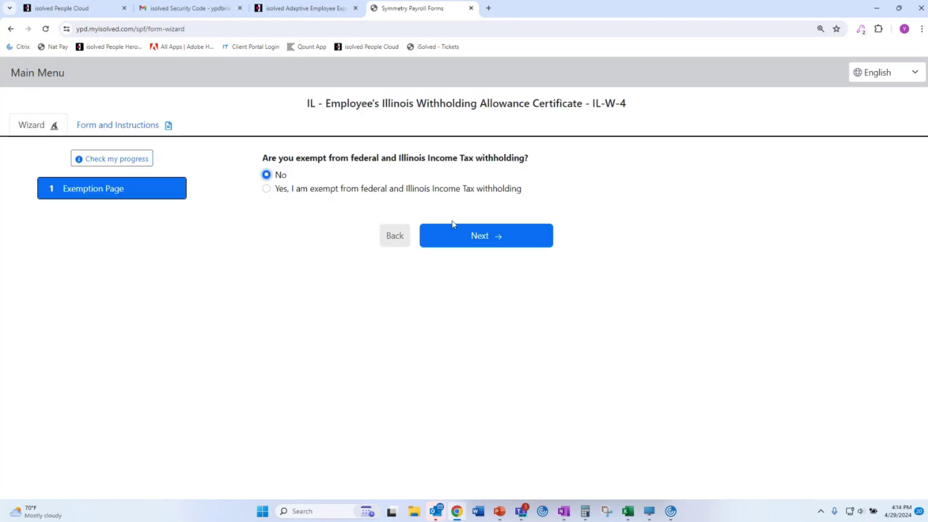
left_click(503, 241)
left_click(380, 176)
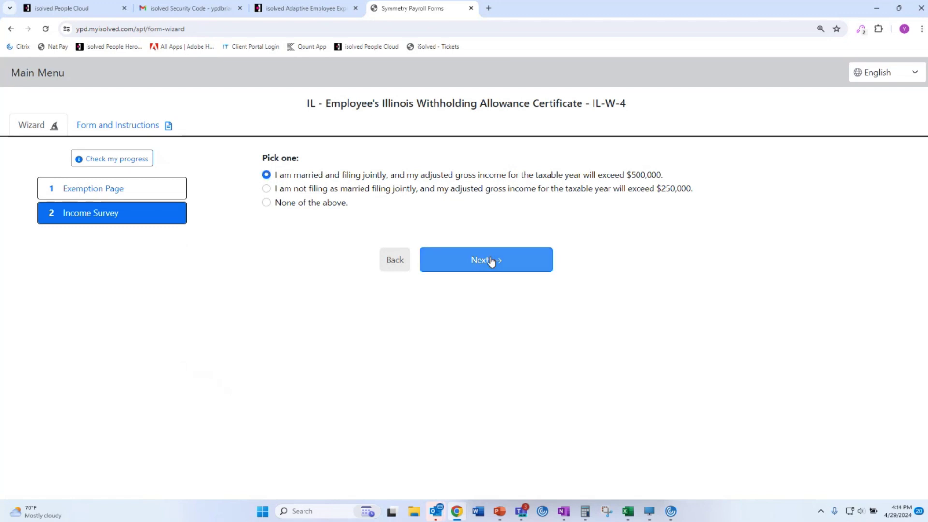
left_click(491, 261)
left_click(358, 228)
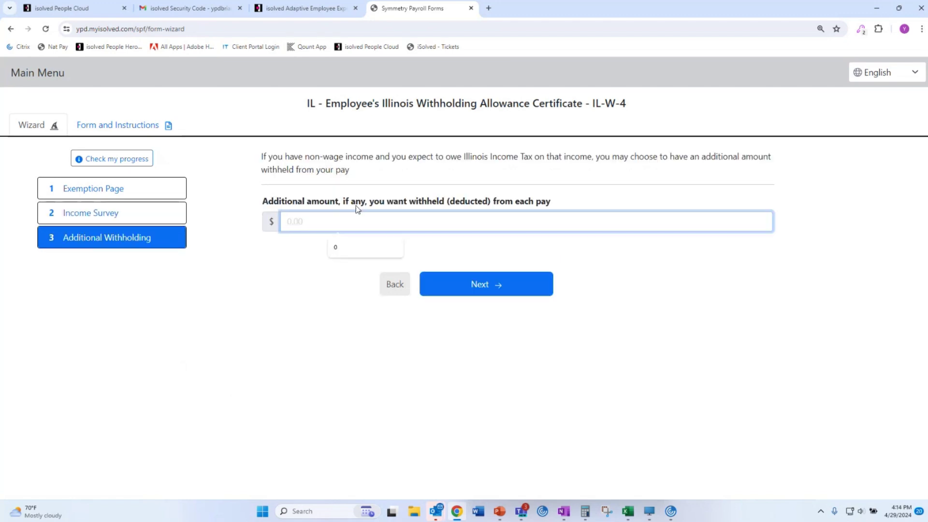
type("0")
left_click(504, 291)
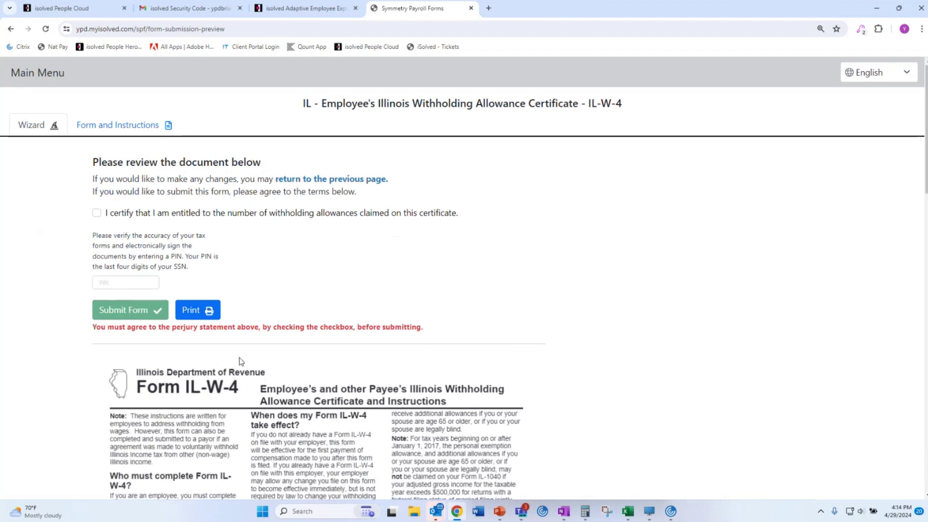
Certify the IL-W-4 allowances, sign with the saved PIN, submit, and finish both forms.
scroll(241, 362, "down", 15)
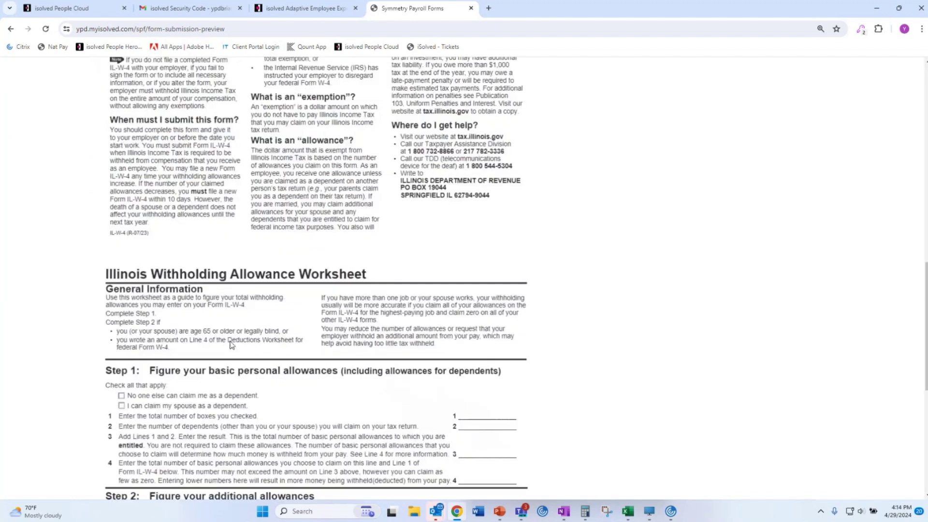
scroll(231, 345, "down", 2)
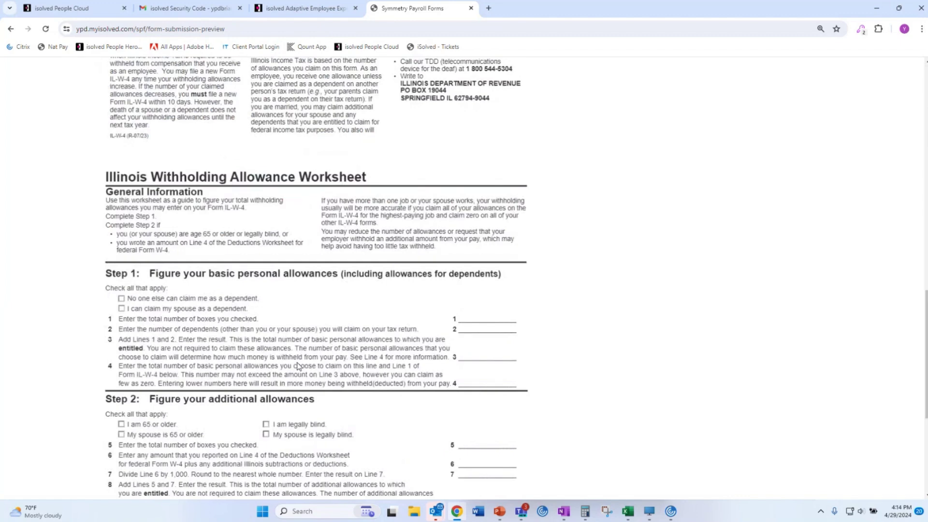
scroll(298, 366, "down", 5)
scroll(299, 366, "up", 20)
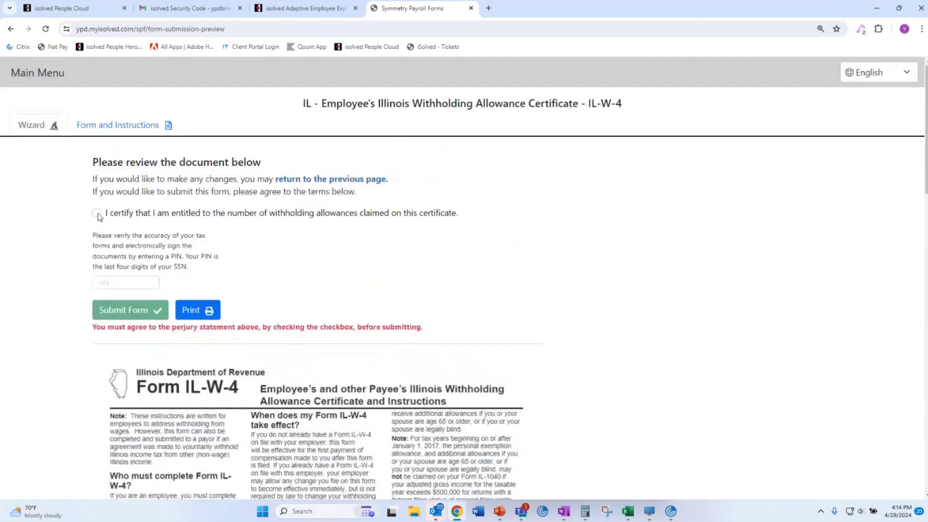
left_click(97, 213)
left_click(126, 280)
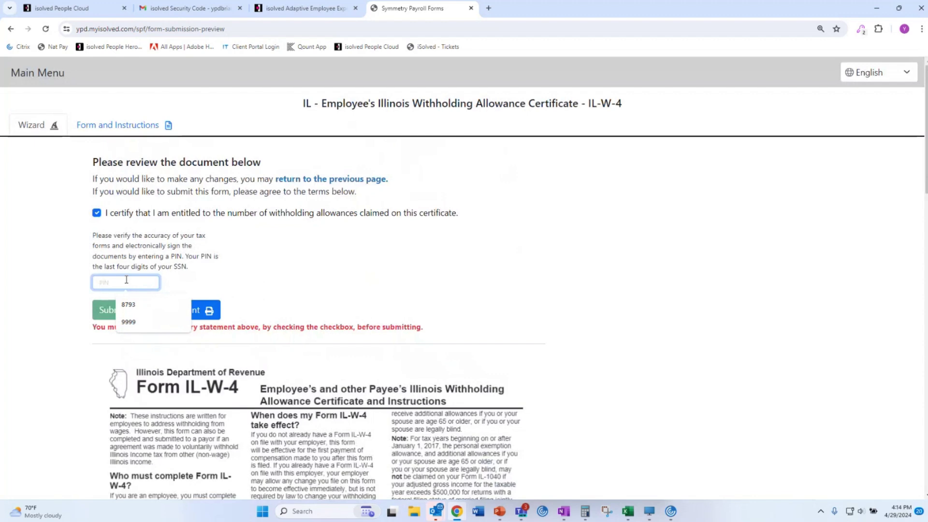
left_click(128, 322)
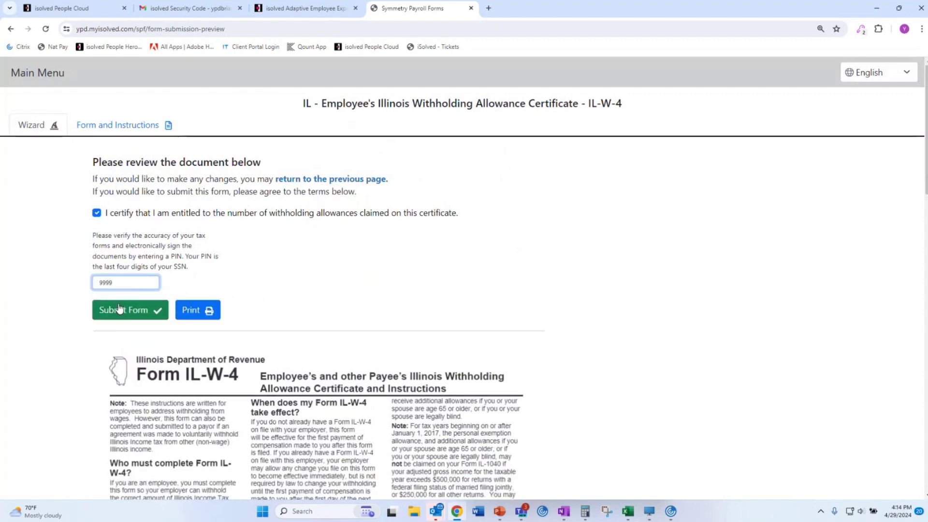
left_click(119, 309)
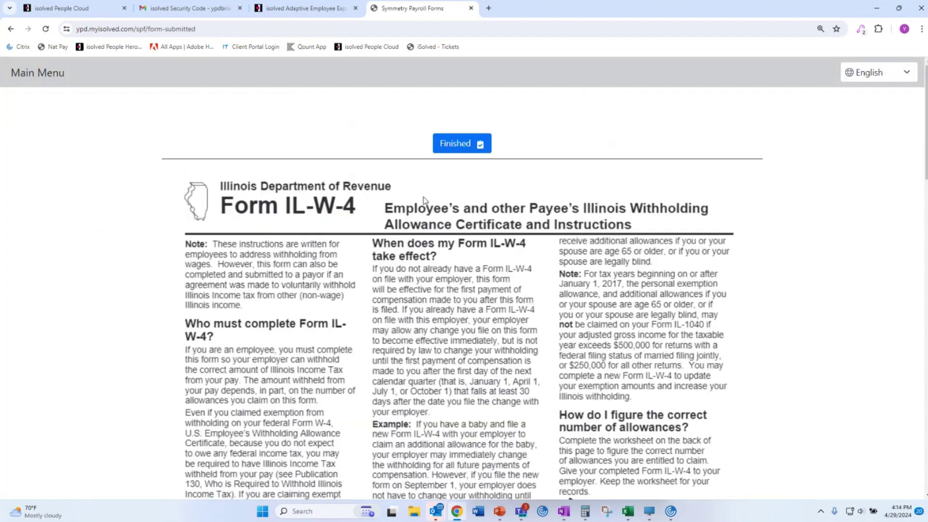
left_click(454, 145)
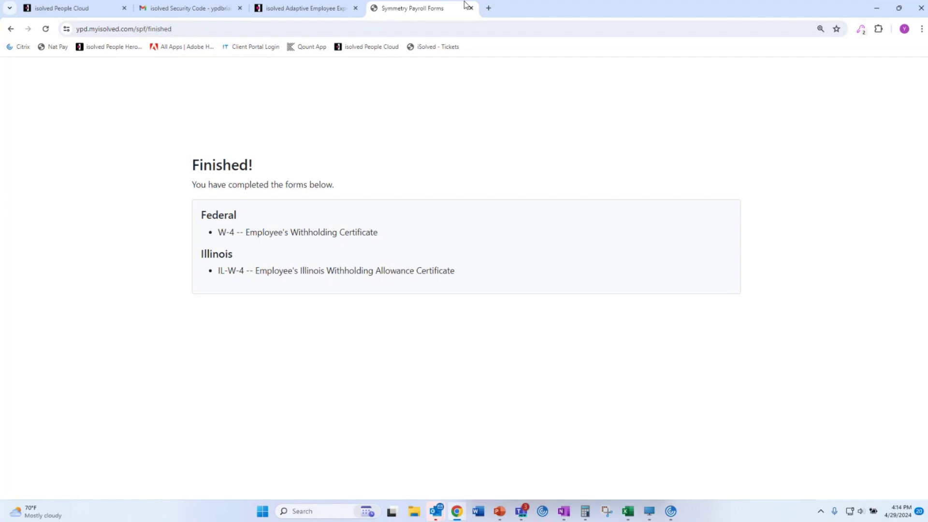
Back in the onboarding wizard, confirm tax forms completed and start a new Form I-9.
left_click(285, 11)
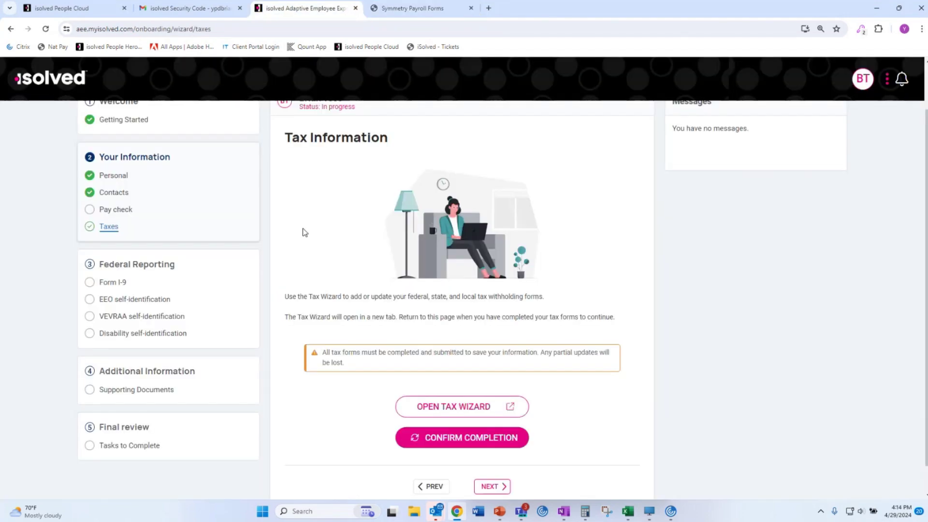
left_click(471, 440)
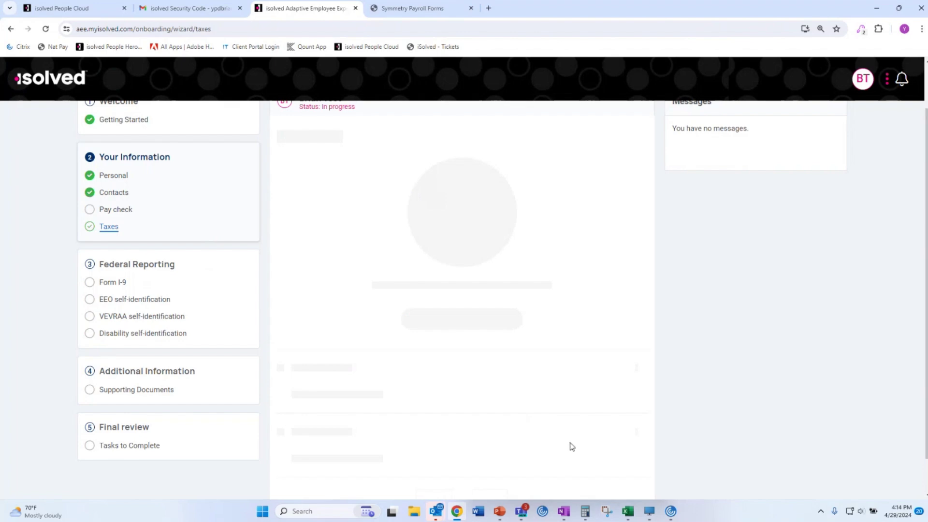
scroll(547, 423, "down", 1)
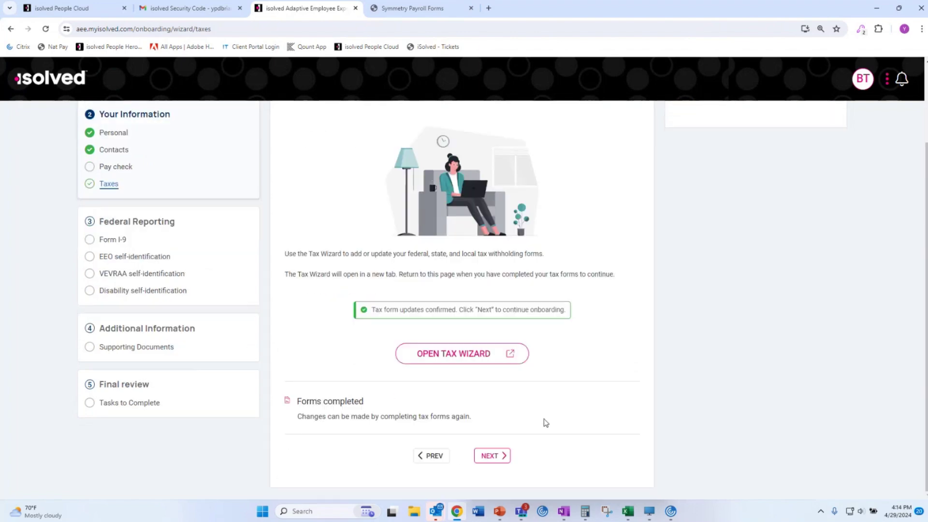
left_click(493, 466)
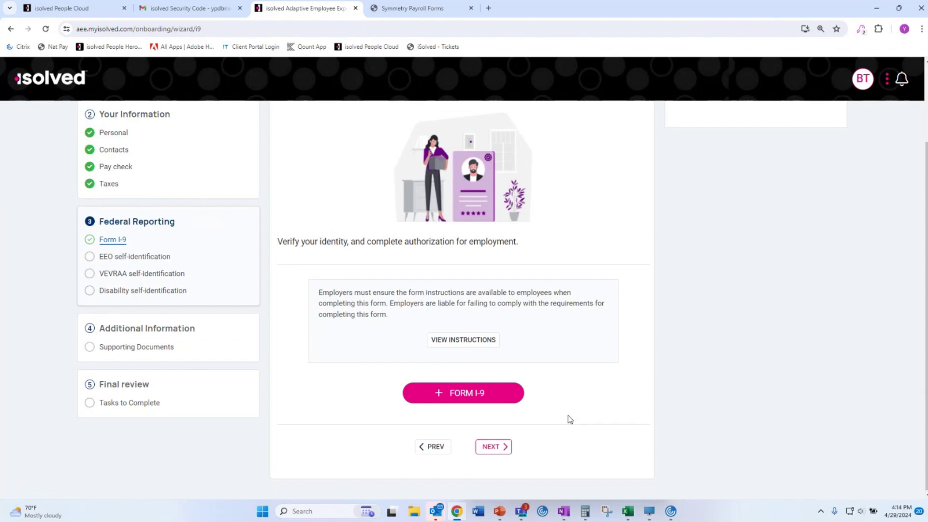
left_click(471, 393)
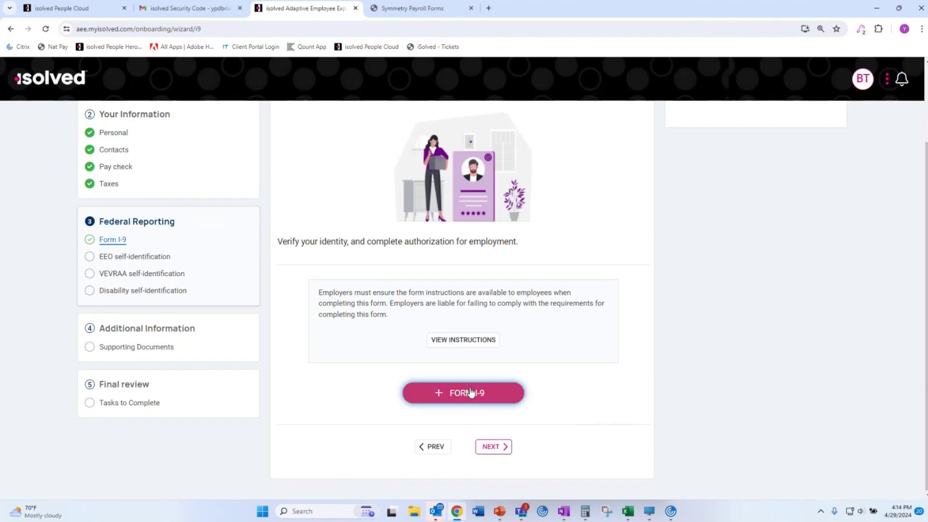
scroll(539, 342, "up", 2)
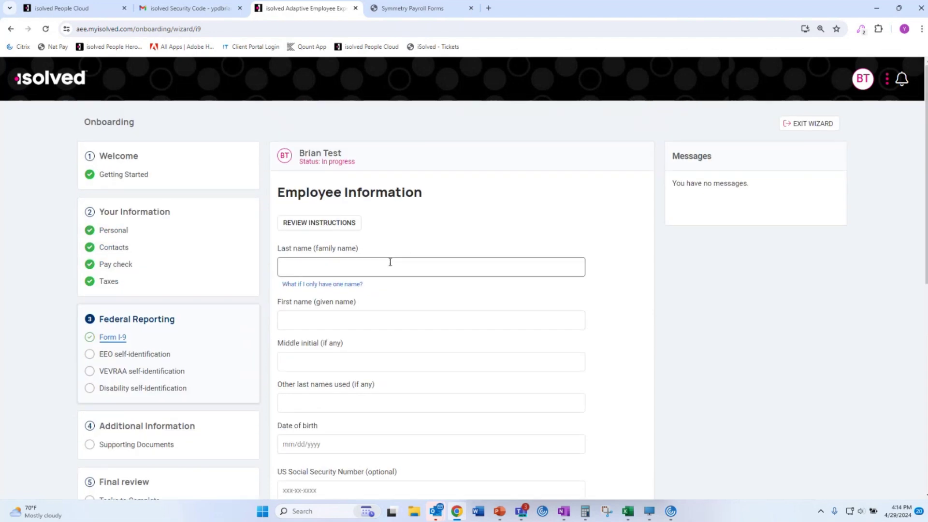
Enter the employee's last name, first name and date of birth on Form I-9.
left_click(390, 262)
type("Test")
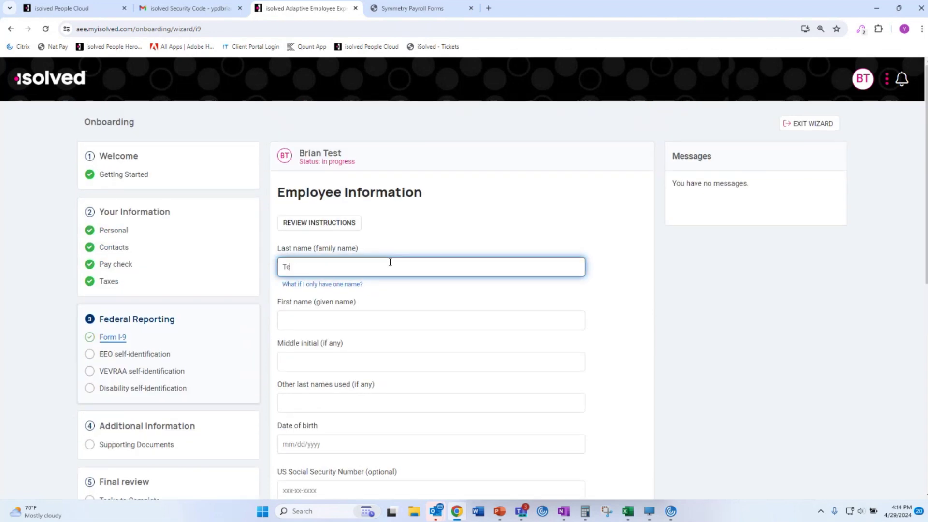
key("Tab")
key("Tab")
type("Brian")
key("Tab")
key("Tab")
key("Tab")
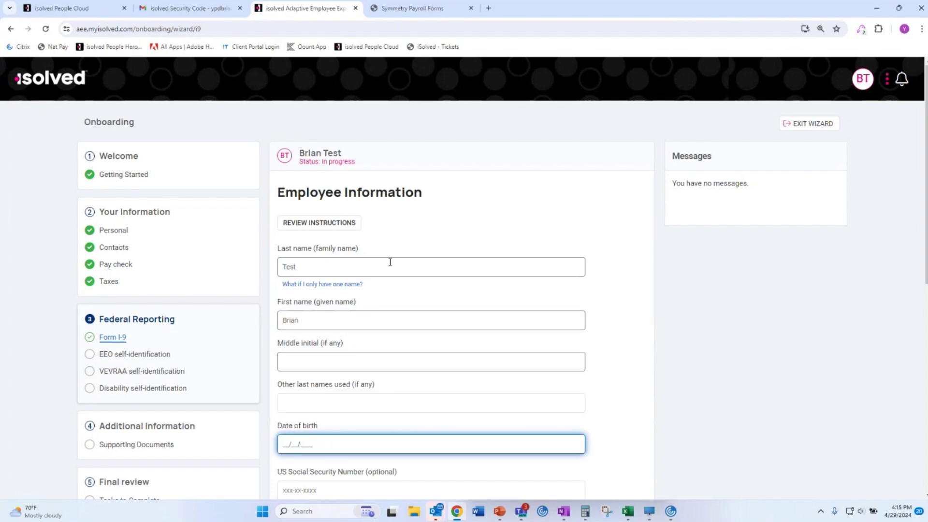
type("01012000")
scroll(369, 373, "down", 5)
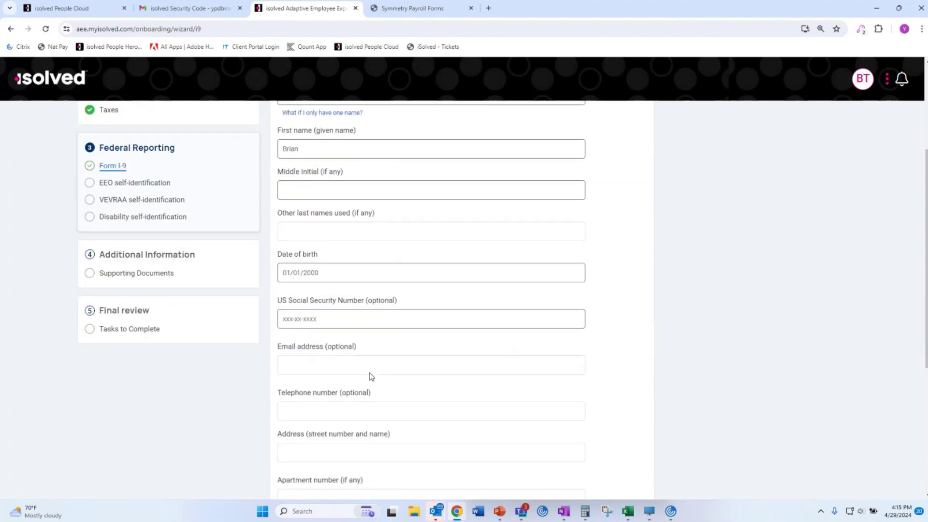
scroll(369, 376, "down", 2)
Enter the employee's street address, Illinois state and zip code, then continue.
left_click(340, 303)
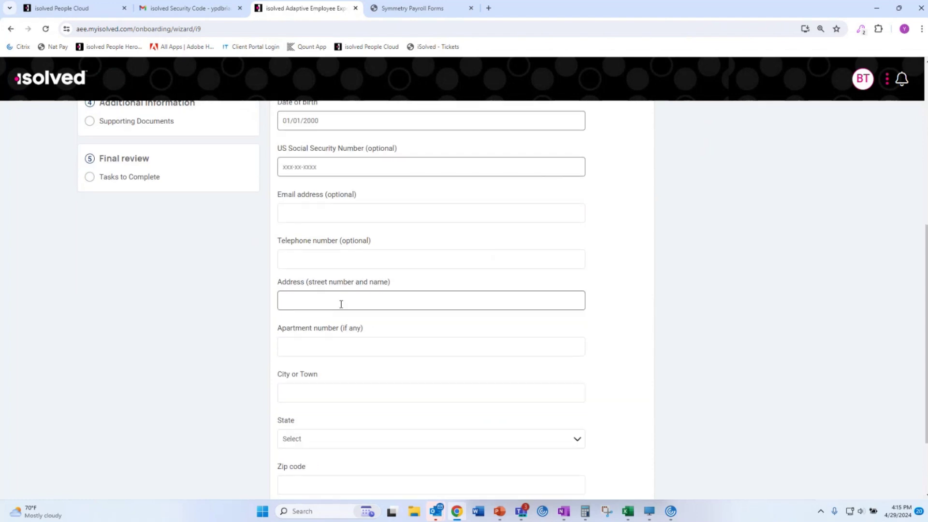
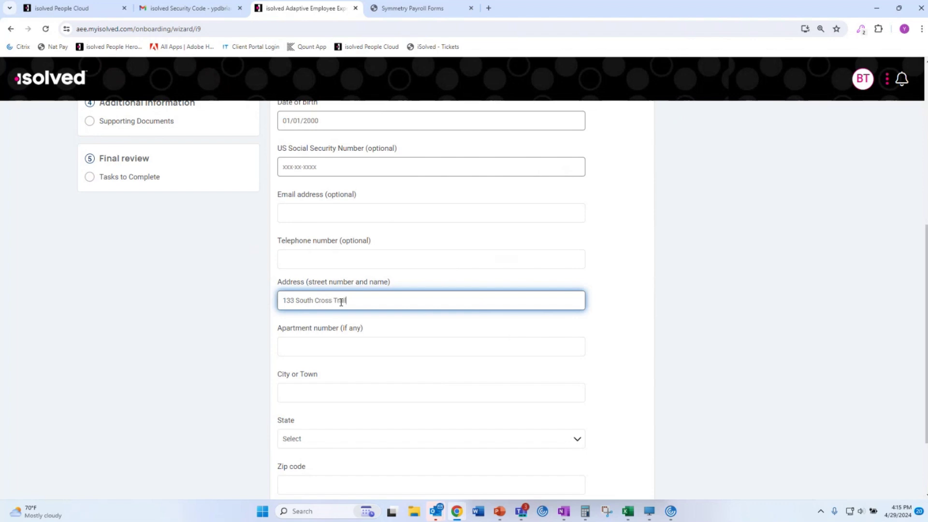
left_click(326, 394)
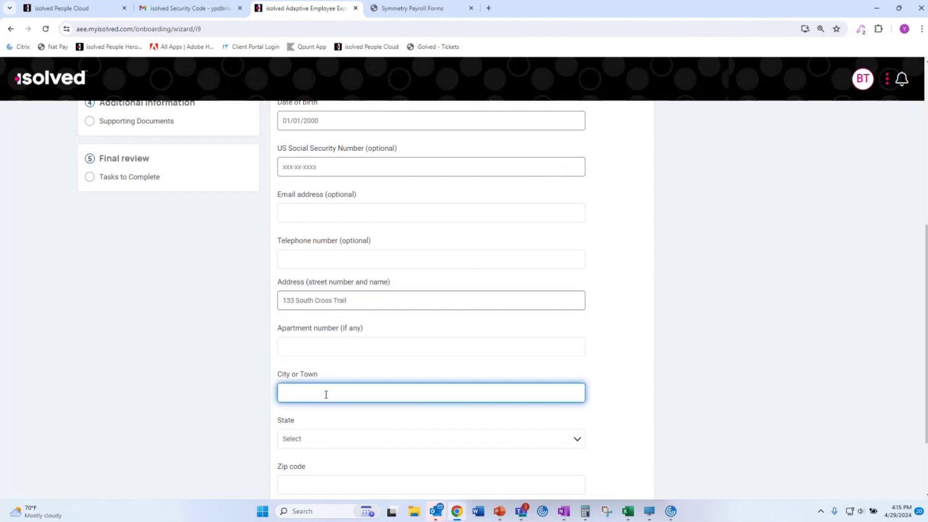
key("Tab")
type("il")
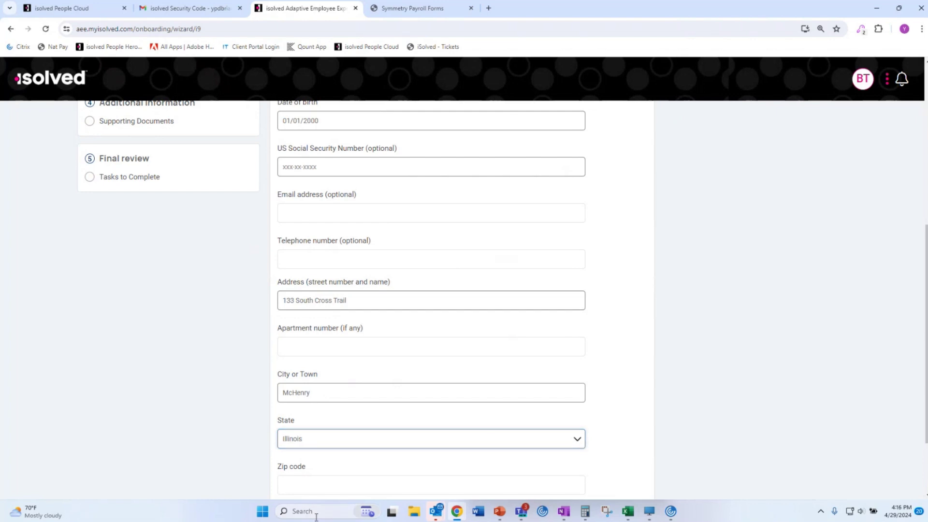
left_click(356, 481)
type("60050")
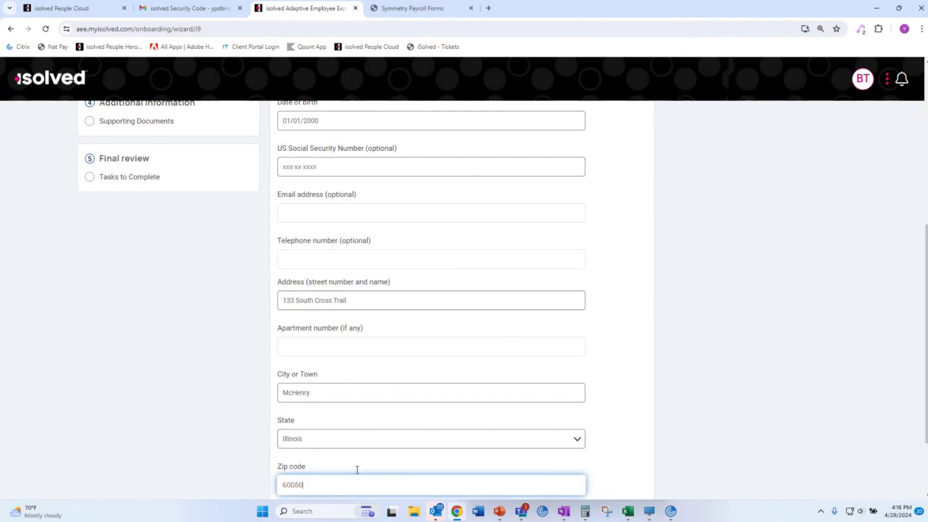
left_click(261, 320)
scroll(261, 320, "down", 2)
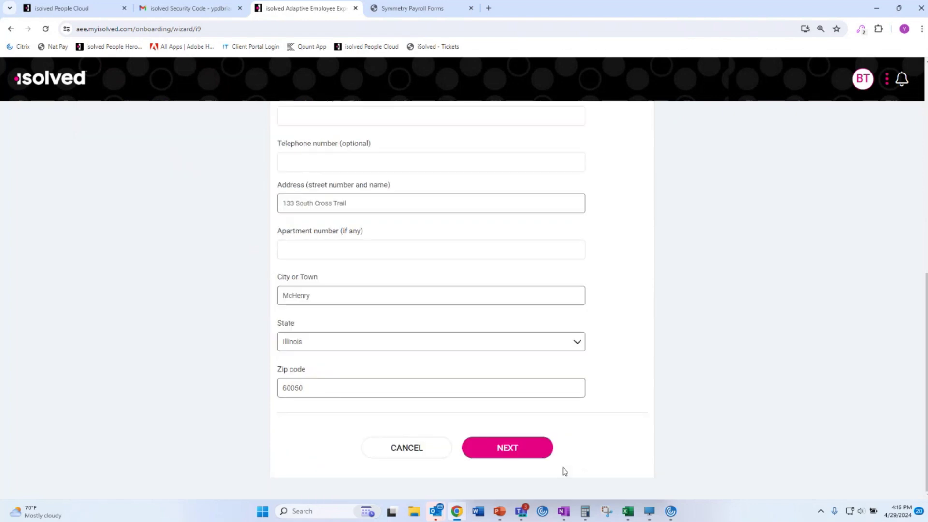
left_click(532, 454)
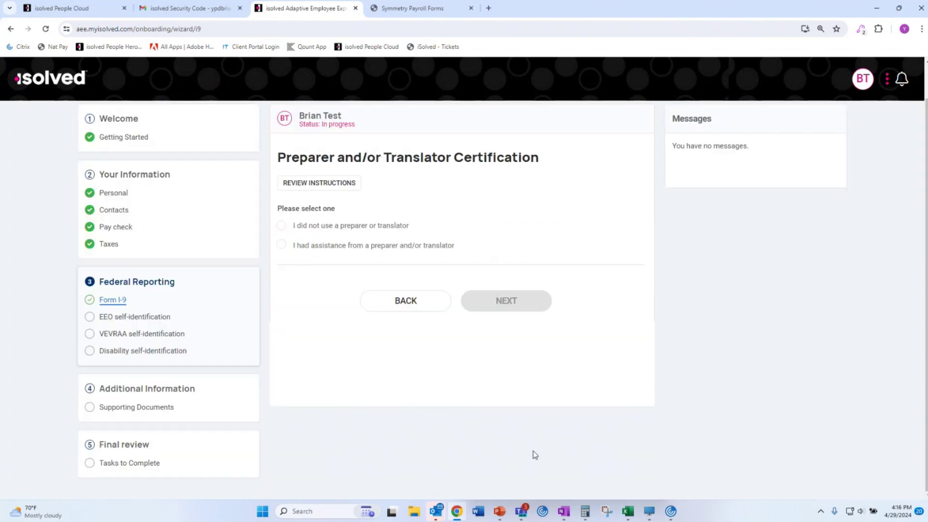
Declare no preparer, attest US citizenship, type the employee's signature, sign and save.
left_click(357, 229)
left_click(505, 301)
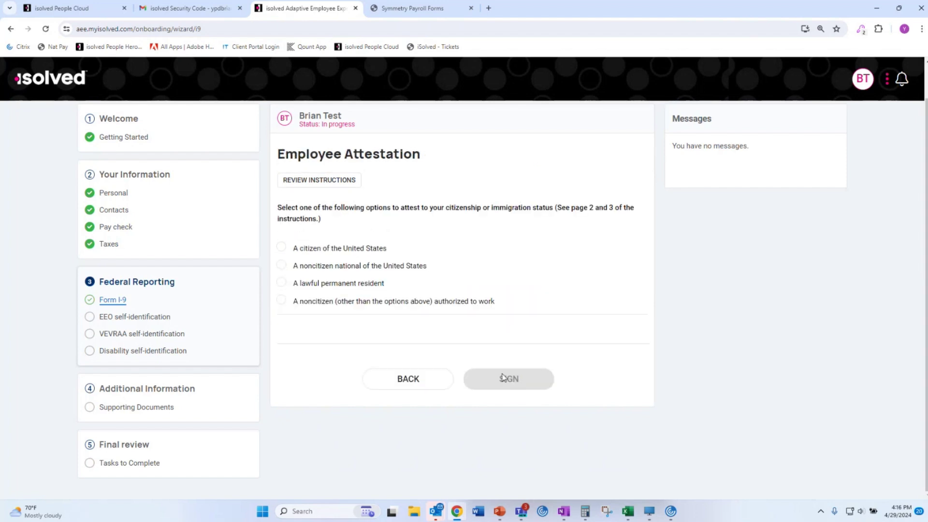
left_click(336, 248)
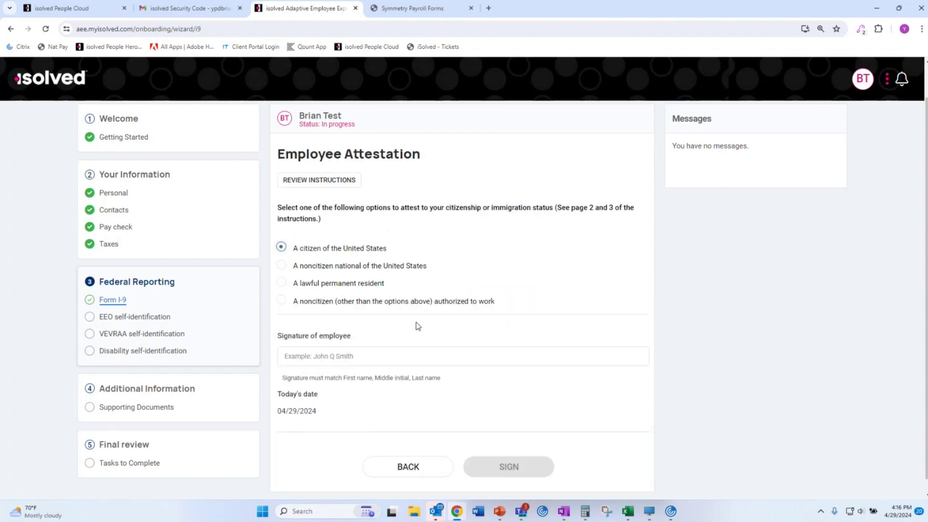
scroll(418, 326, "down", 1)
left_click(406, 337)
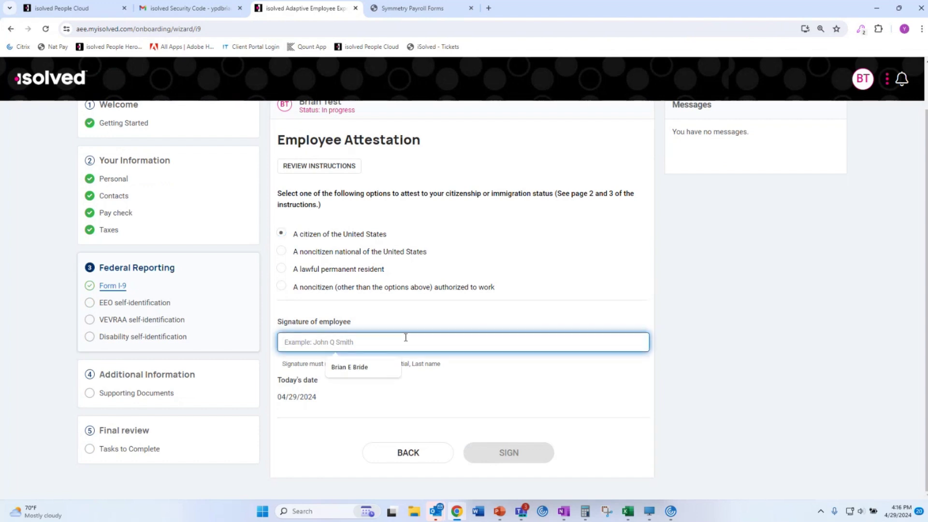
type("Brian T")
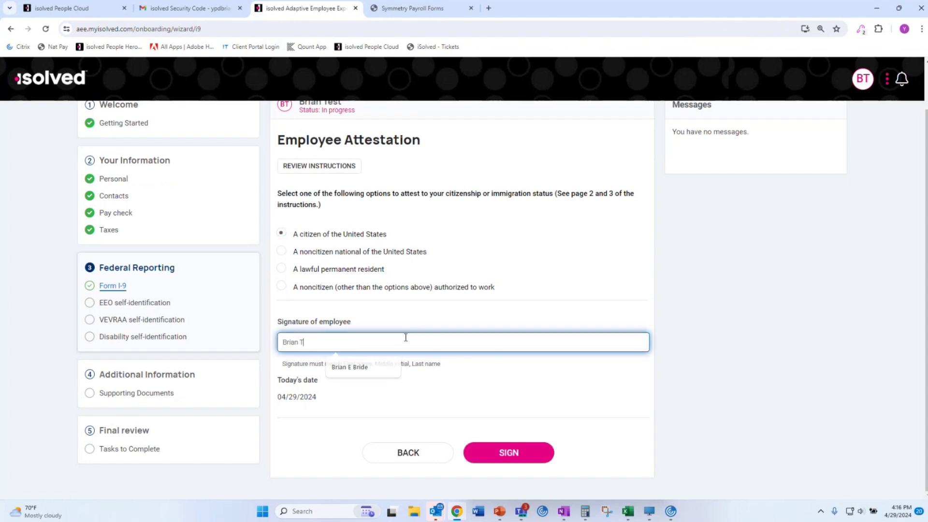
type("est")
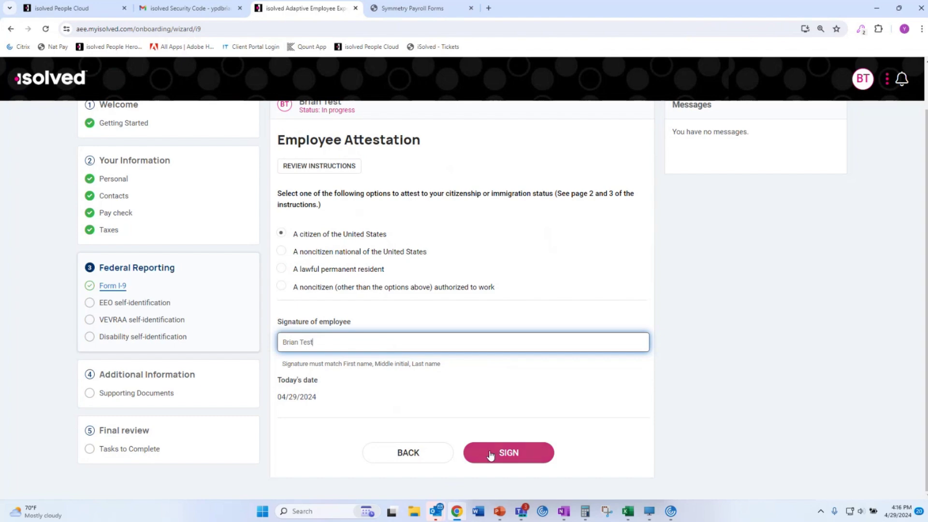
left_click(490, 453)
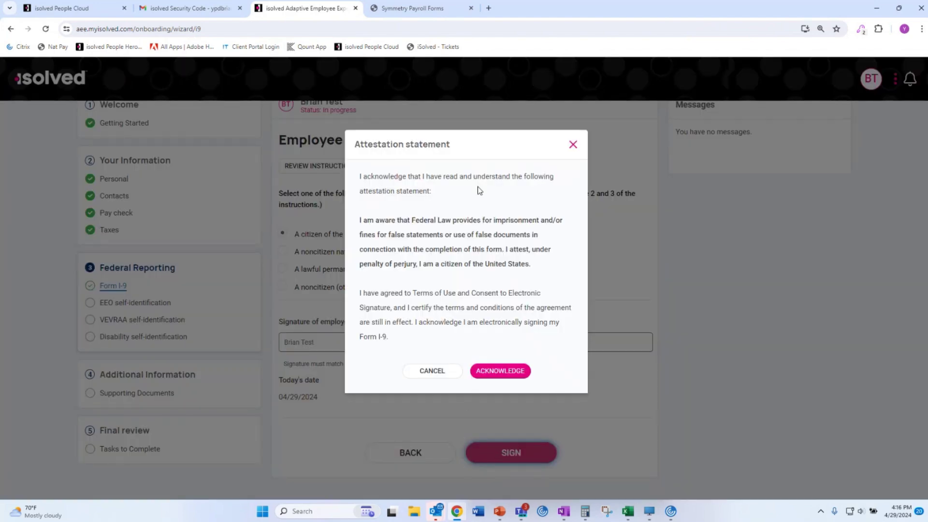
left_click(514, 376)
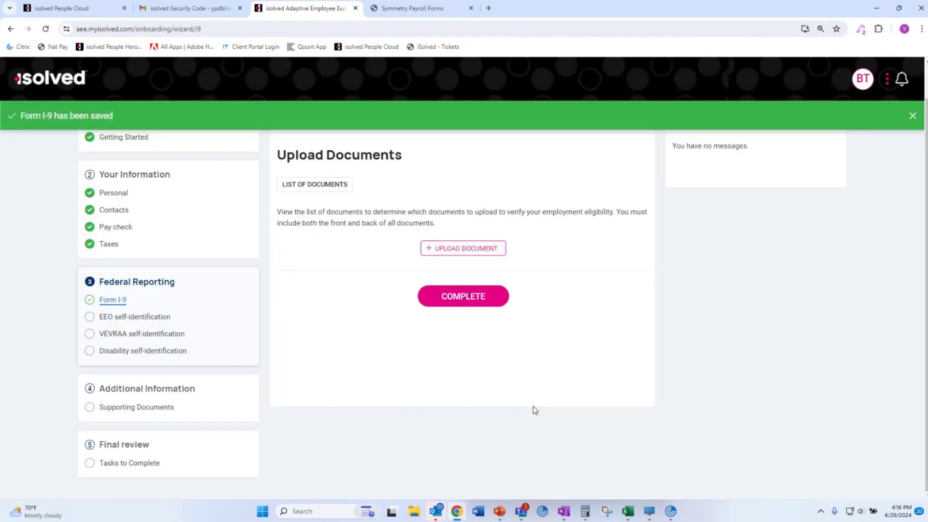
Upload the DL image as an eligibility document.
scroll(535, 410, "up", 1)
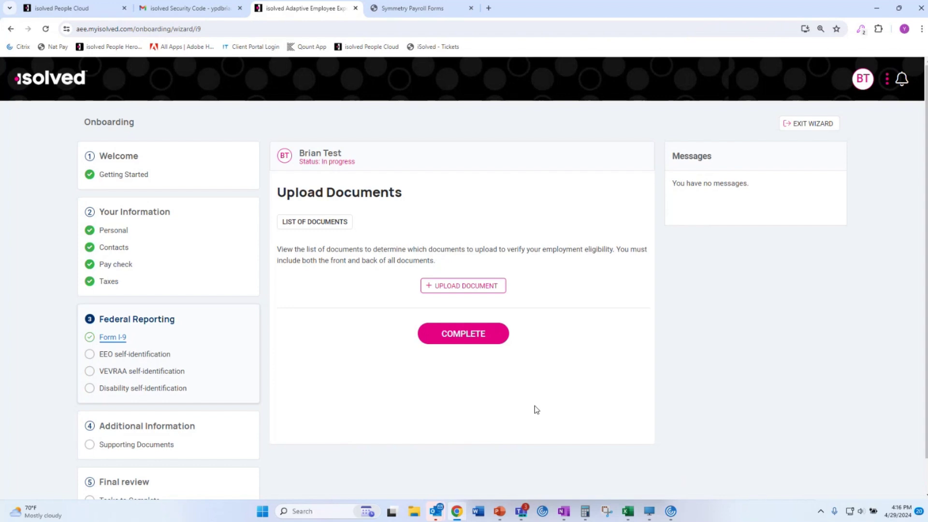
left_click(467, 286)
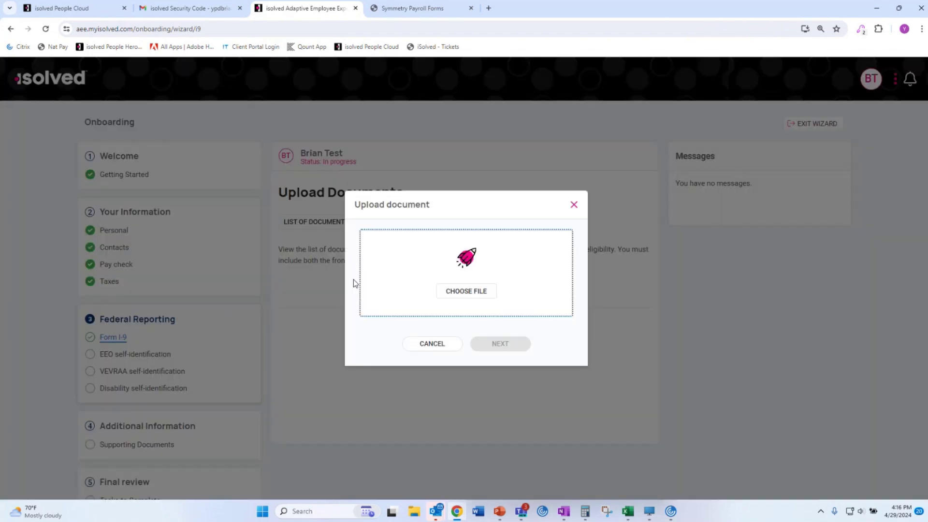
left_click(483, 291)
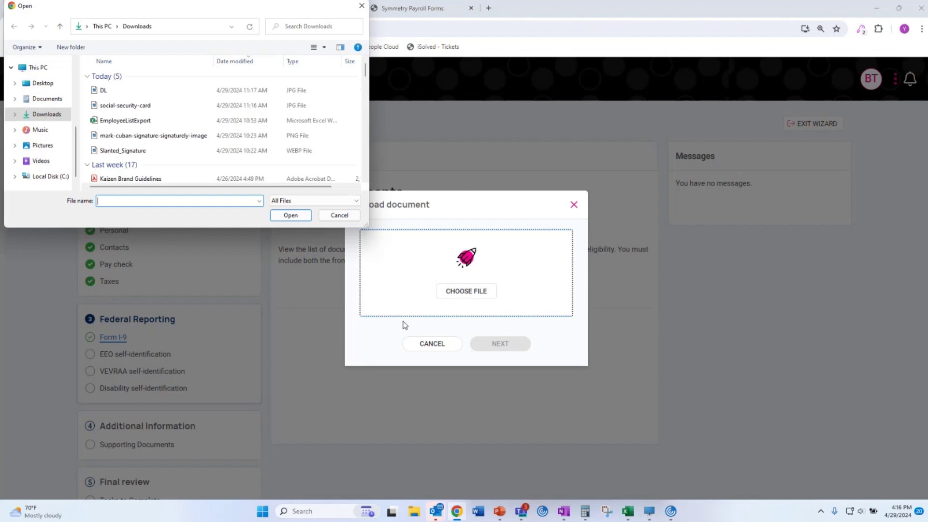
left_click(130, 89)
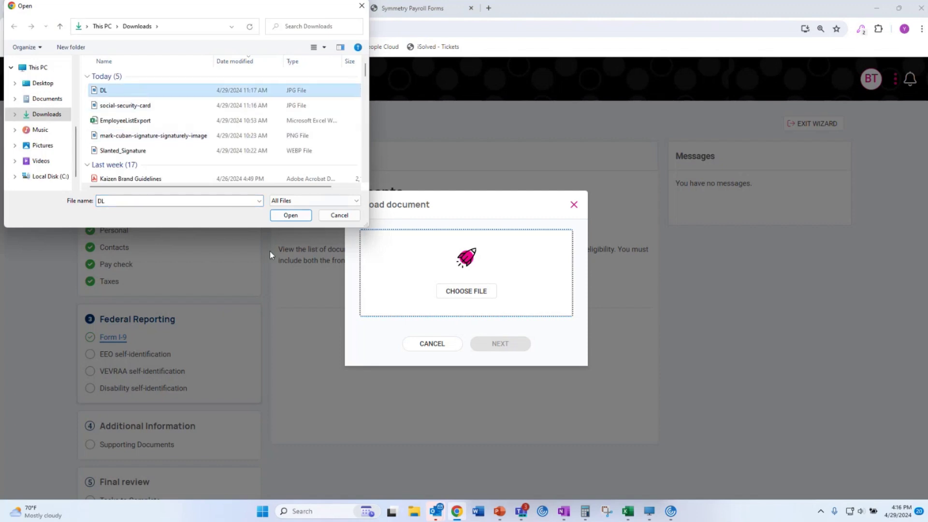
left_click(289, 215)
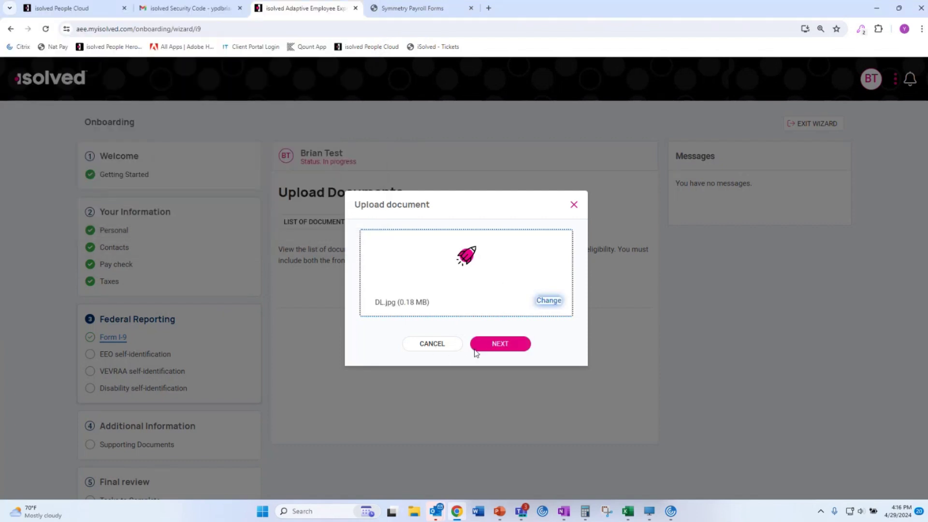
left_click(495, 344)
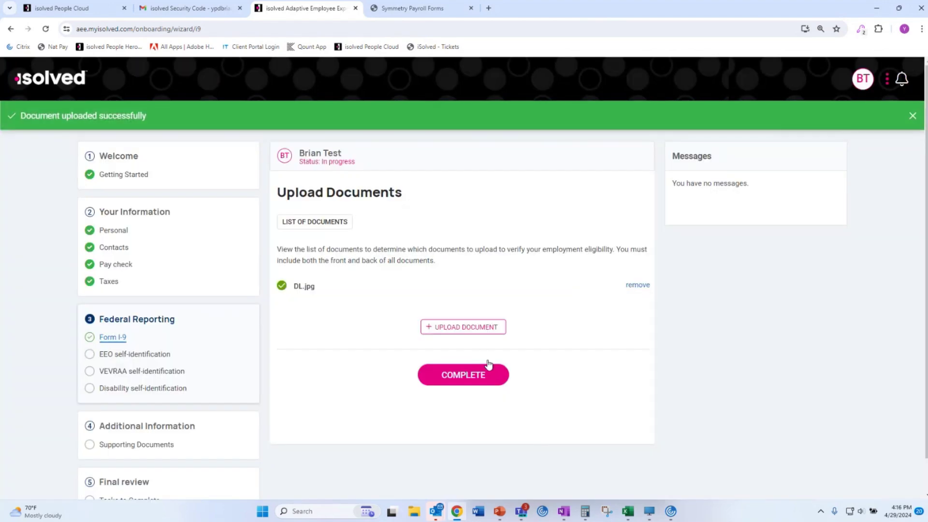
Upload the social-security-card image, then mark document uploads complete.
left_click(477, 332)
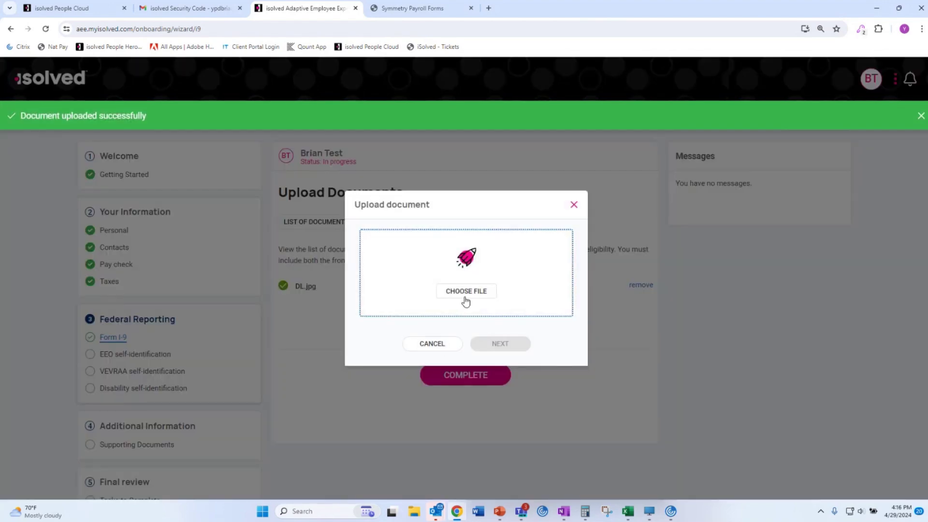
key("Return")
left_click(125, 106)
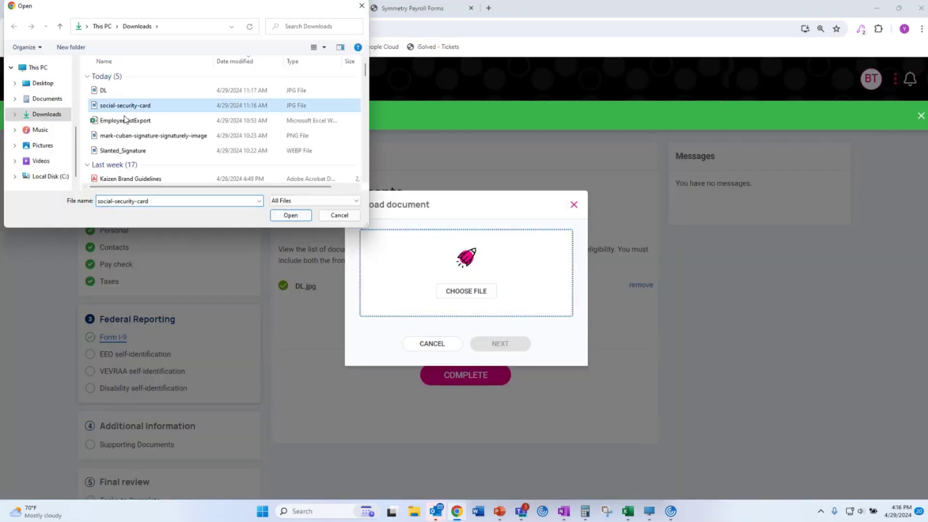
left_click(291, 215)
left_click(497, 344)
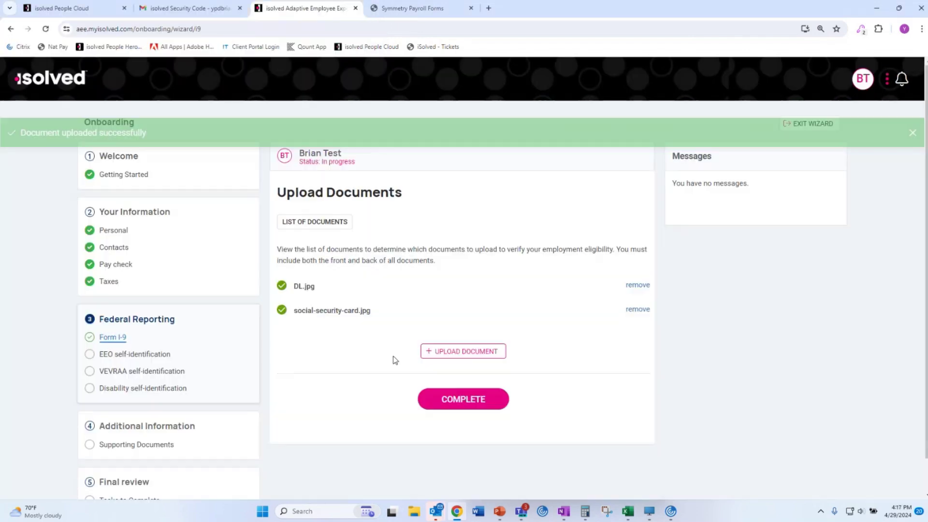
left_click(462, 404)
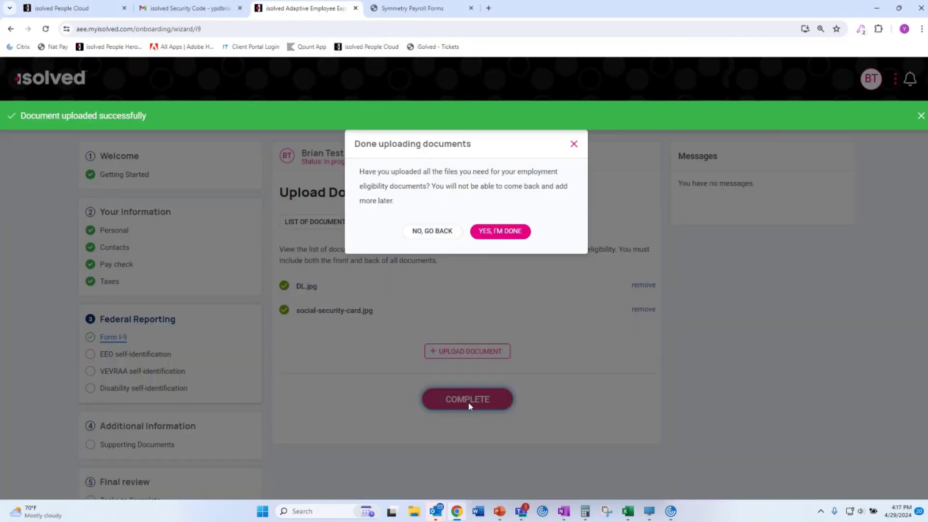
left_click(505, 233)
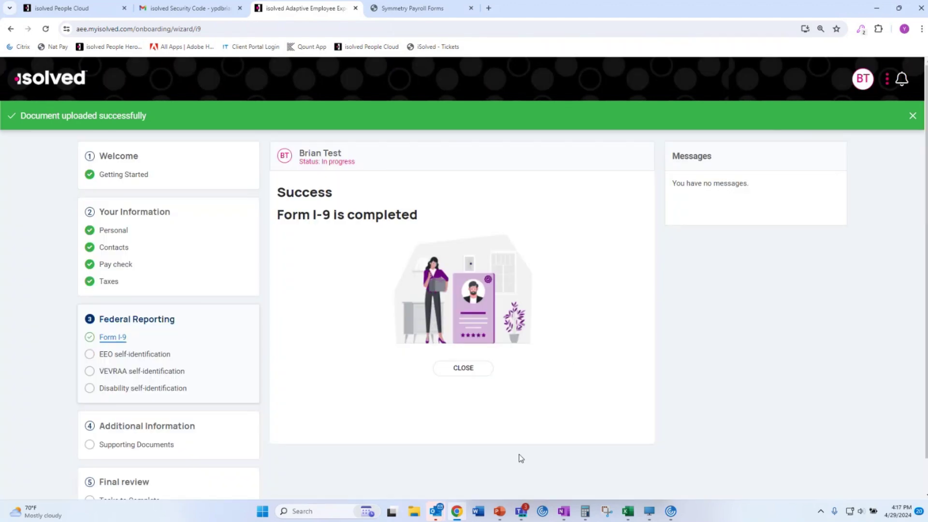
Decline to disclose gender identity and race/ethnicity on the EEO form and save it.
left_click(475, 373)
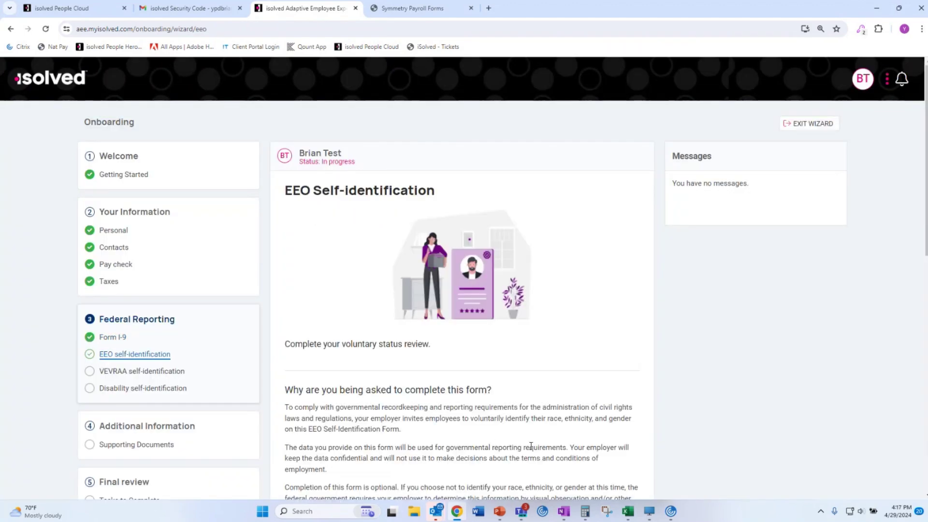
scroll(522, 444, "down", 4)
scroll(515, 444, "down", 6)
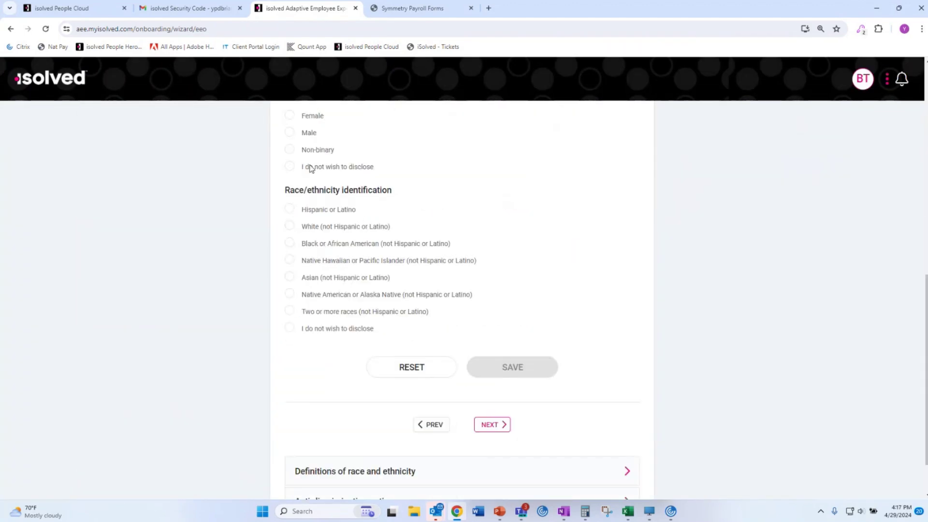
left_click(311, 166)
left_click(343, 328)
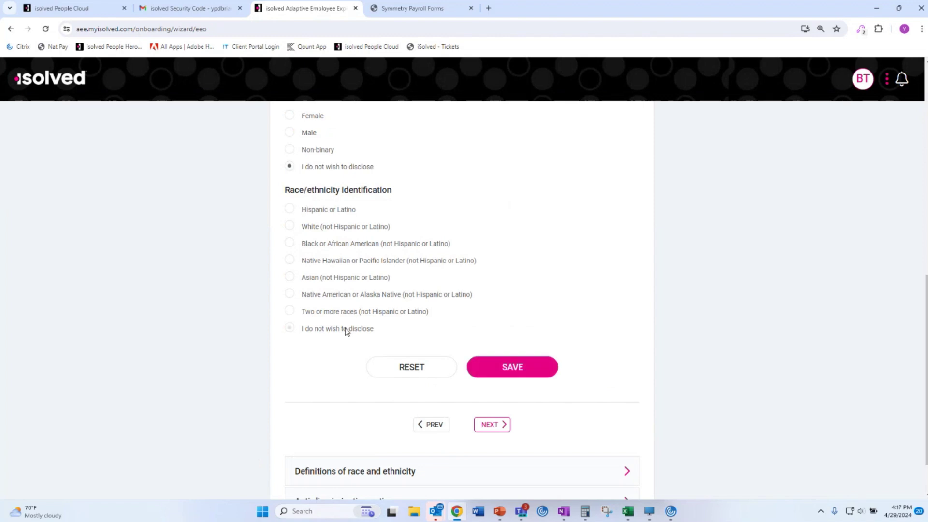
left_click(539, 375)
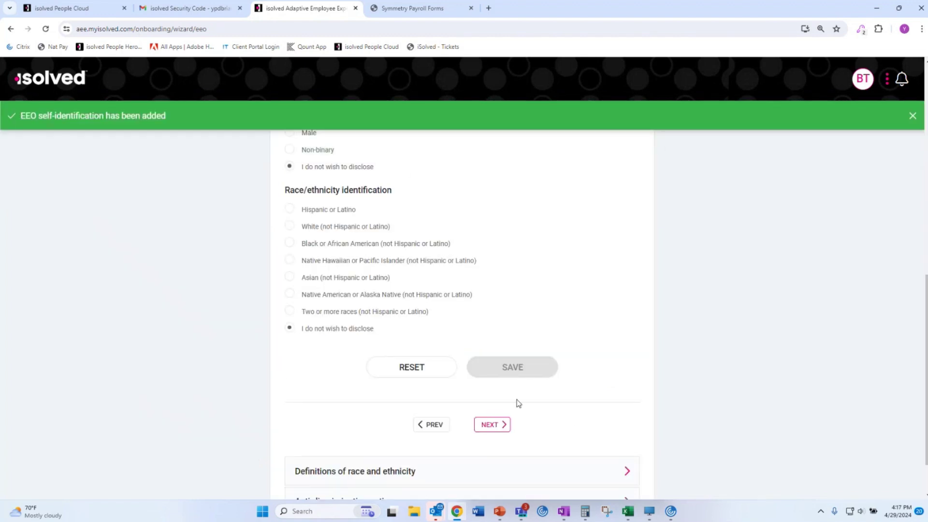
Mark not a veteran, choose not to identify veteran status, and save the VEVRAA form.
left_click(493, 368)
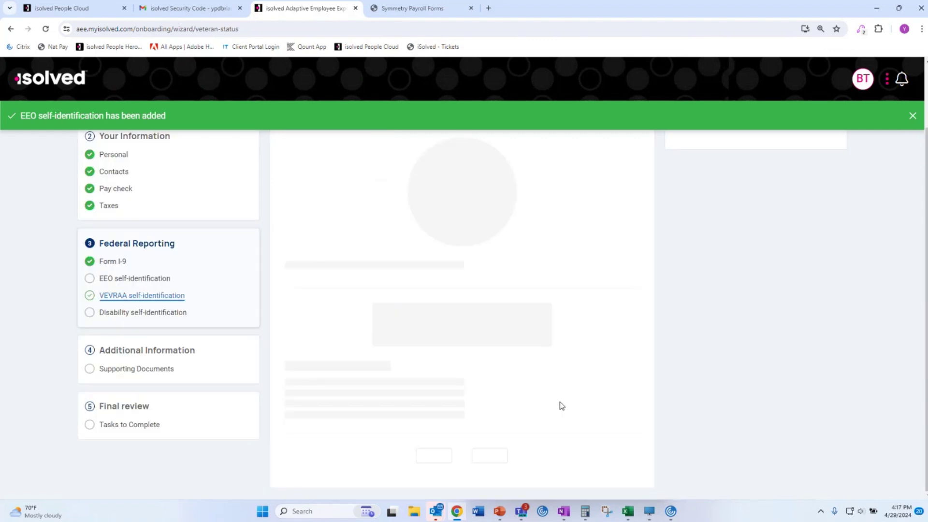
scroll(458, 415, "down", 5)
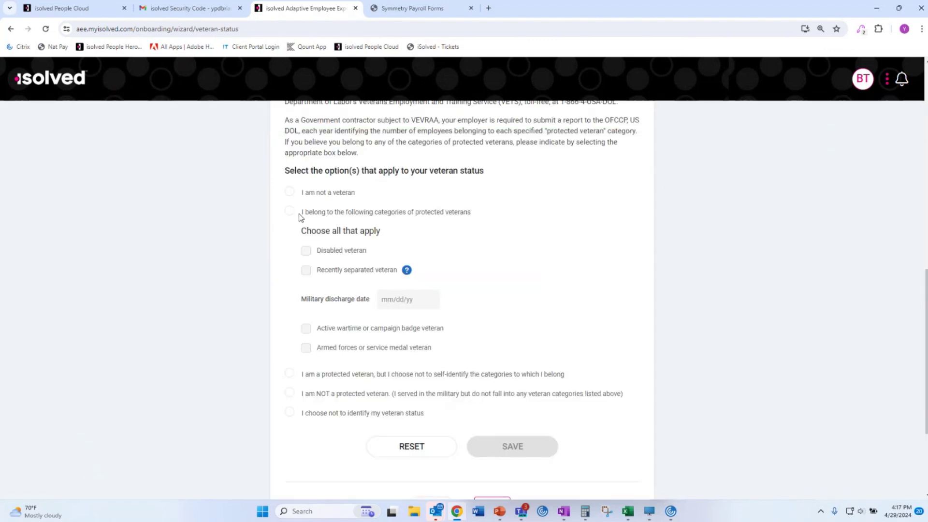
left_click(289, 192)
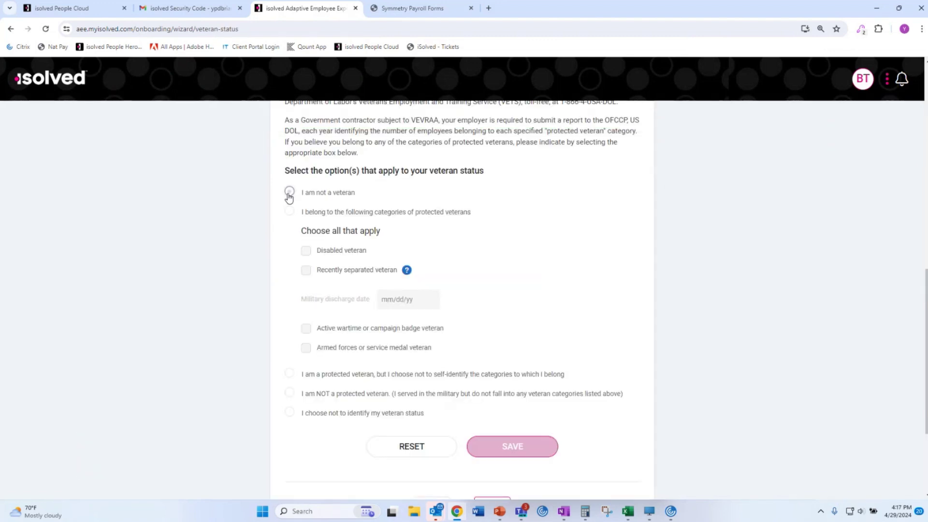
left_click(420, 416)
left_click(522, 454)
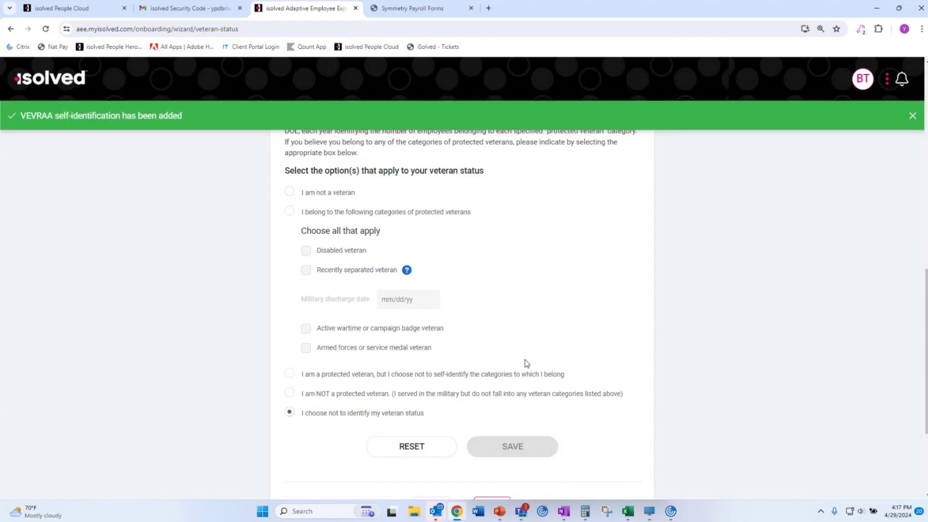
Choose 'I do not want to answer' on the disability form and save it.
scroll(493, 363, "down", 3)
left_click(500, 359)
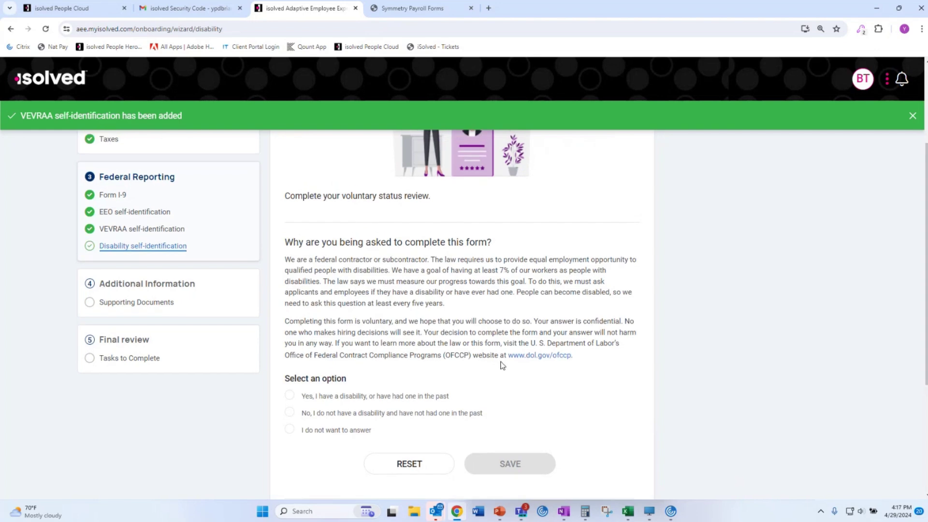
scroll(502, 366, "down", 5)
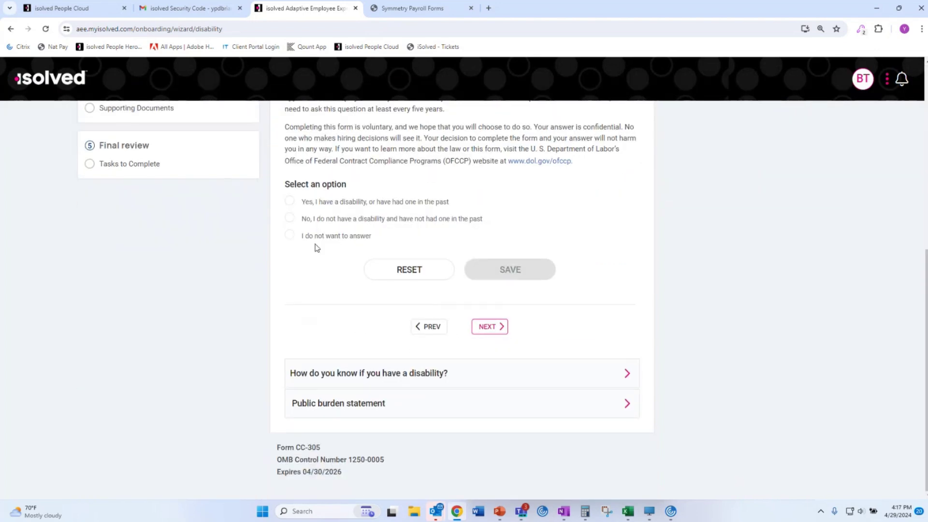
left_click(315, 237)
left_click(520, 276)
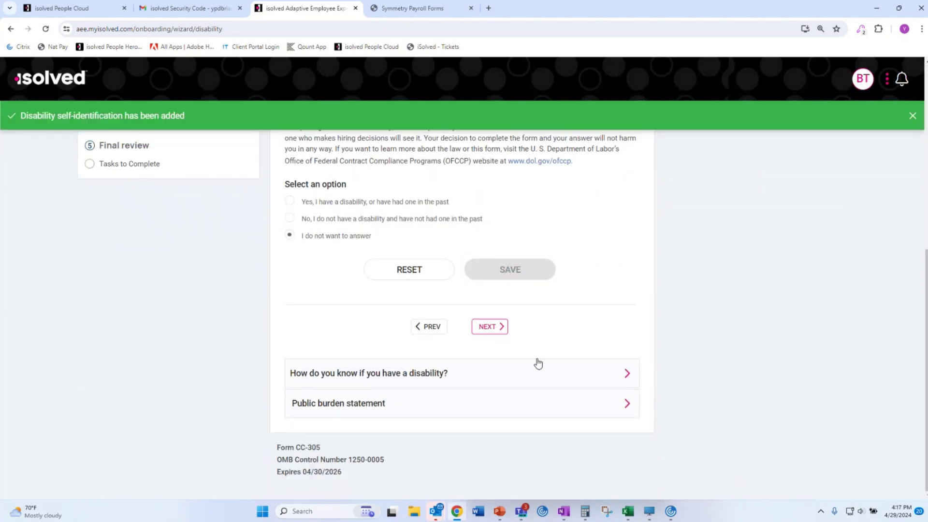
left_click(496, 330)
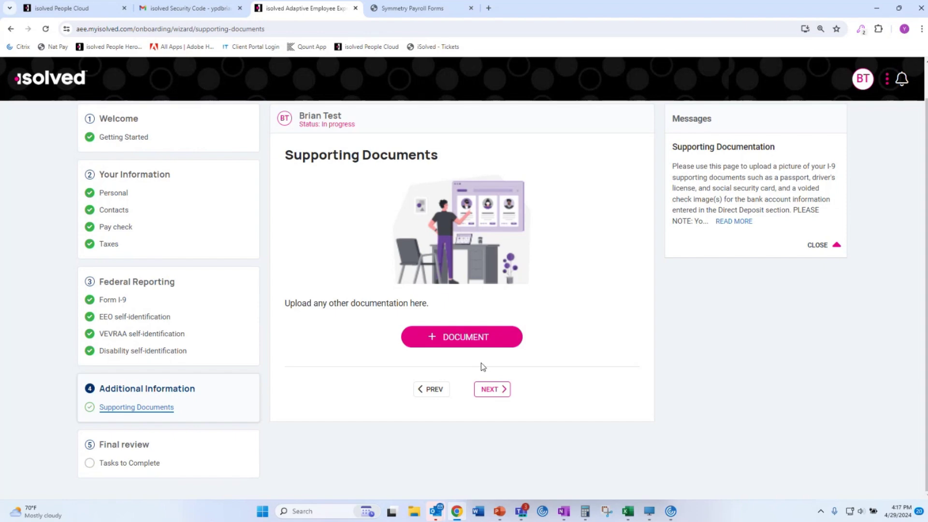
Skip Supporting Documents, submit the onboarding authorization as accurate, and log out.
left_click(490, 389)
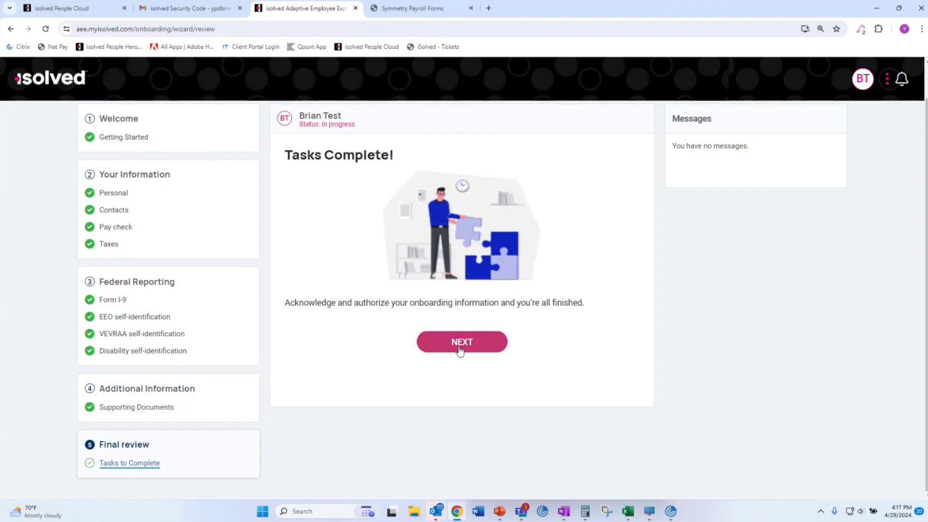
left_click(460, 350)
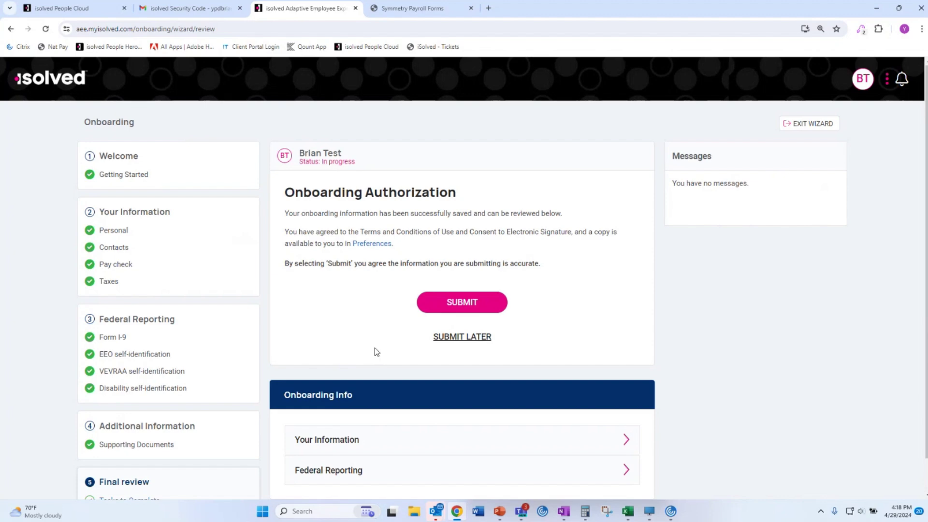
left_click(448, 308)
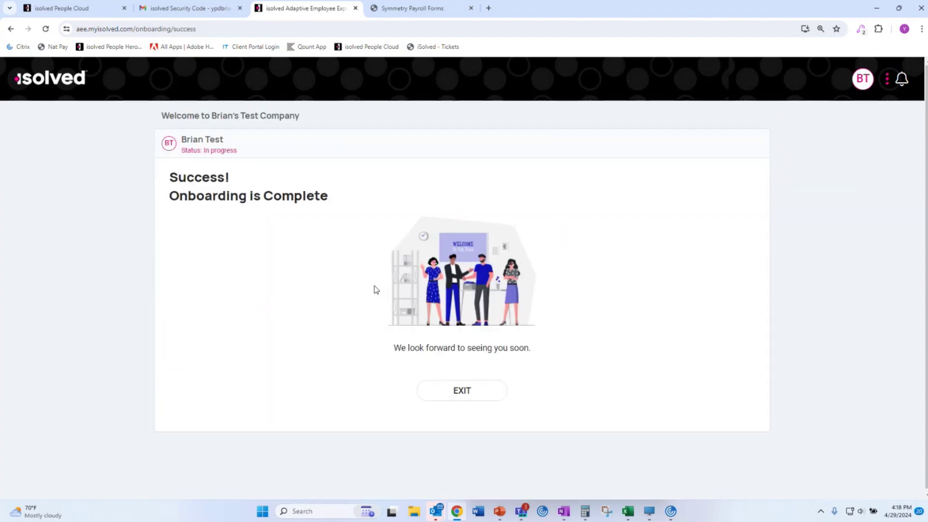
left_click(488, 394)
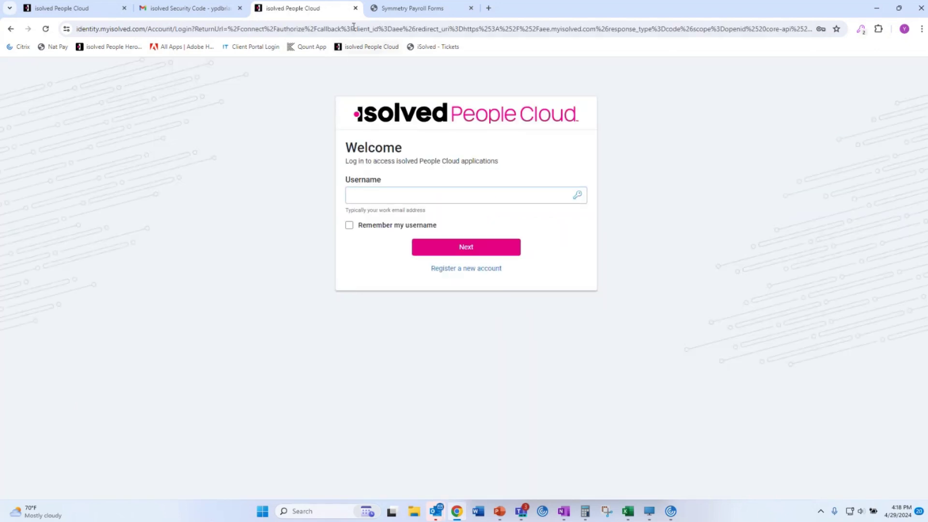
Close leftover tabs and sign in as the demo service-bureau user with a texted verification code.
left_click(355, 8)
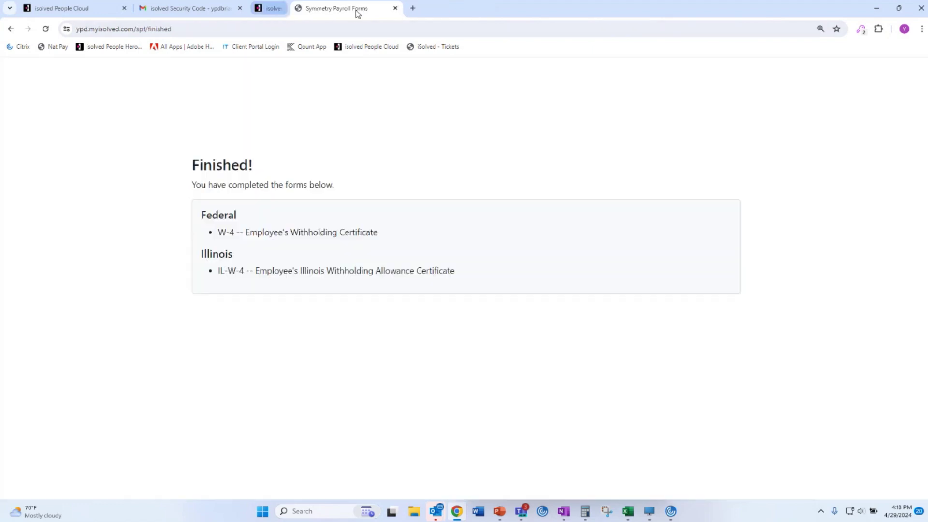
left_click(355, 8)
left_click(64, 10)
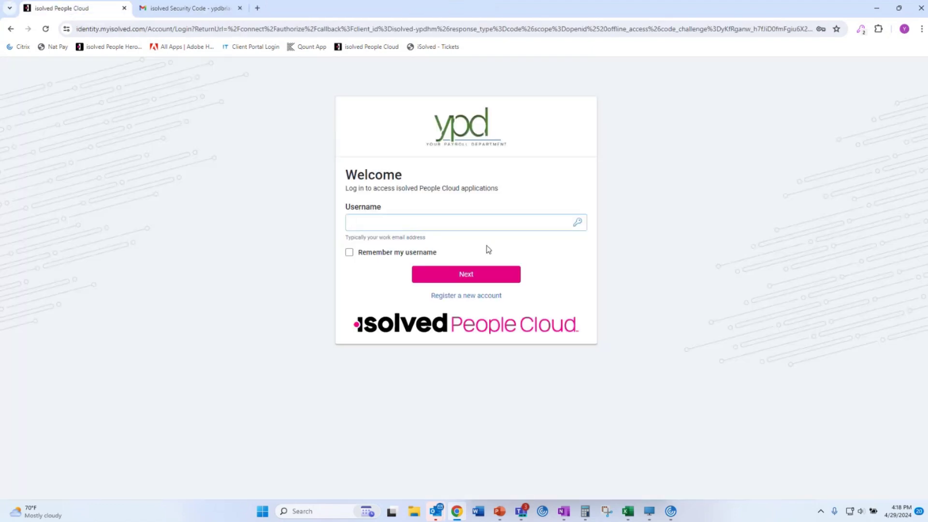
left_click(579, 222)
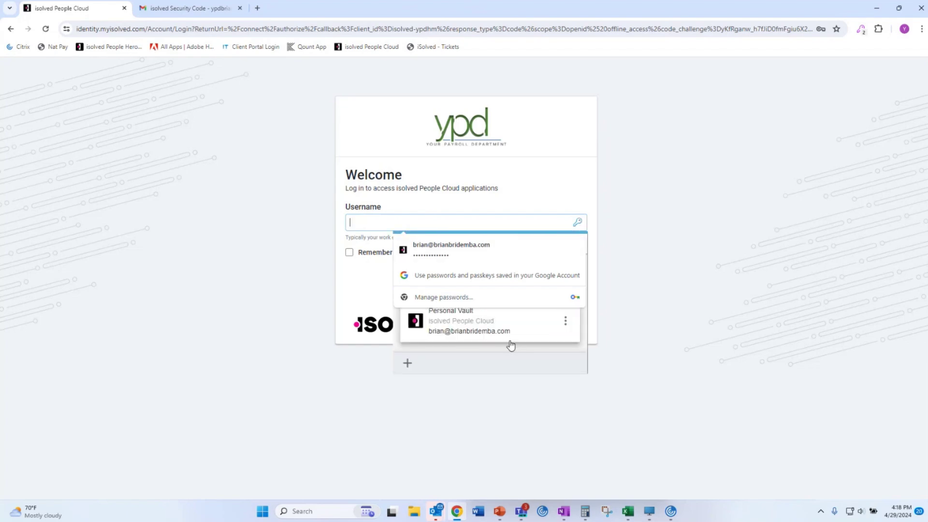
left_click(540, 277)
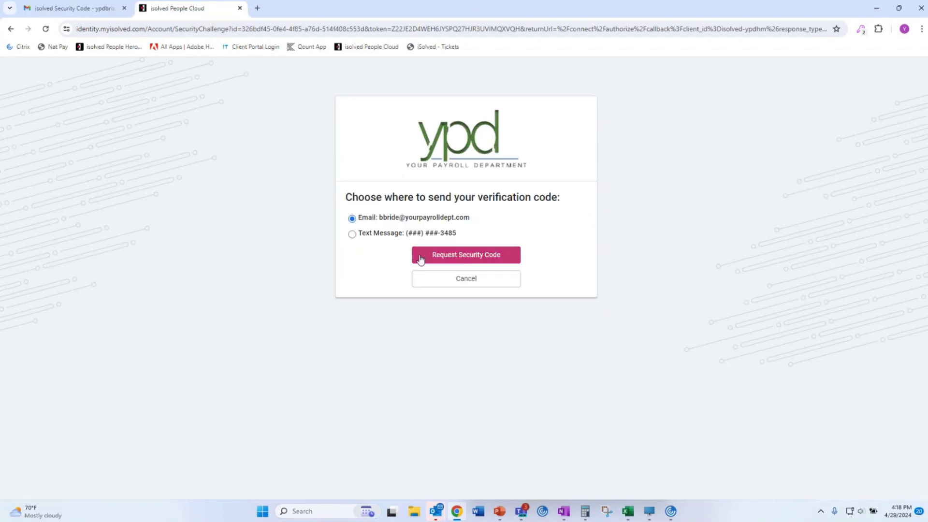
left_click(390, 234)
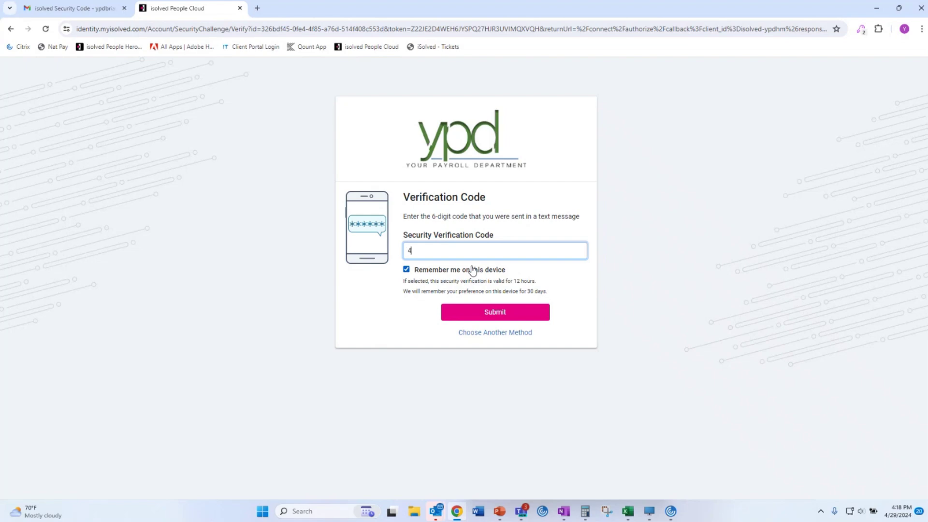
key("Return")
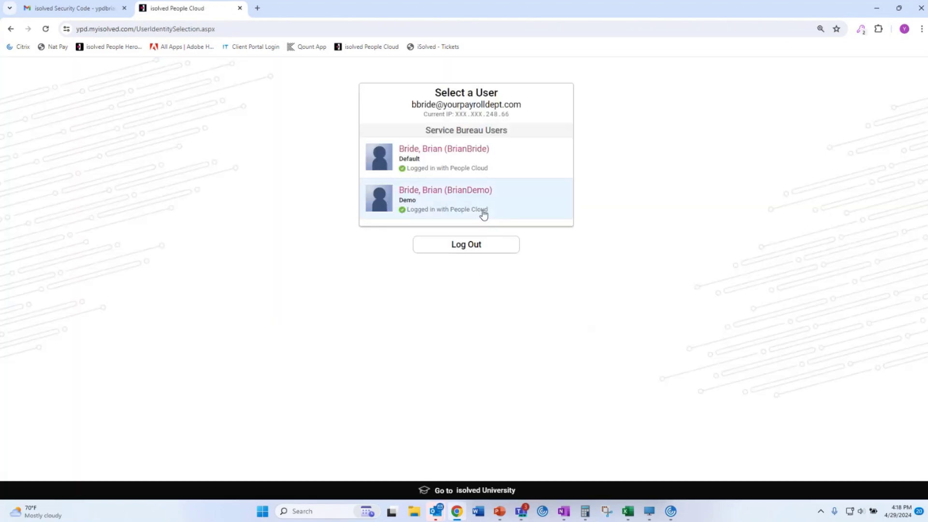
left_click(482, 212)
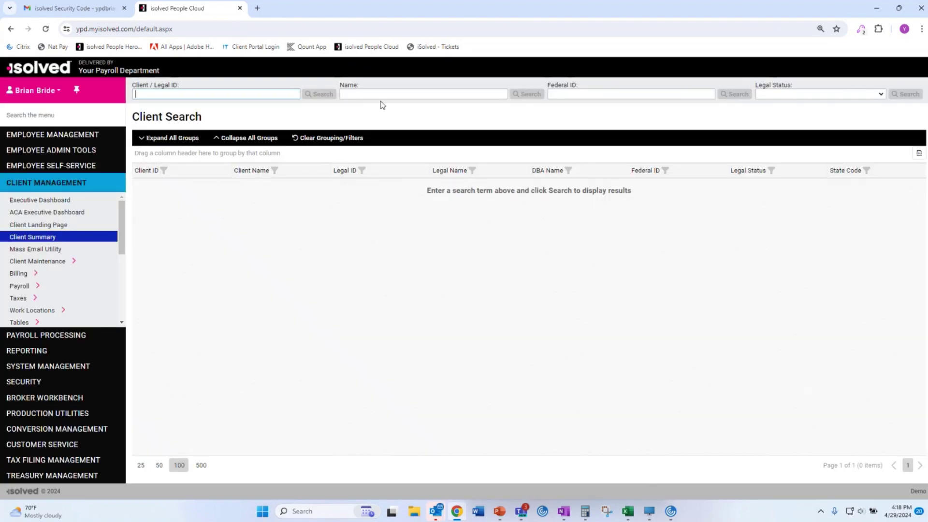
Search clients by name with '%' and open the test company's client landing page.
left_click(383, 95)
type("%b")
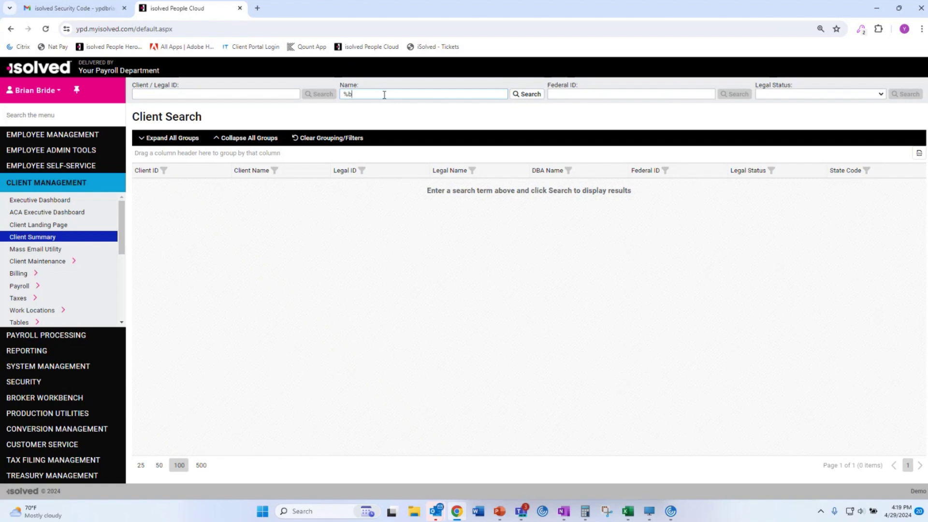
key("Return")
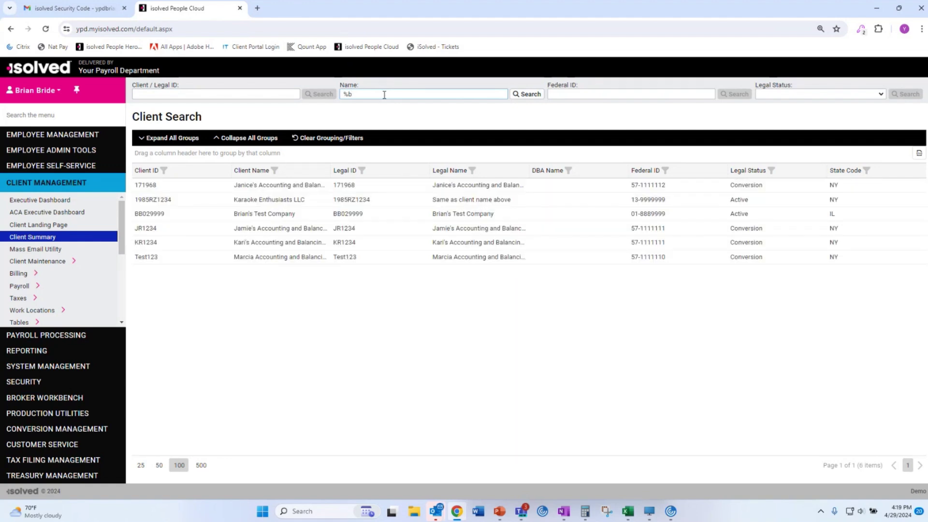
left_click(41, 224)
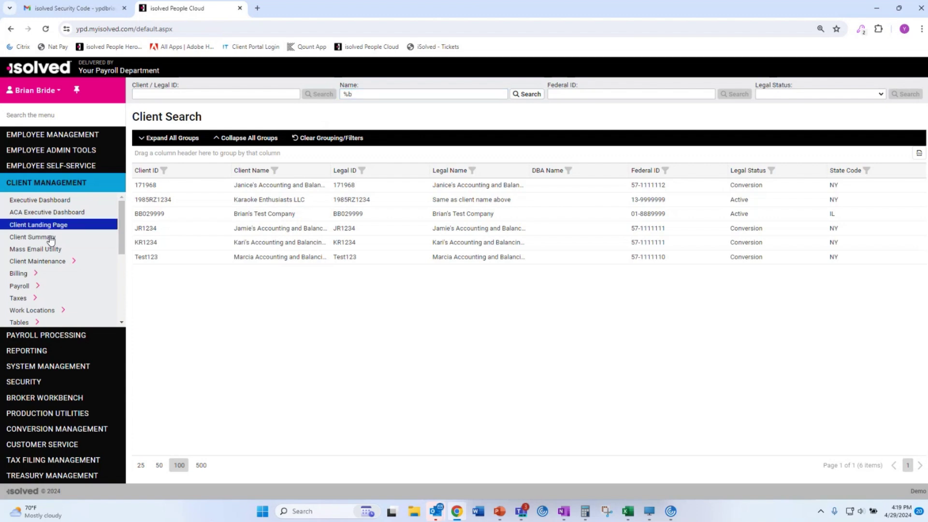
left_click(297, 215)
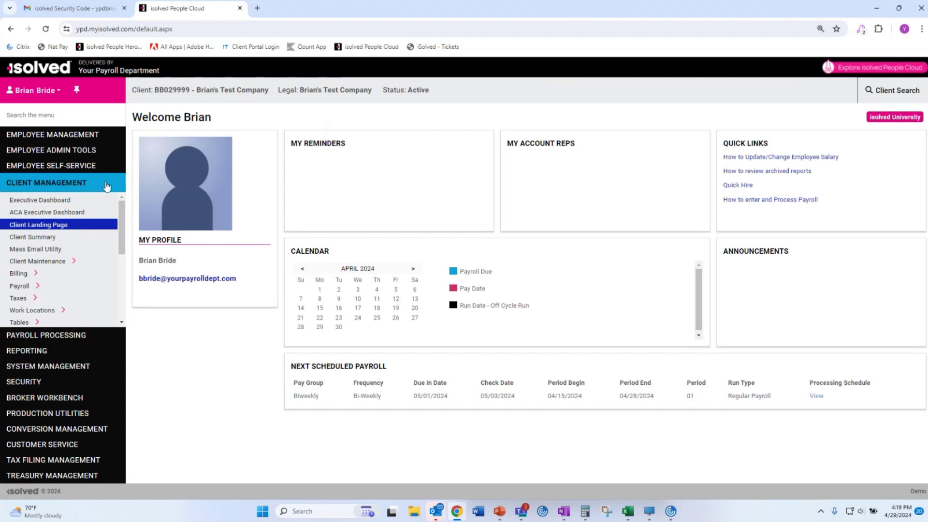
Go to Employee Admin Tools > Employee Administration > Pending Employees and show the new hire's actions.
left_click(62, 150)
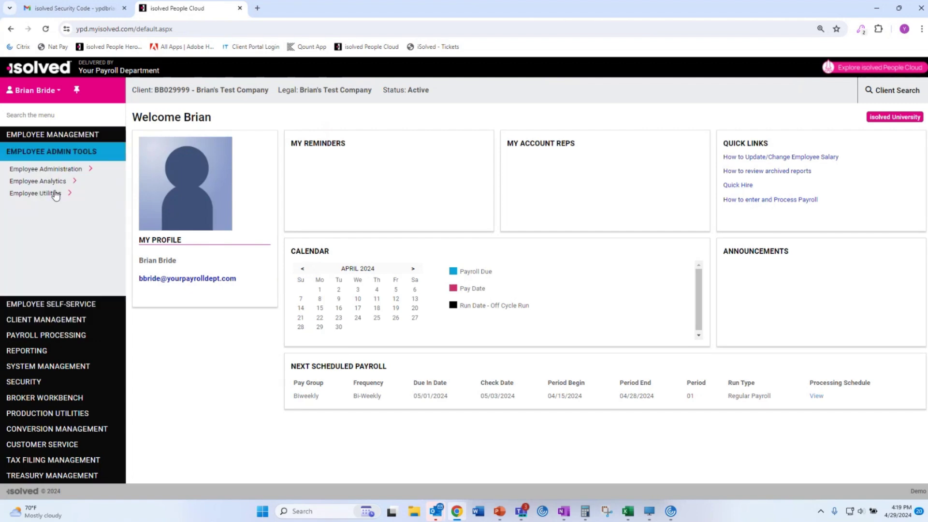
left_click(45, 172)
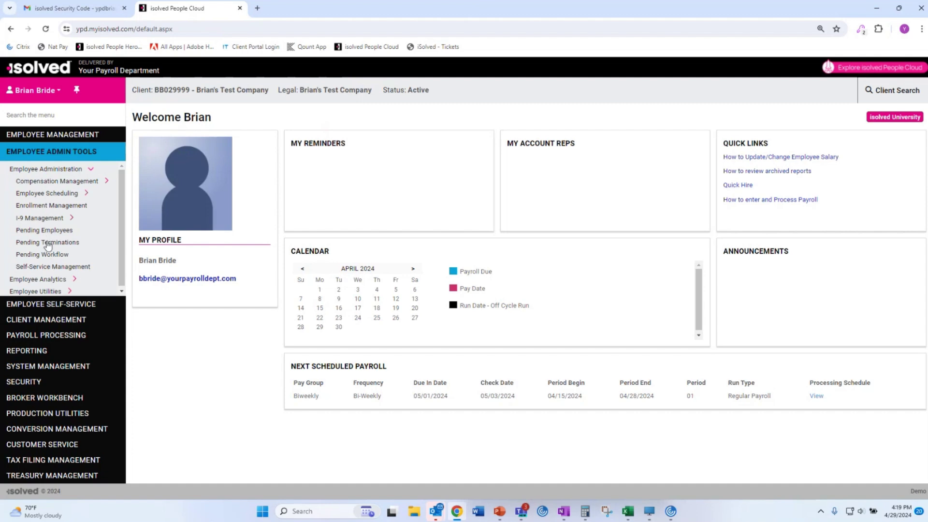
left_click(47, 230)
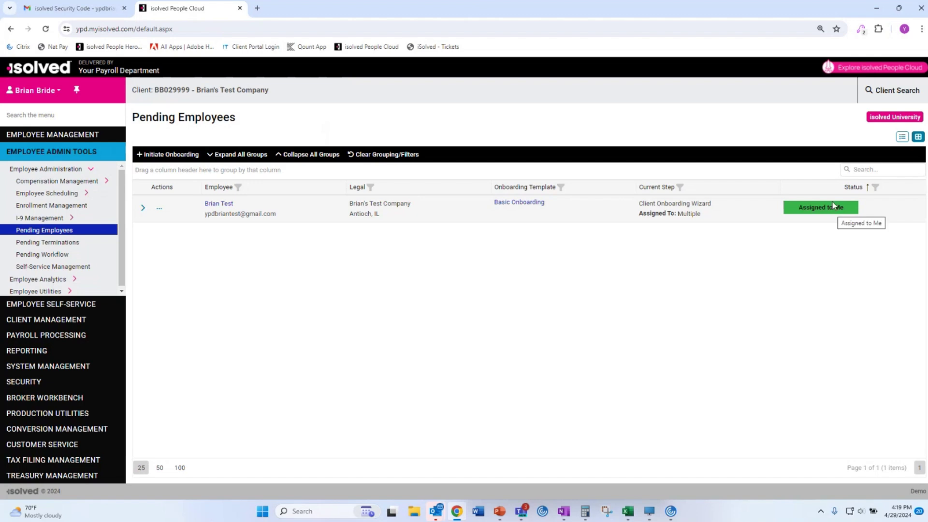
left_click(160, 209)
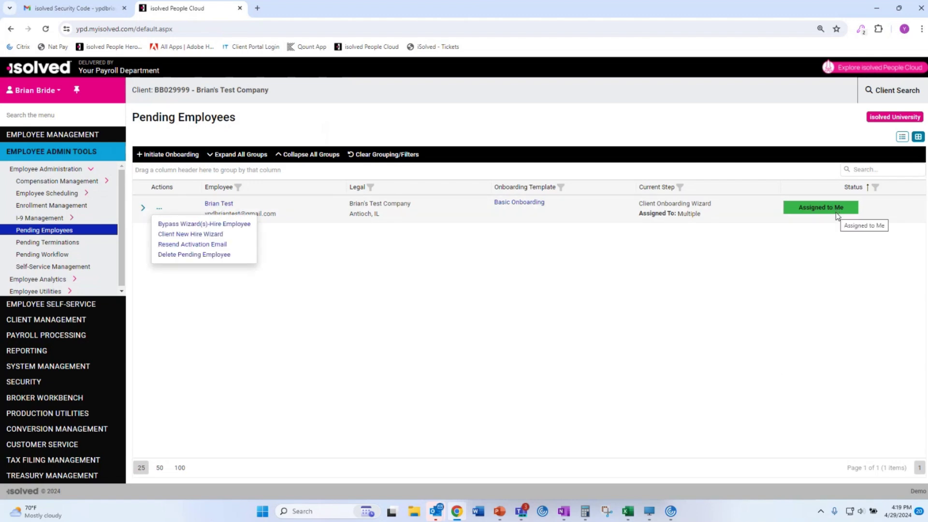
Launch the Client New Hire Wizard, set Employment Category to Full Time, and advance to Salary.
left_click(210, 235)
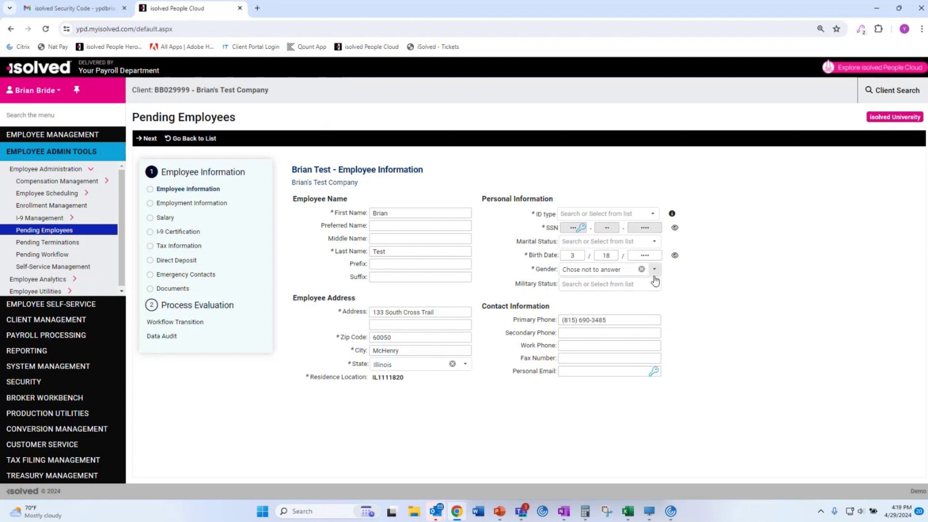
left_click(149, 140)
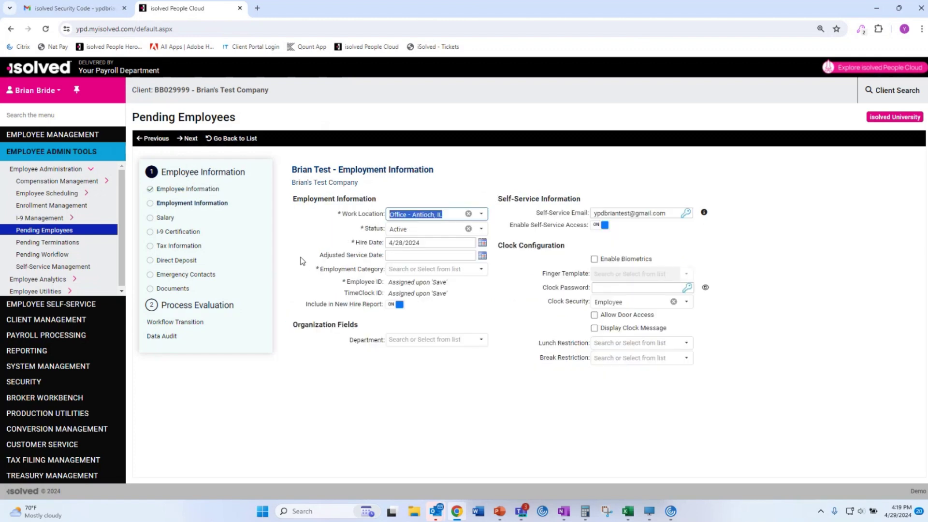
left_click(481, 269)
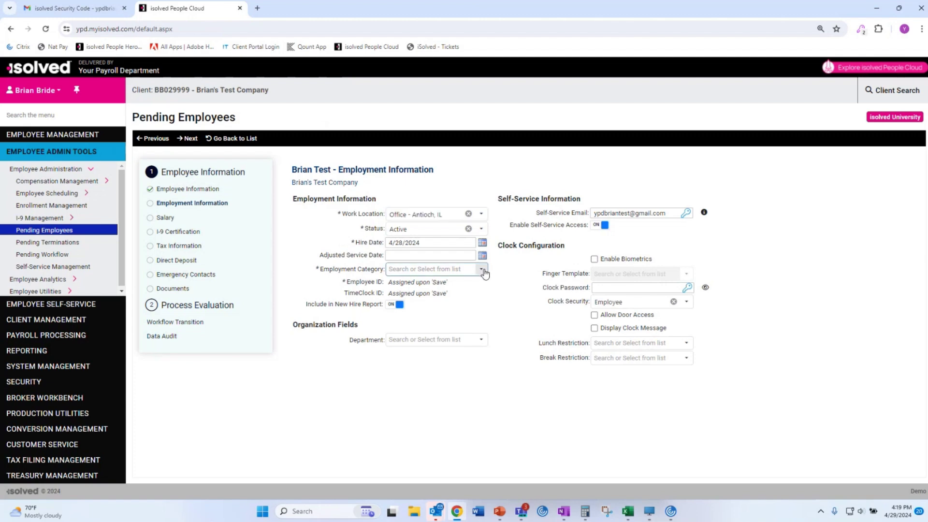
left_click(453, 283)
left_click(191, 138)
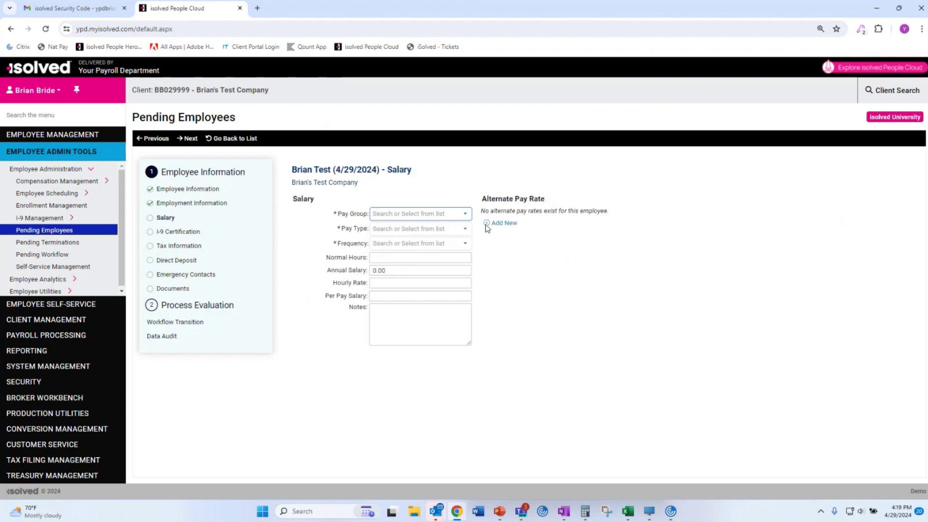
Set Biweekly pay group and Hourly pay at 20.0000, then open the uploaded DL.jpg on the I-9 step.
left_click(467, 218)
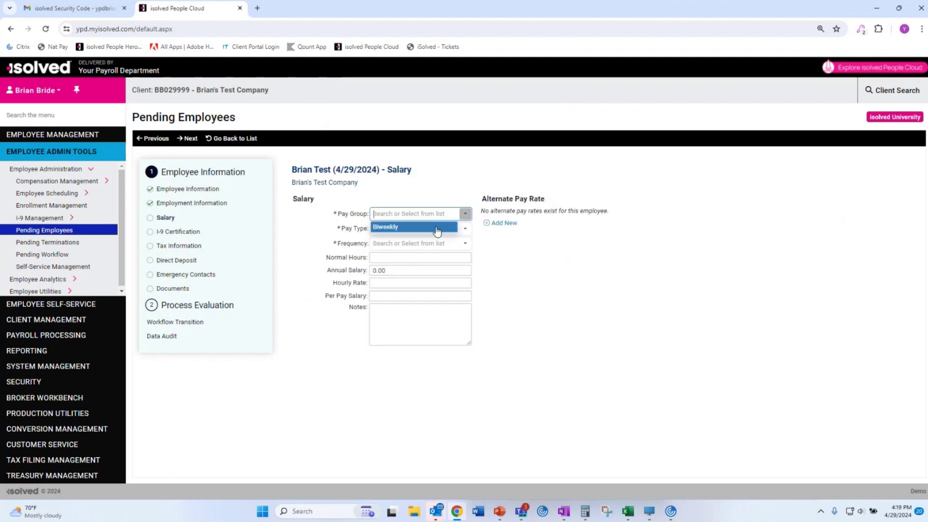
left_click(435, 229)
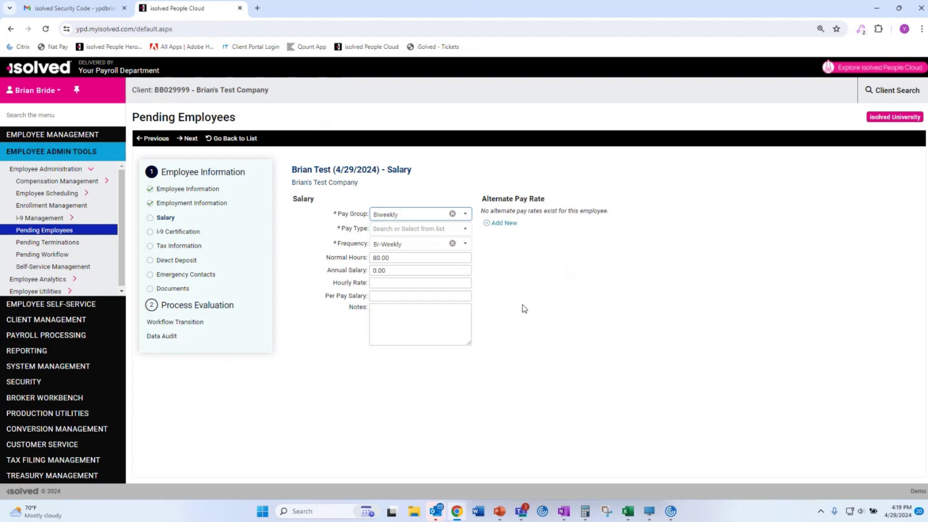
left_click(465, 230)
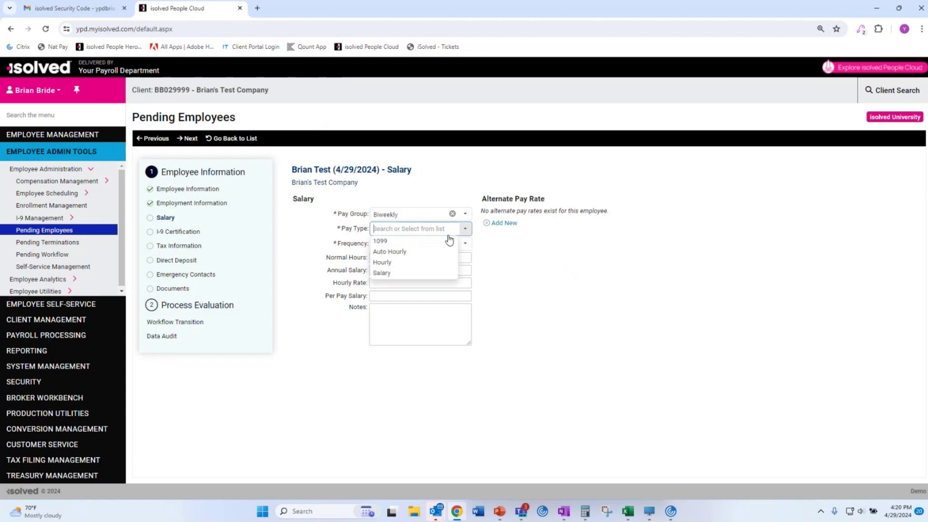
left_click(423, 263)
left_click(410, 288)
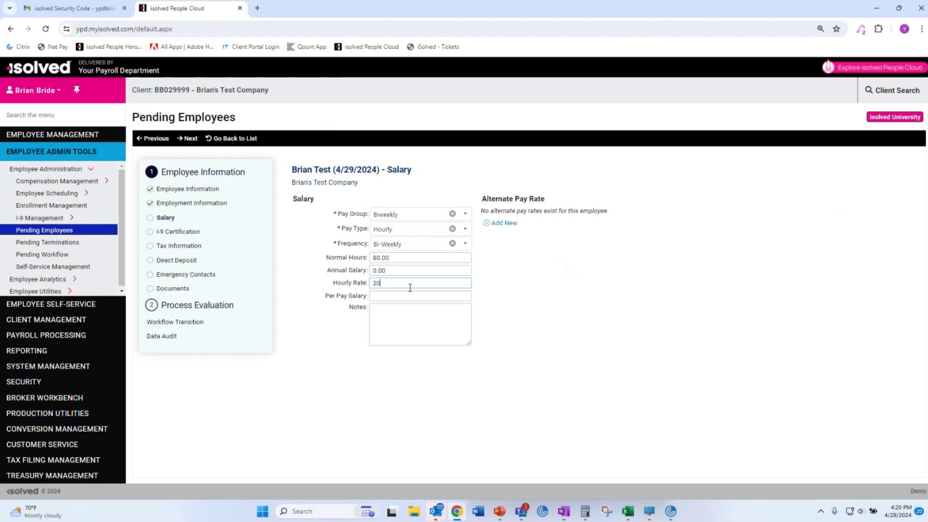
left_click(550, 347)
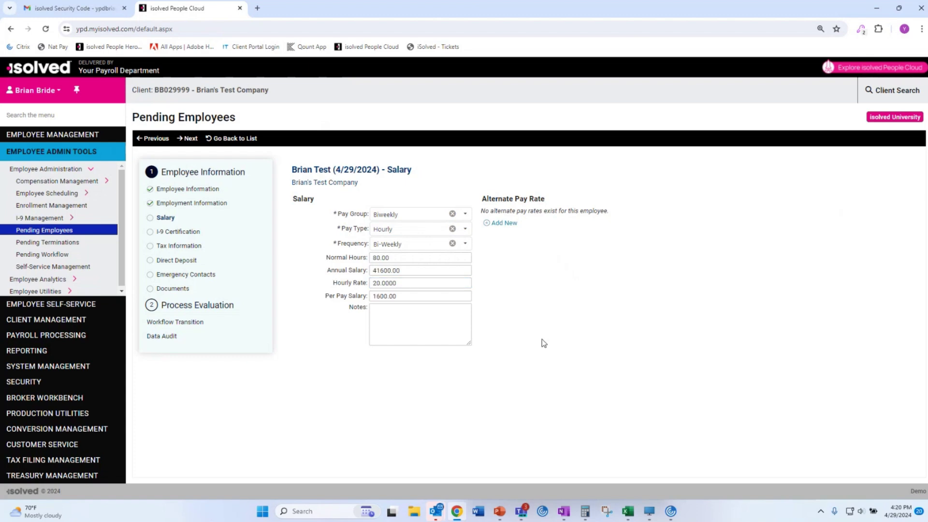
left_click(183, 139)
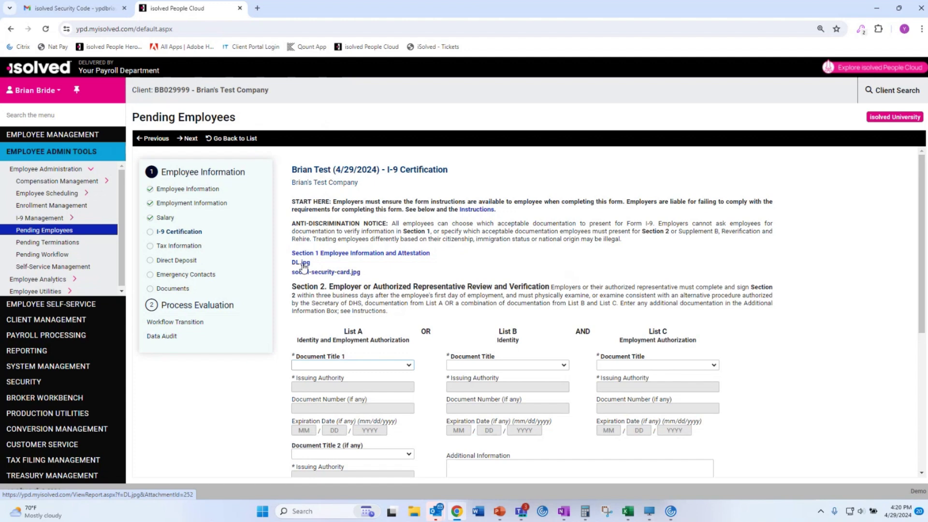
left_click(303, 263)
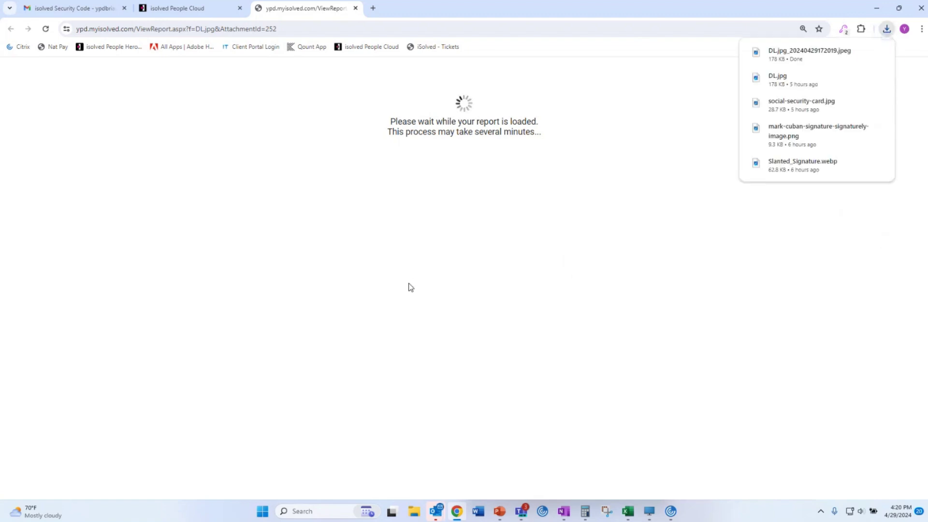
View the downloaded driver's licence image in Photos, then close it and the report tab.
left_click(783, 56)
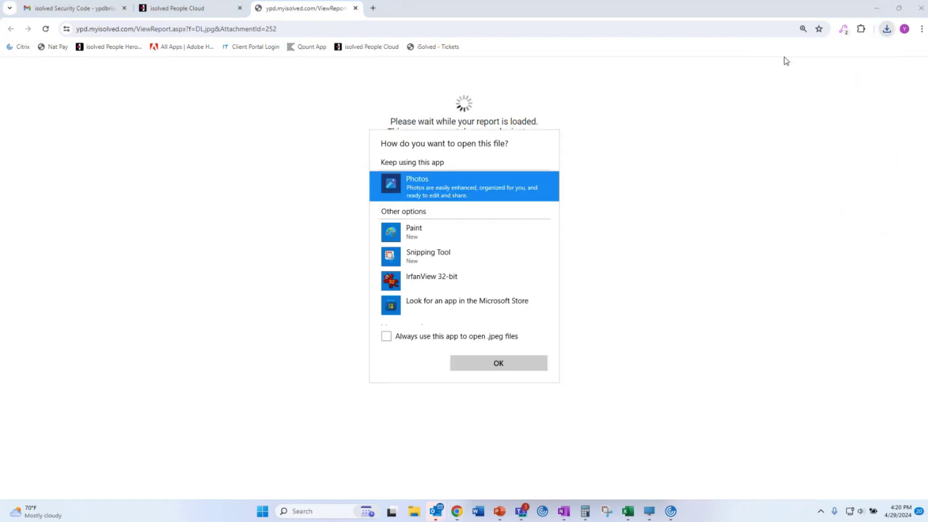
left_click(506, 364)
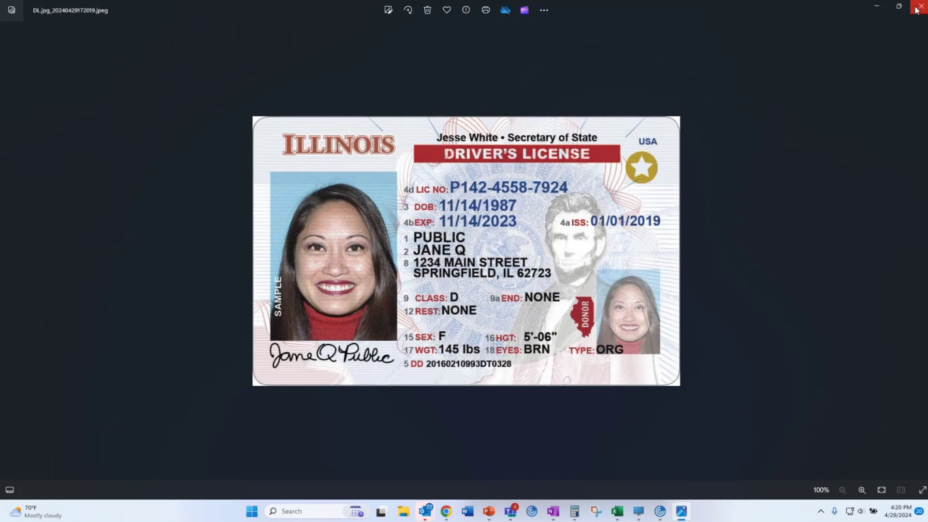
left_click(916, 10)
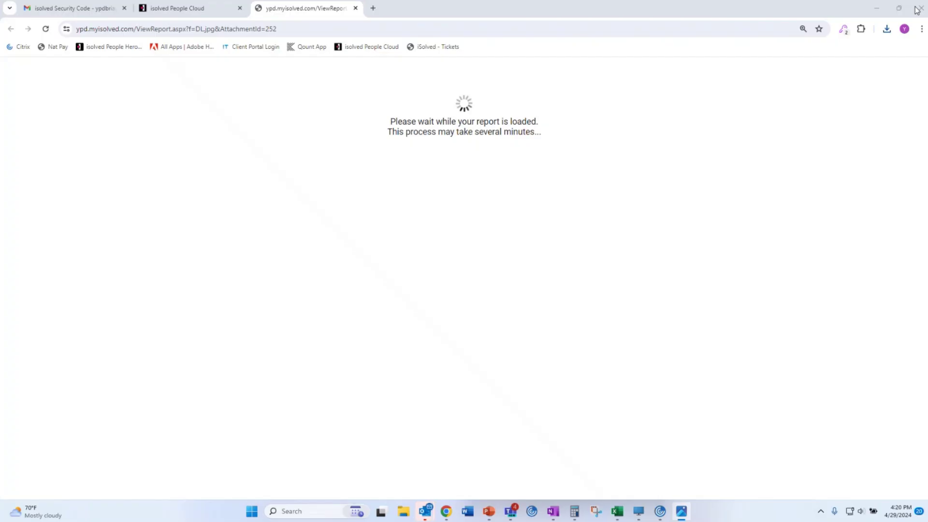
left_click(355, 8)
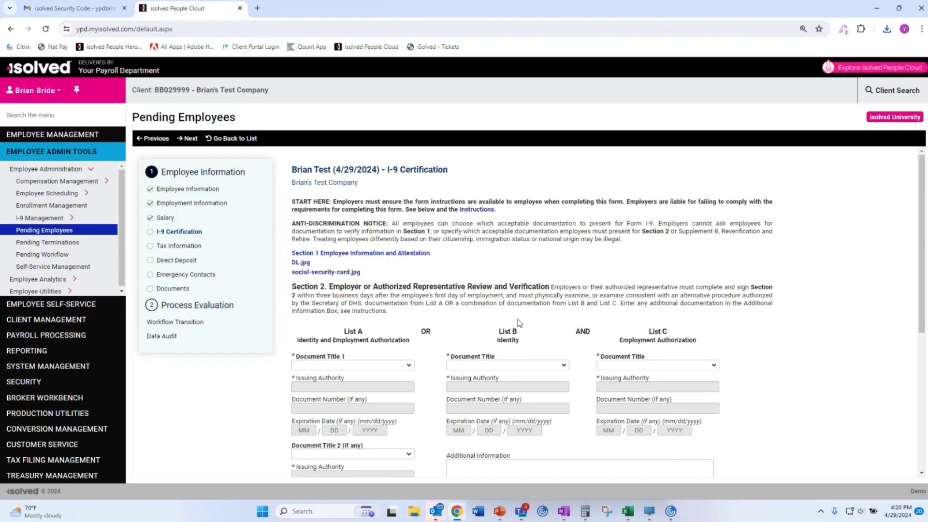
Download and view social-security-card.jpg, then close it and the report tab.
left_click(323, 272)
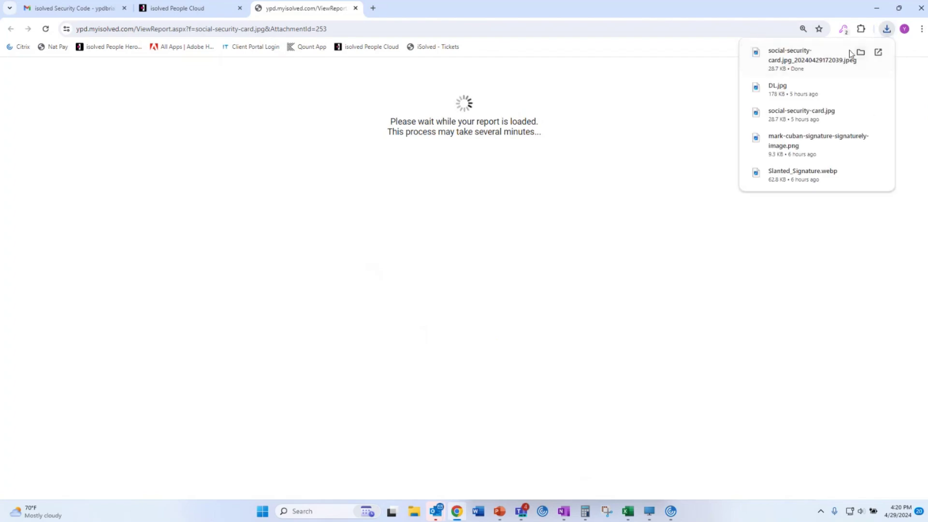
left_click(841, 48)
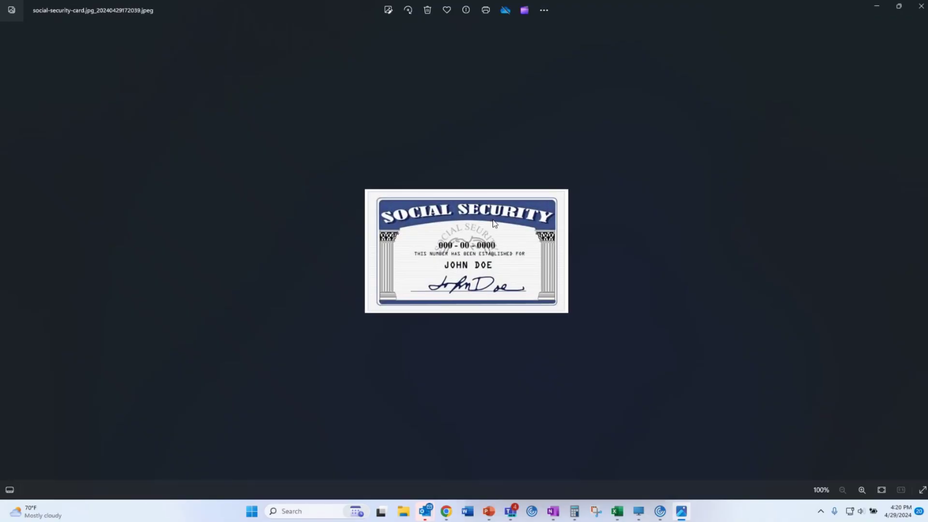
left_click(921, 6)
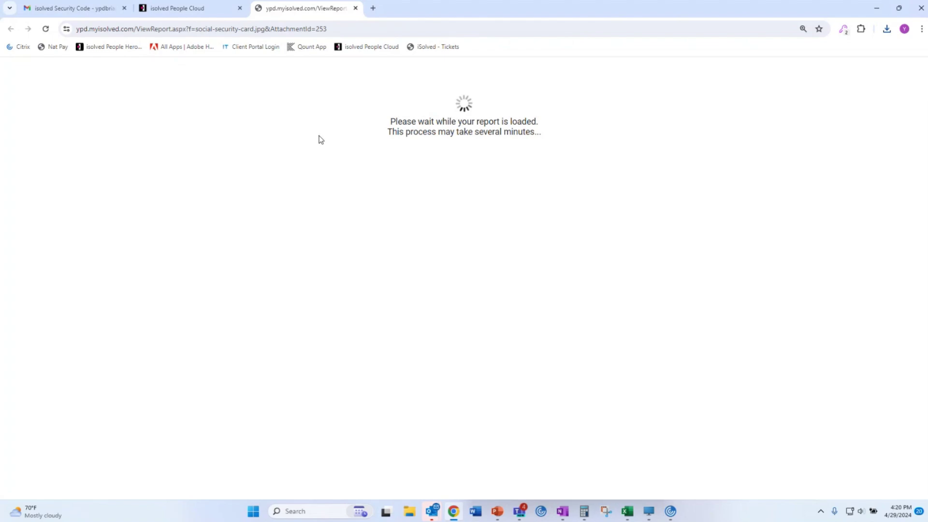
left_click(356, 9)
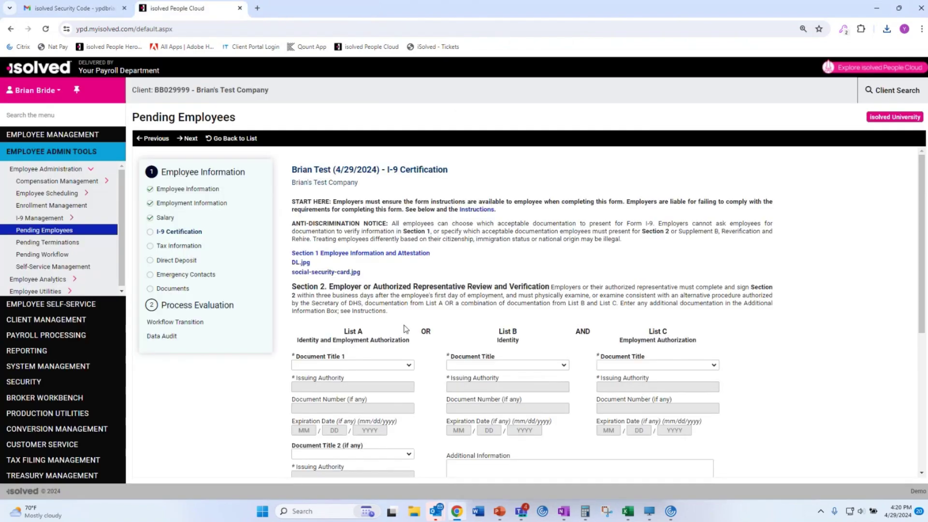
Choose U.S. Passport as the List A document in Document Title 1.
left_click(404, 366)
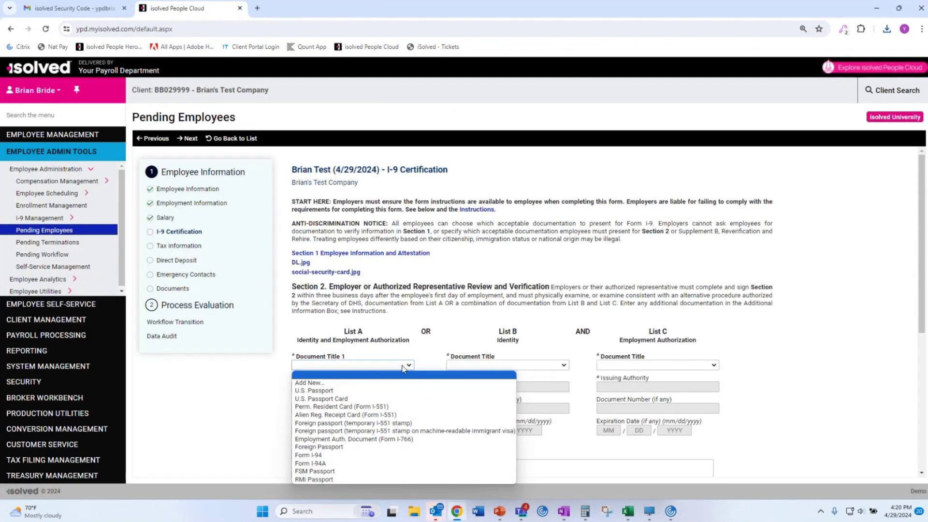
left_click(382, 391)
scroll(256, 422, "down", 3)
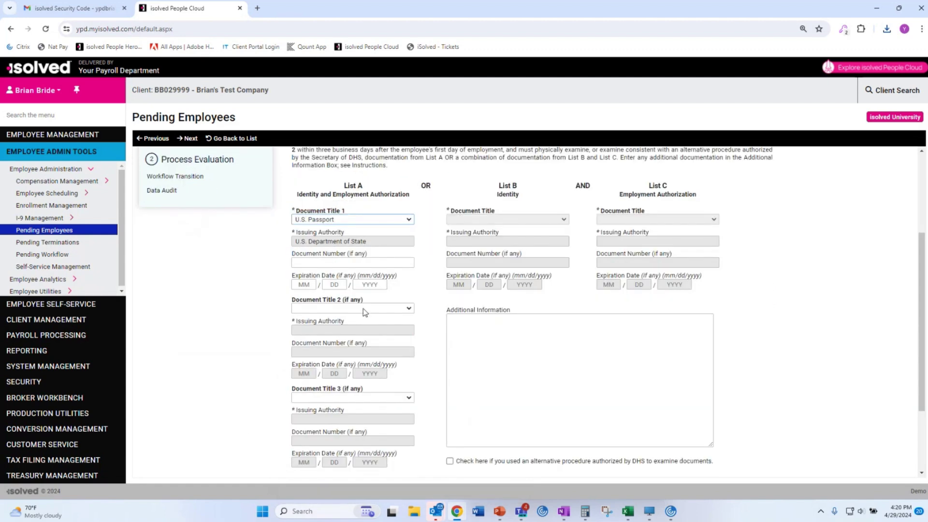
scroll(228, 335, "down", 2)
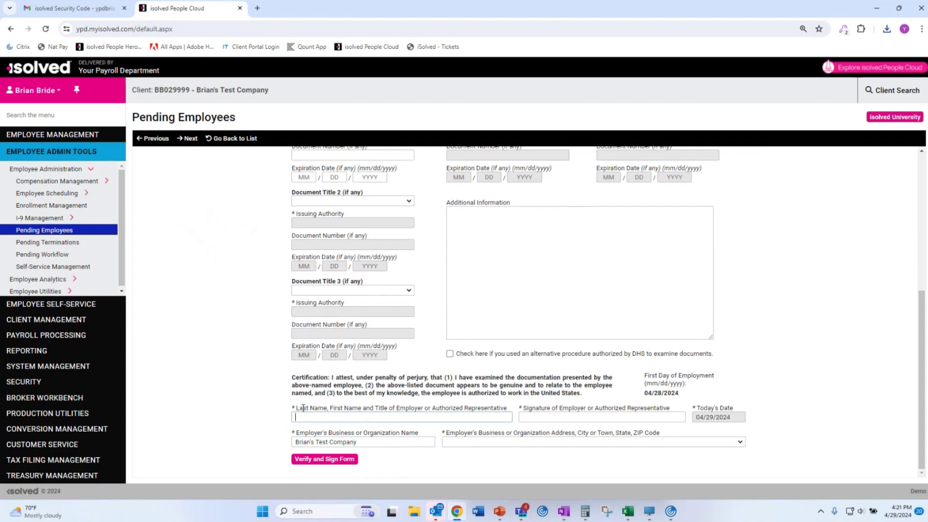
Enter the representative's name and signature, pick the business address, and verify, sign and acknowledge the I-9.
type("Bride Bride")
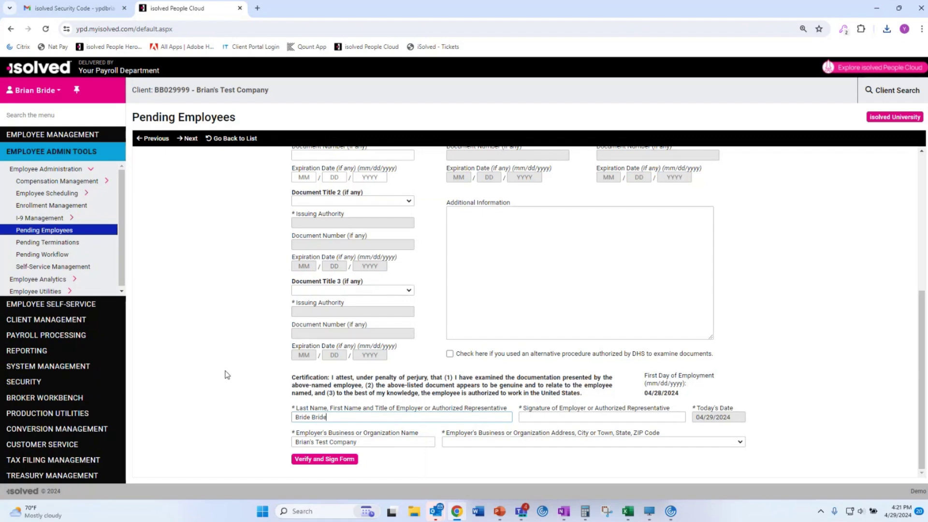
key("Tab")
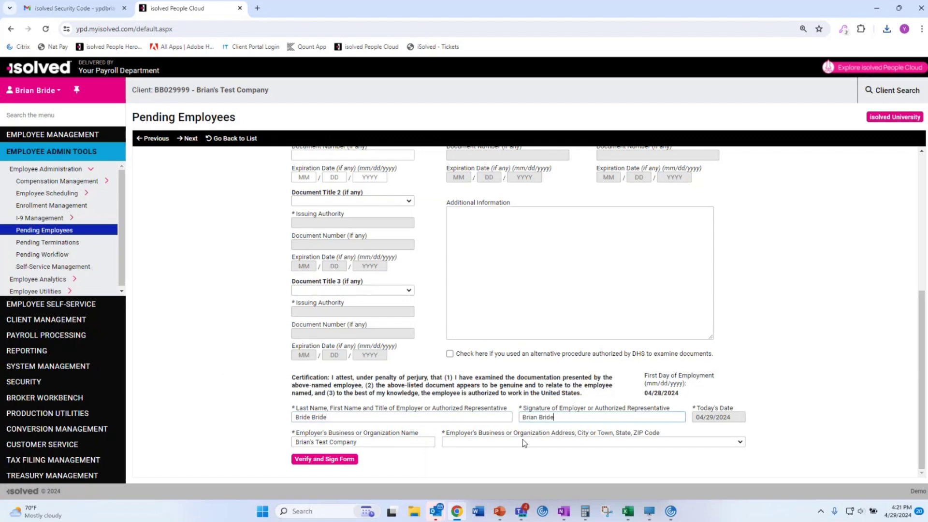
left_click(524, 442)
left_click(524, 456)
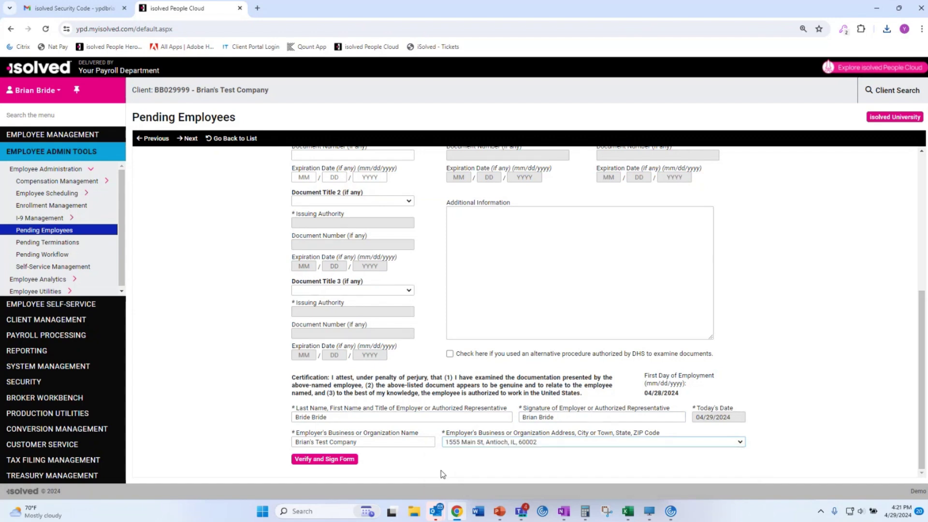
left_click(322, 459)
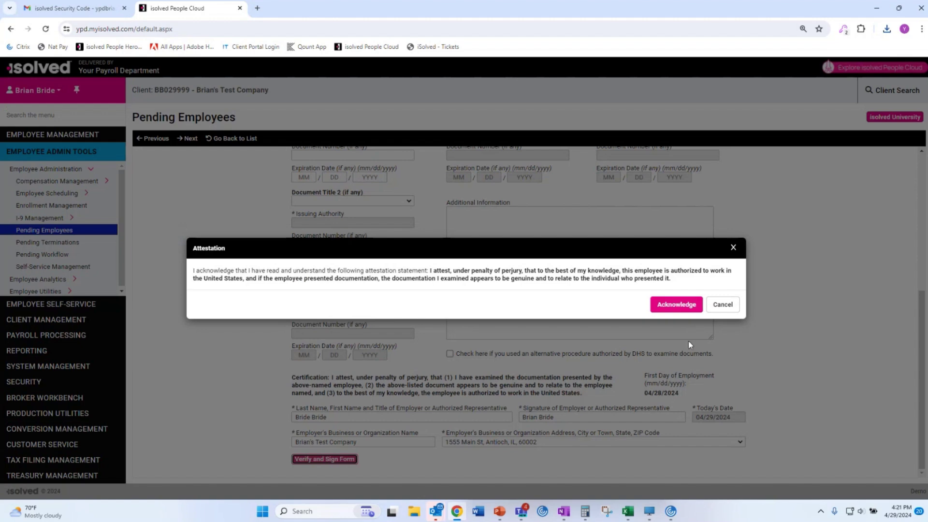
left_click(676, 304)
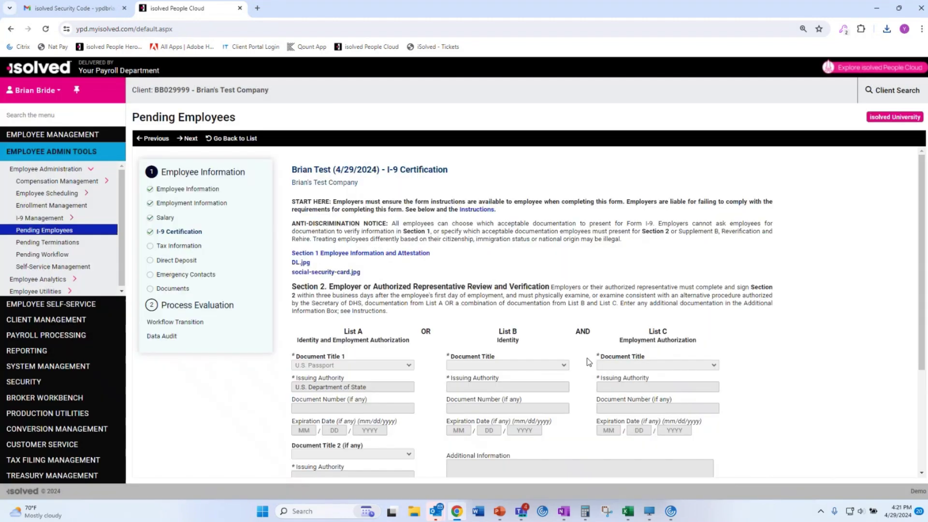
left_click(191, 139)
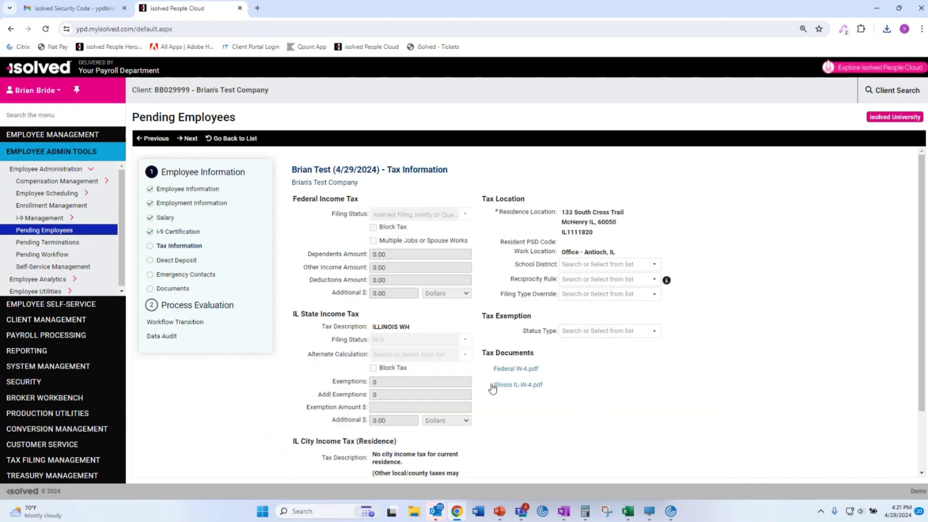
Advance through Tax Information, Direct Deposit, Emergency Contacts, Documents and Workflow Transition to the Data Audit.
scroll(500, 433, "down", 2)
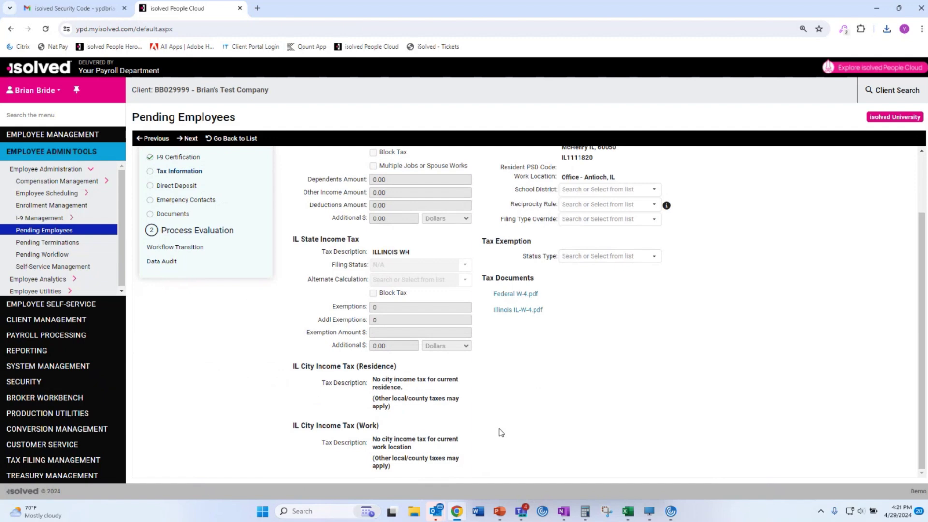
scroll(500, 433, "up", 2)
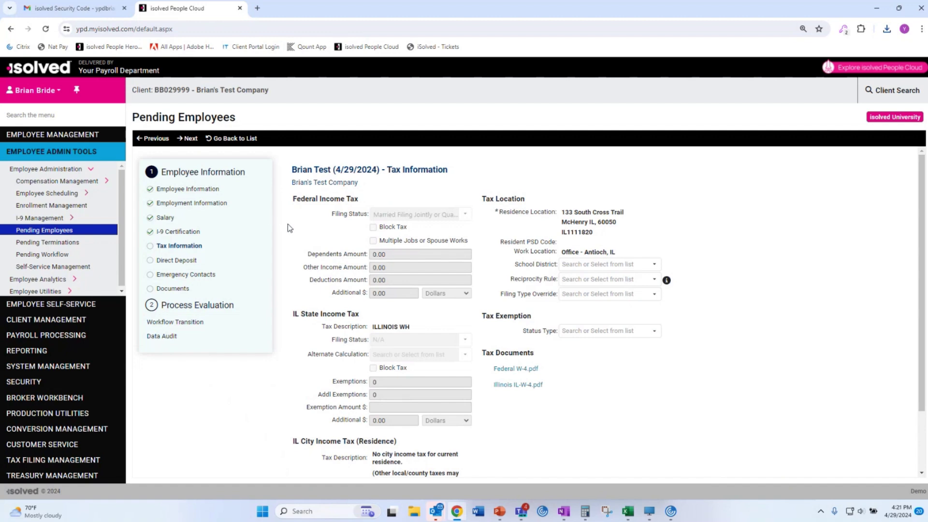
left_click(189, 139)
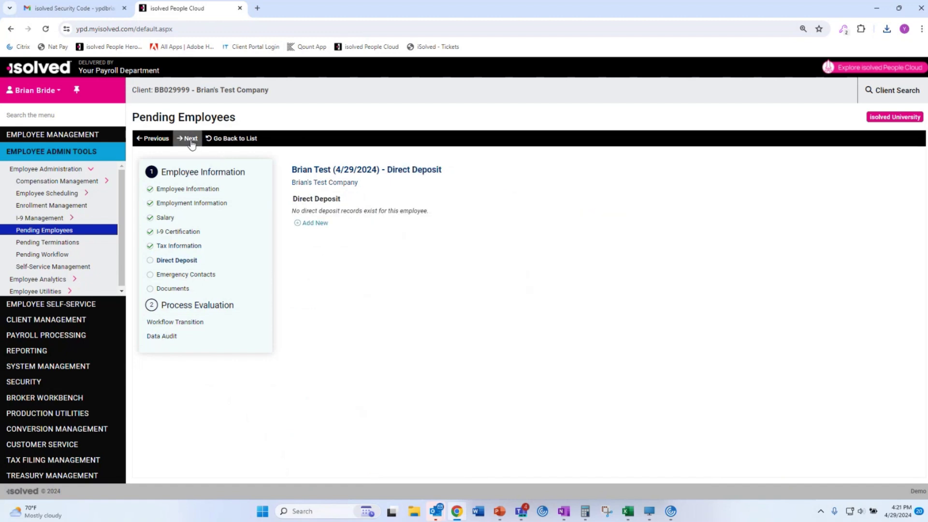
left_click(191, 139)
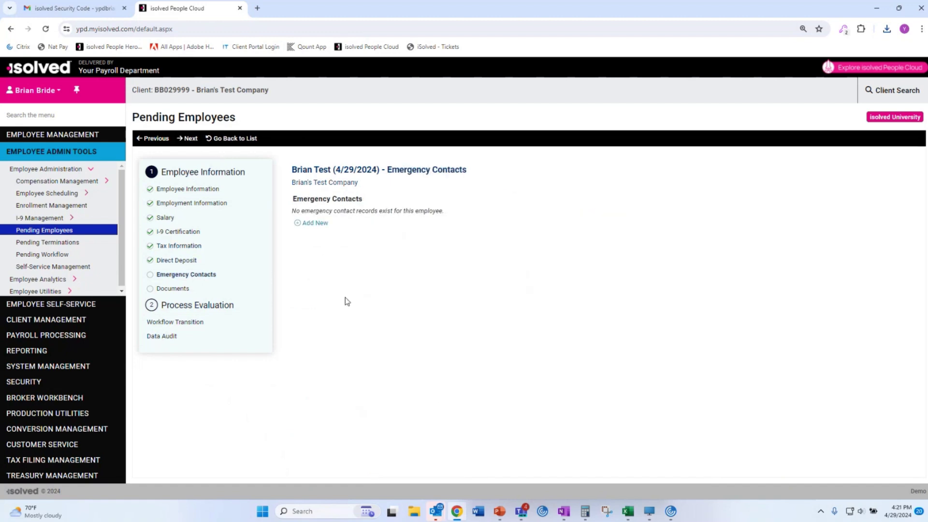
left_click(184, 140)
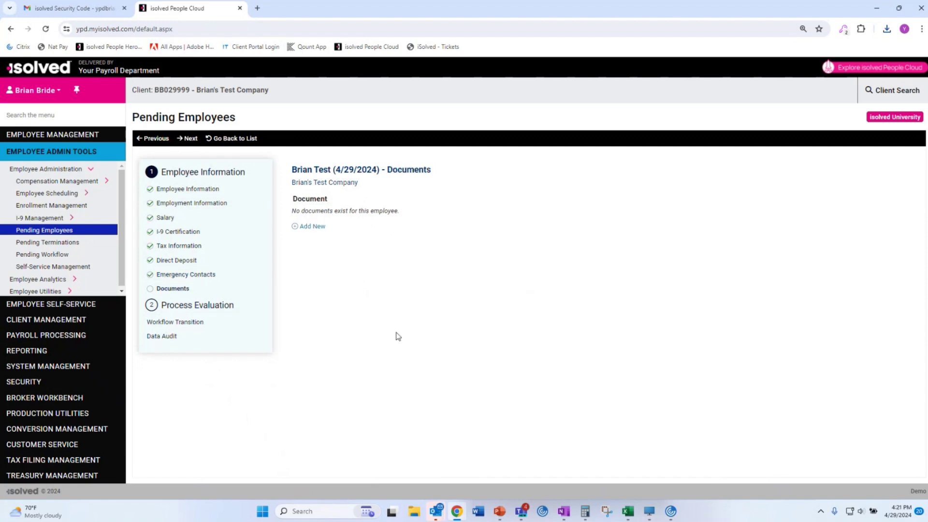
left_click(190, 140)
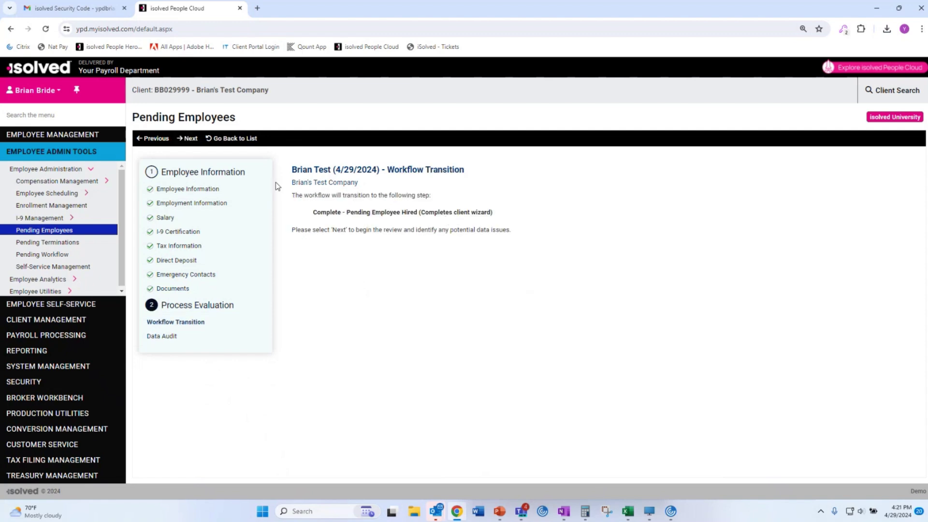
left_click(195, 140)
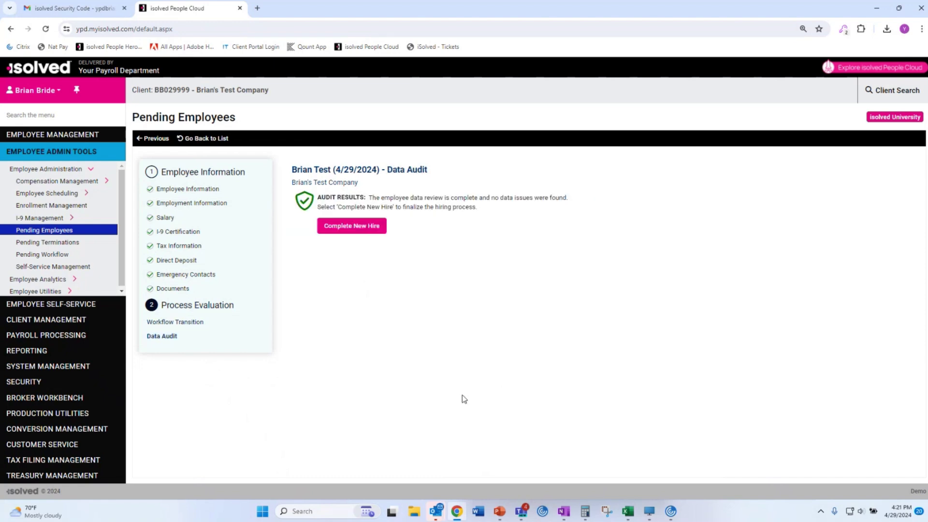
Complete the new hire, return to the now-empty Pending Employees list, and open employee management.
left_click(356, 226)
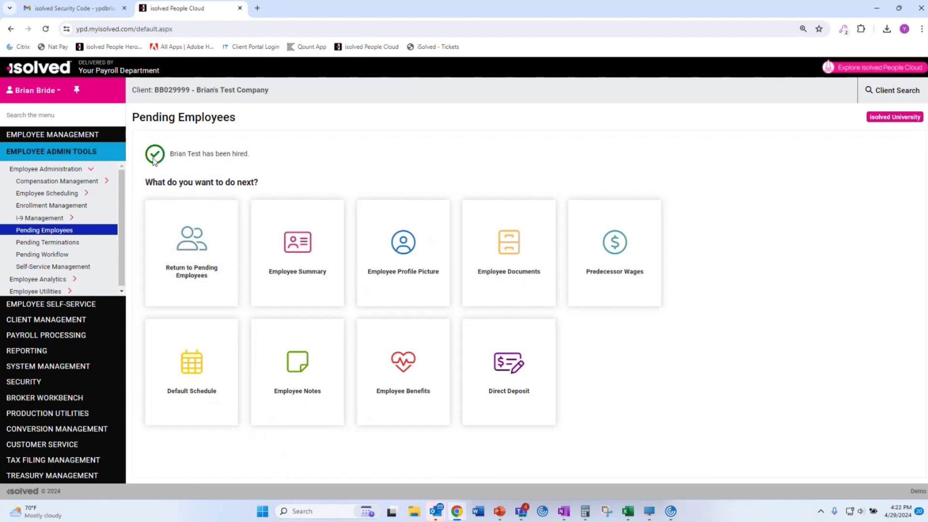
left_click_drag(163, 157, 304, 173)
left_click(305, 173)
left_click(191, 267)
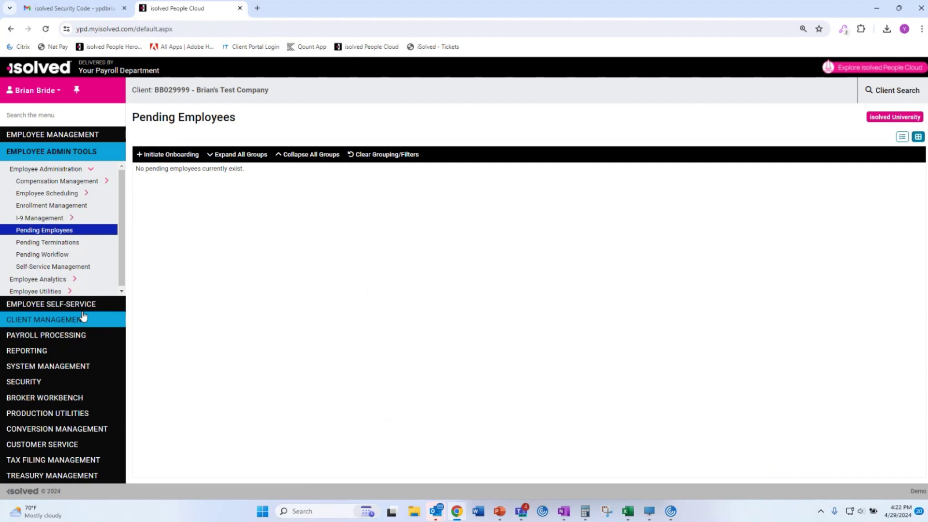
left_click(68, 136)
Open the new hire's General record from Employee Summary to confirm Active status and 4/29/2024 hire date.
left_click(38, 154)
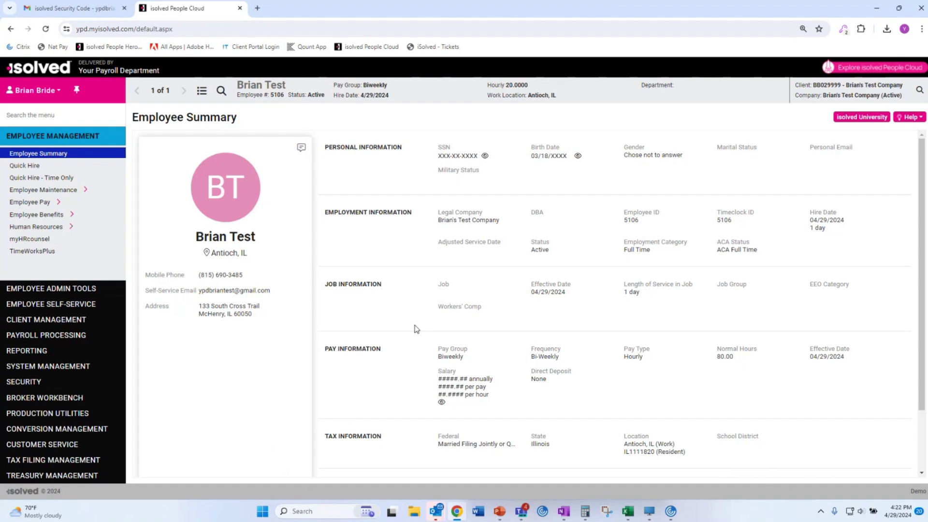
left_click(443, 148)
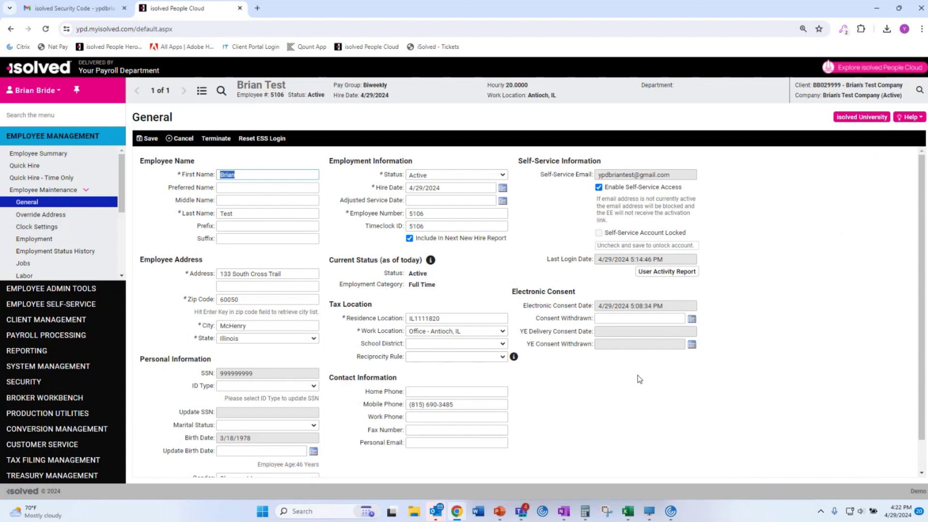
scroll(261, 348, "down", 1)
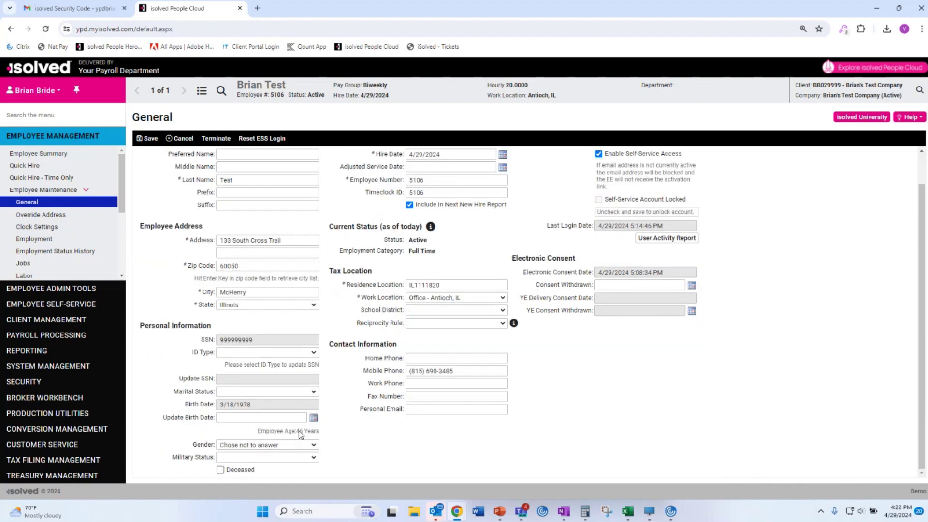
scroll(261, 267, "up", 1)
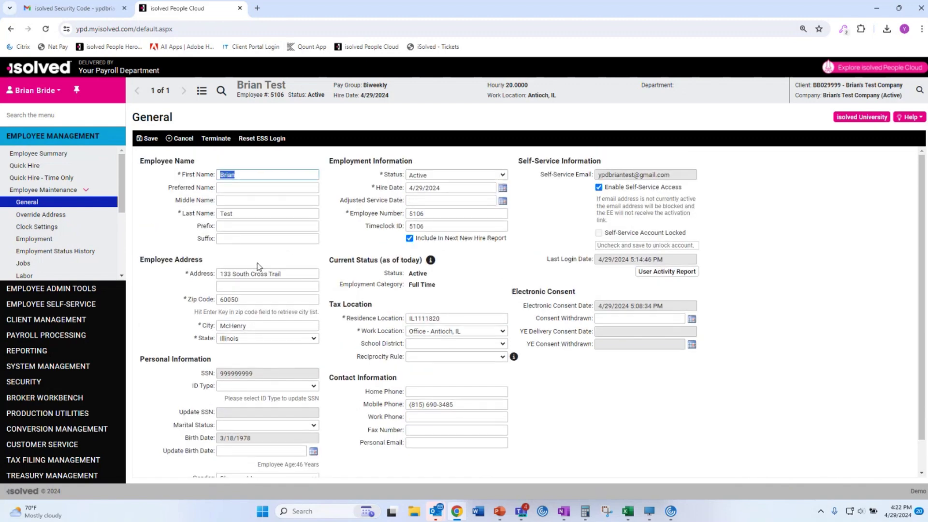
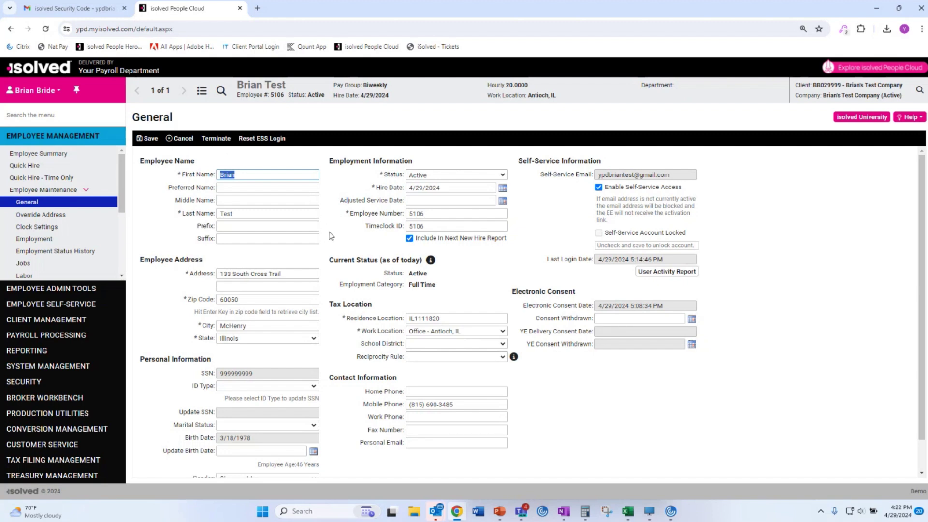
Change the employee's job to Supervisor - Supervisor effective 4/29/2024 and save it.
scroll(331, 236, "down", 1)
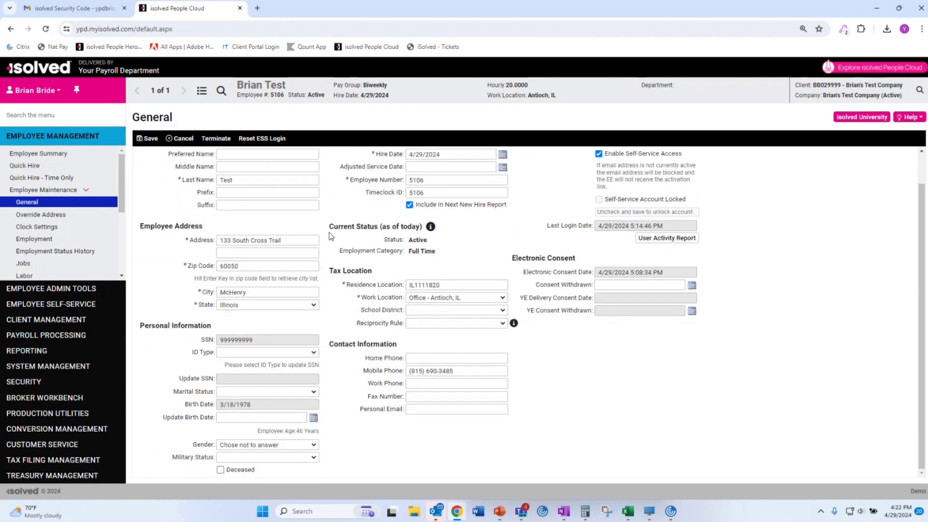
scroll(331, 236, "up", 1)
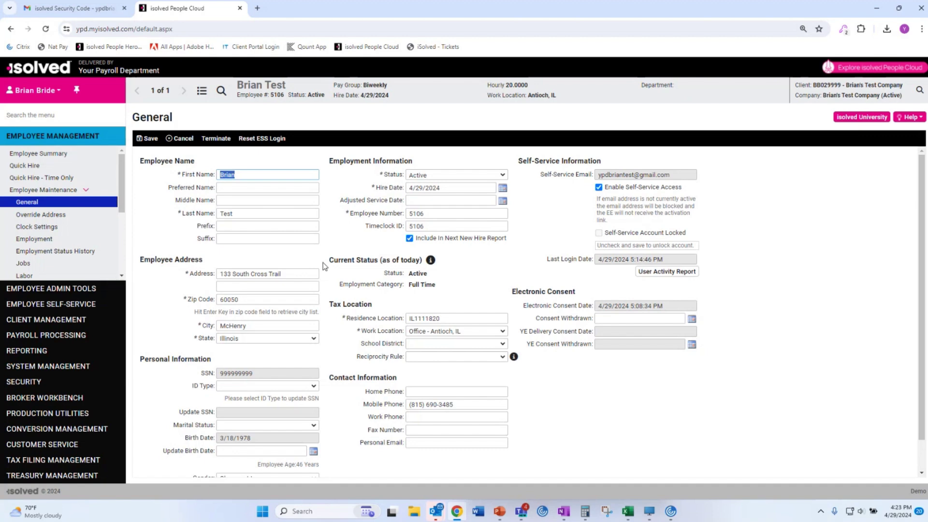
left_click(23, 263)
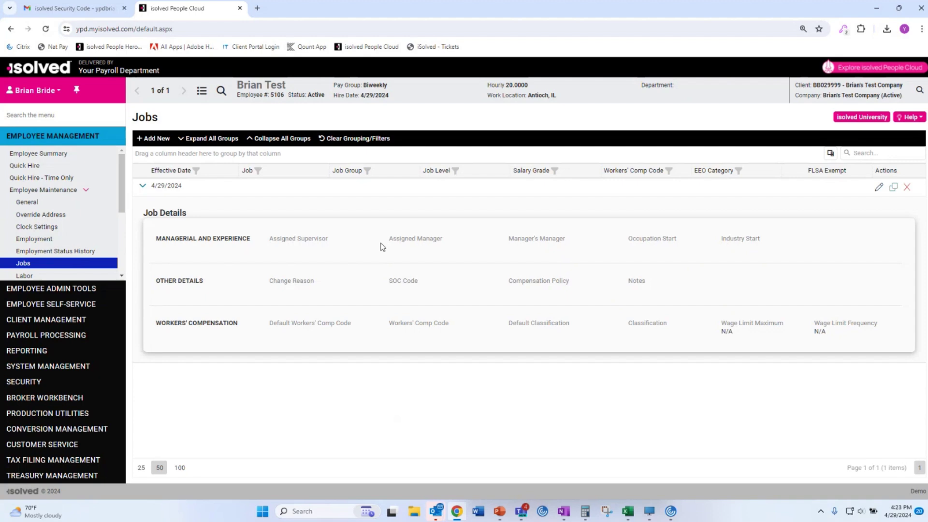
left_click(878, 187)
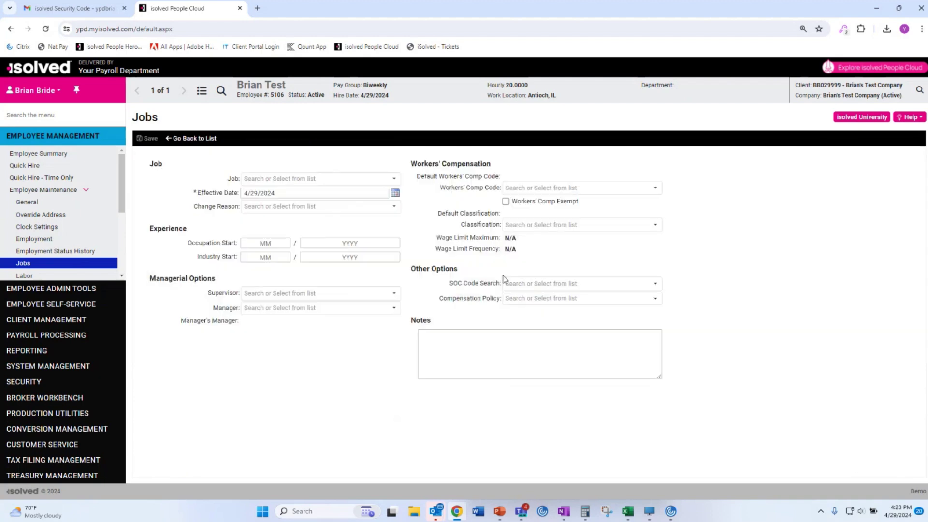
left_click(394, 179)
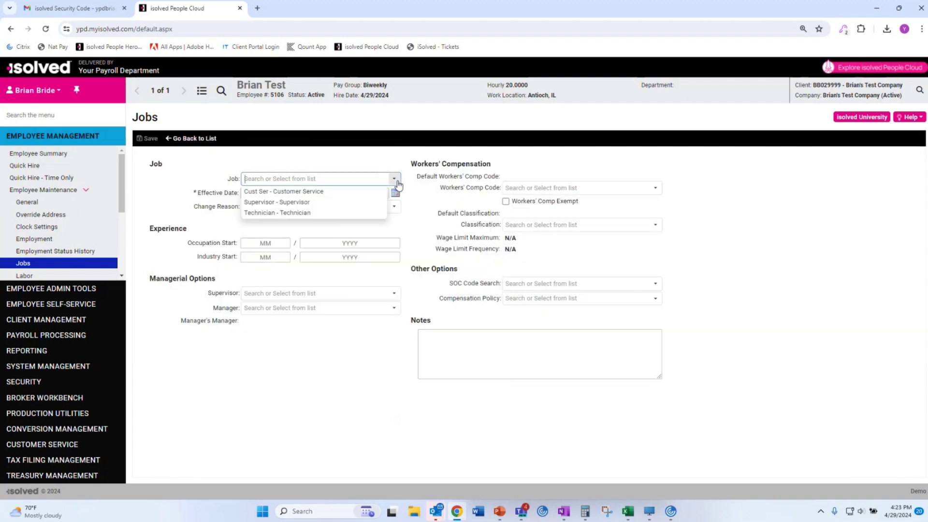
left_click(315, 203)
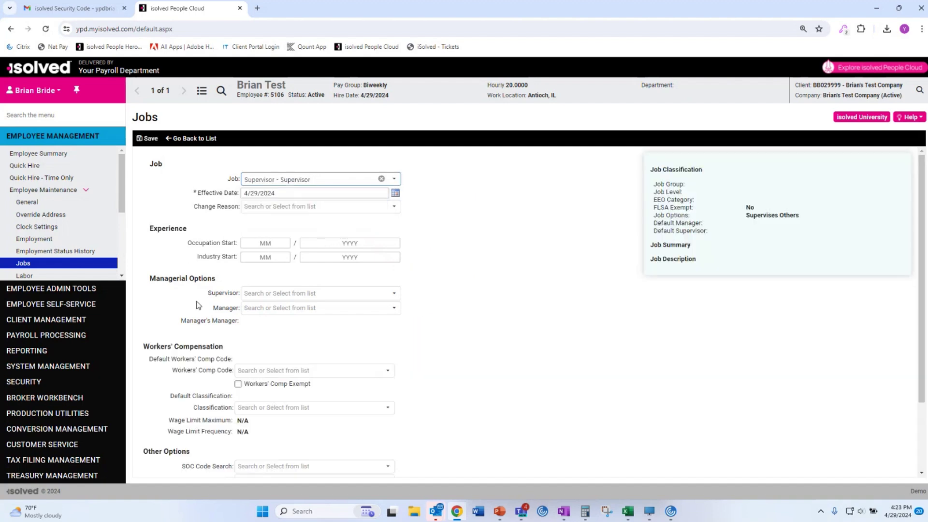
scroll(192, 304, "down", 3)
scroll(194, 304, "up", 3)
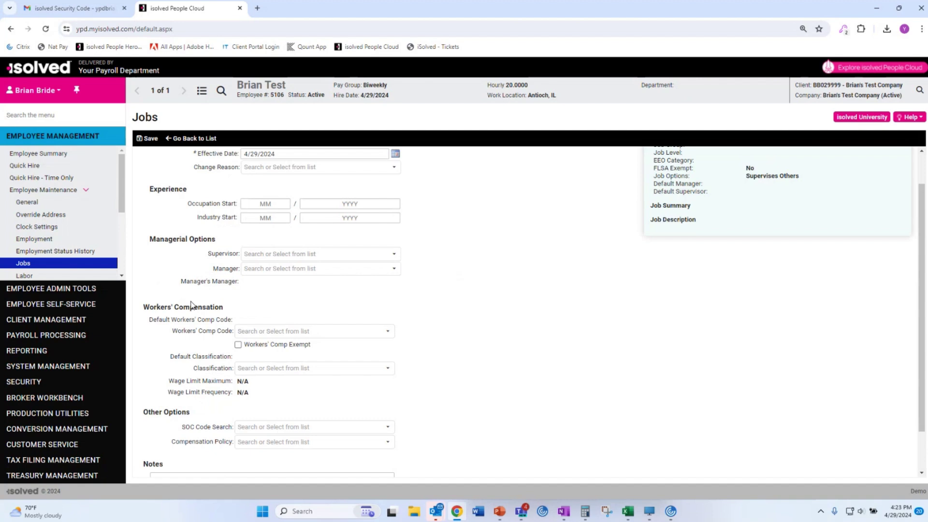
left_click(390, 294)
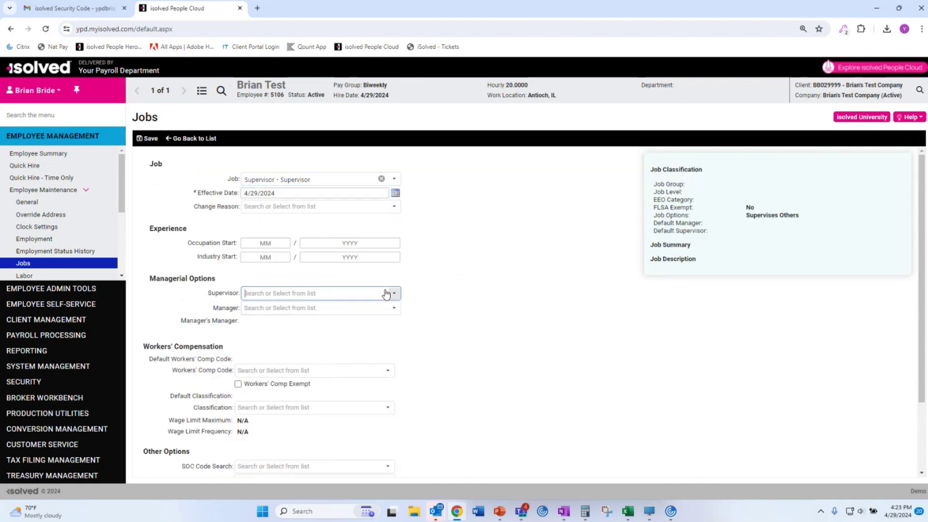
left_click(501, 253)
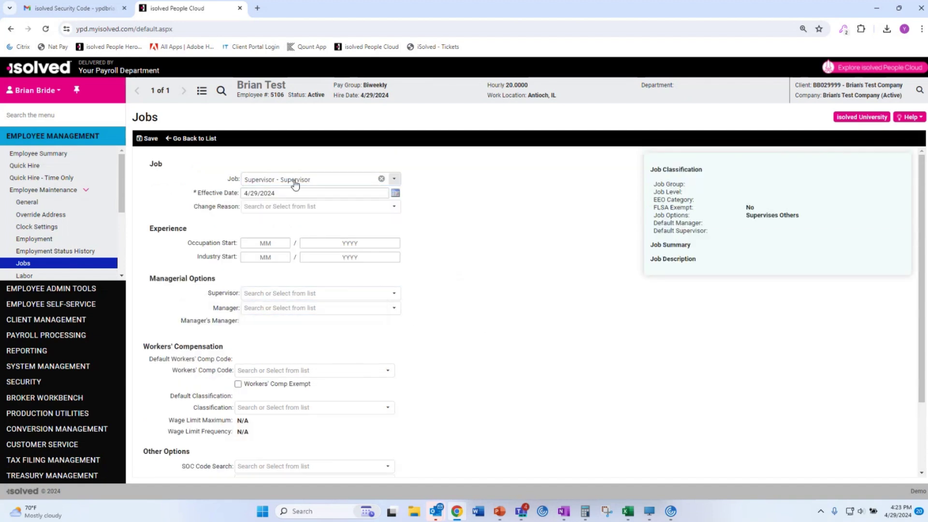
left_click(144, 139)
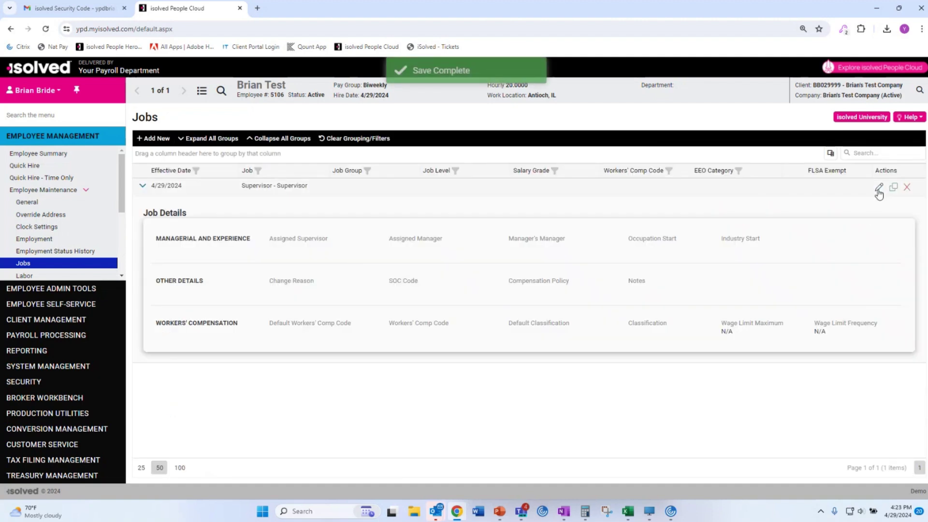
Recheck the job record for an assignable supervisor, then return to the job list.
left_click(878, 188)
left_click(300, 294)
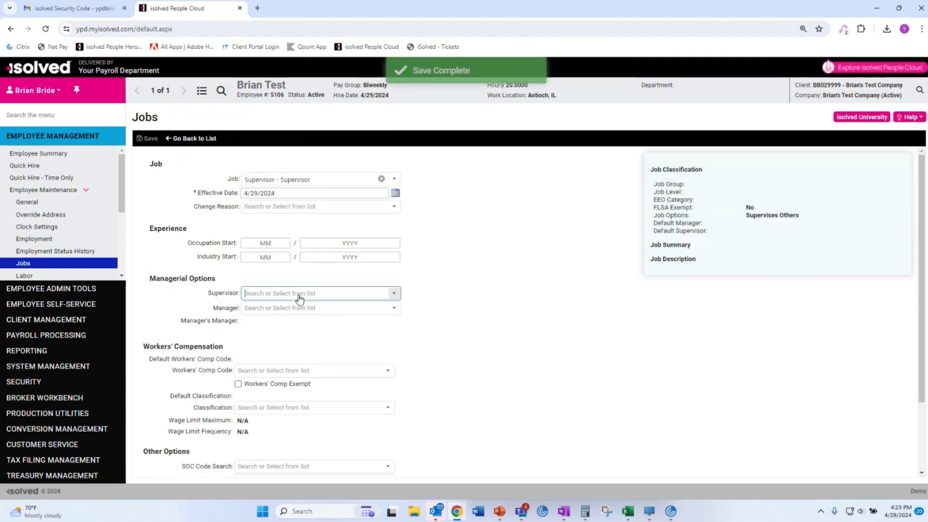
left_click(549, 354)
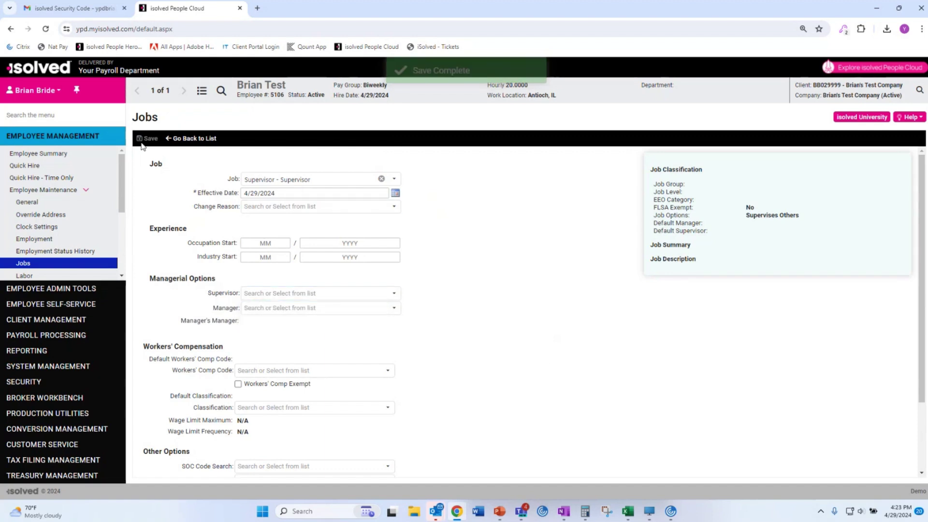
left_click(191, 139)
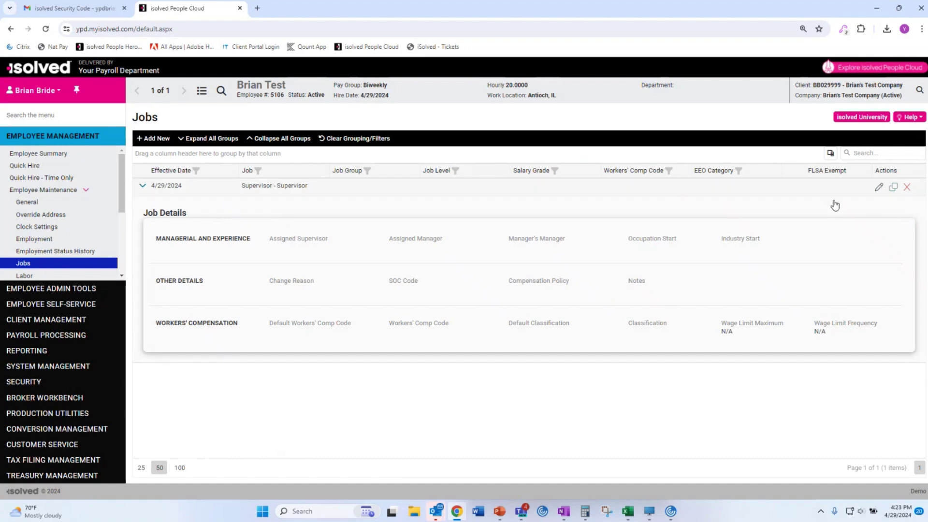
left_click(878, 187)
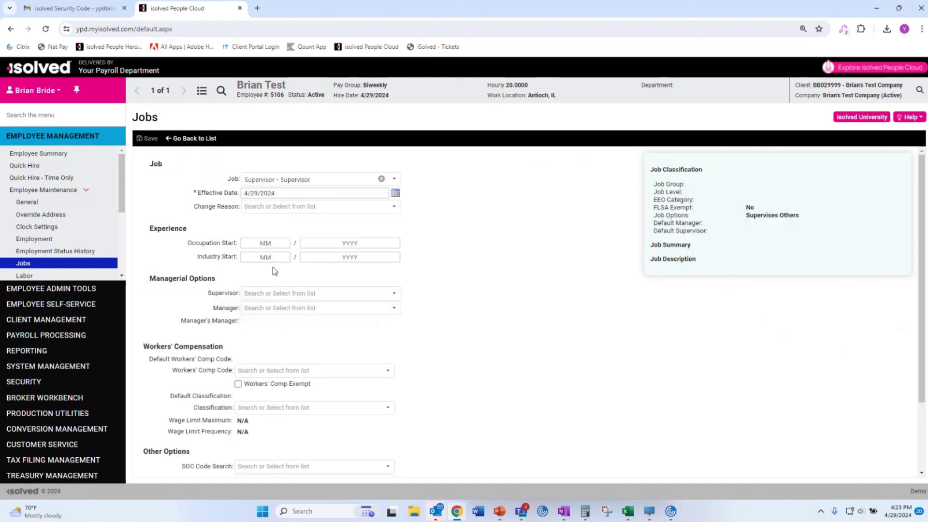
left_click(192, 138)
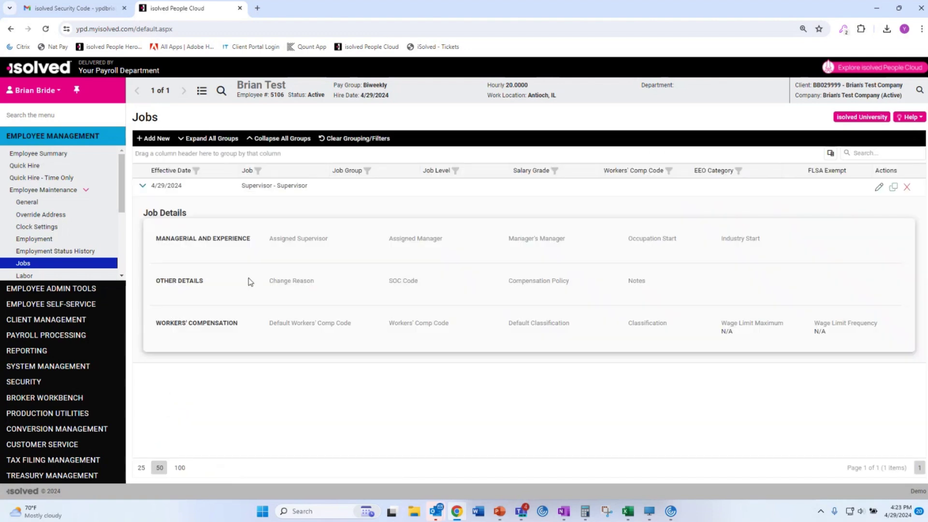
scroll(67, 256, "down", 5)
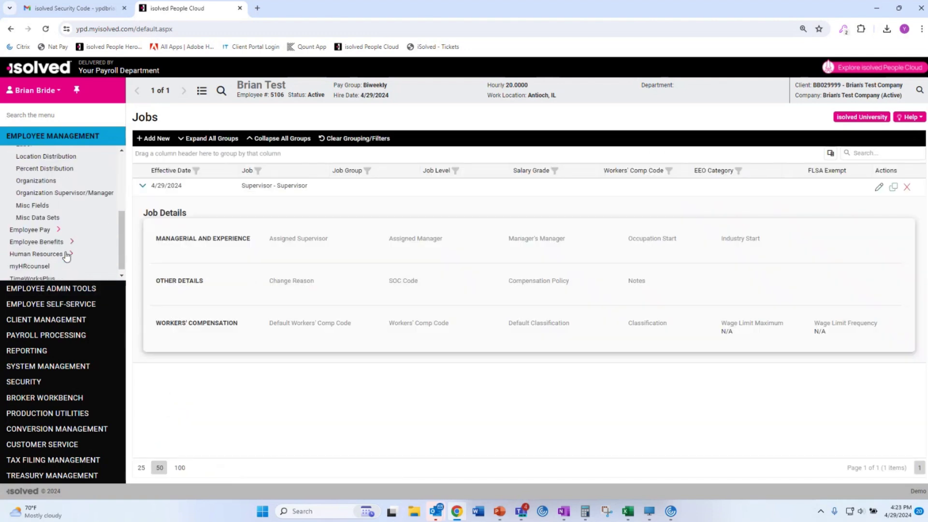
left_click(56, 226)
Start a new Future Change salary record effective 6/1/2024 with reason Other.
left_click(30, 237)
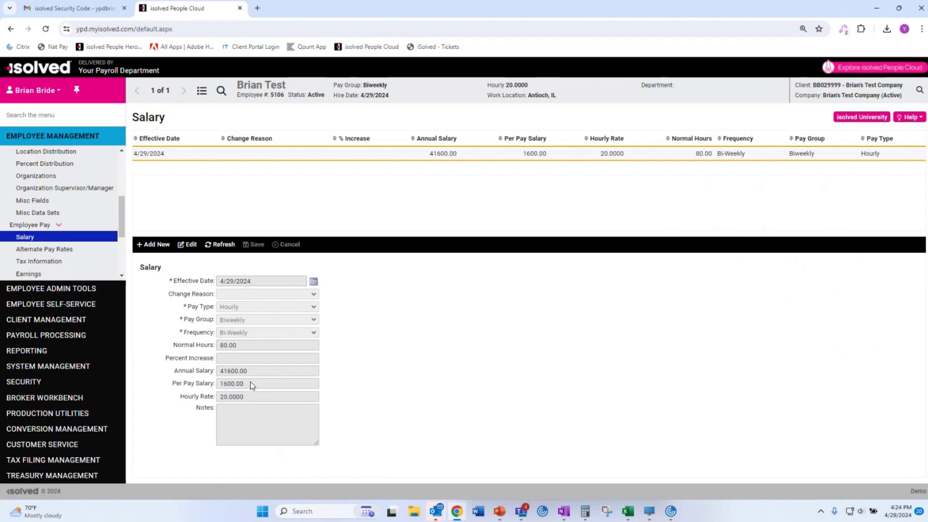
left_click(159, 246)
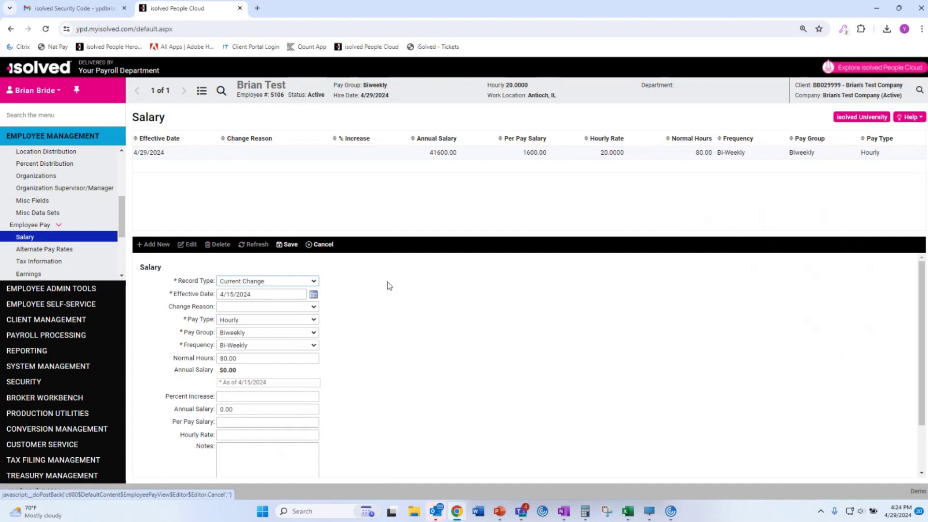
left_click(296, 283)
left_click(289, 300)
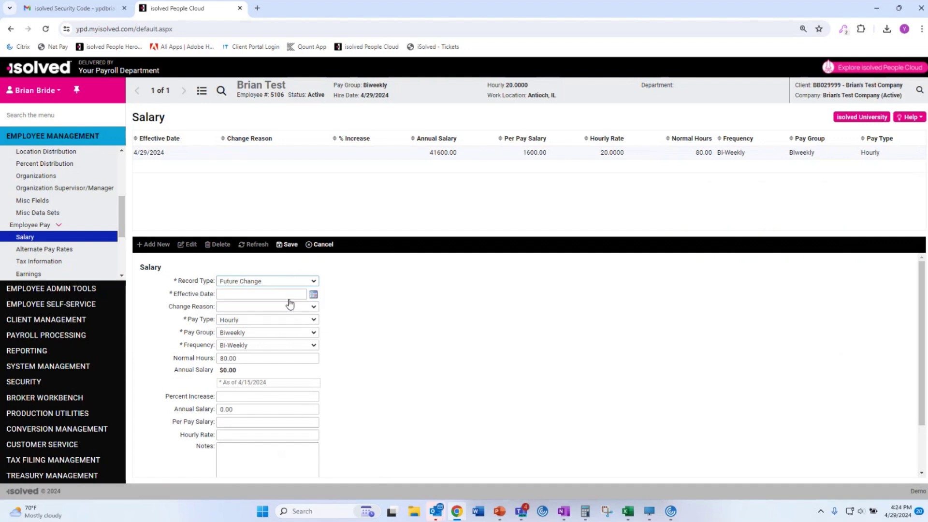
left_click(313, 295)
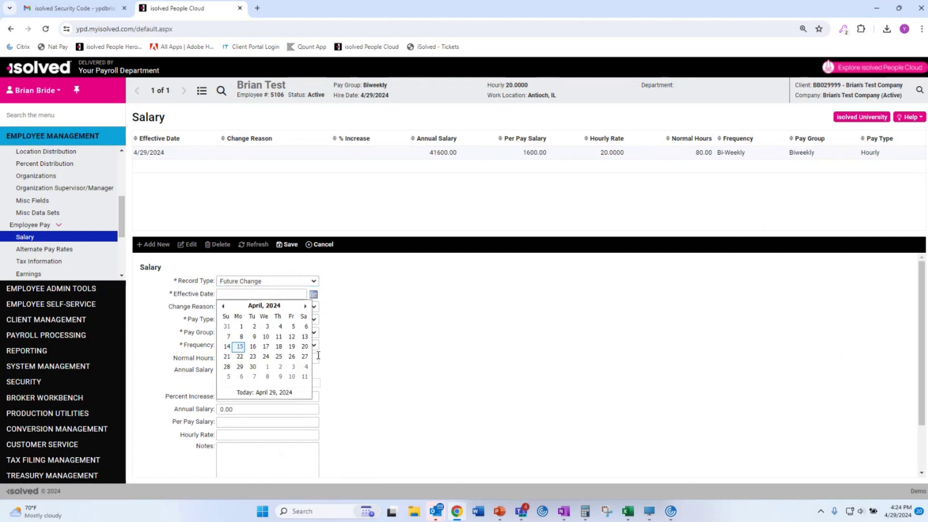
left_click(304, 306)
left_click(304, 306)
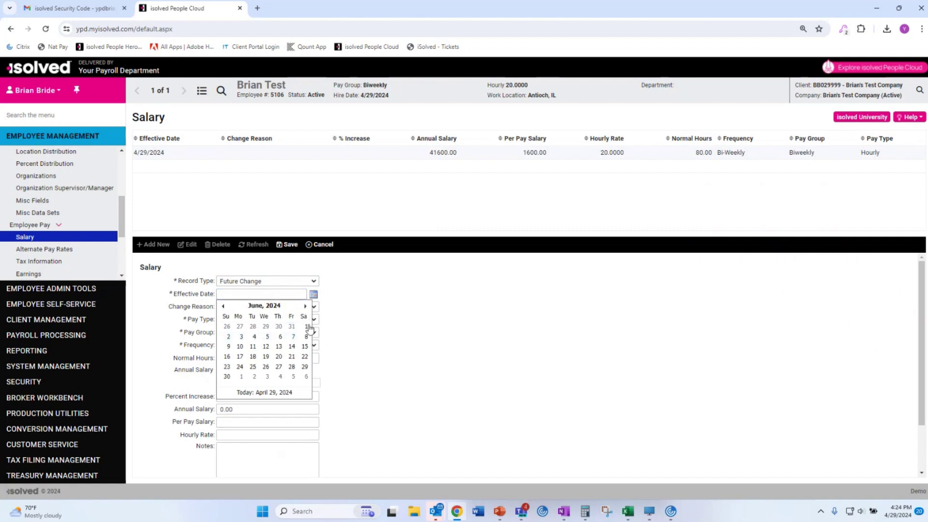
left_click(306, 327)
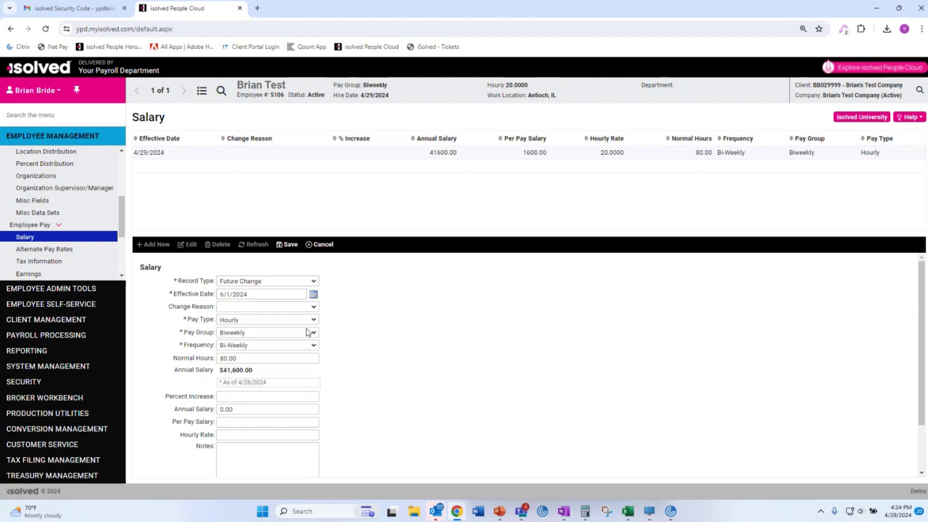
left_click(280, 309)
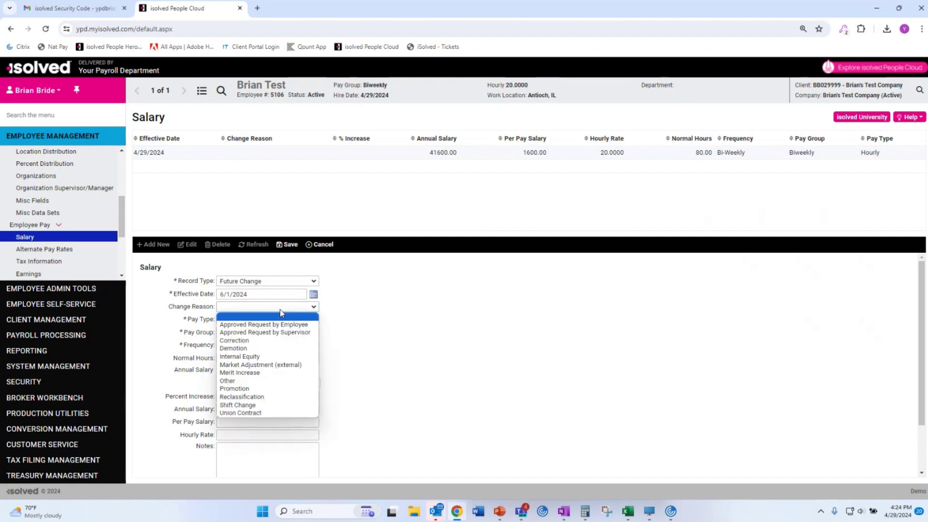
left_click(273, 385)
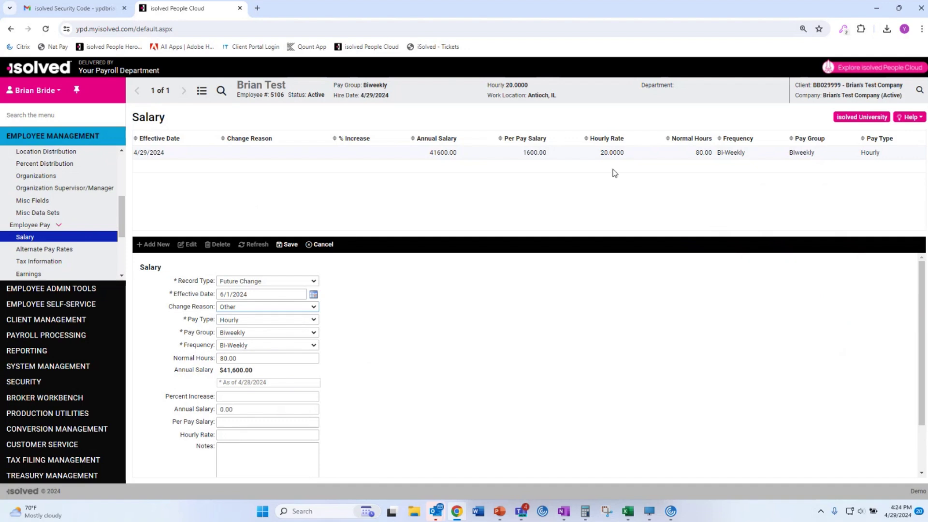
Set annual salary to 45000, giving $45,000.02 annually at $21.6346 hourly, and save.
left_click(242, 435)
type("21")
left_click(391, 427)
left_click_drag(255, 408, 181, 414)
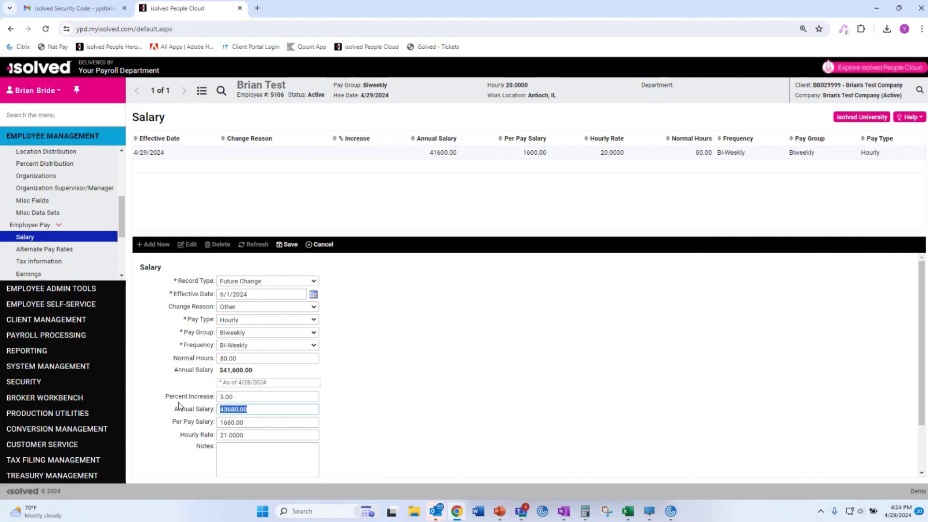
type("45000")
left_click(355, 412)
left_click(288, 245)
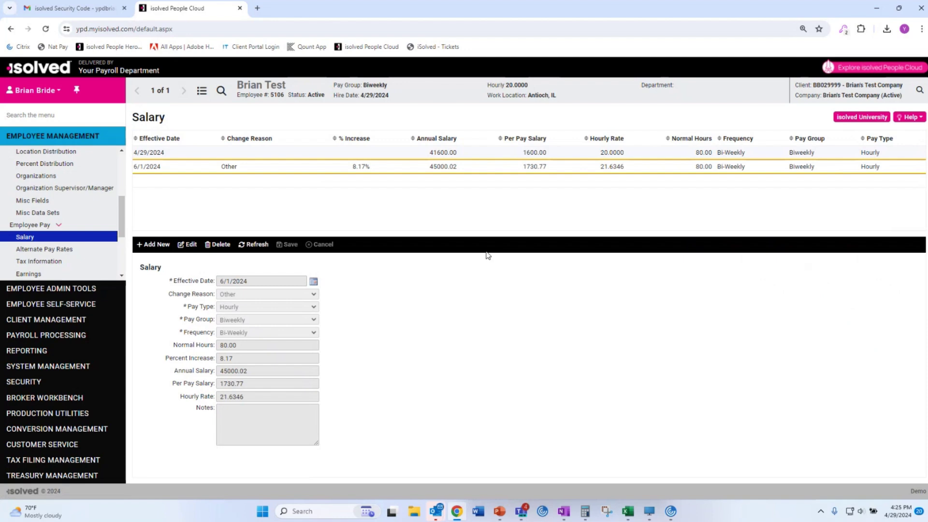
scroll(80, 245, "down", 2)
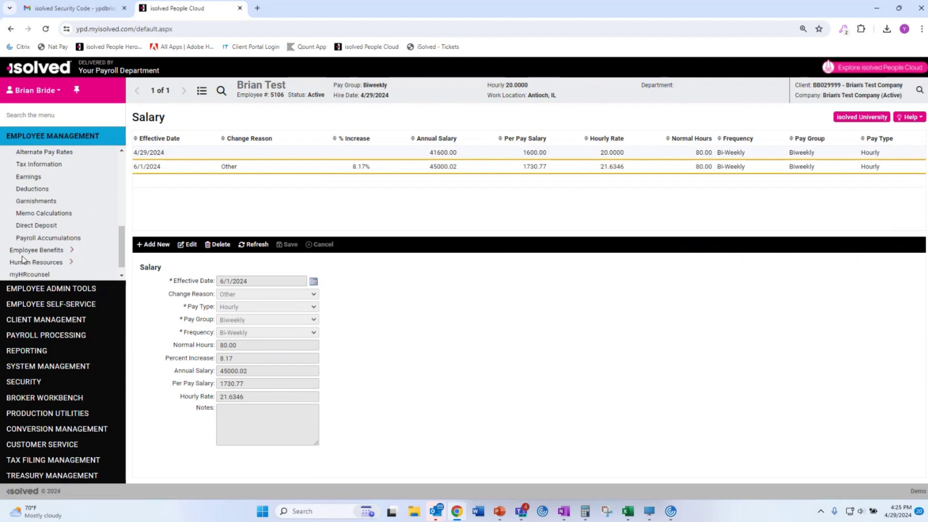
scroll(84, 252, "down", 1)
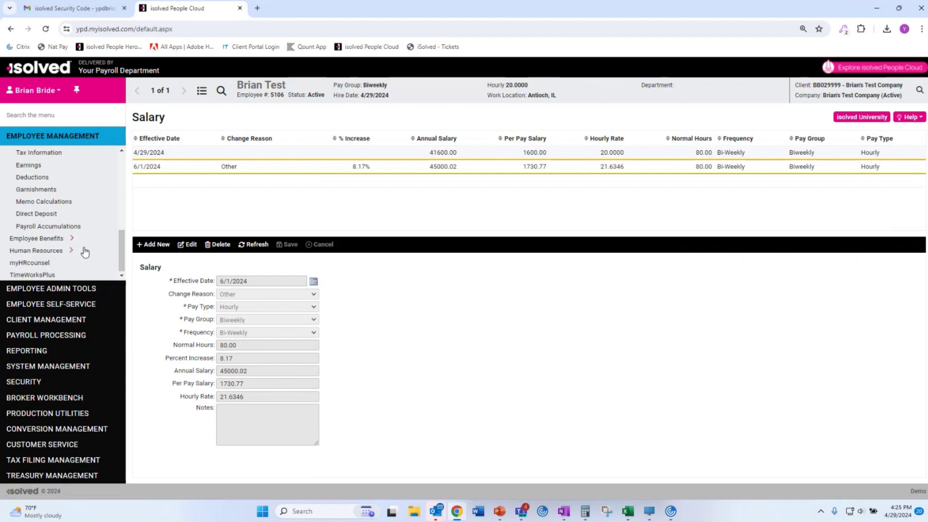
Set the Section 125 deduction amount to 100 and save it.
left_click(29, 163)
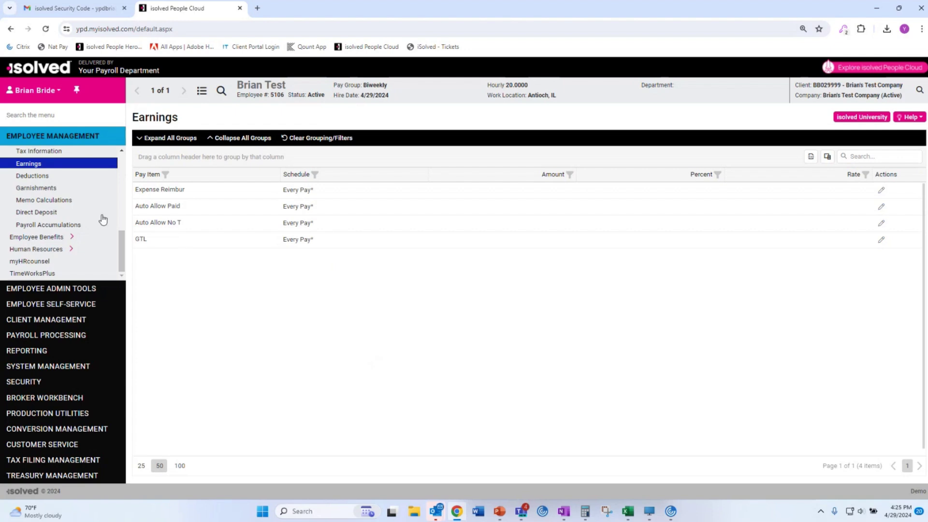
left_click(46, 177)
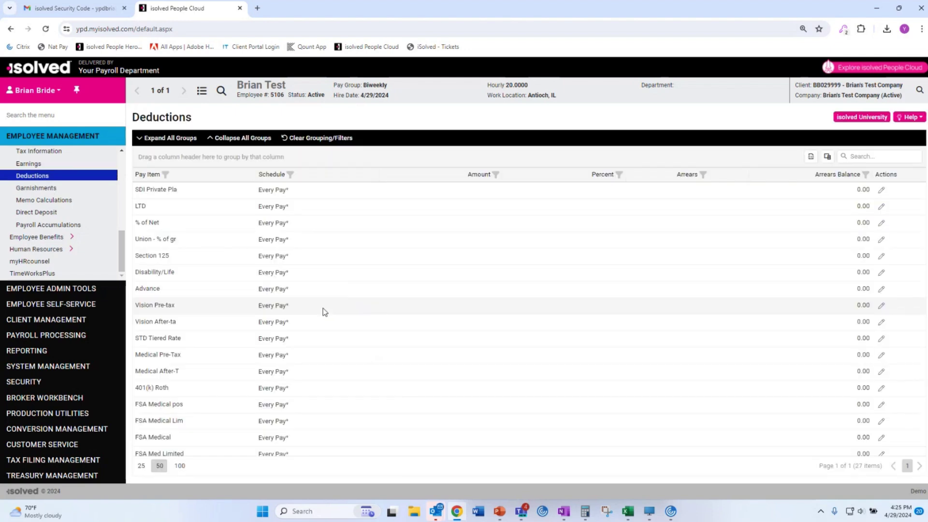
scroll(380, 348, "down", 3)
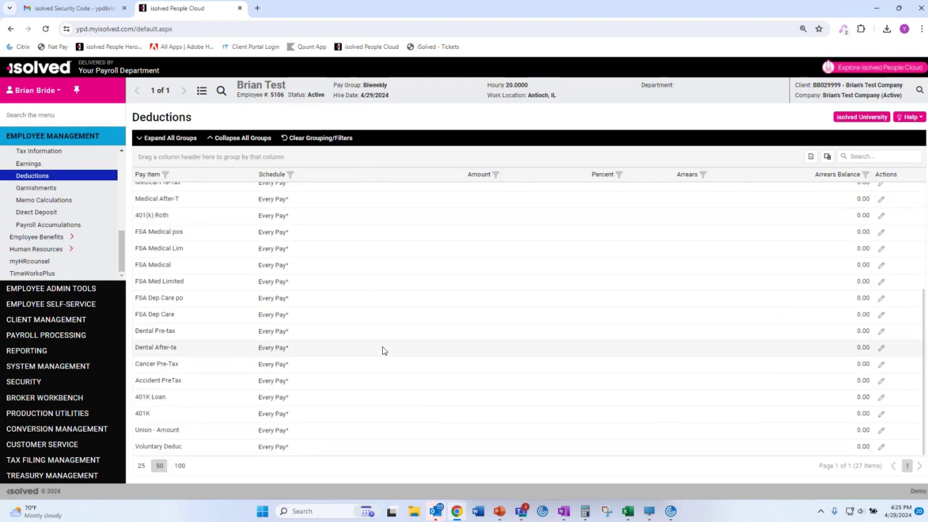
scroll(385, 350, "up", 3)
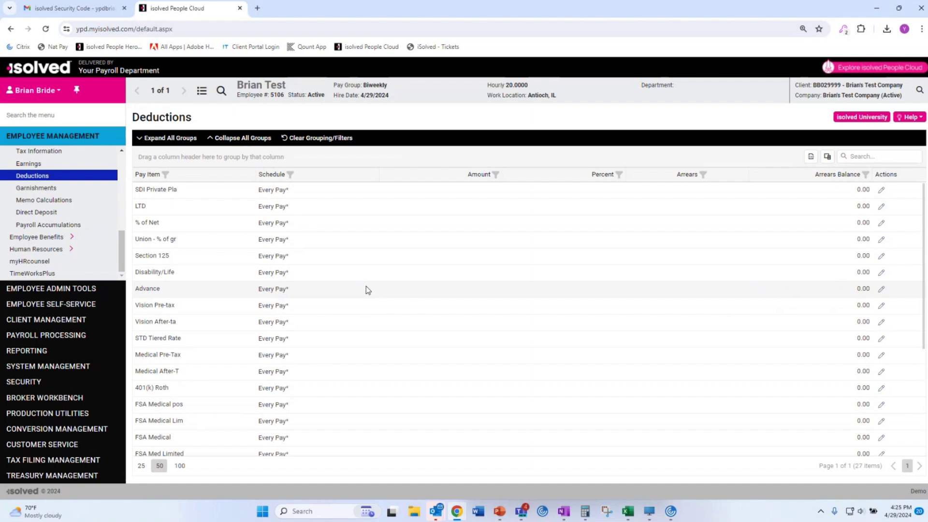
left_click(881, 256)
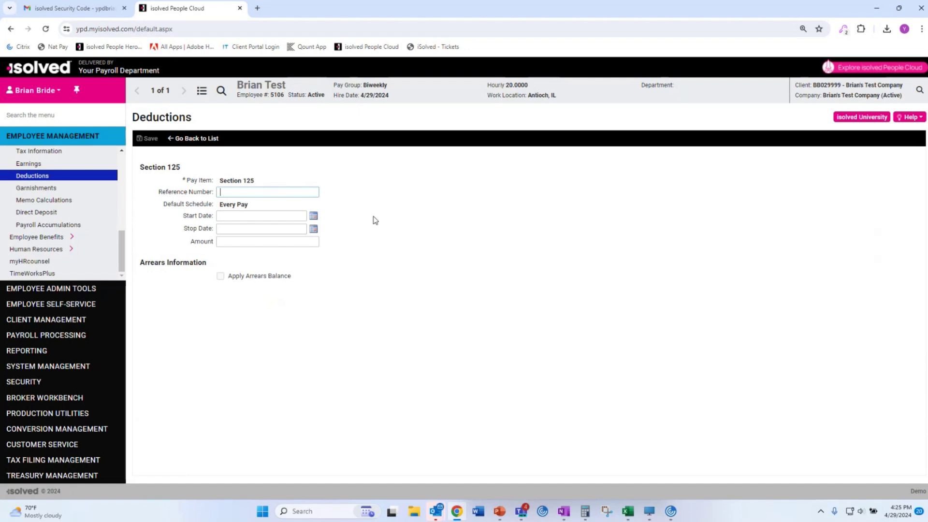
left_click(255, 244)
type("100")
left_click(148, 138)
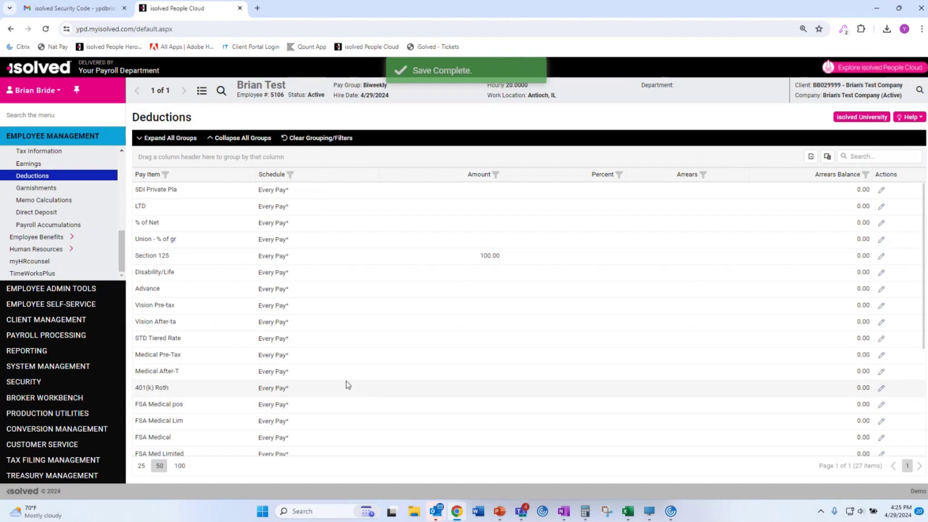
Set the 401(k) Roth deduction amount to 10, save, and sort deductions by Amount.
scroll(265, 322, "down", 2)
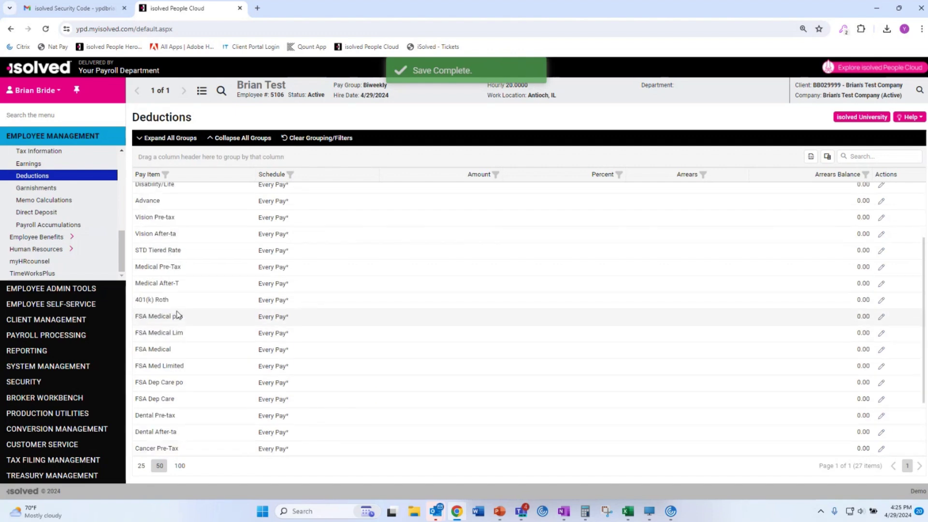
left_click(881, 300)
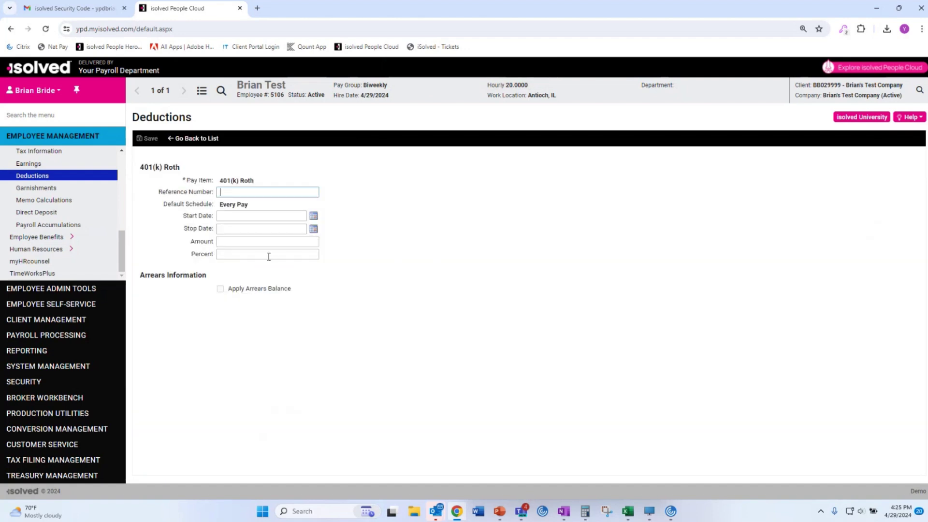
left_click(259, 241)
type("10")
left_click(148, 139)
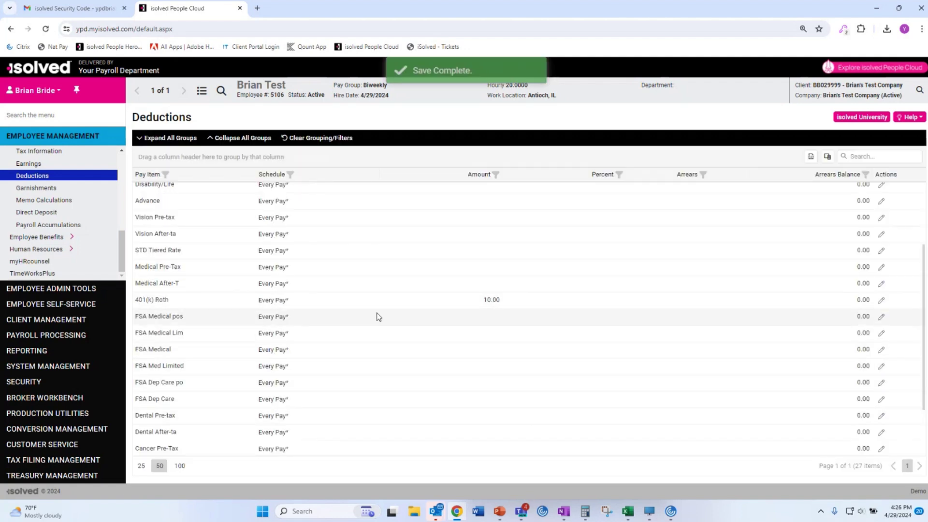
scroll(377, 317, "up", 2)
left_click(478, 174)
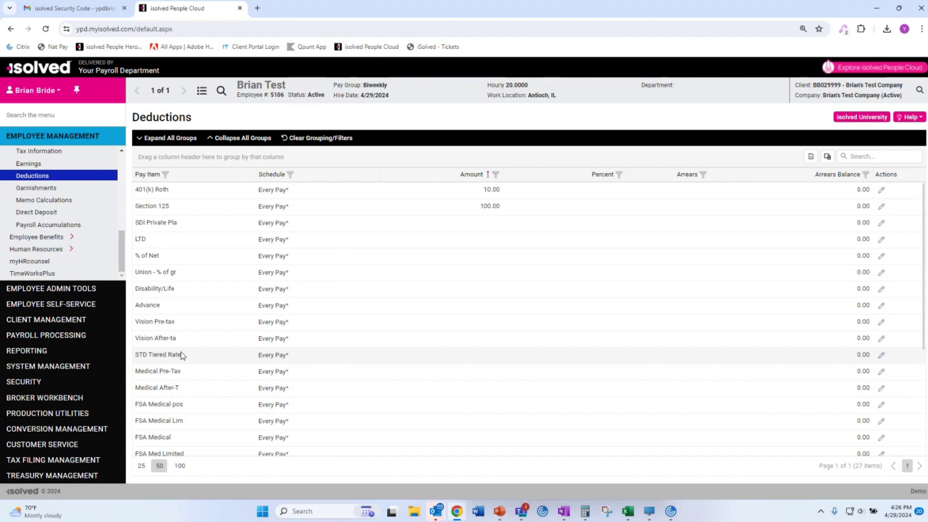
Review the empty Garnishments and Direct Deposit pages, then log out.
left_click(43, 189)
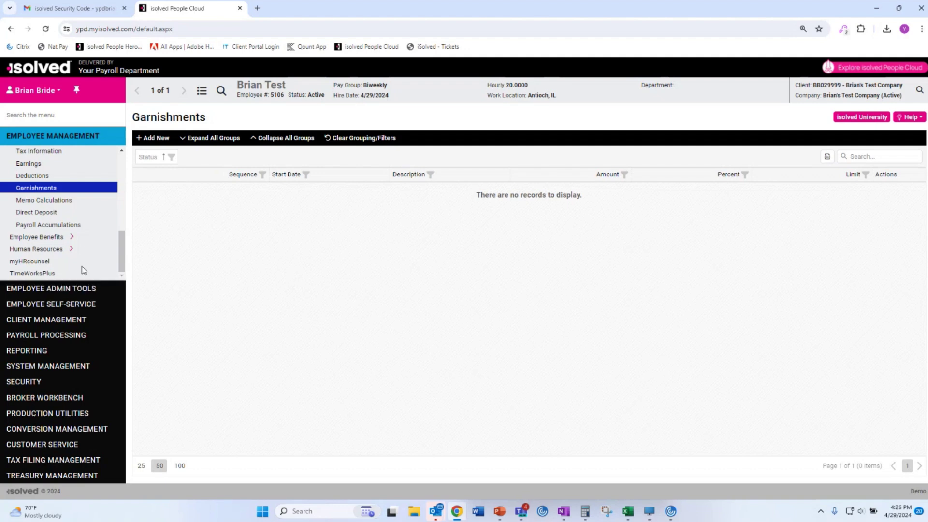
left_click(37, 213)
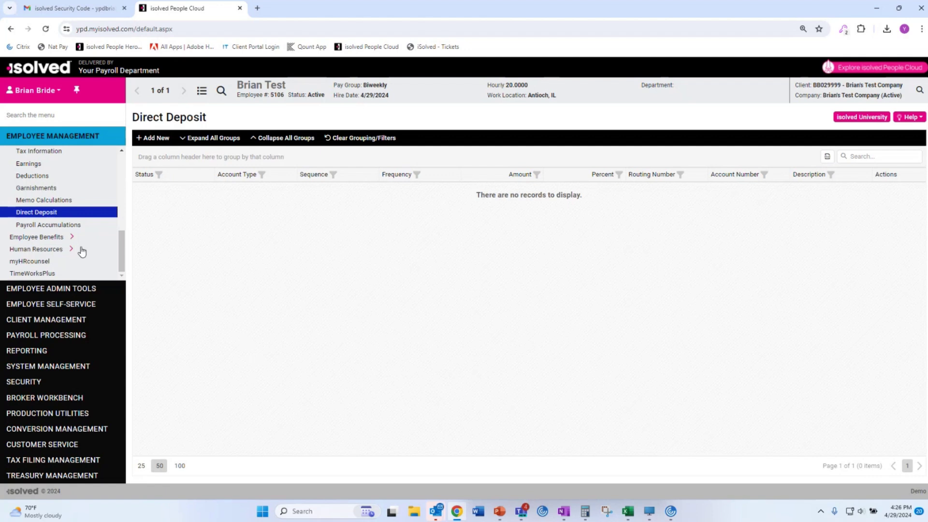
left_click(35, 90)
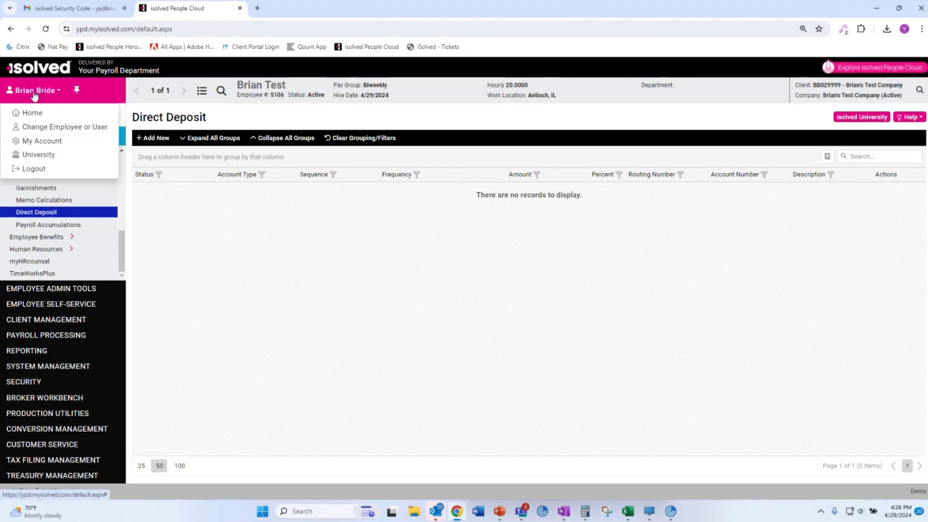
left_click(34, 168)
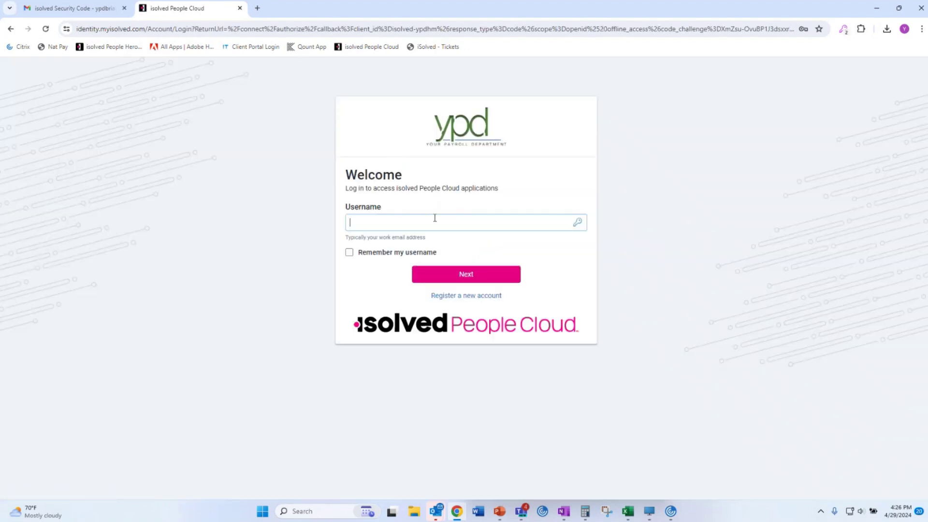
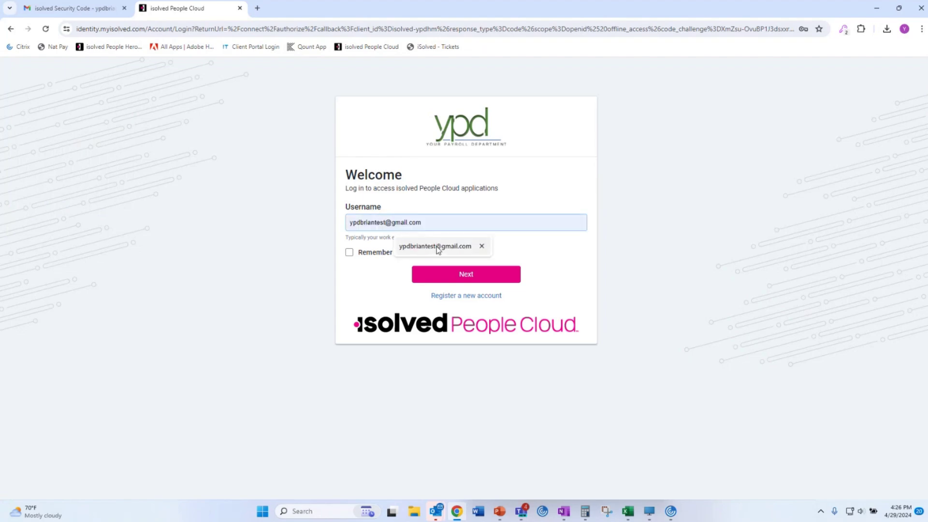
Sign in with the saved self-service account and request an e-mailed security code.
left_click(435, 247)
left_click(476, 275)
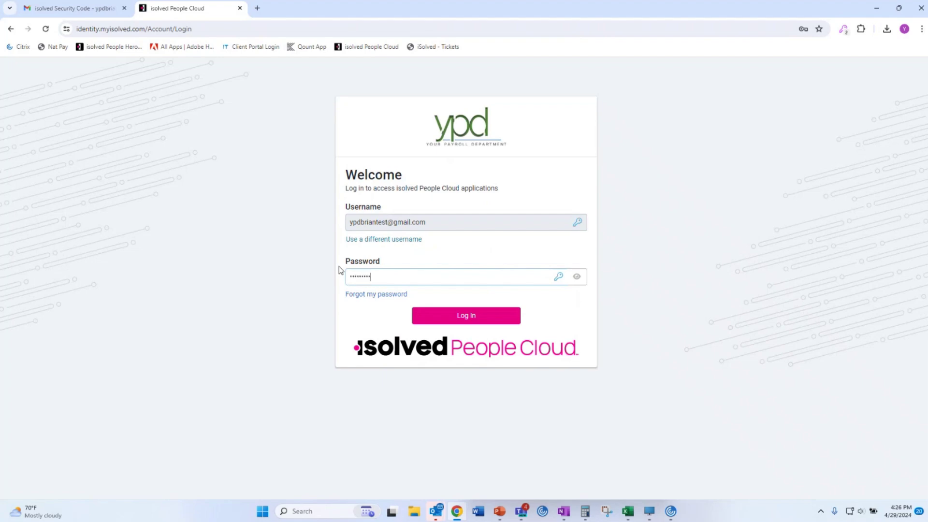
key("Return")
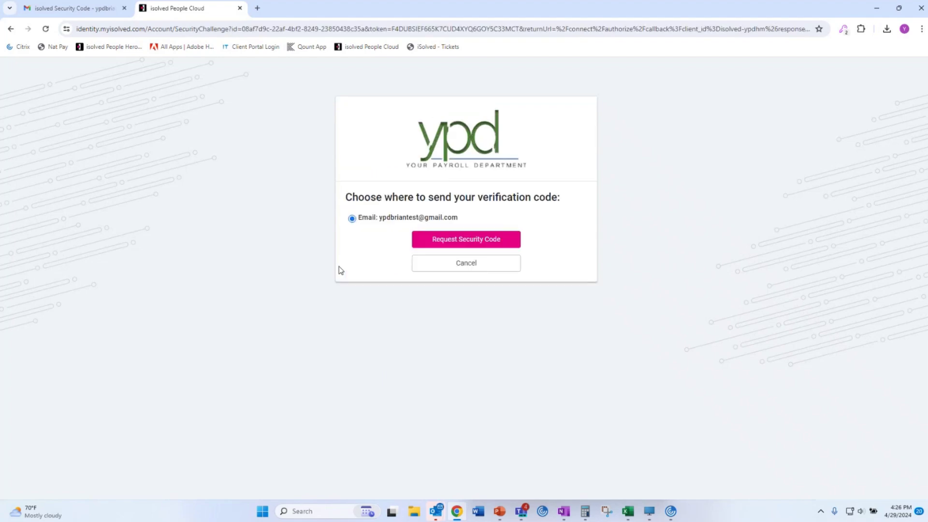
left_click(451, 239)
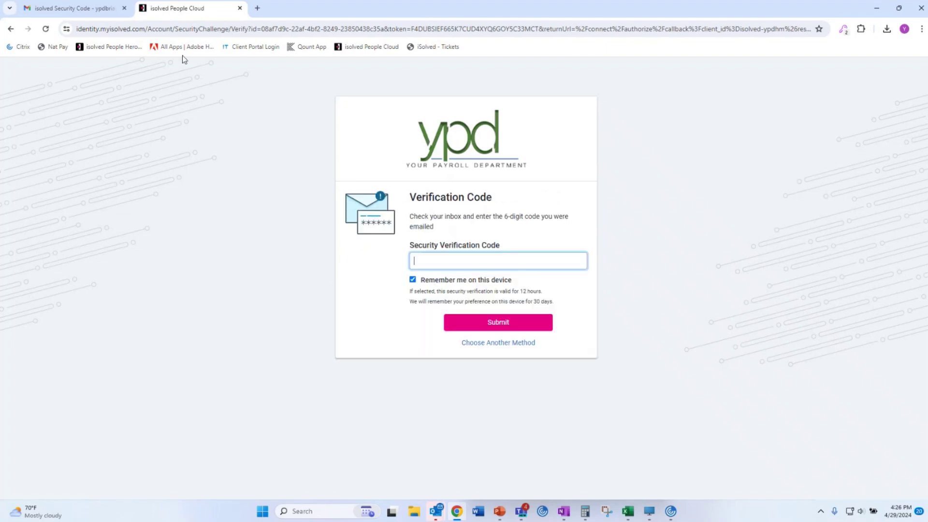
left_click(90, 9)
Copy the verification code from the newest isolved Security Code e-mail.
left_click(137, 100)
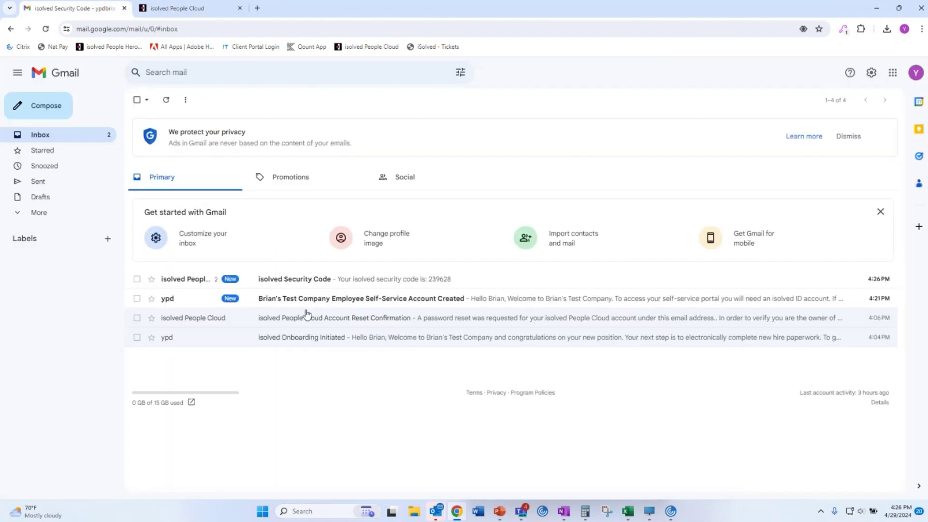
left_click(307, 283)
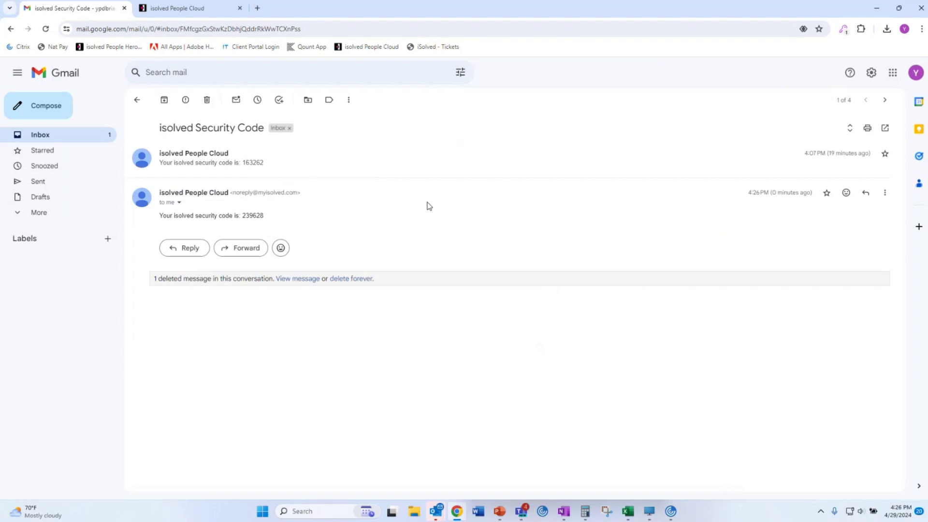
left_click_drag(281, 218, 242, 215)
right_click(255, 216)
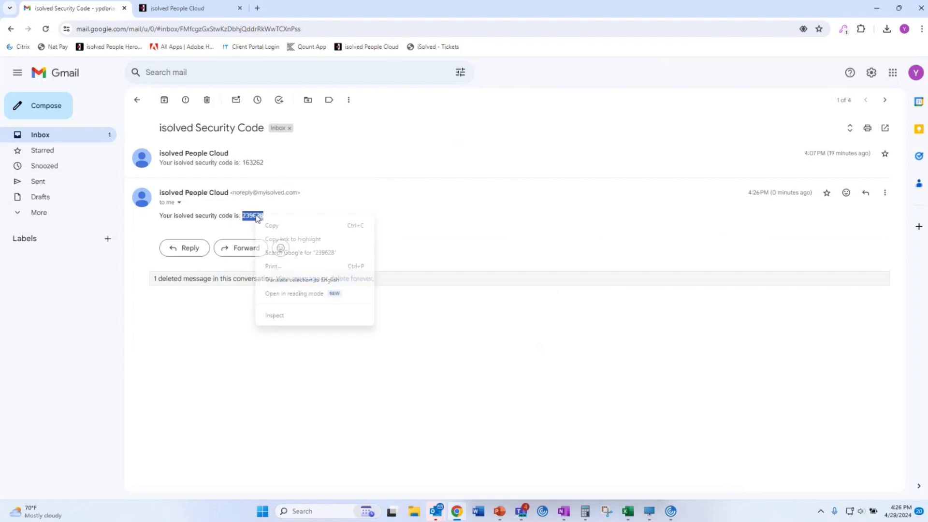
left_click(269, 224)
left_click(194, 8)
Submit the code, skip extra login setup, pick the employee profile, and accept tax-form consent.
key("ctrl+v")
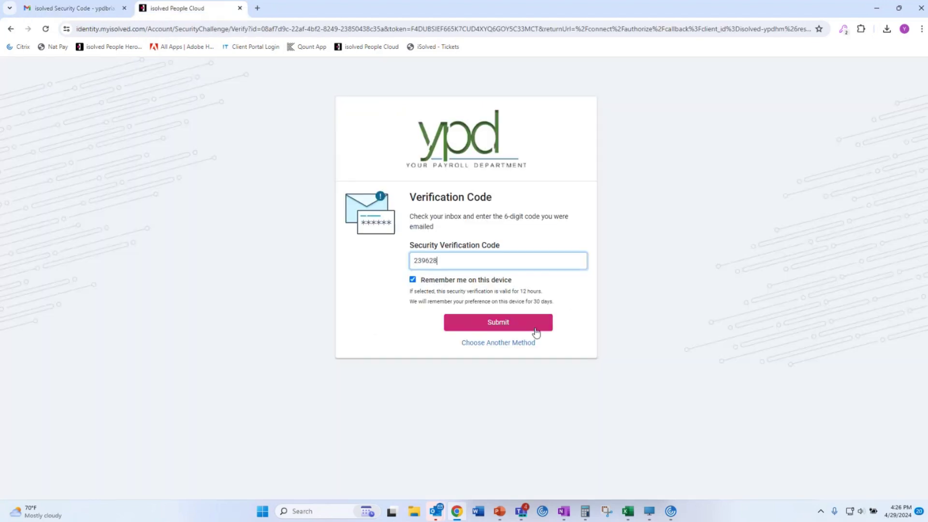
left_click(533, 328)
left_click(464, 266)
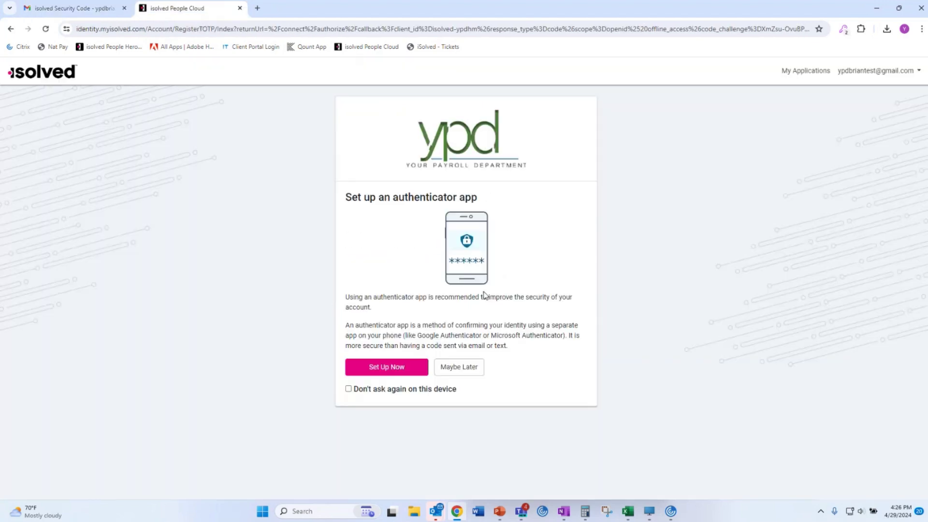
left_click(459, 368)
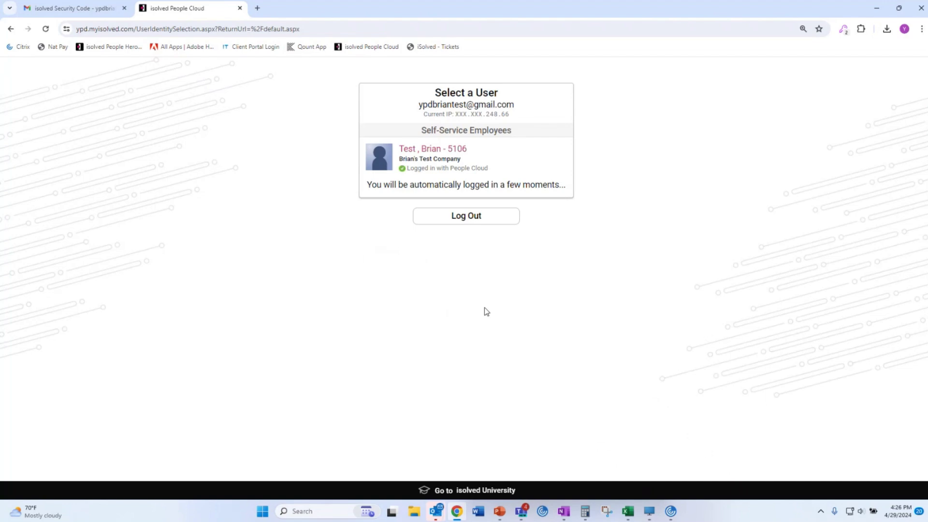
left_click(481, 160)
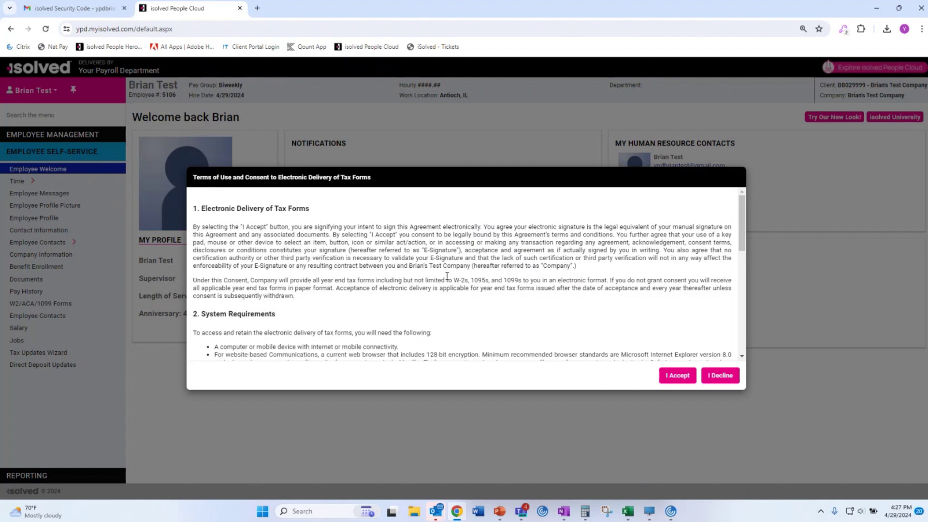
scroll(442, 275, "down", 10)
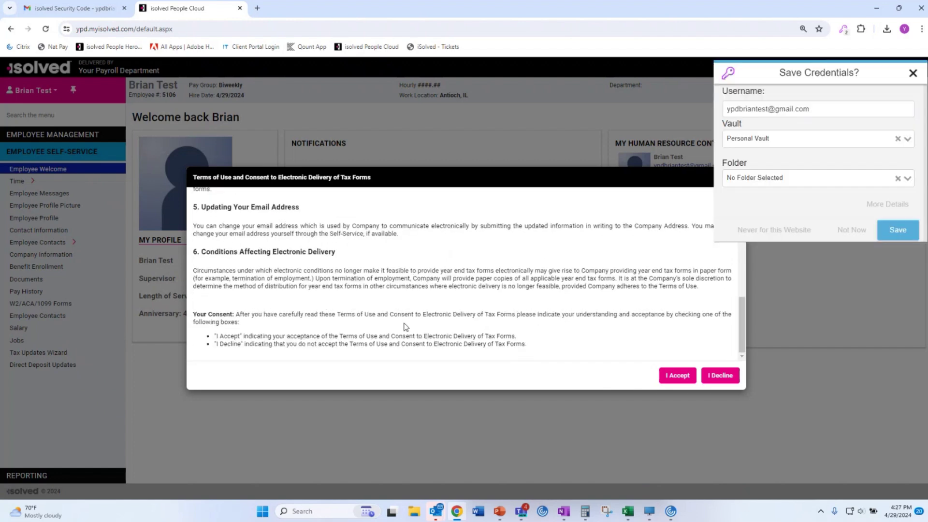
left_click(912, 73)
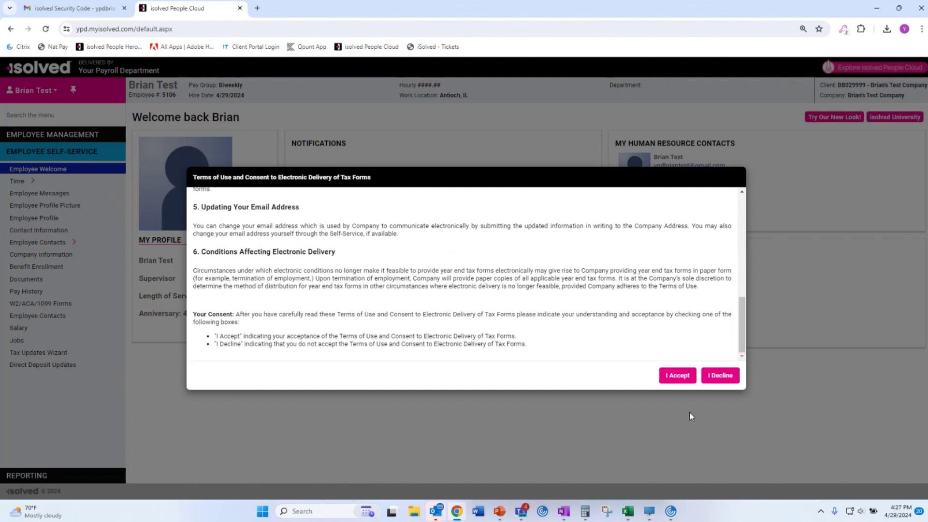
left_click(677, 377)
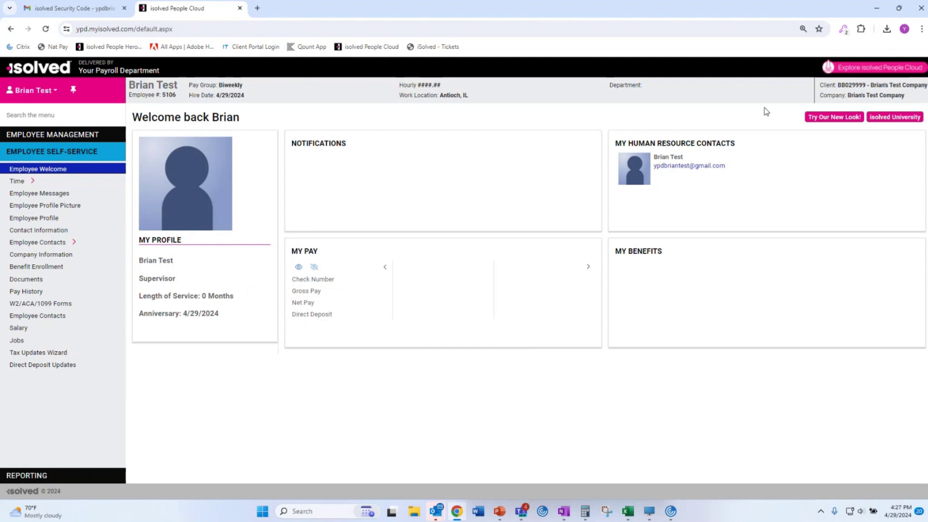
left_click(839, 118)
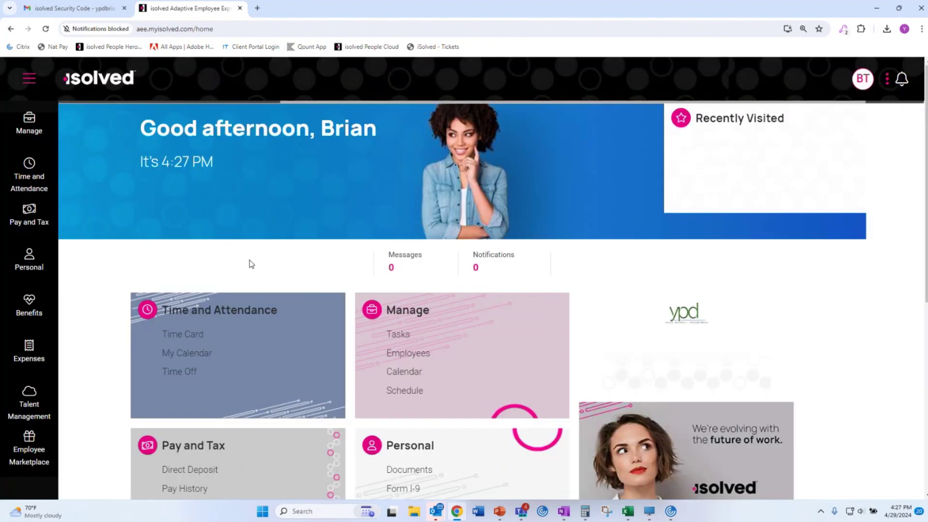
left_click(921, 29)
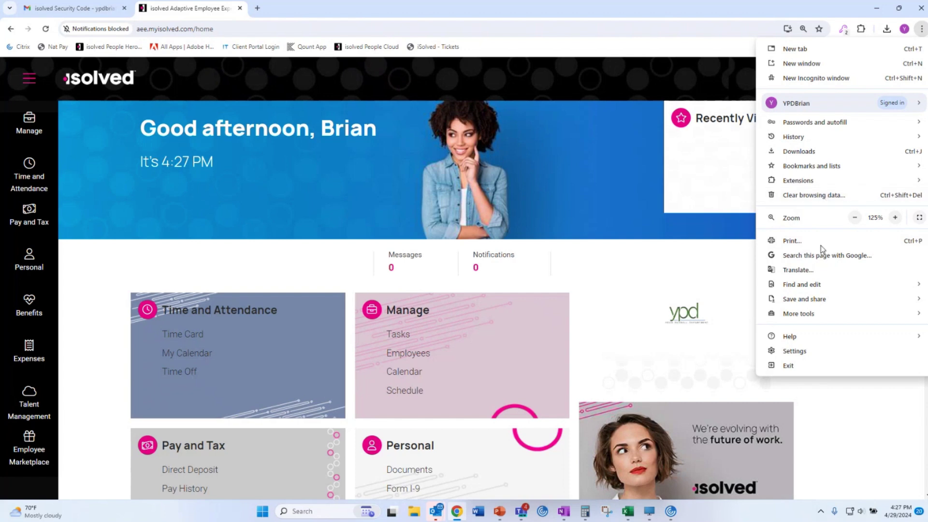
mouse_move(817, 318)
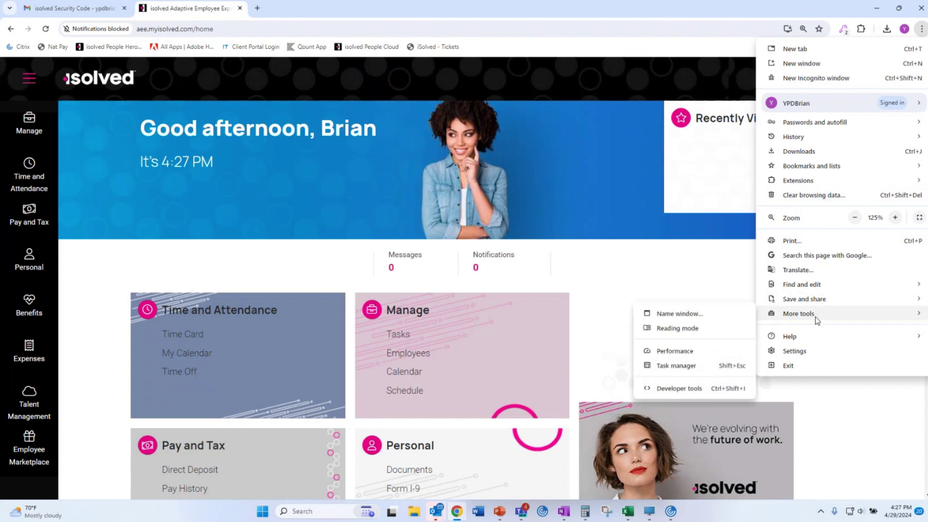
left_click(699, 389)
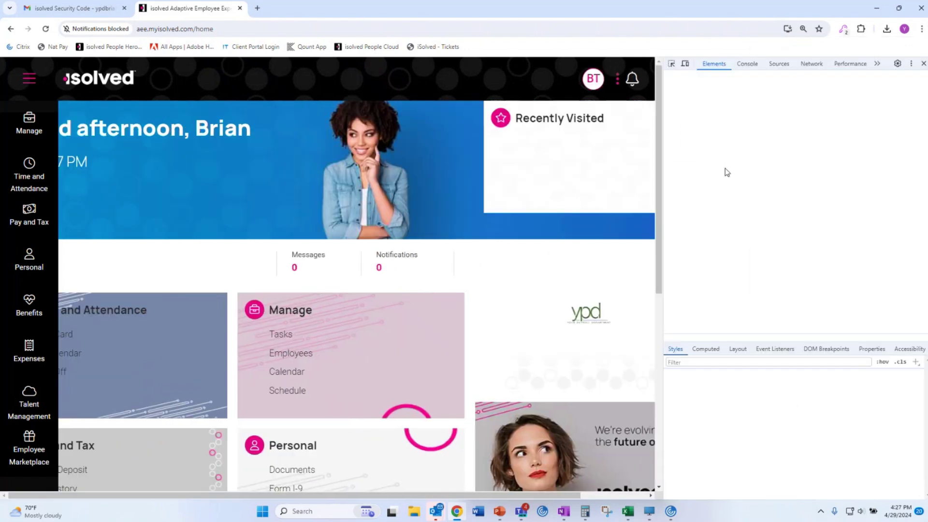
left_click(686, 64)
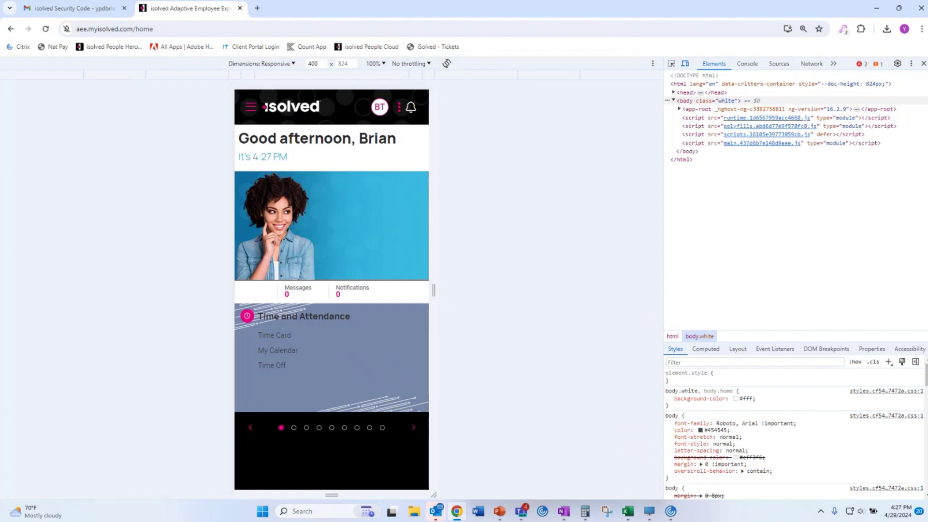
left_click(413, 427)
left_click(412, 428)
left_click(413, 428)
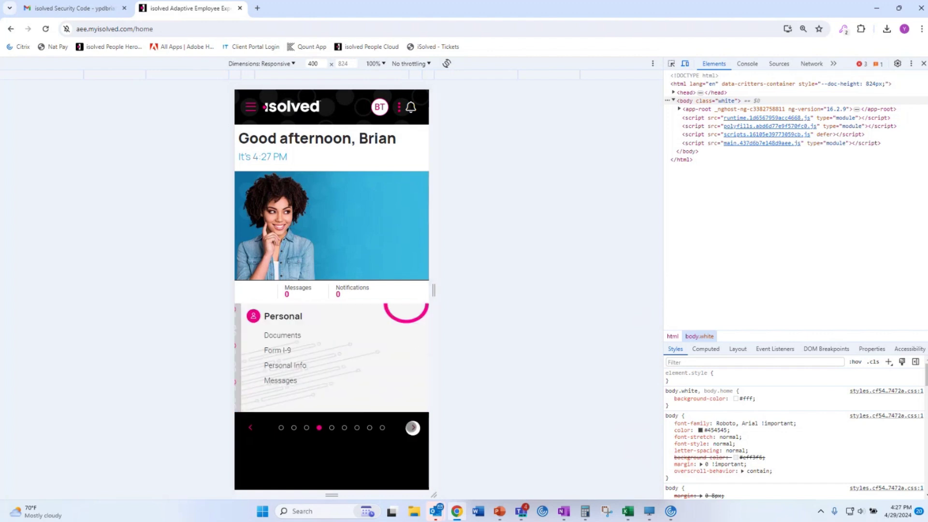
left_click(413, 428)
left_click(251, 428)
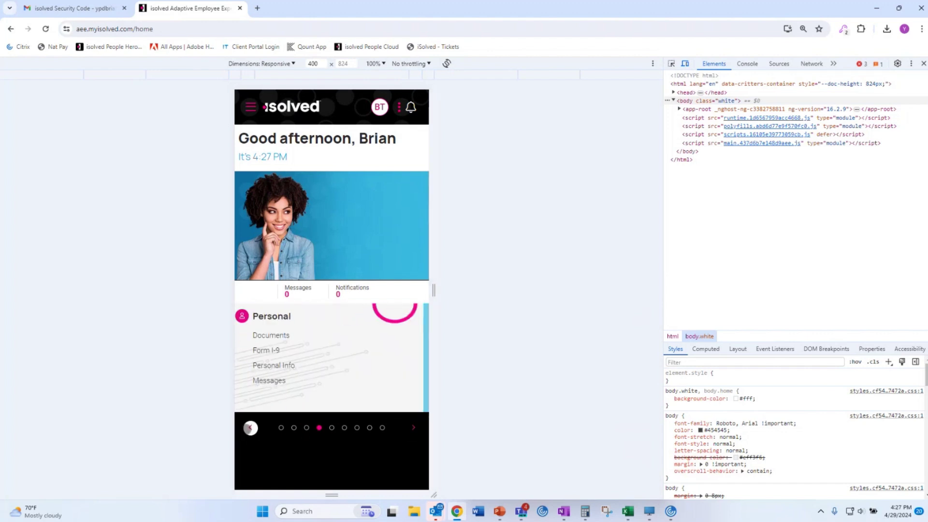
left_click(250, 428)
left_click(251, 428)
left_click(251, 428)
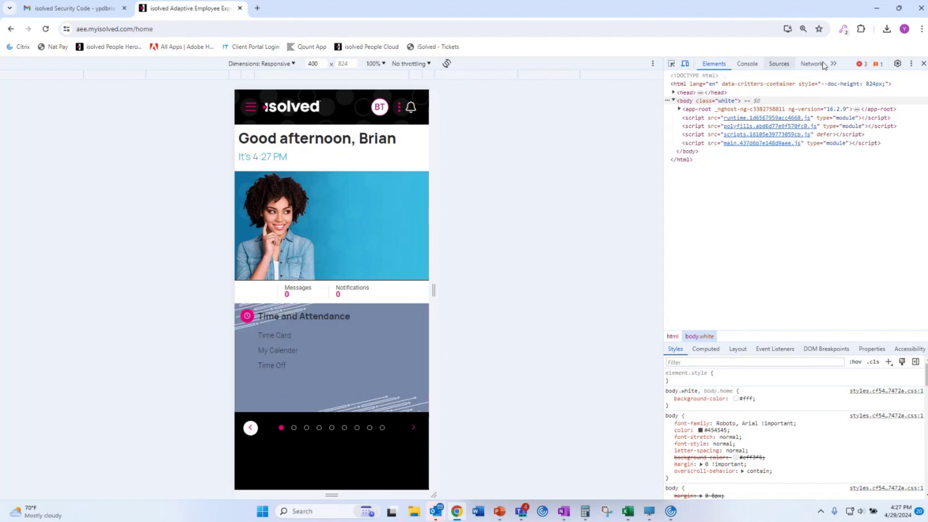
left_click(684, 63)
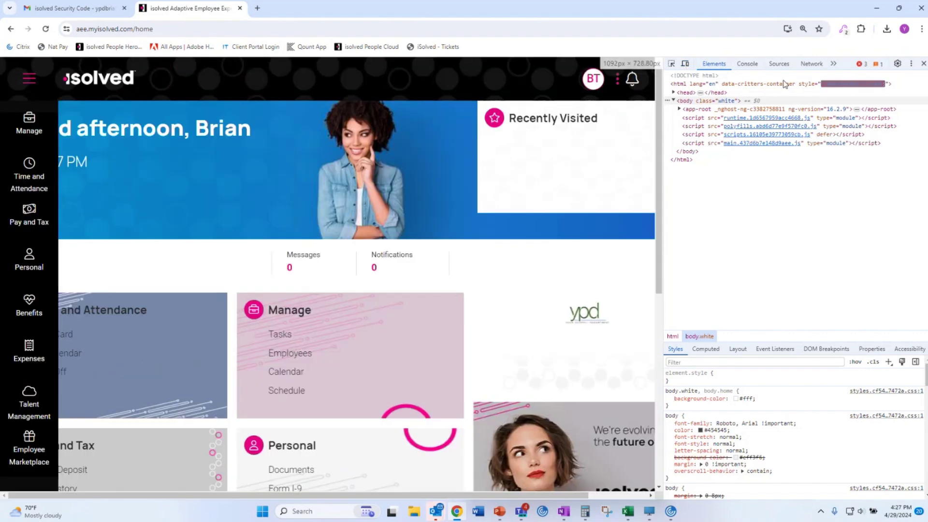
left_click(924, 64)
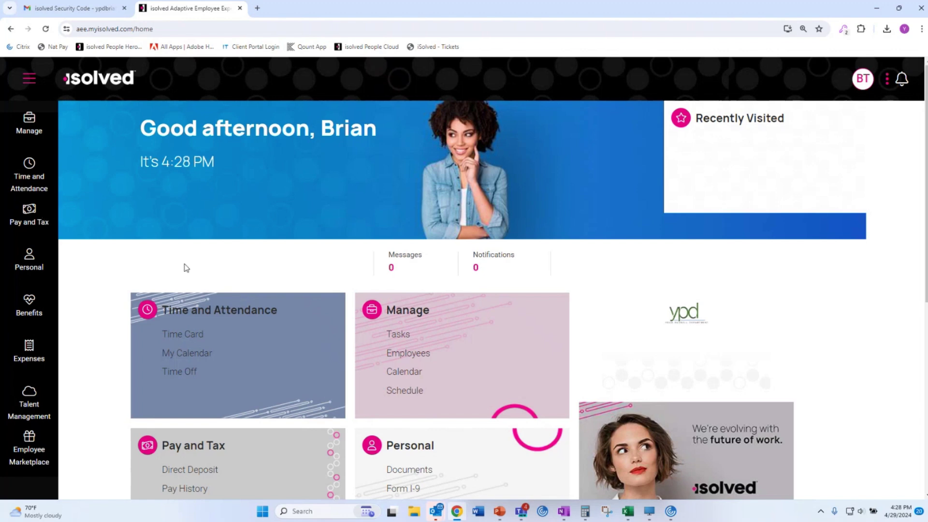
Start a new direct deposit with the saved routing number and account type Checking.
scroll(186, 268, "down", 2)
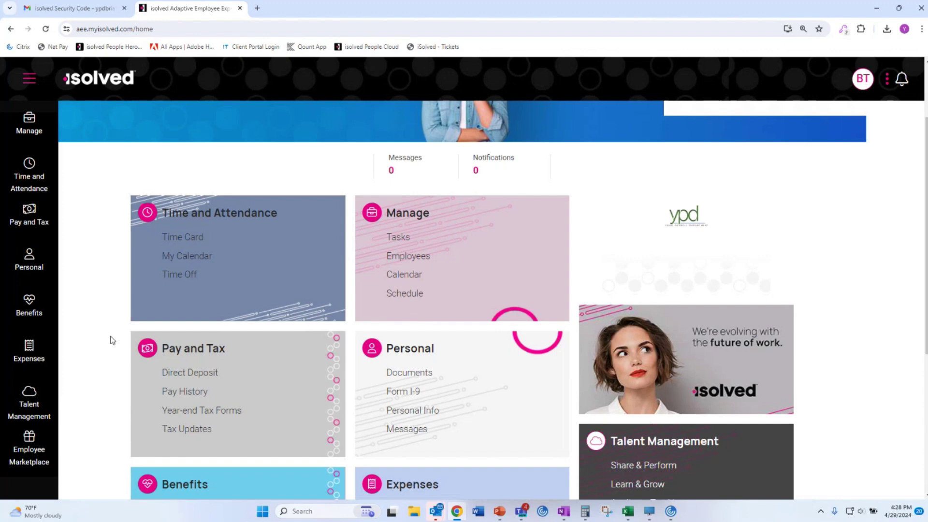
scroll(111, 341, "down", 2)
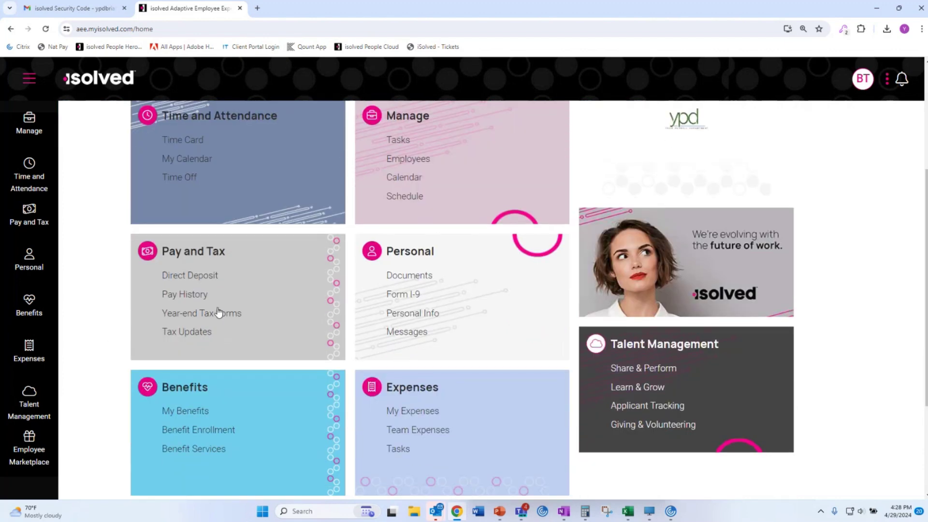
left_click(191, 278)
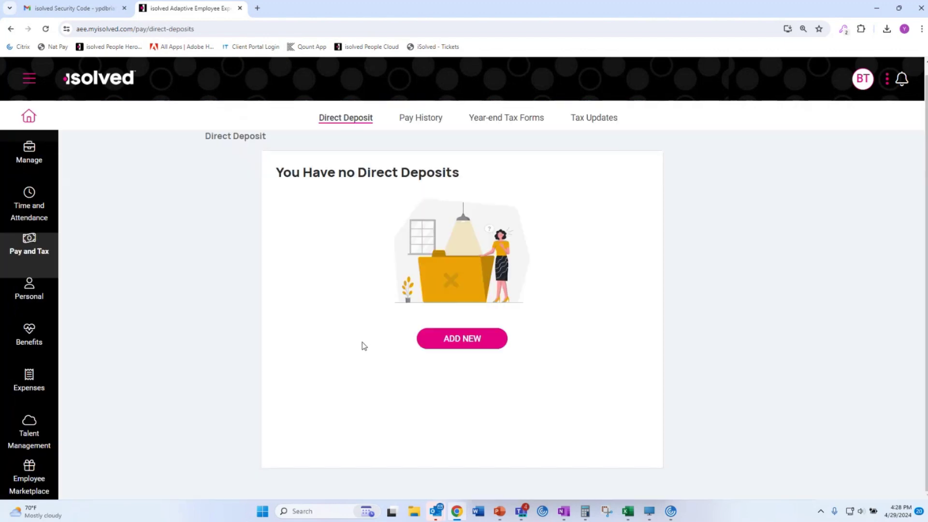
left_click(452, 346)
left_click(349, 251)
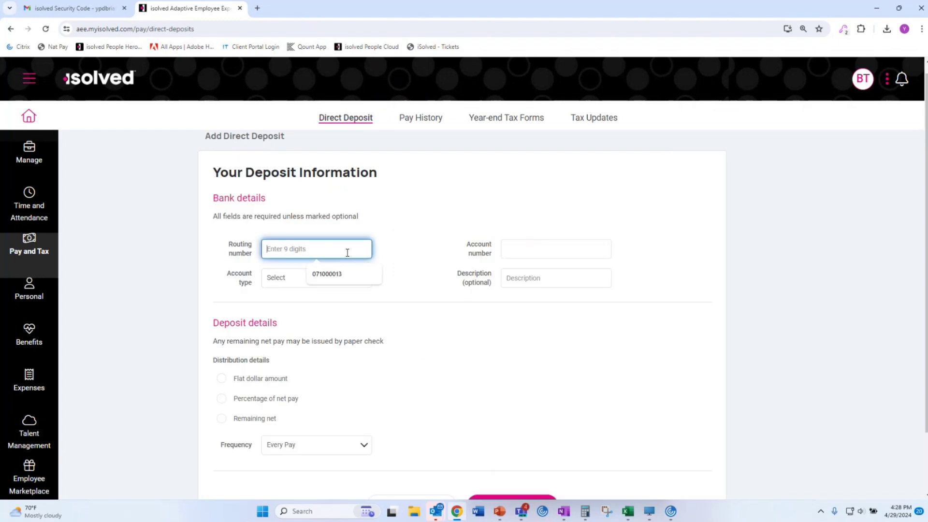
left_click(343, 279)
left_click(355, 280)
left_click(339, 300)
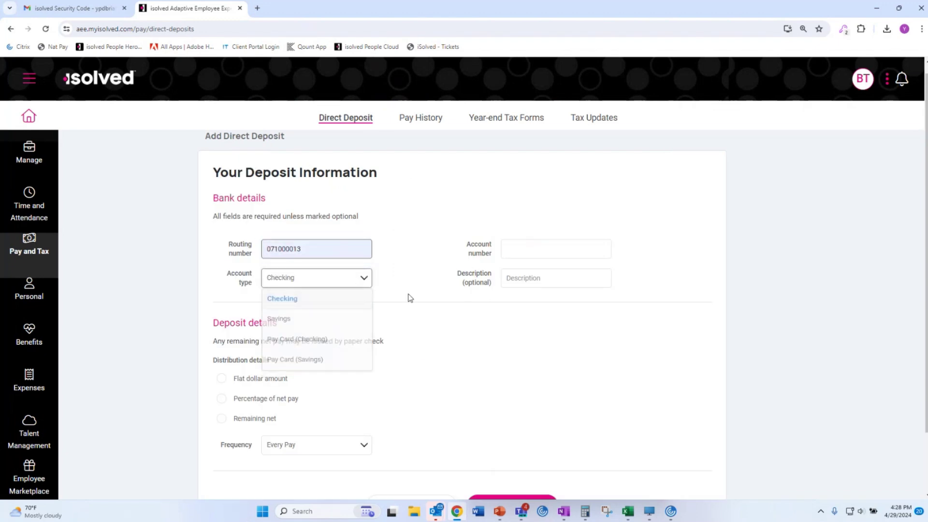
Enter the bank account number, deposit the remaining net pay, save, and open Tax Updates.
left_click(588, 250)
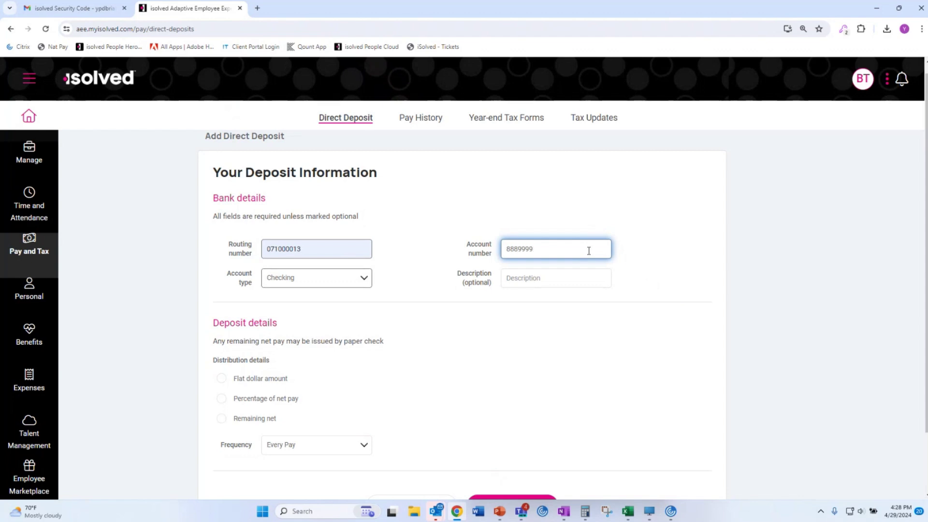
left_click(223, 420)
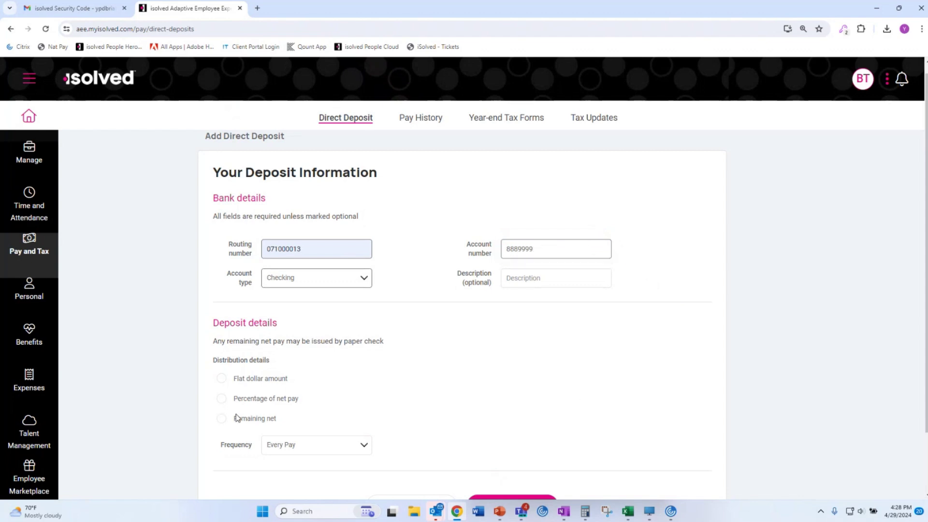
scroll(375, 422, "down", 2)
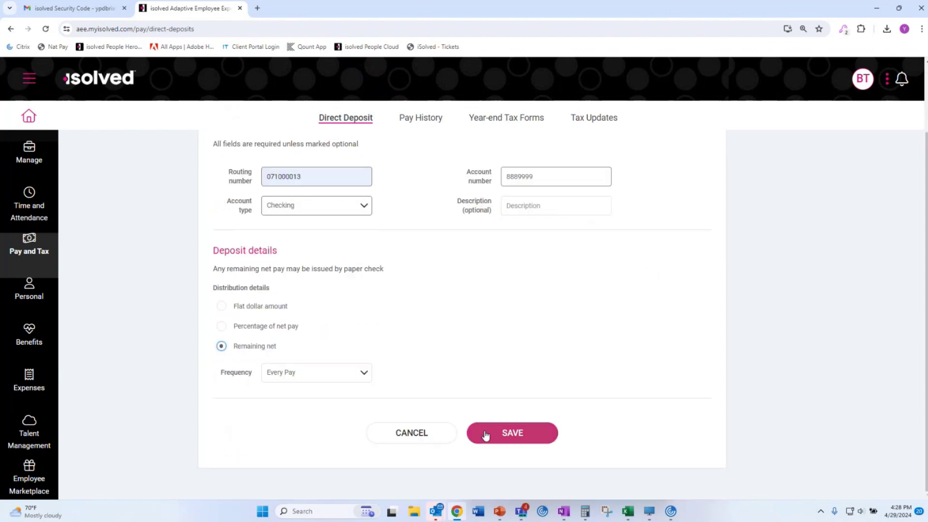
left_click(485, 454)
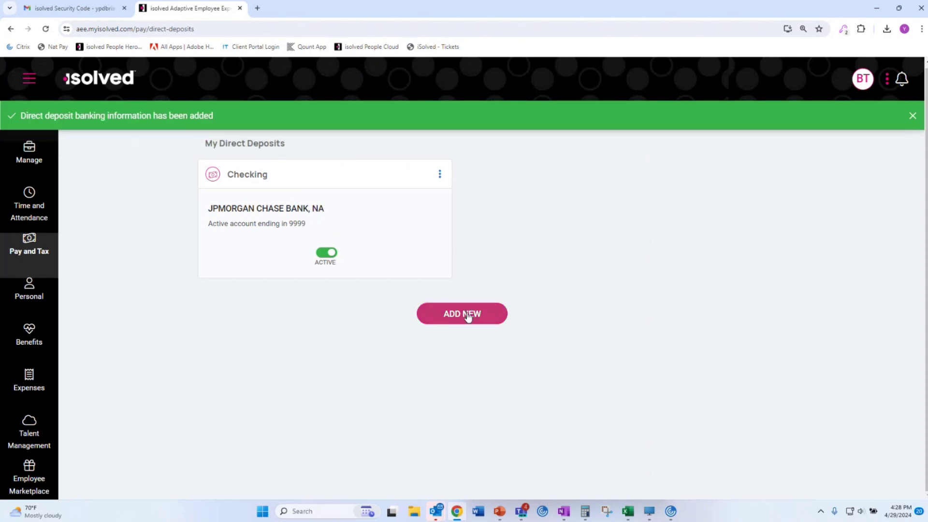
left_click(32, 244)
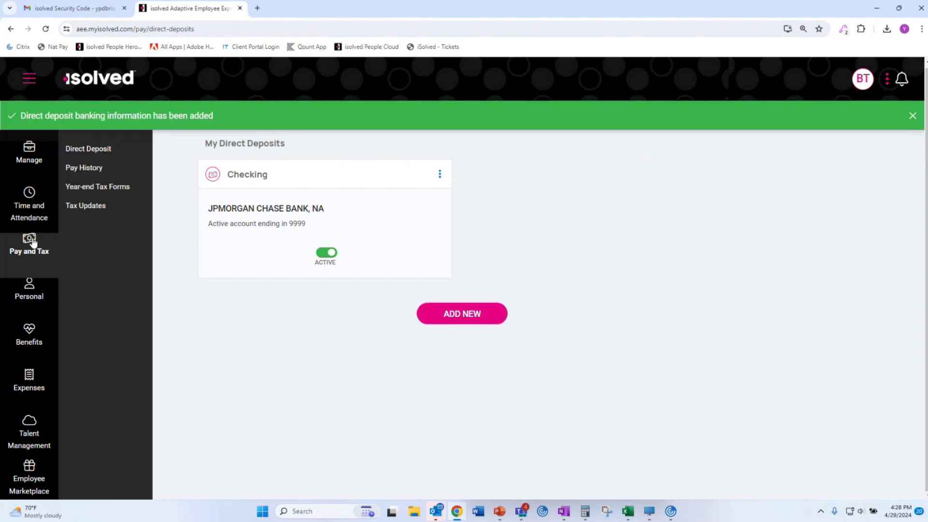
left_click(105, 207)
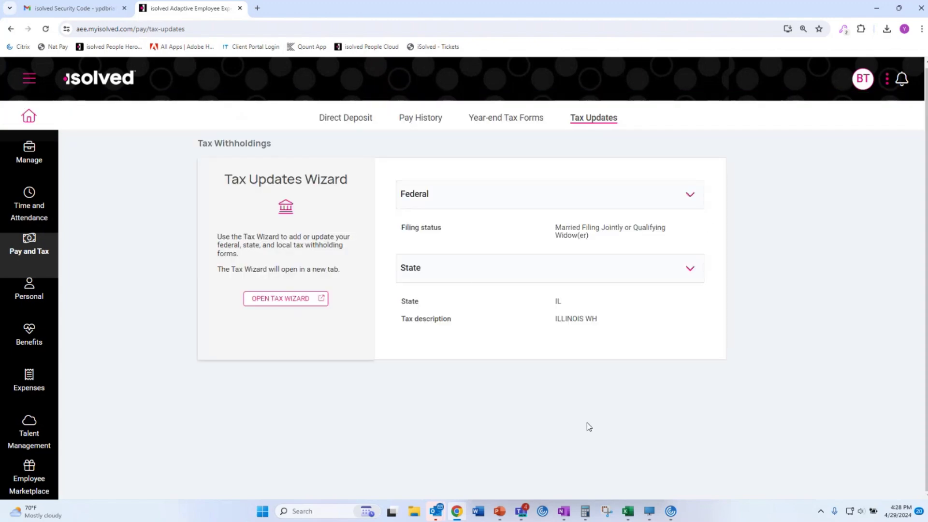
Launch the withholding wizard for Illinois only, answering not a military spouse, English, IL-W-4.
left_click(444, 275)
left_click(277, 300)
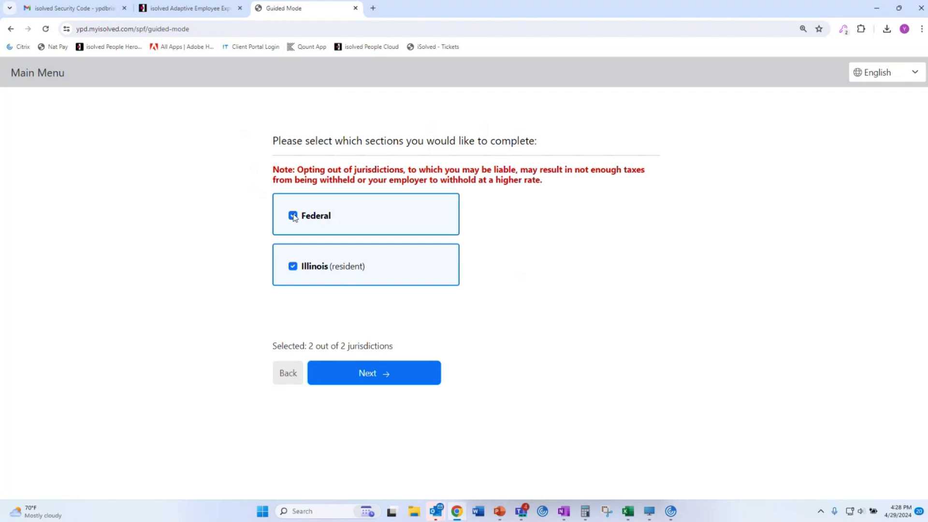
left_click(292, 215)
left_click(370, 372)
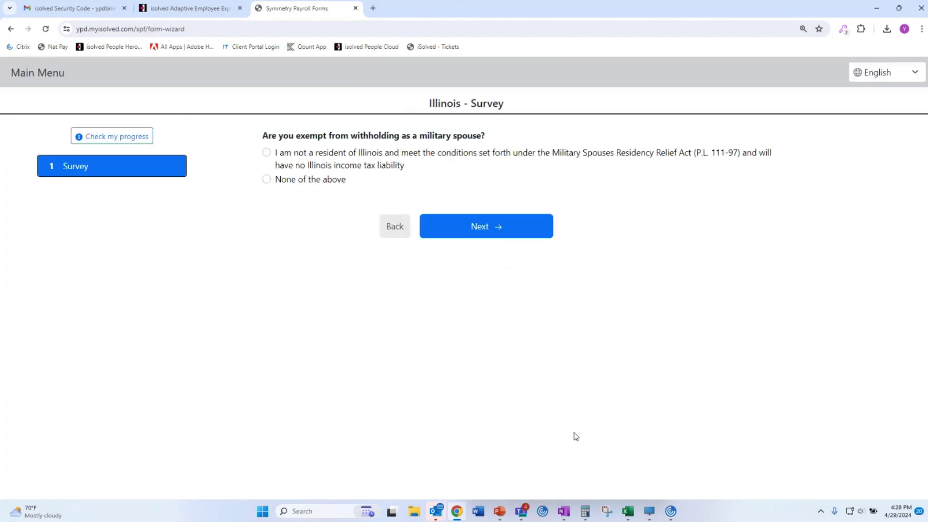
left_click(301, 182)
left_click(470, 219)
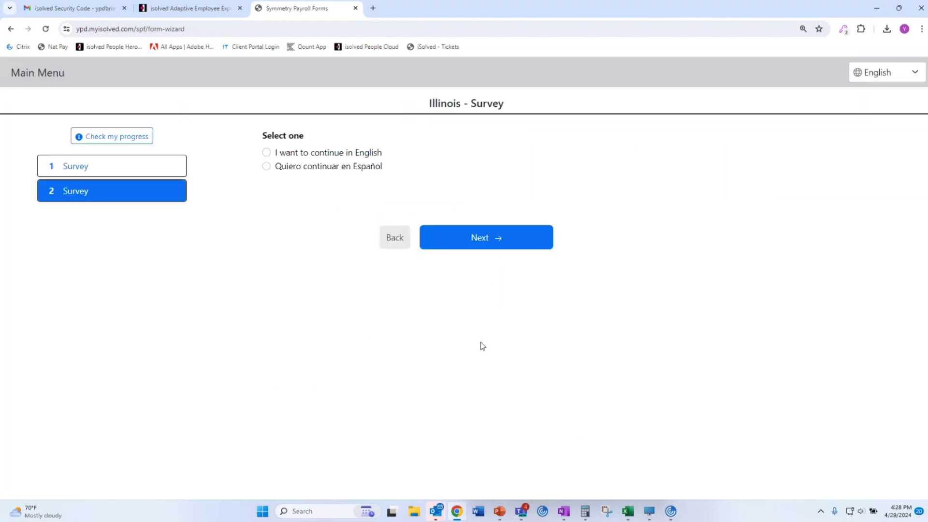
left_click(340, 156)
left_click(473, 250)
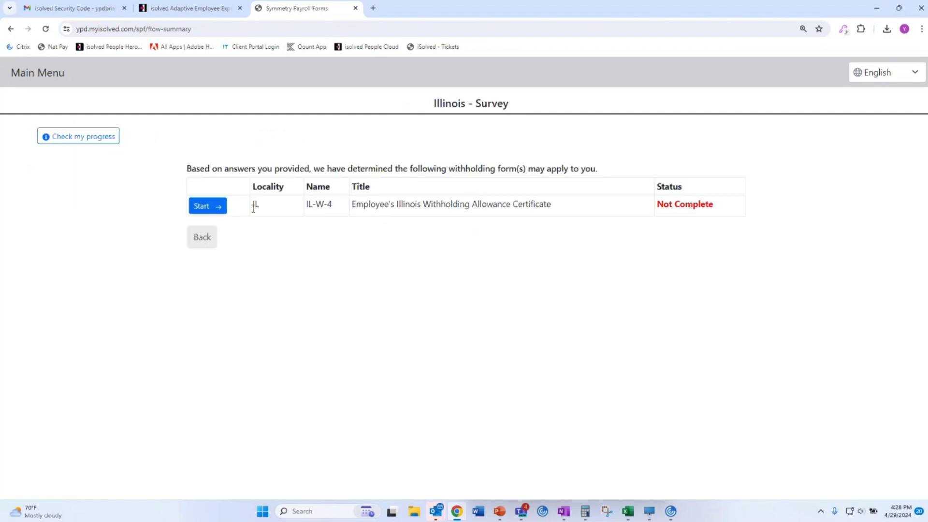
left_click(221, 208)
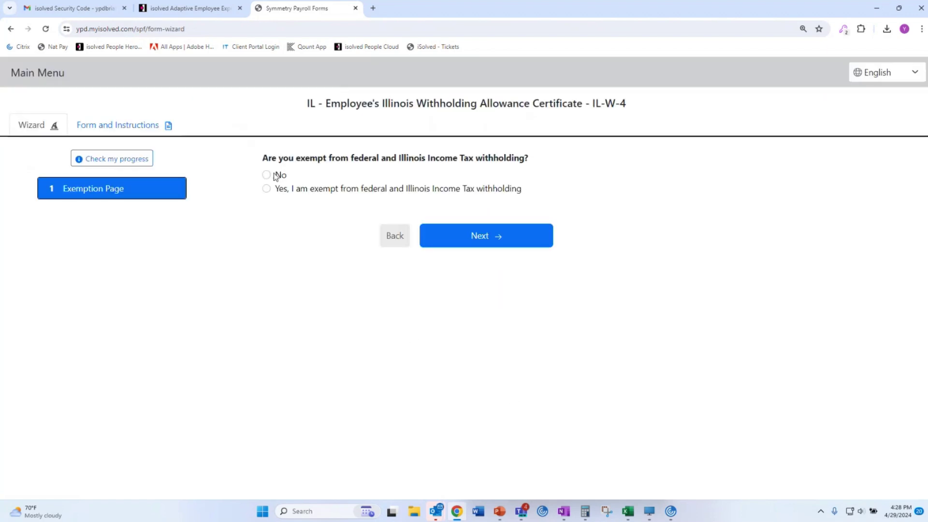
Answer not exempt, None of the above on income, and enter 2 dependents.
left_click(278, 180)
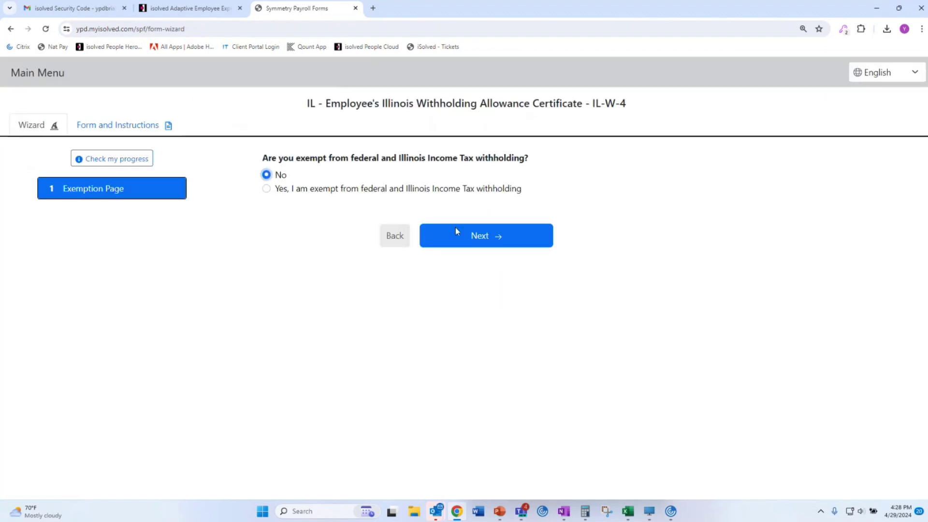
left_click(499, 236)
left_click(310, 203)
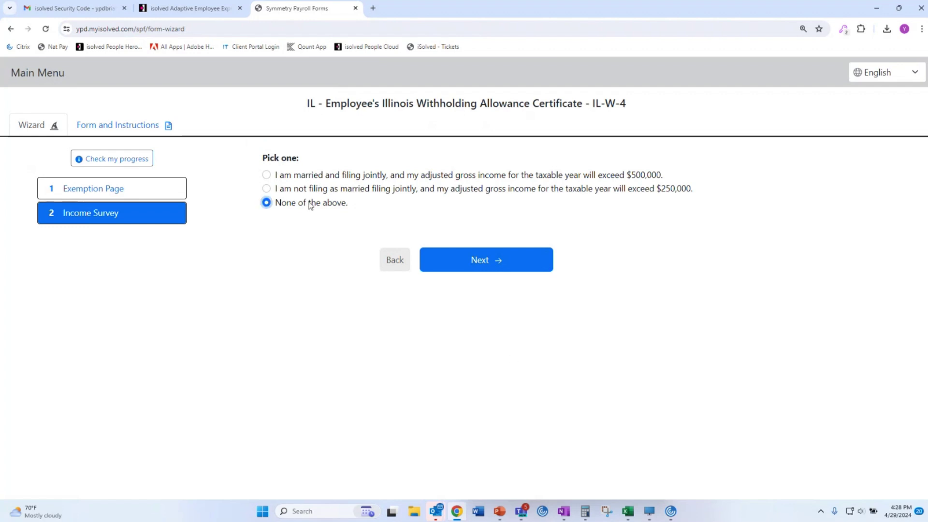
left_click(517, 267)
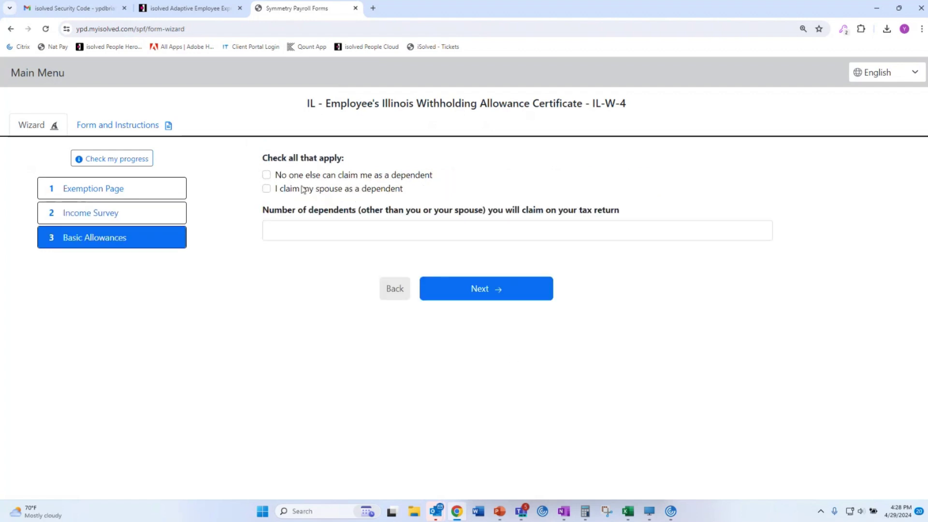
left_click(300, 226)
type("2")
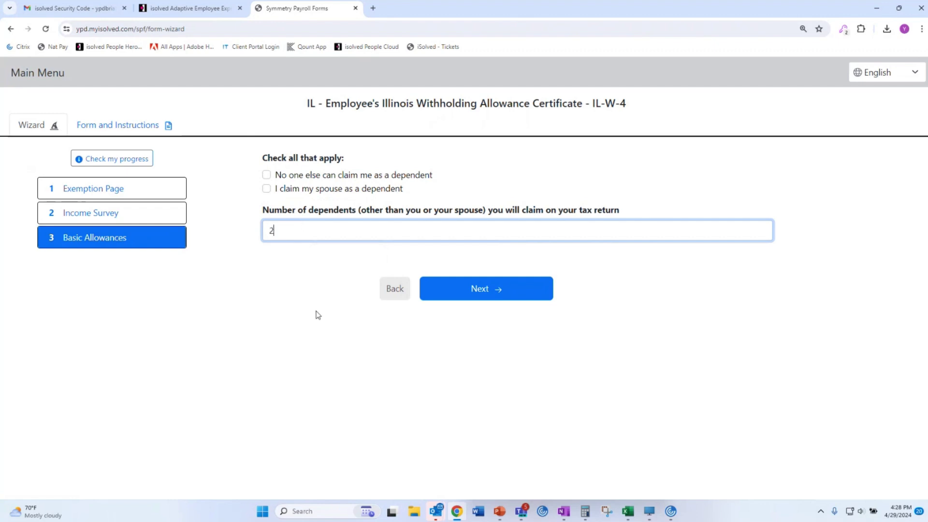
left_click(445, 296)
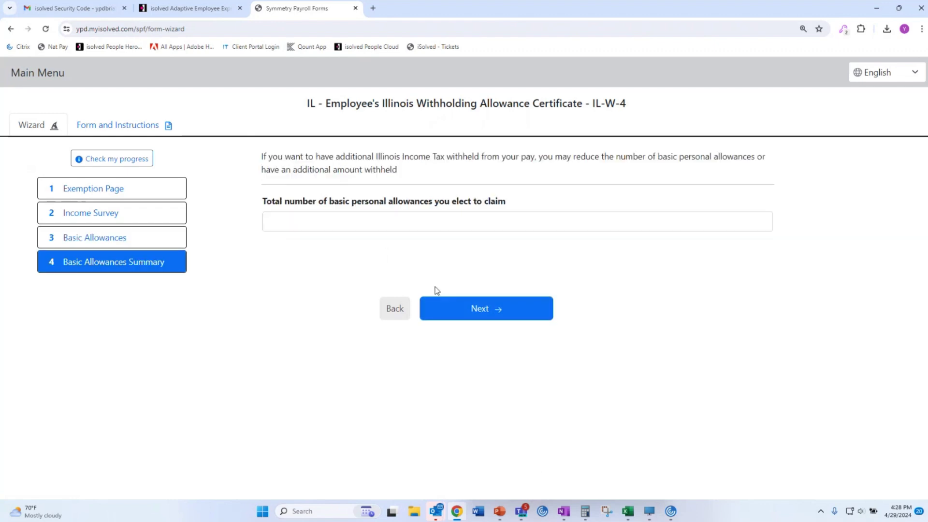
Enter 0 total allowances, deductions, additional allowances and additional withholding, reaching the review page.
left_click(382, 222)
type("0")
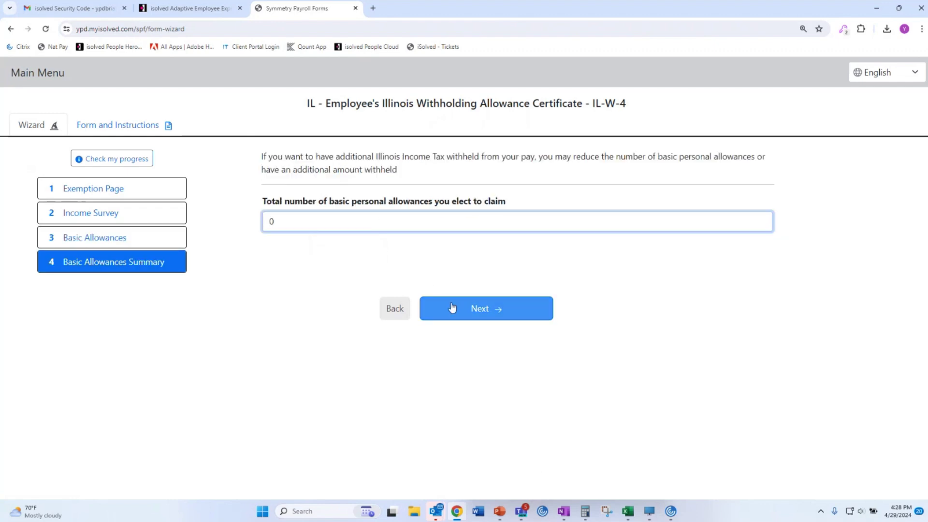
left_click(451, 304)
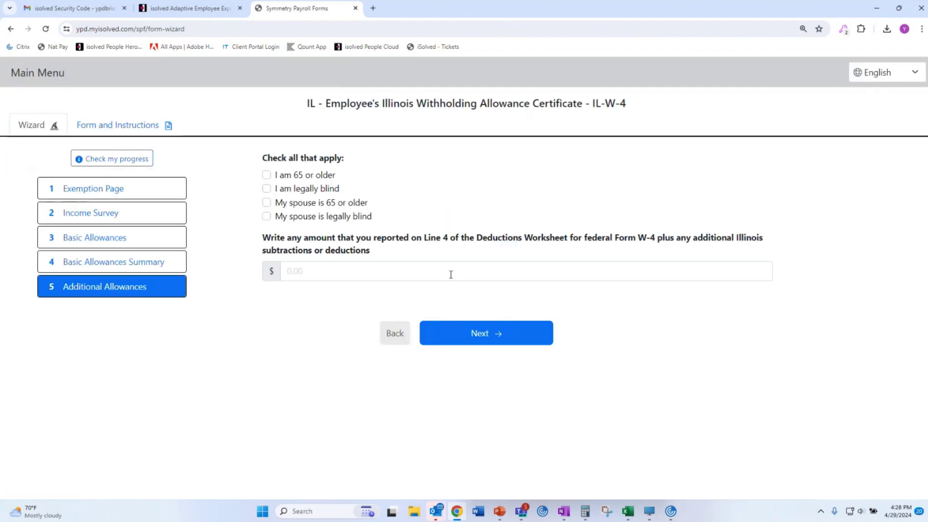
left_click(451, 274)
type("0")
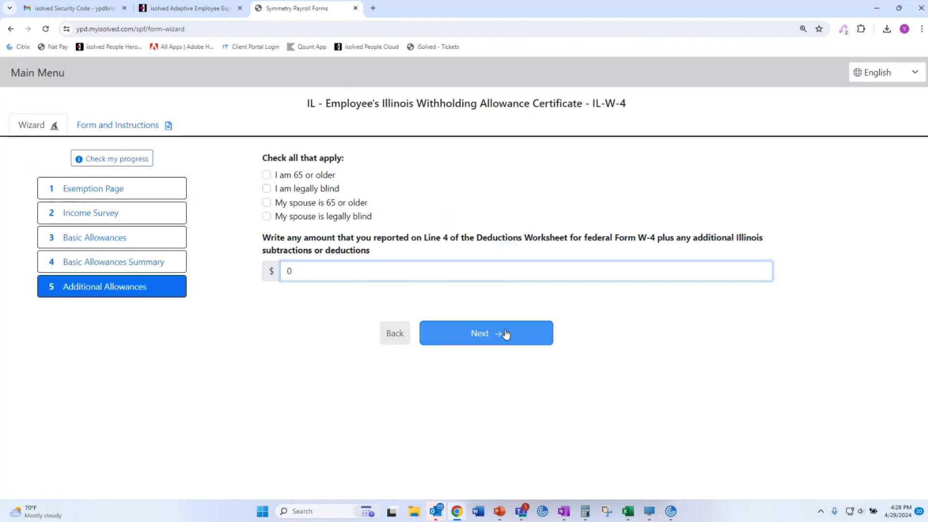
left_click(505, 334)
left_click(447, 225)
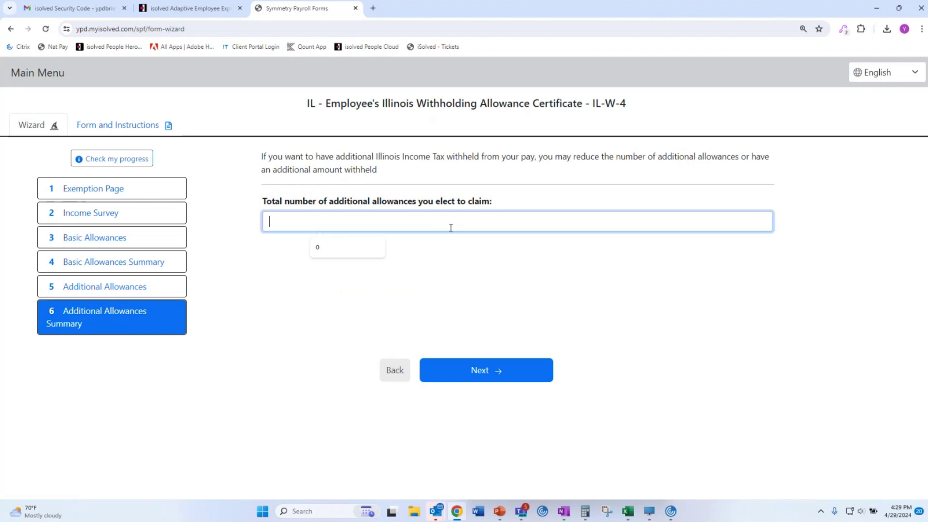
type("0")
left_click(487, 372)
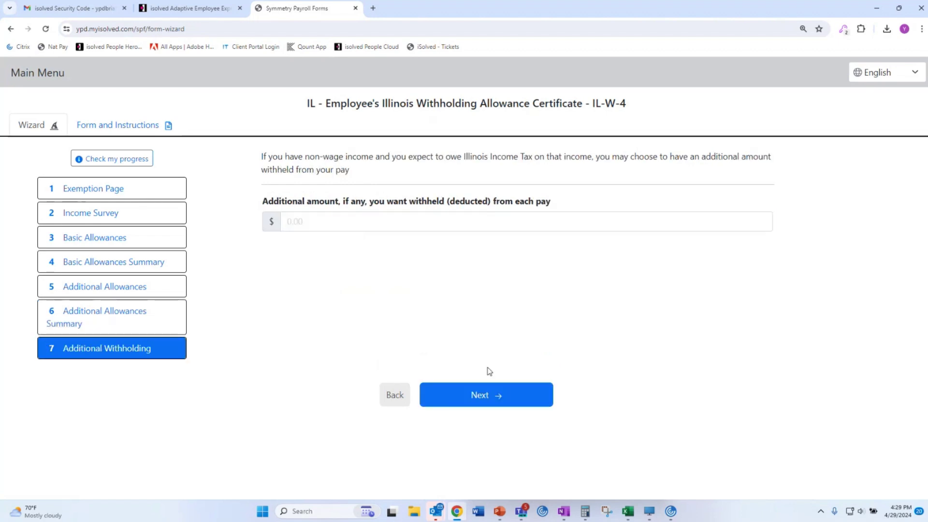
left_click(401, 215)
type("0")
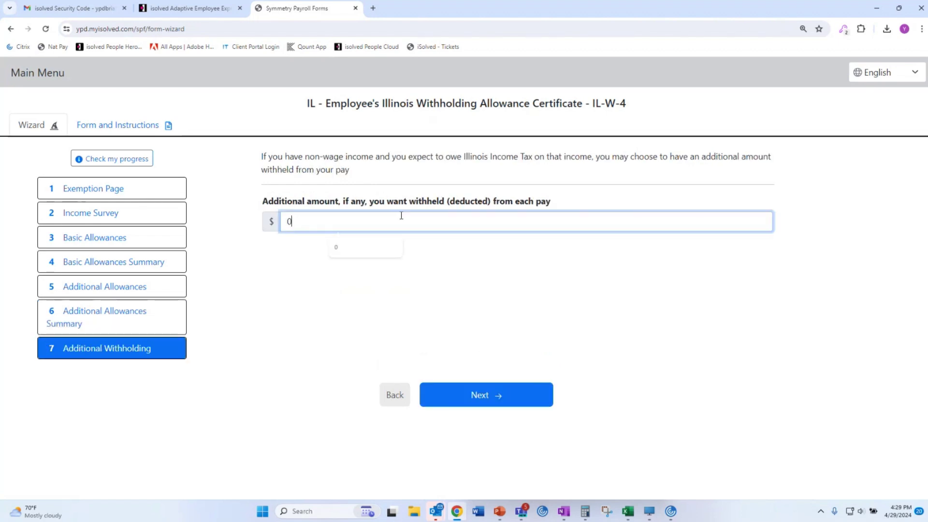
left_click(525, 402)
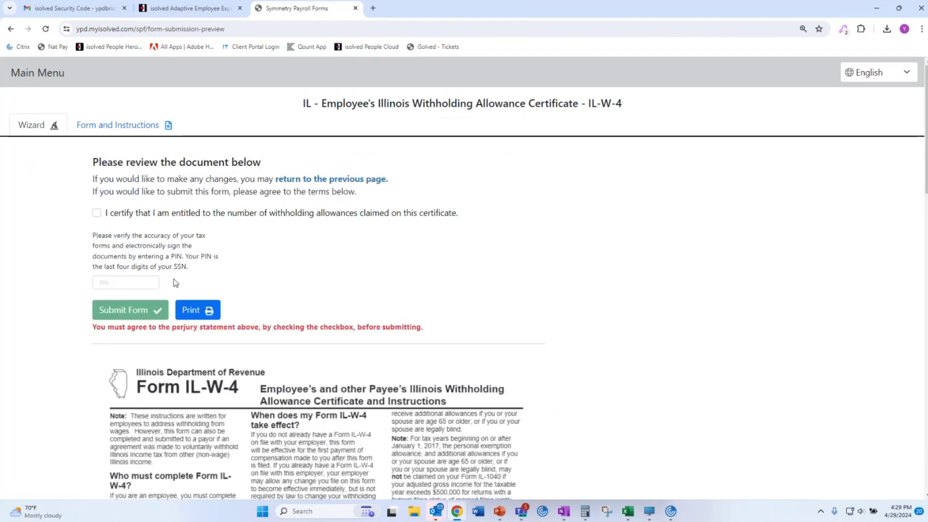
Certify the IL-W-4, sign it with the PIN, submit it, and close the forms tab.
left_click(97, 213)
left_click(120, 280)
type("9999")
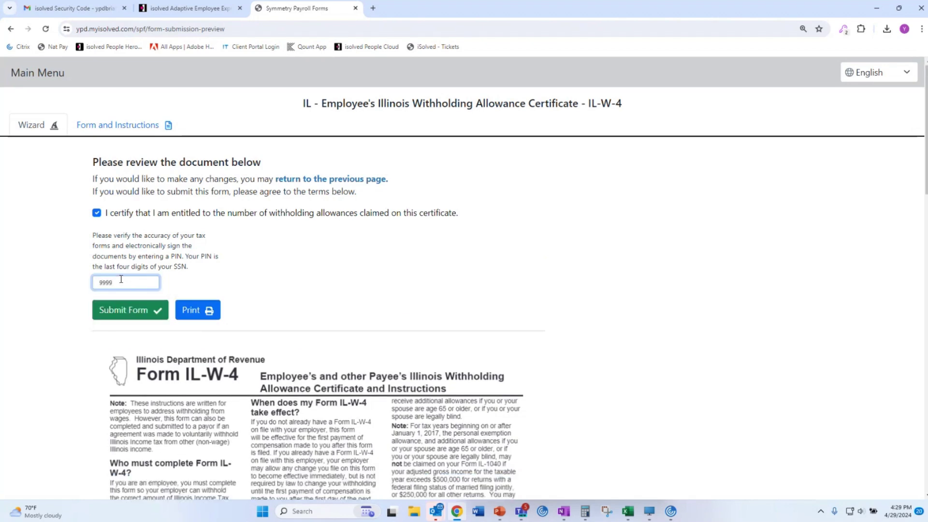
left_click(129, 309)
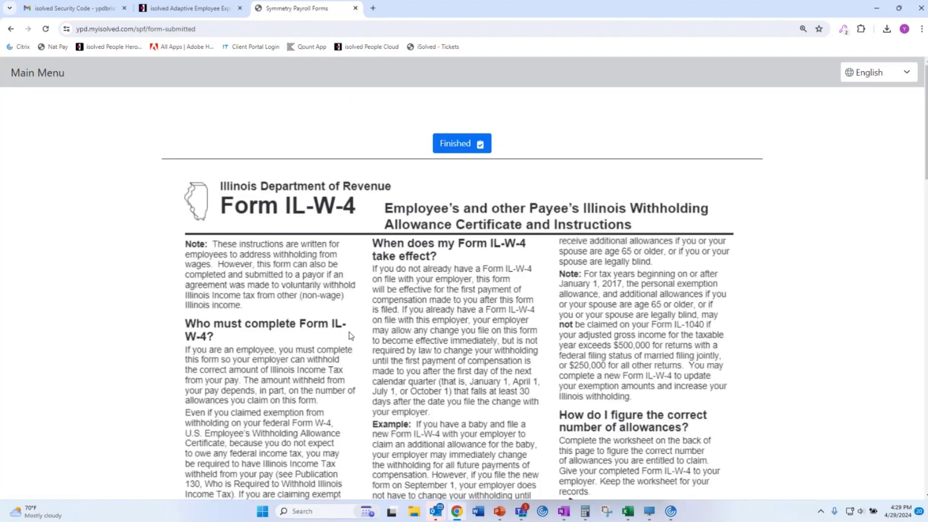
left_click(468, 148)
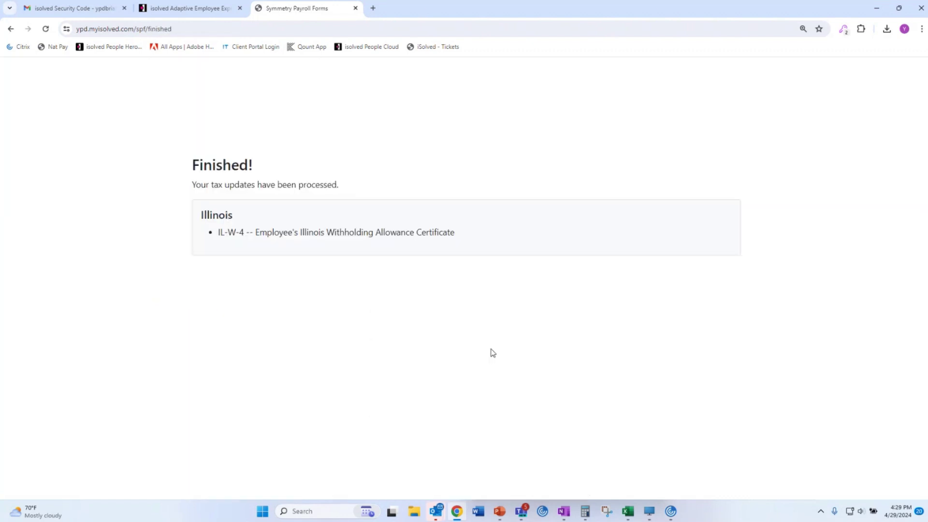
left_click(355, 8)
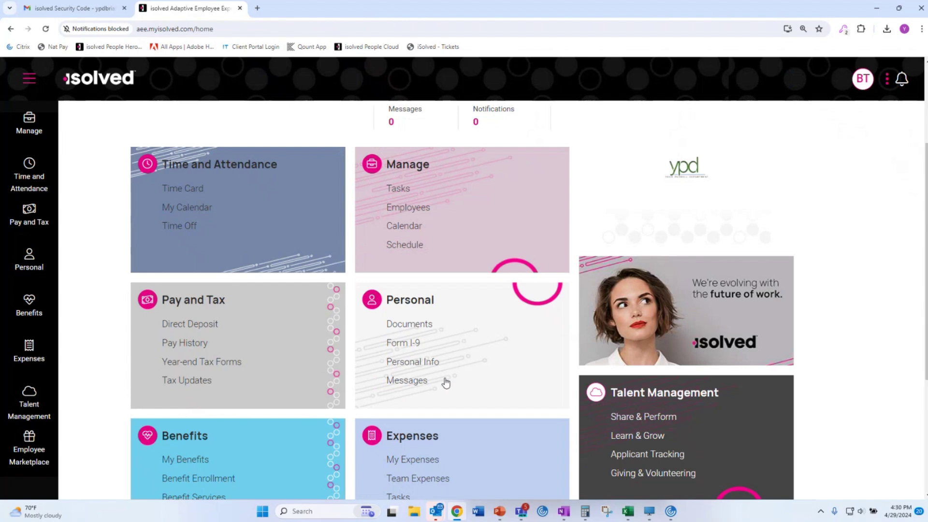
Change the street name in the employee's Personal Info address to 'Easy' and save.
scroll(444, 395, "down", 1)
left_click(414, 313)
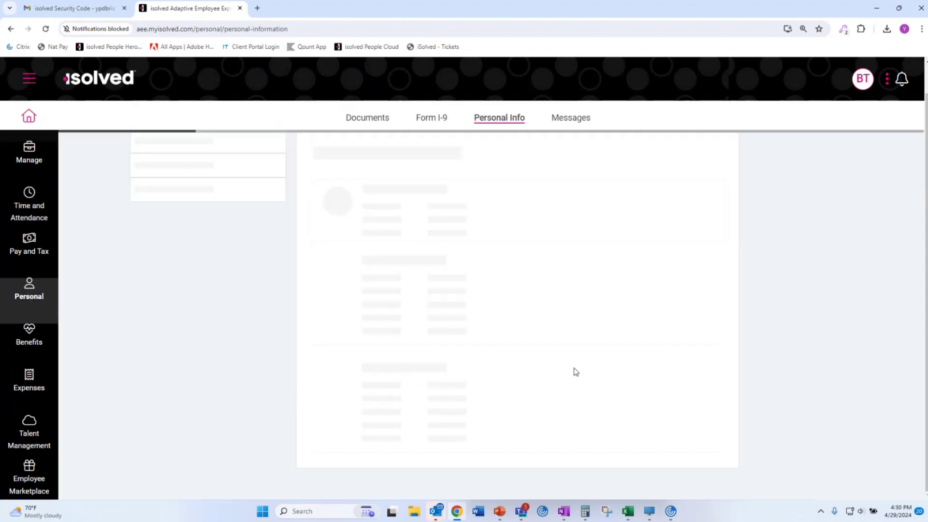
left_click(162, 198)
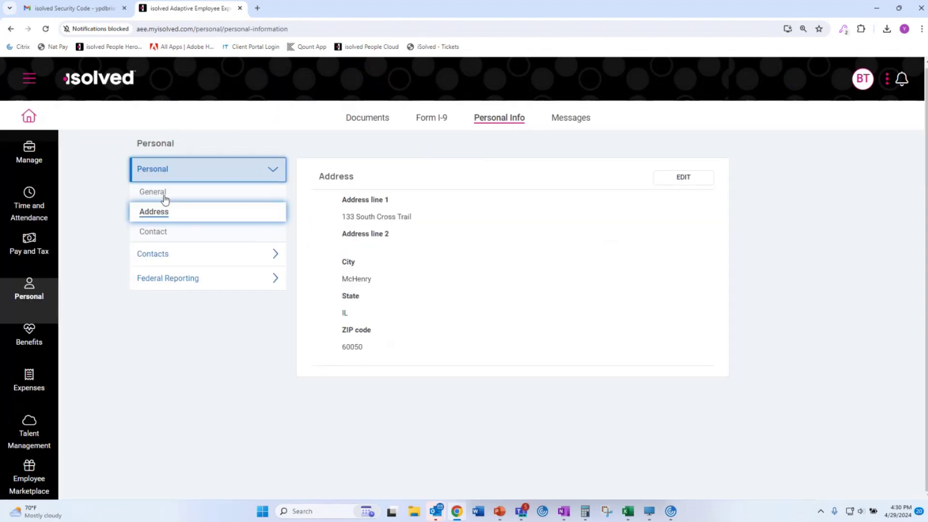
left_click(684, 177)
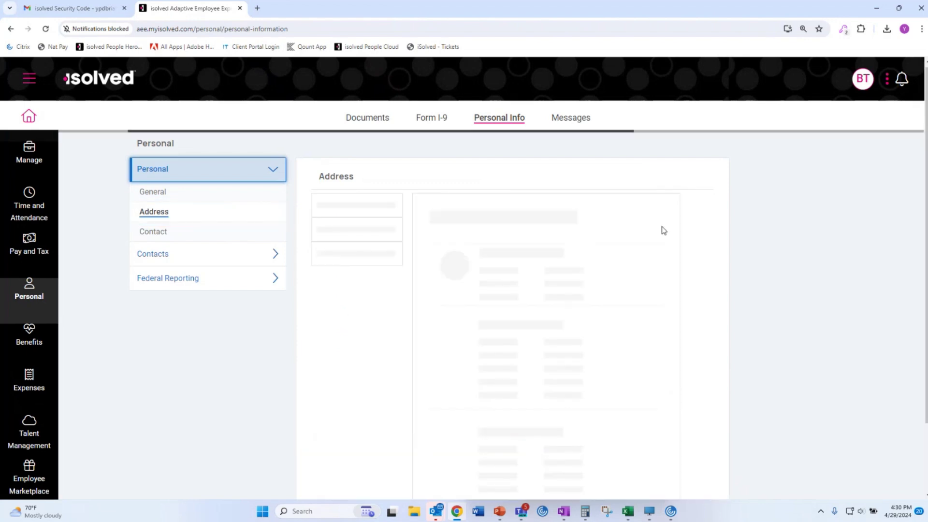
left_click(437, 234)
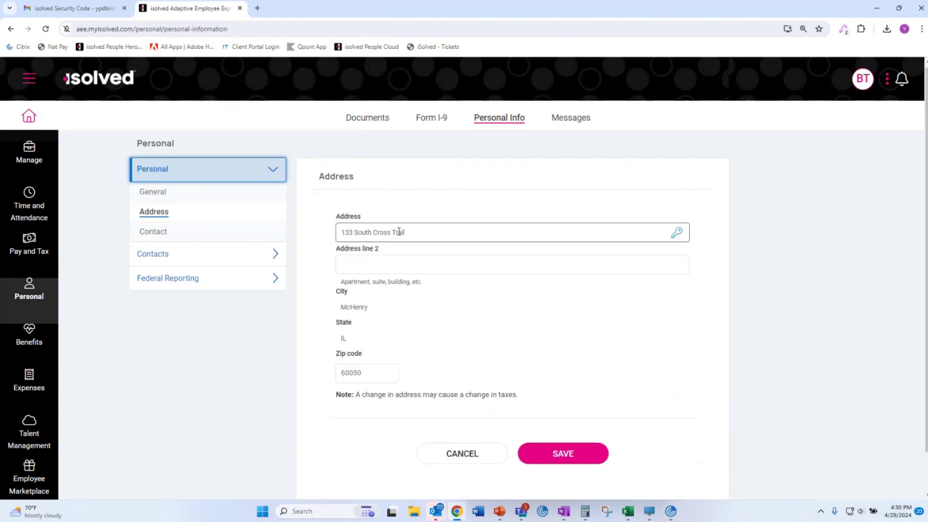
left_click_drag(405, 233, 354, 234)
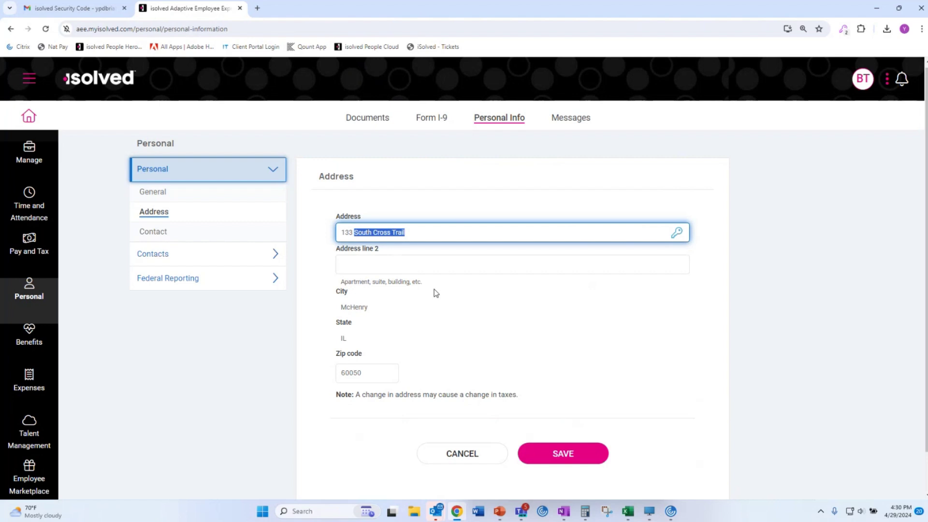
type("Easy")
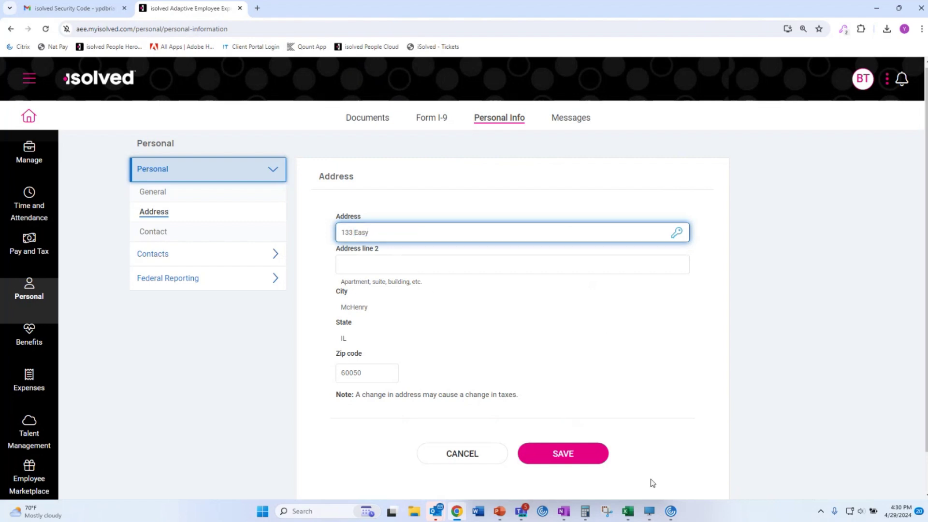
left_click(563, 455)
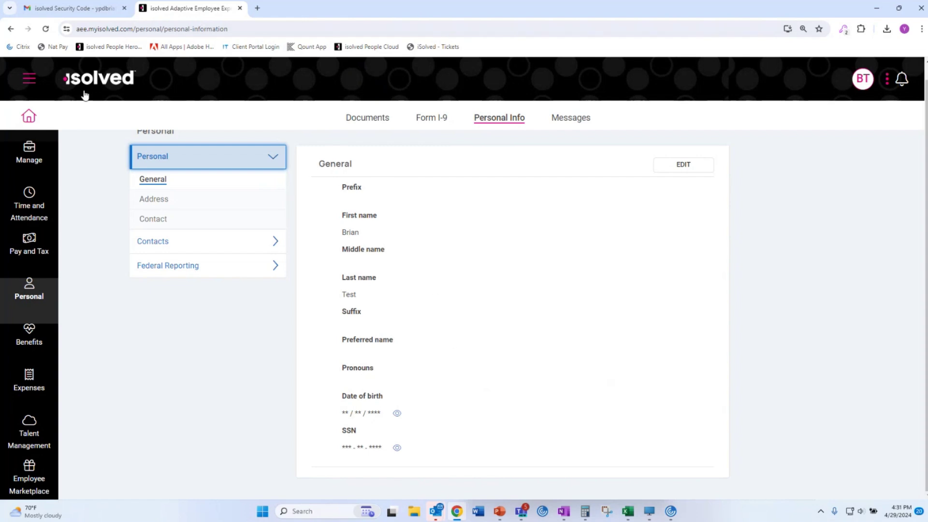
Log out of the employee portal from the account menu.
left_click(29, 78)
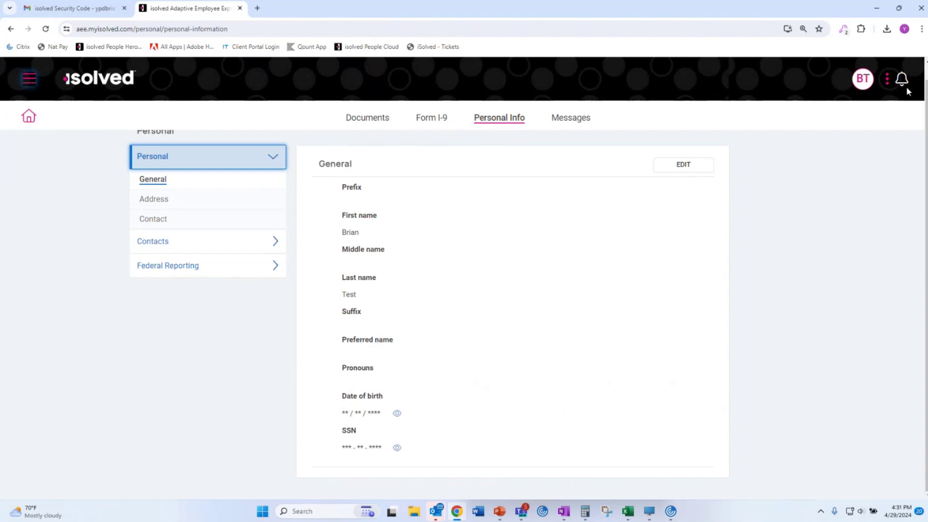
left_click(863, 79)
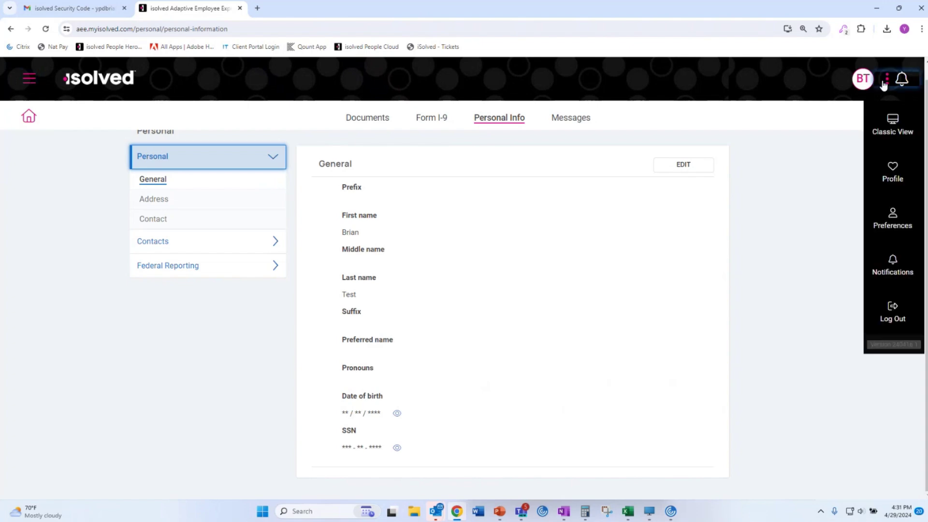
left_click(894, 323)
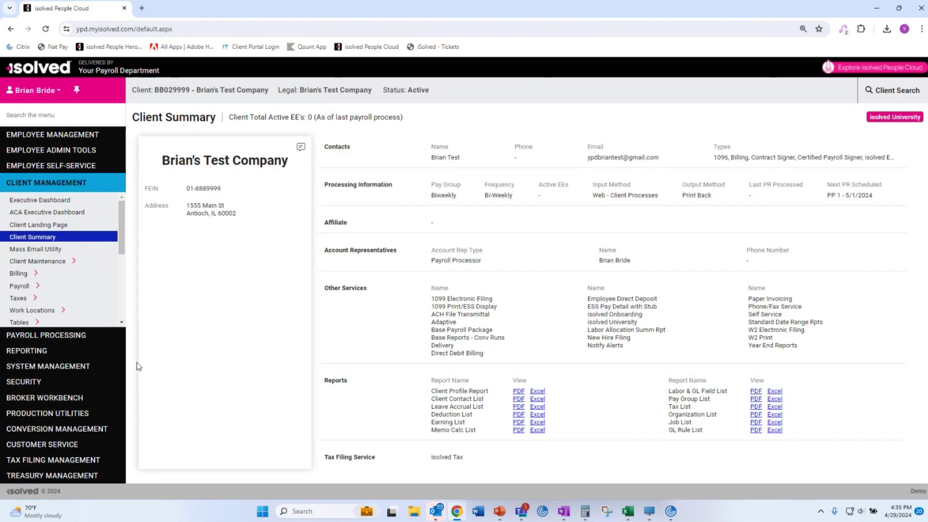
Open Payroll Processing > Payroll Entry > Time Entry Grid for the 5/3/2024 biweekly payroll.
left_click(49, 350)
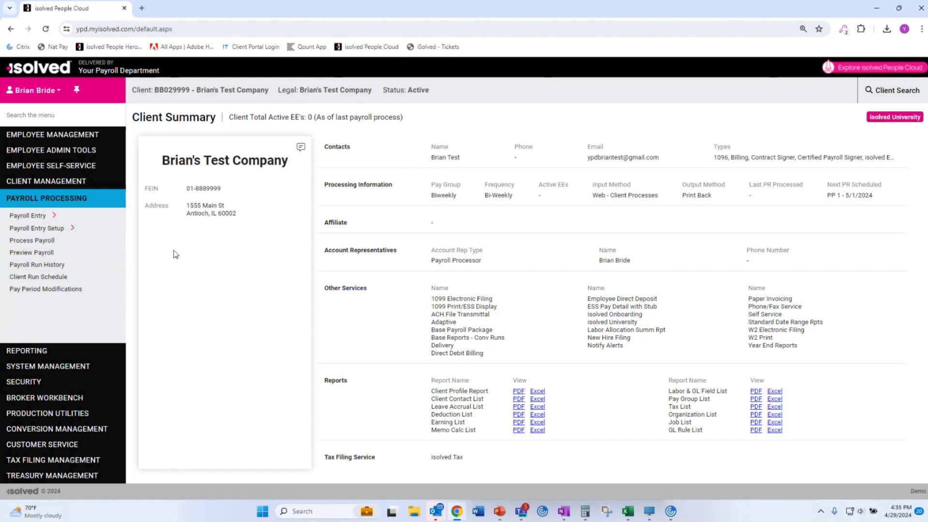
left_click(32, 215)
left_click(41, 231)
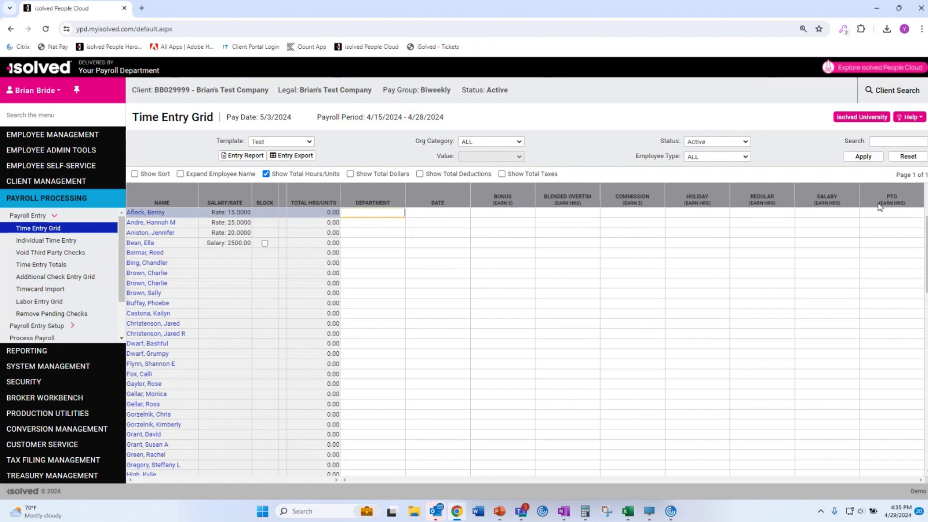
left_click(291, 141)
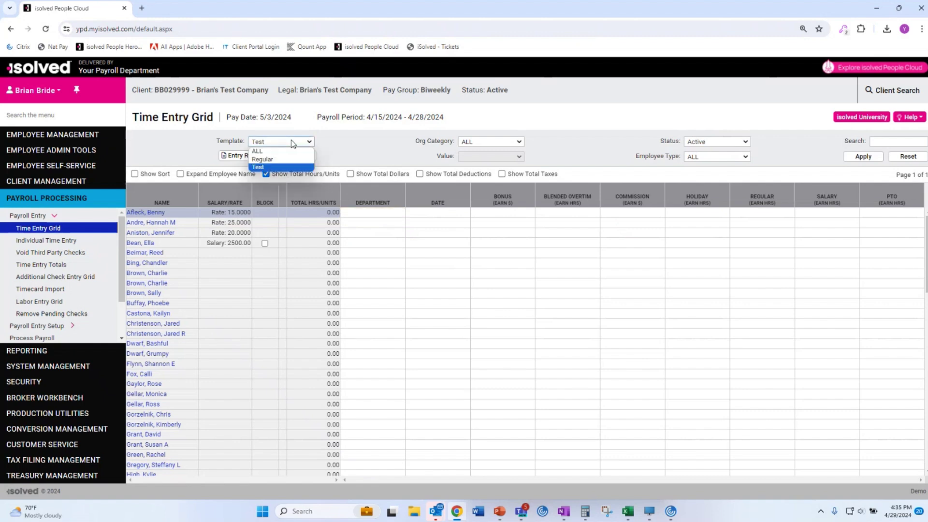
left_click(286, 152)
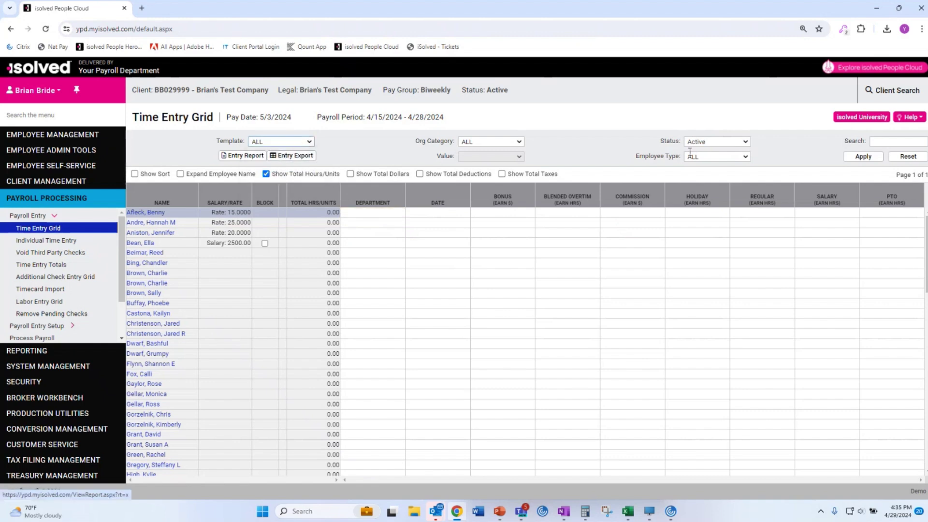
left_click(864, 157)
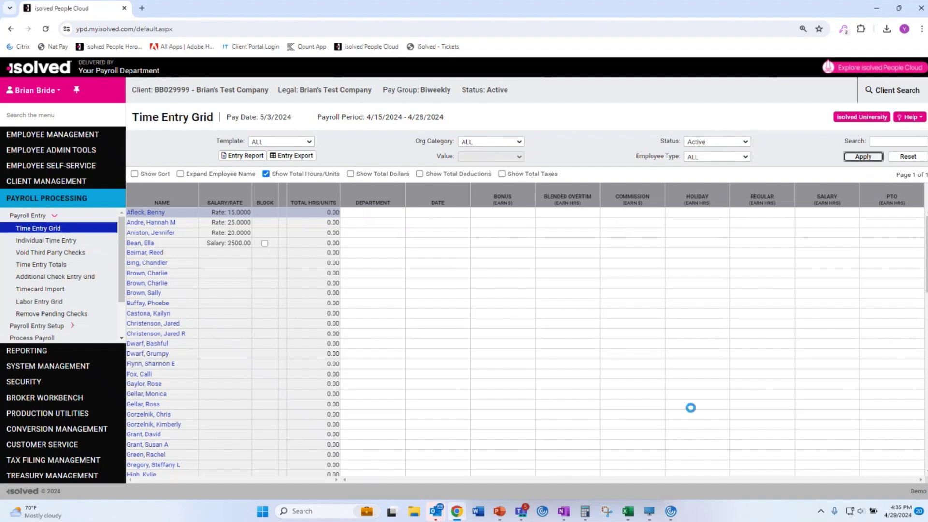
left_click_drag(420, 480, 365, 464)
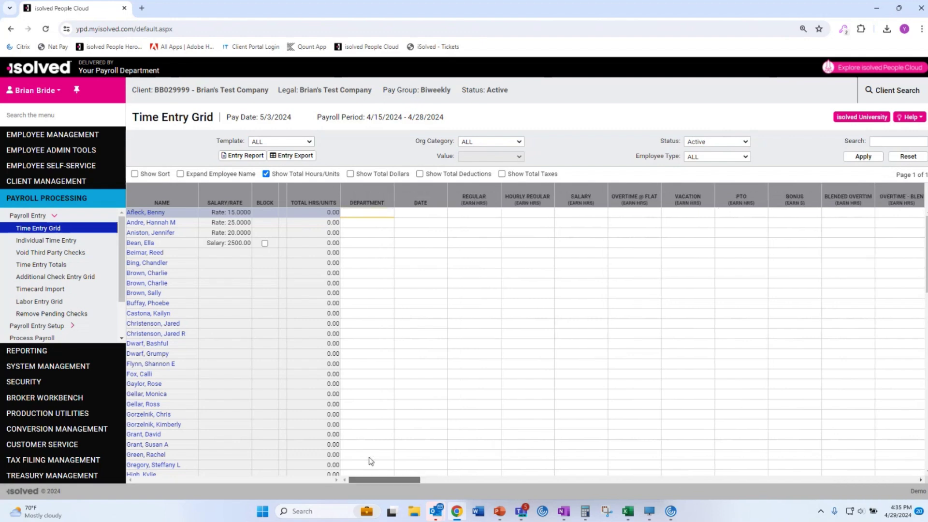
left_click(286, 141)
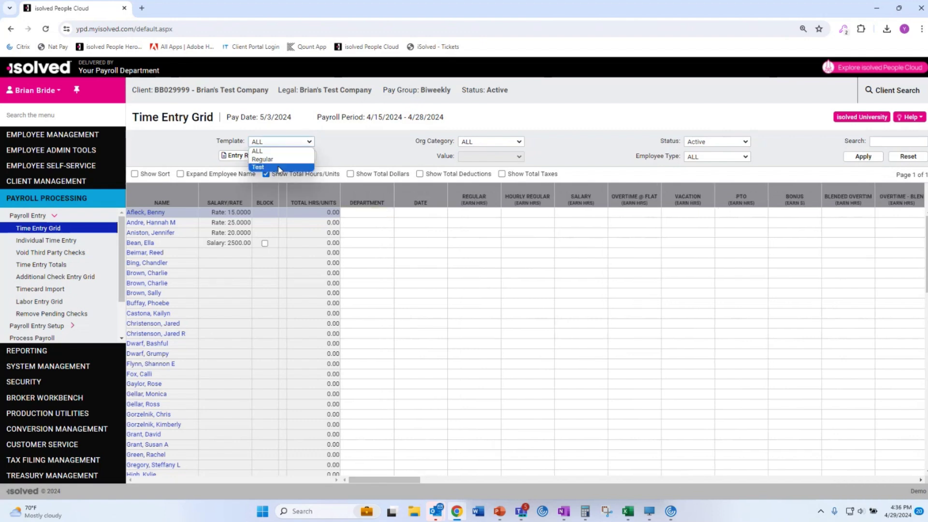
left_click(280, 170)
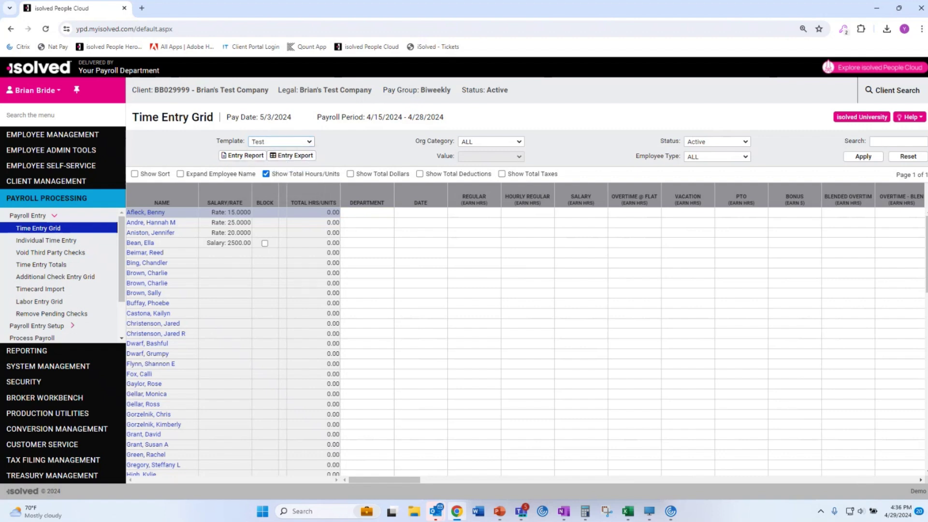
left_click(857, 157)
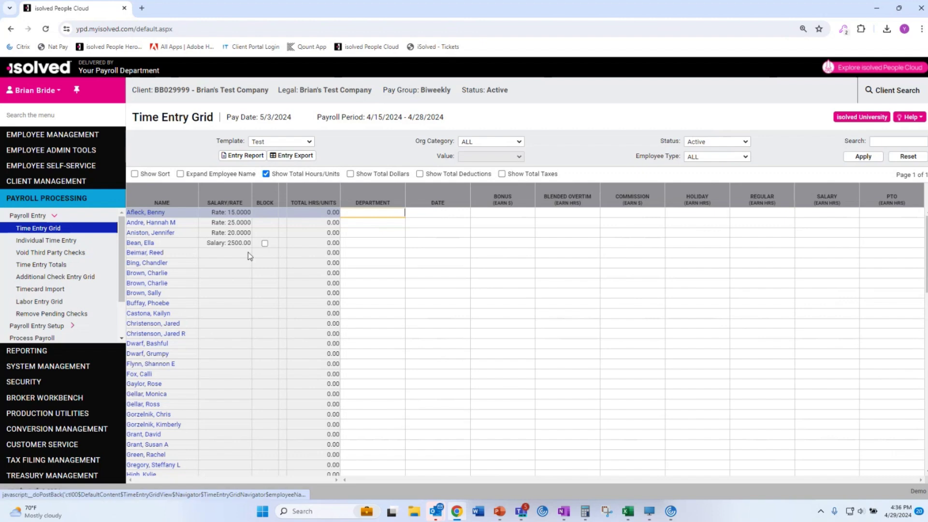
Enter 50 regular hours for the third employee and 75 for the second employee.
left_click(767, 215)
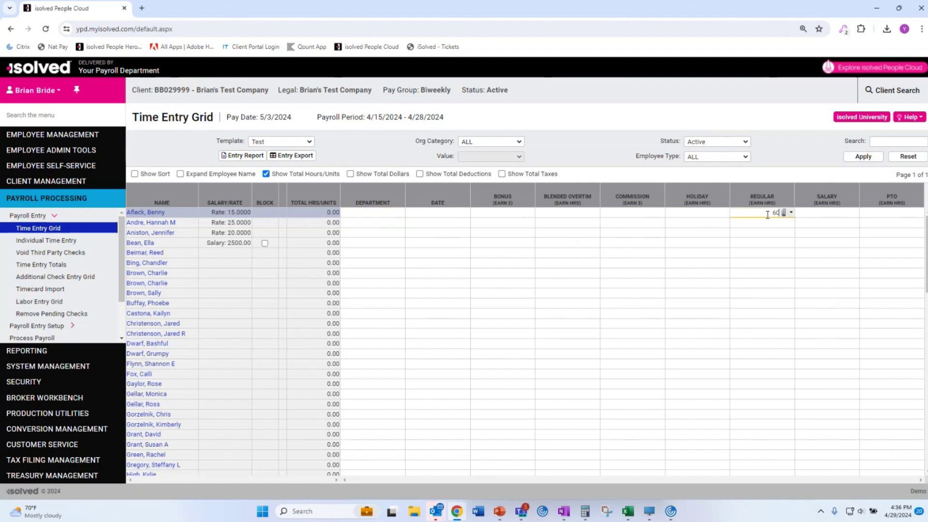
left_click(772, 233)
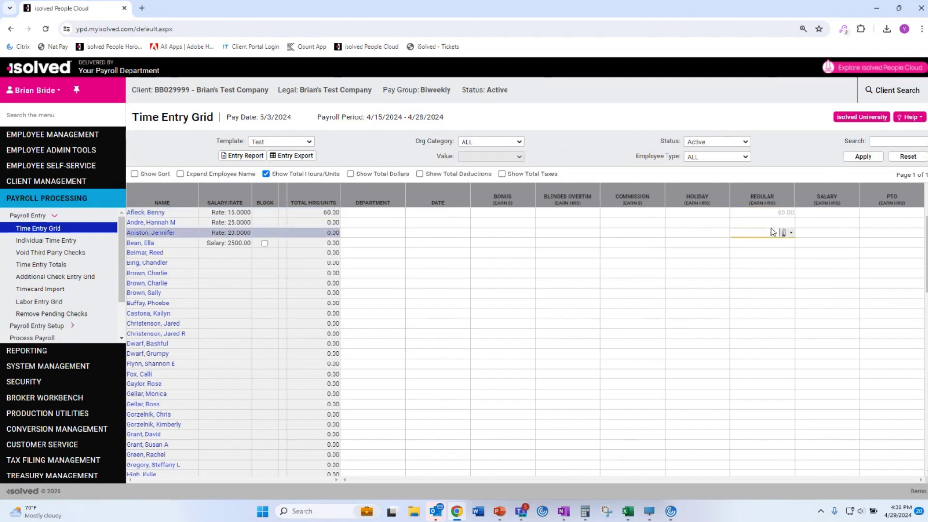
type("50")
left_click(770, 222)
type("75")
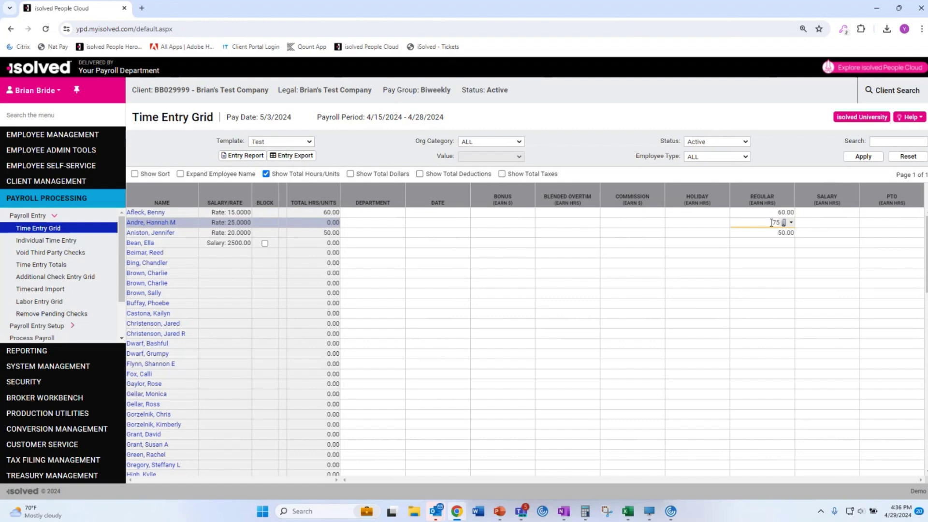
left_click(540, 325)
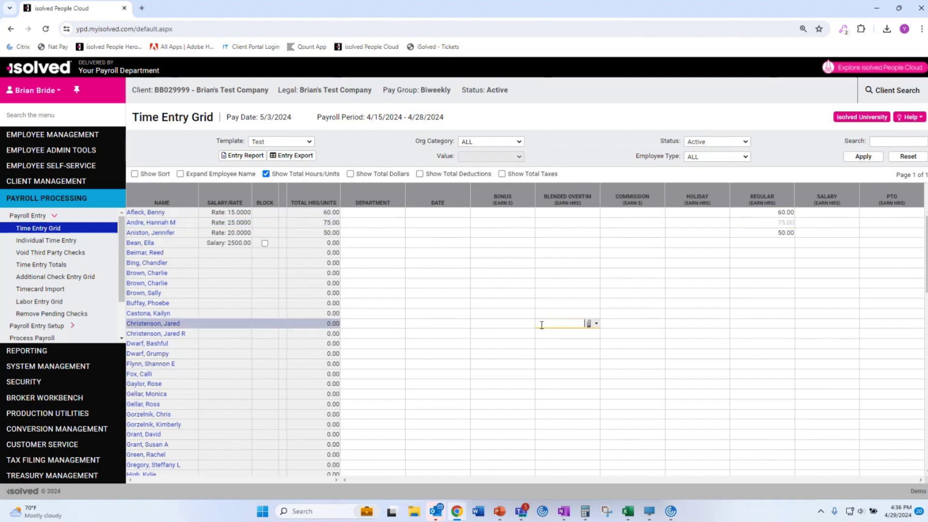
Select the second employee's row and open their Individual Time Entry.
left_click(447, 224)
left_click(497, 227)
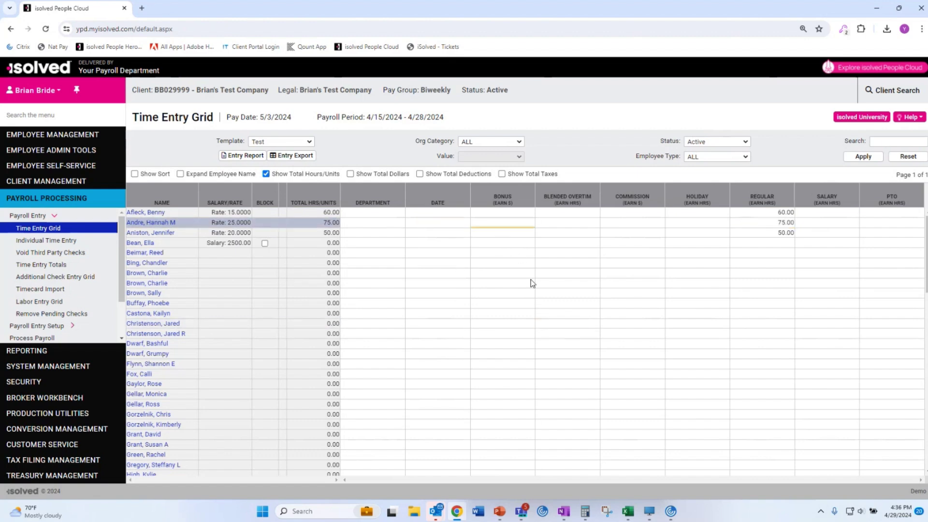
left_click(43, 241)
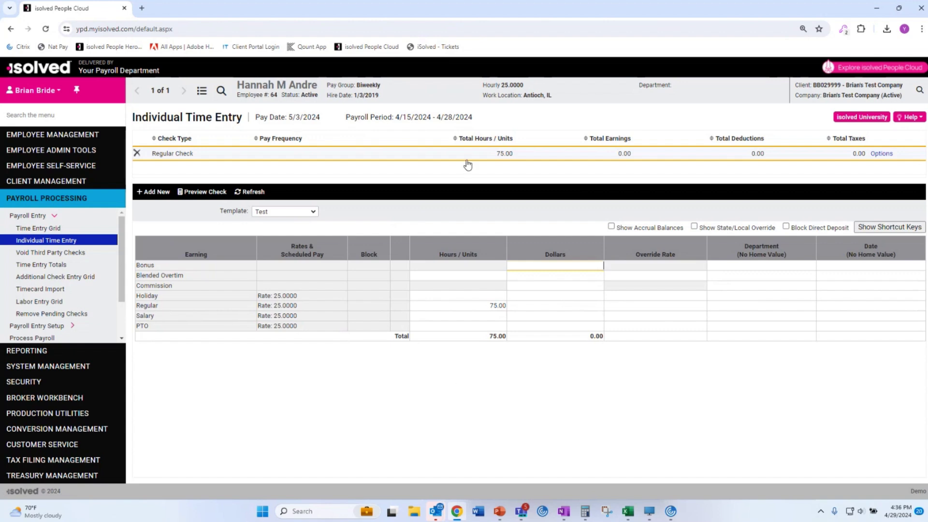
Change the employee's hours to 50 regular plus 25 PTO.
left_click(479, 306)
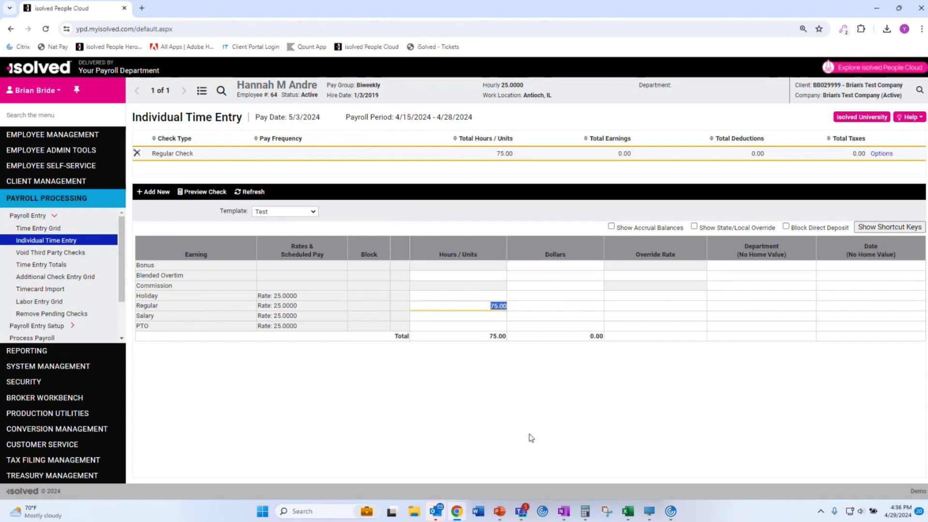
type("50")
left_click(473, 326)
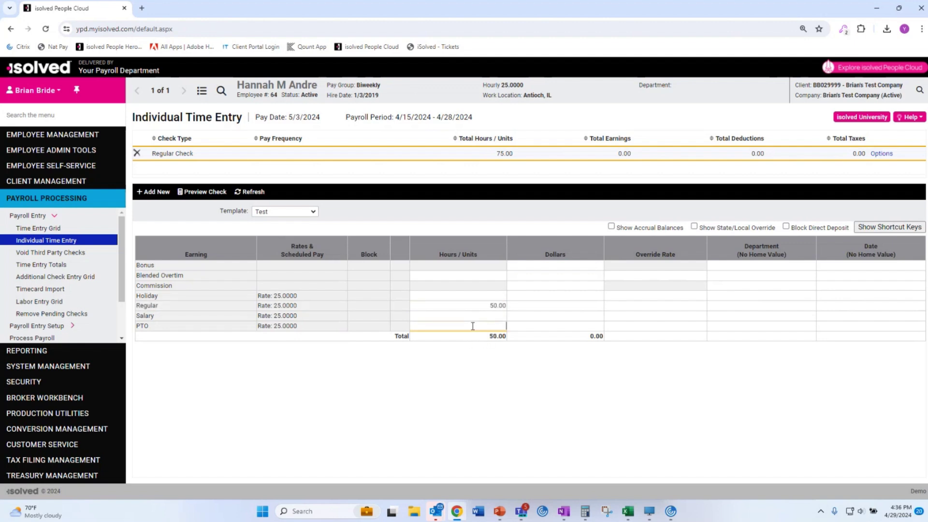
left_click(449, 404)
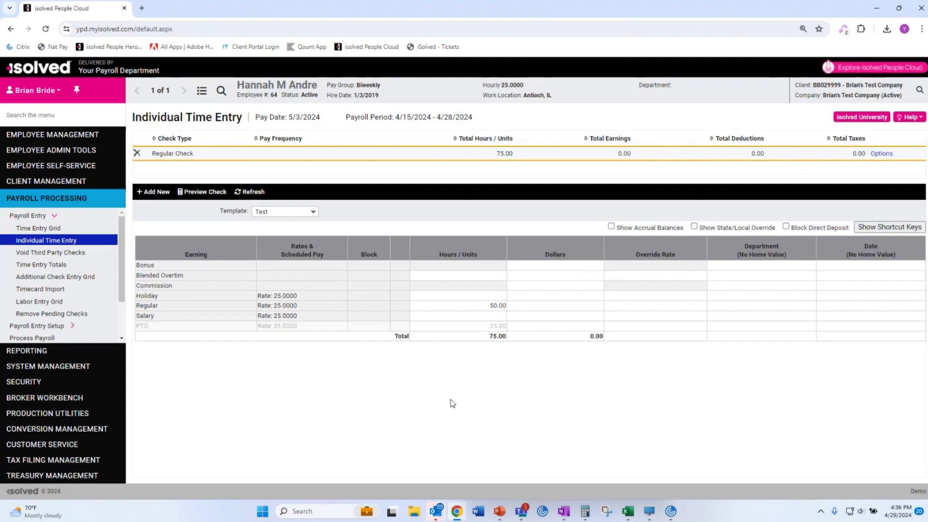
left_click(29, 229)
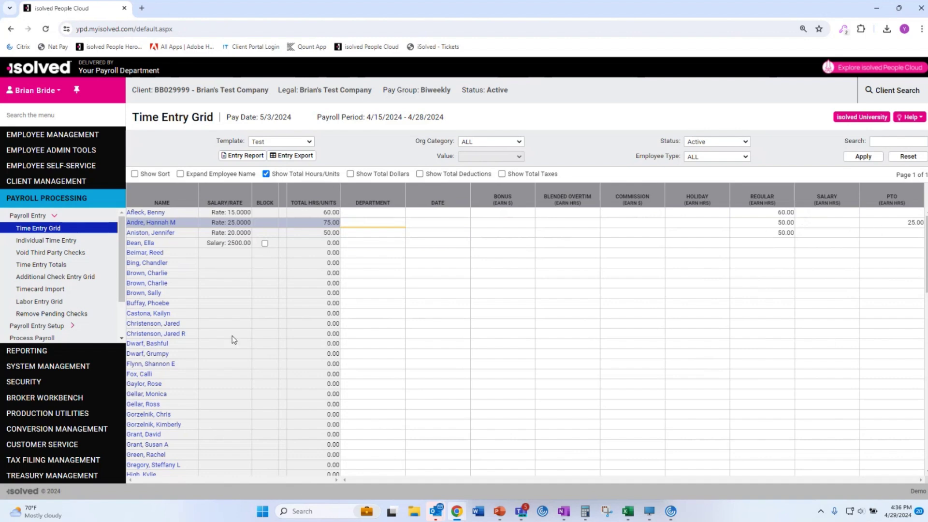
left_click(51, 240)
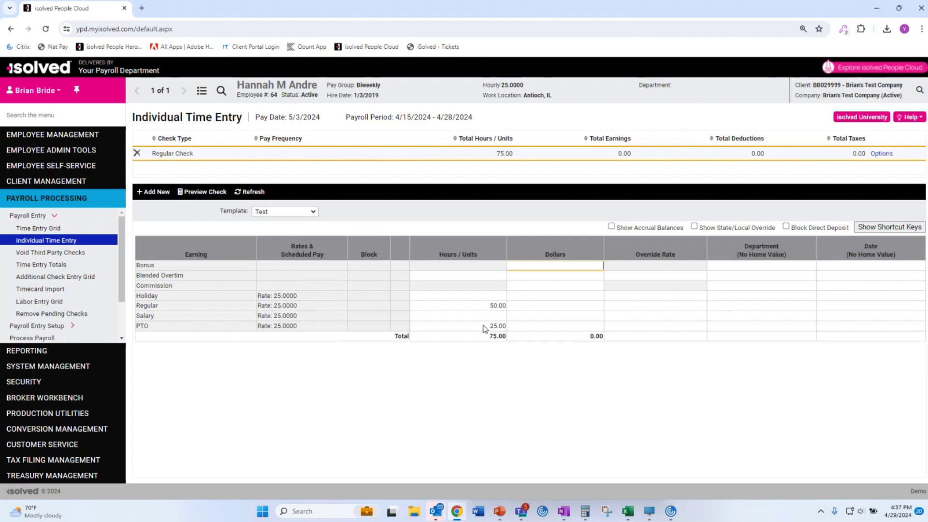
Clear the 5.00 amount from the regular dollars field.
left_click(566, 306)
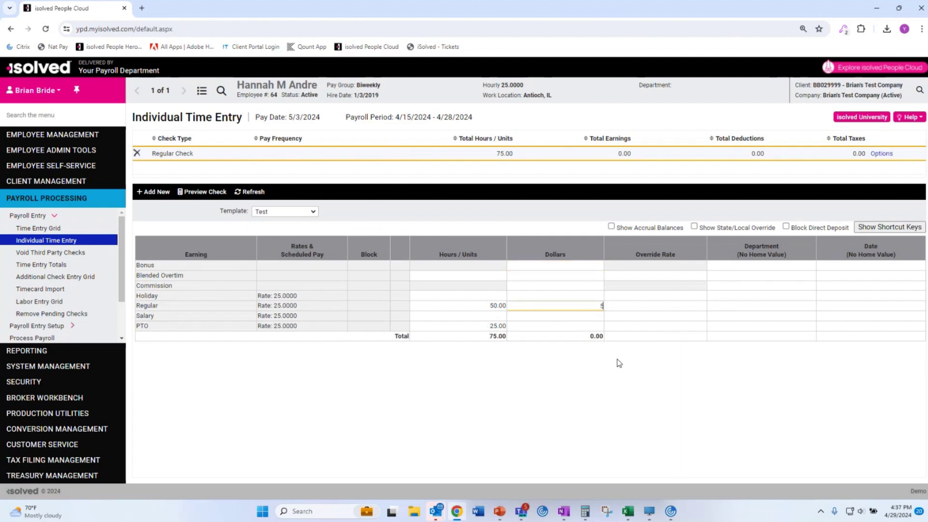
left_click(661, 307)
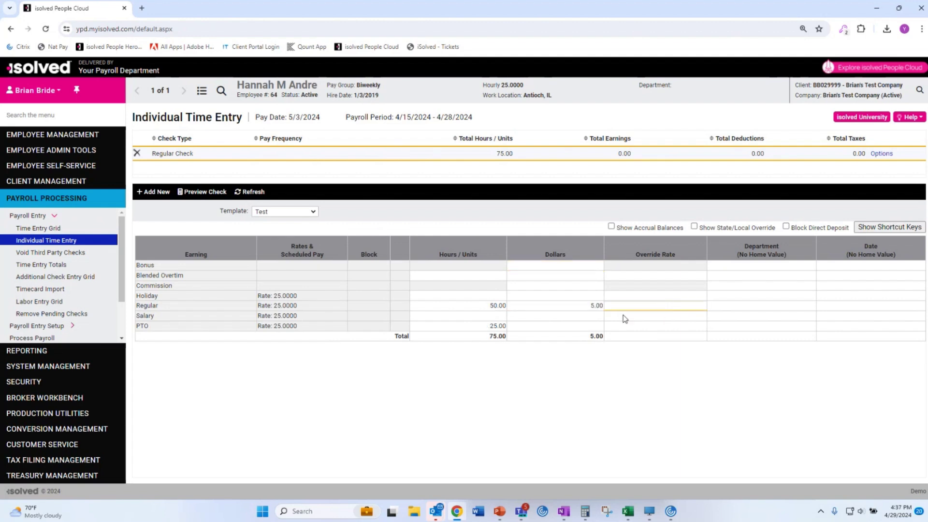
left_click(598, 311)
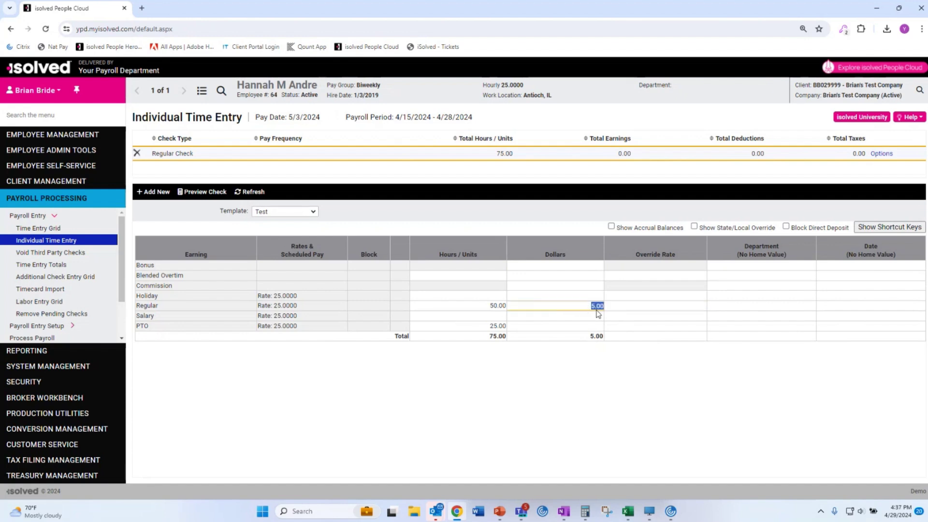
key("BackSpace")
left_click(594, 317)
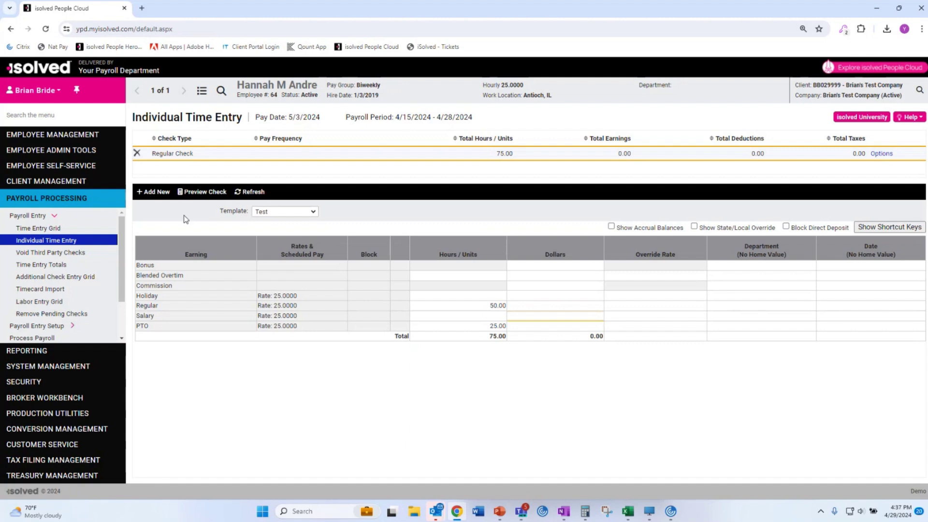
Preview the employee's check, review the tax and accrual figures, and return to earnings entry.
left_click(203, 191)
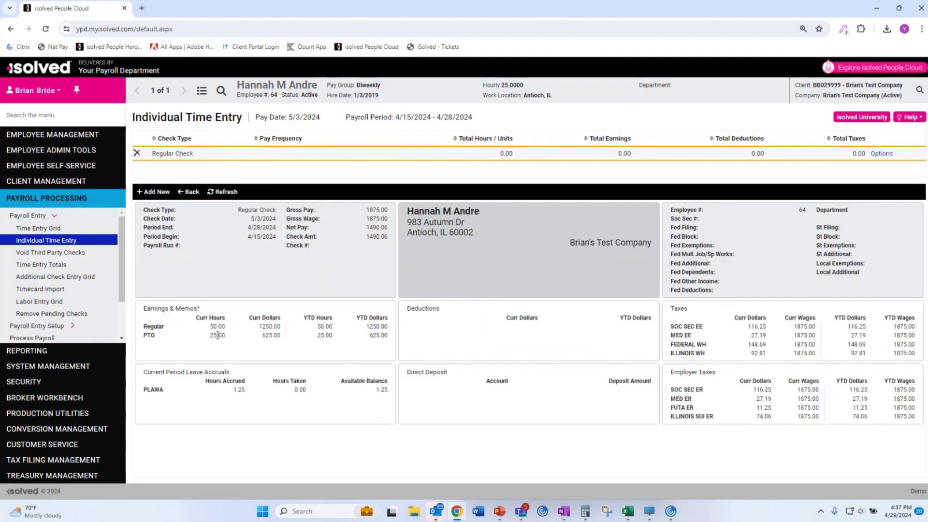
left_click_drag(747, 334, 783, 441)
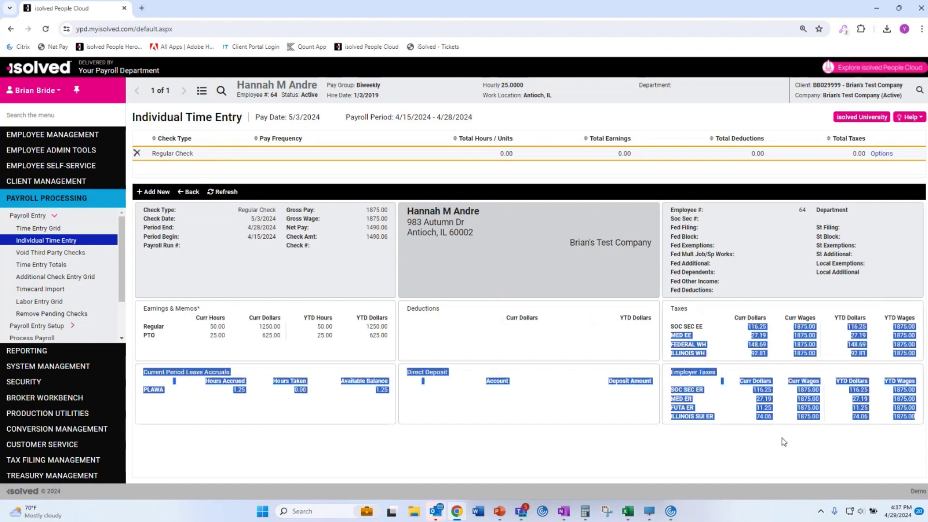
left_click(503, 330)
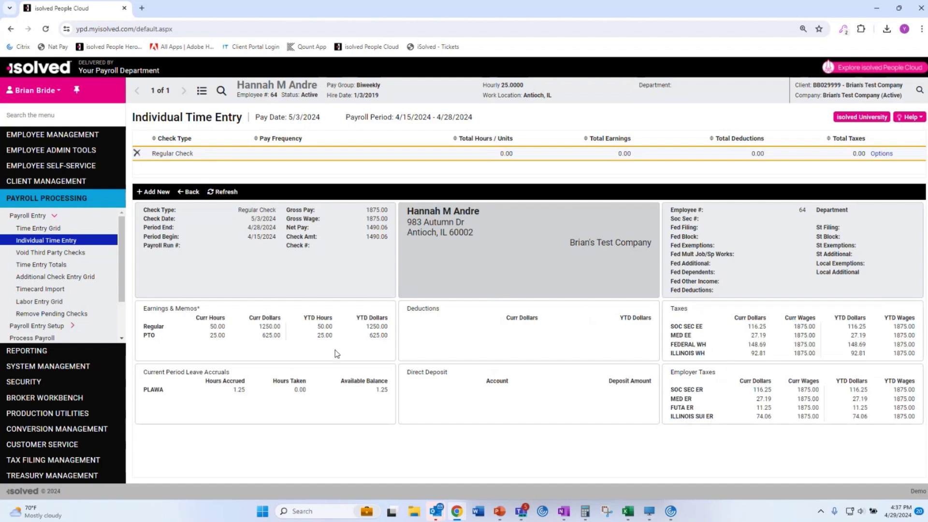
left_click(189, 191)
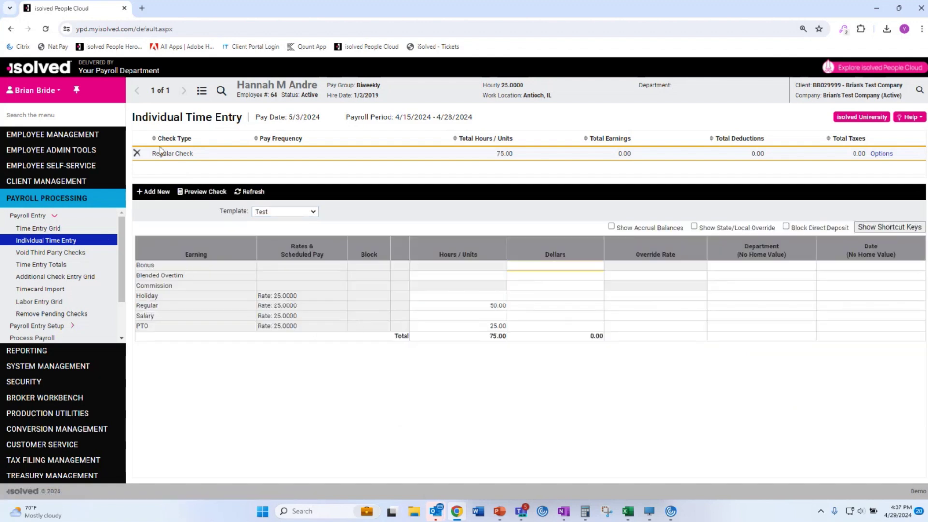
Enter 40 regular hours in the new hire's time entry.
left_click(202, 91)
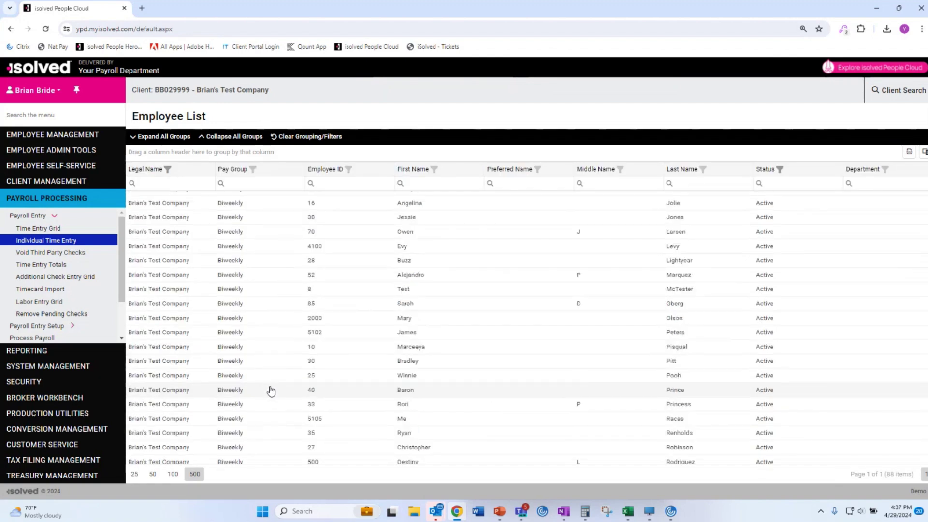
scroll(271, 391, "down", 5)
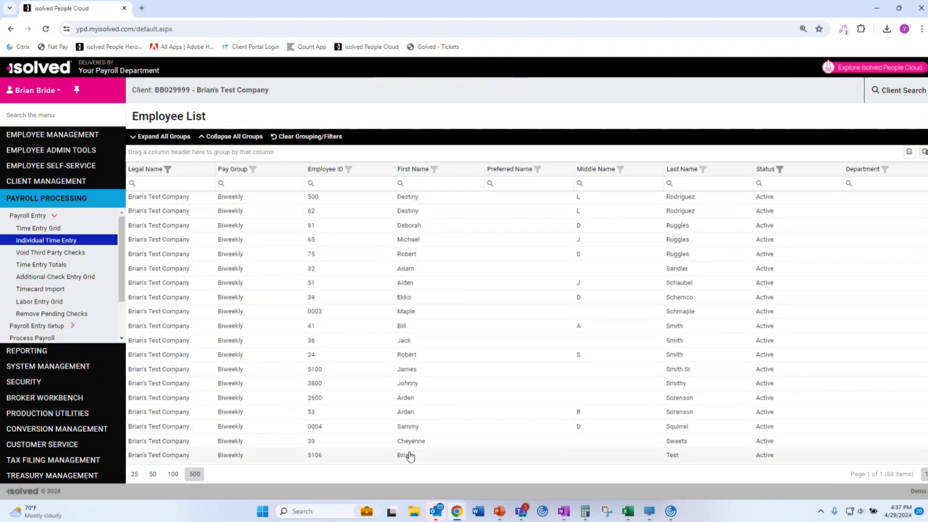
left_click(409, 455)
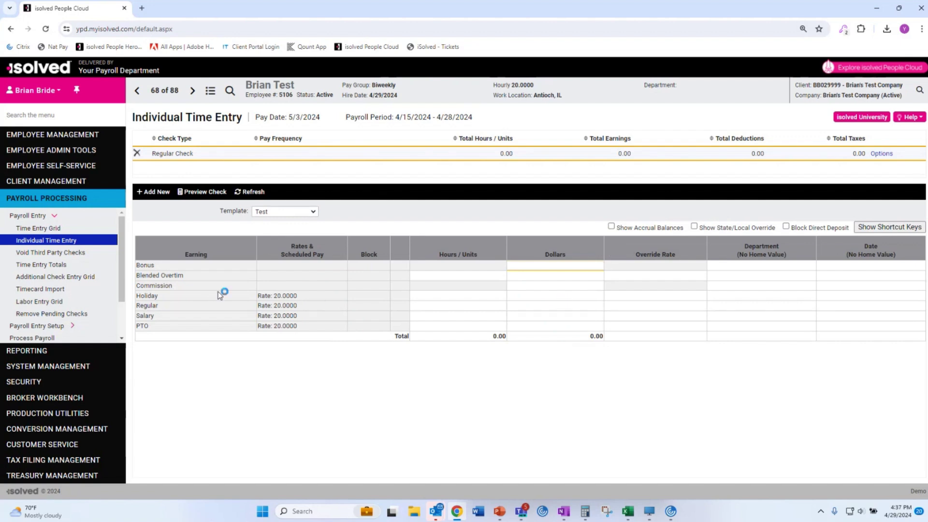
left_click(471, 307)
type("40")
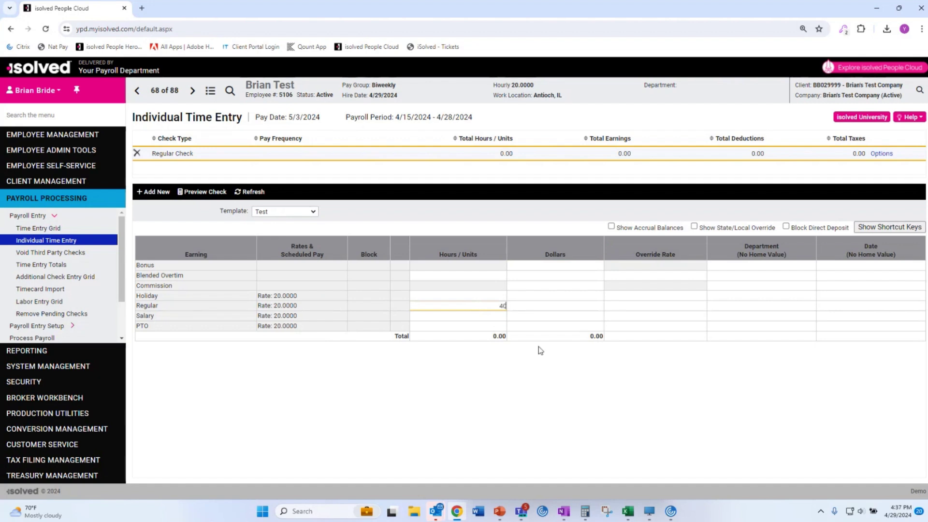
key("Tab")
Review the new hire's previewed check: 40 hours, $800 pay, 10.00 401(k) Roth, tax withholdings.
left_click(203, 191)
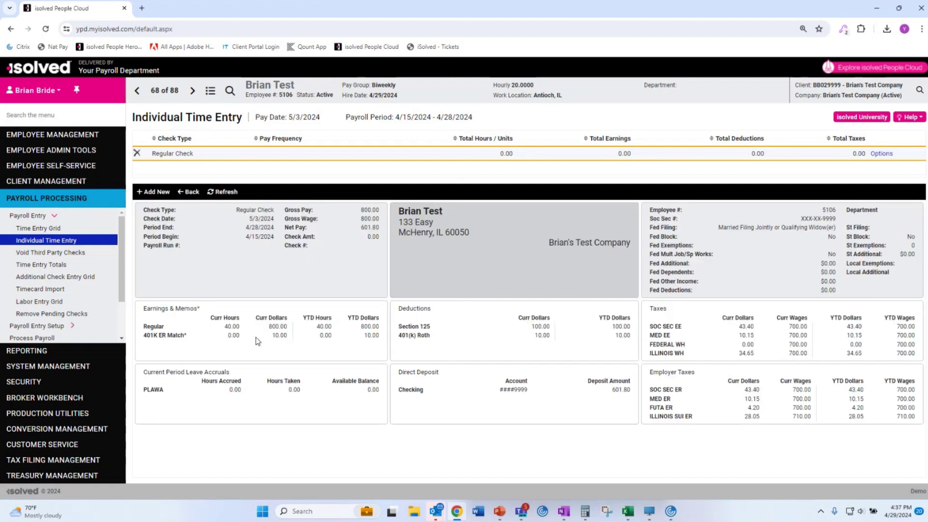
left_click_drag(223, 327, 277, 325)
left_click(277, 339)
left_click_drag(533, 336, 560, 320)
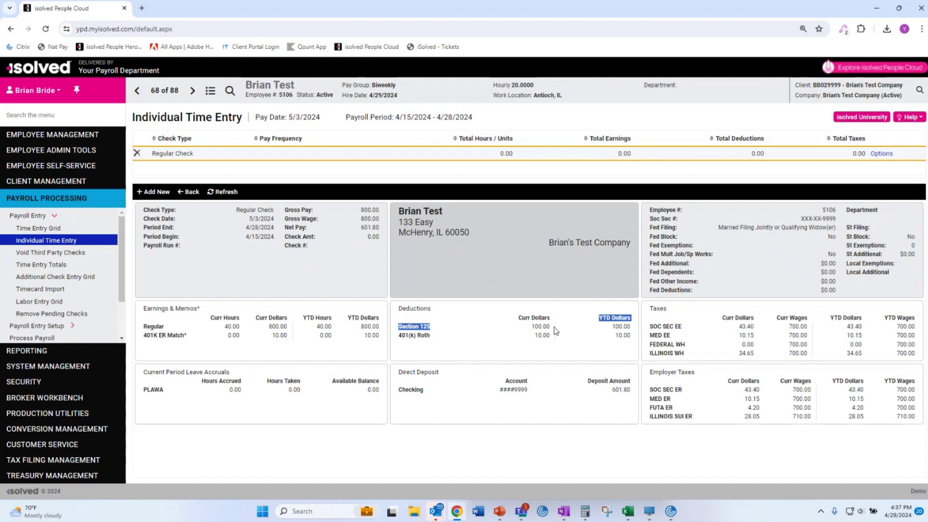
left_click_drag(744, 327, 720, 350)
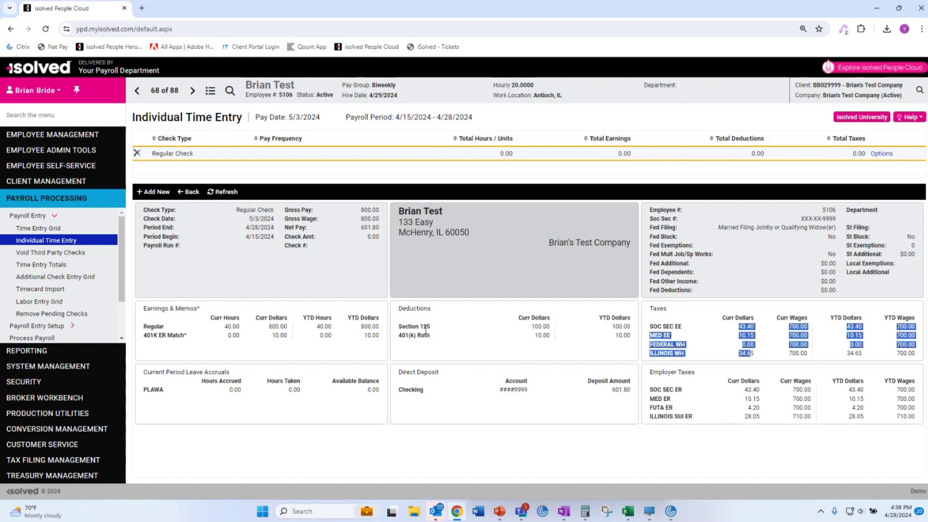
left_click(48, 230)
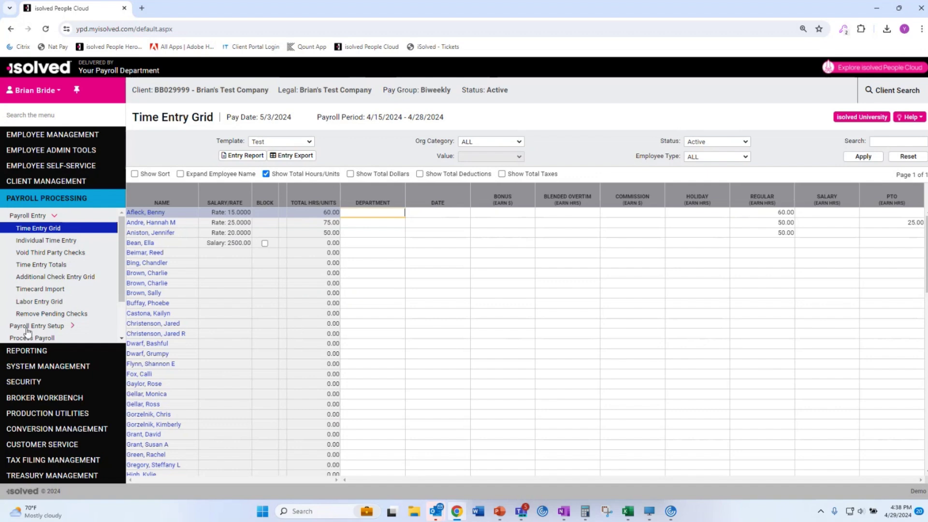
Run Preview Payroll for the upcoming 5/3/2024 Biweekly run.
scroll(72, 329, "down", 2)
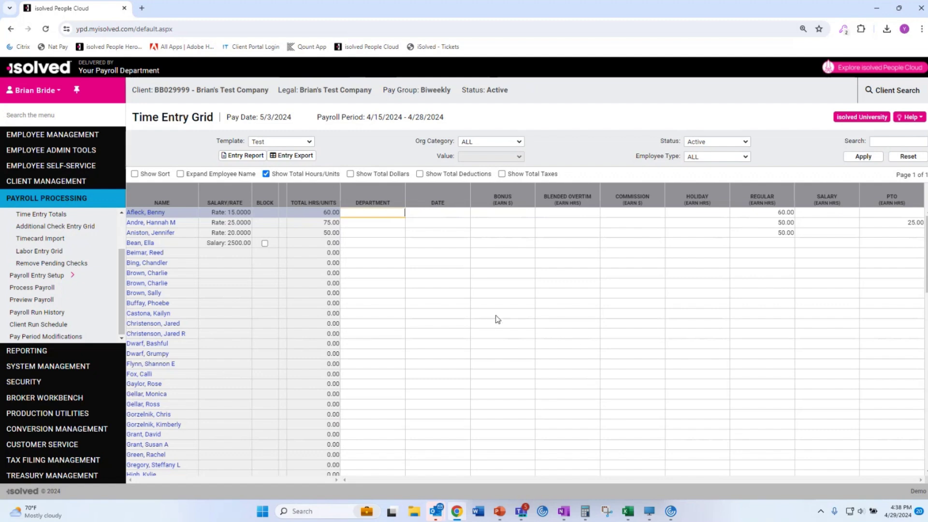
left_click(47, 289)
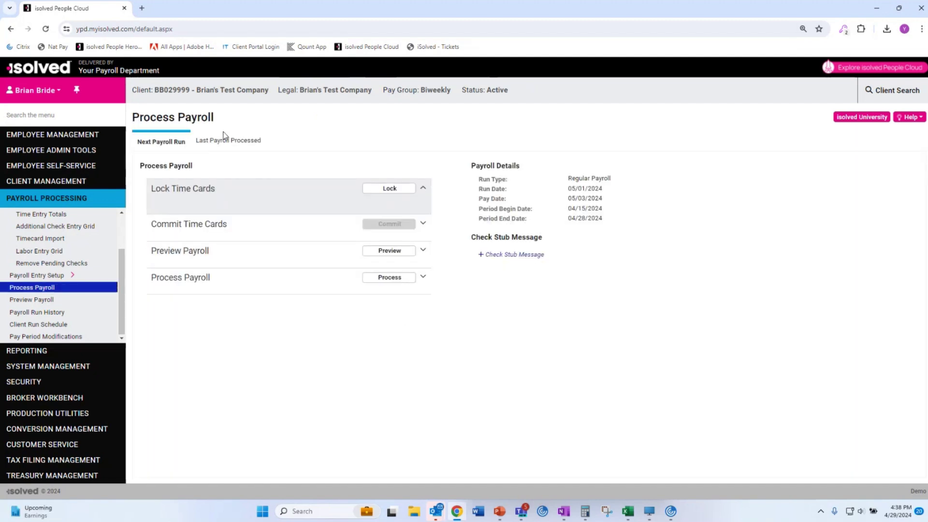
left_click(41, 302)
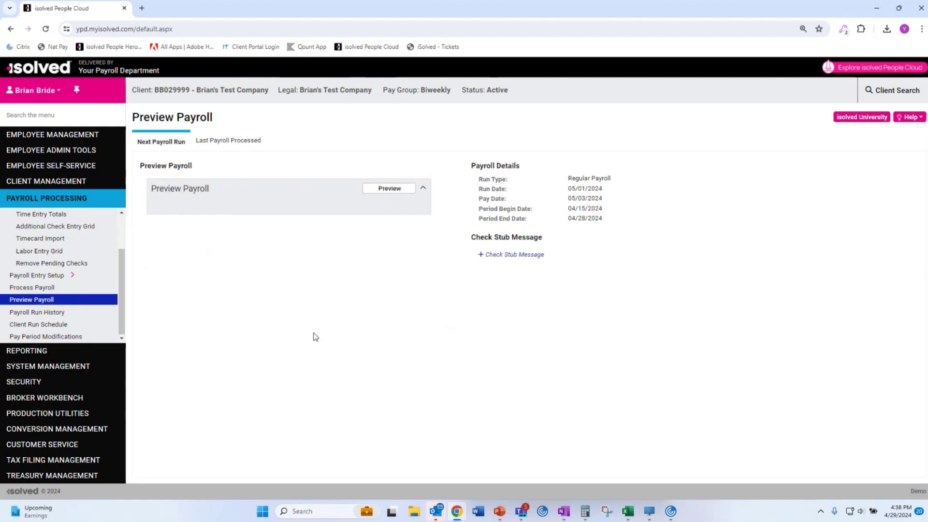
left_click(32, 287)
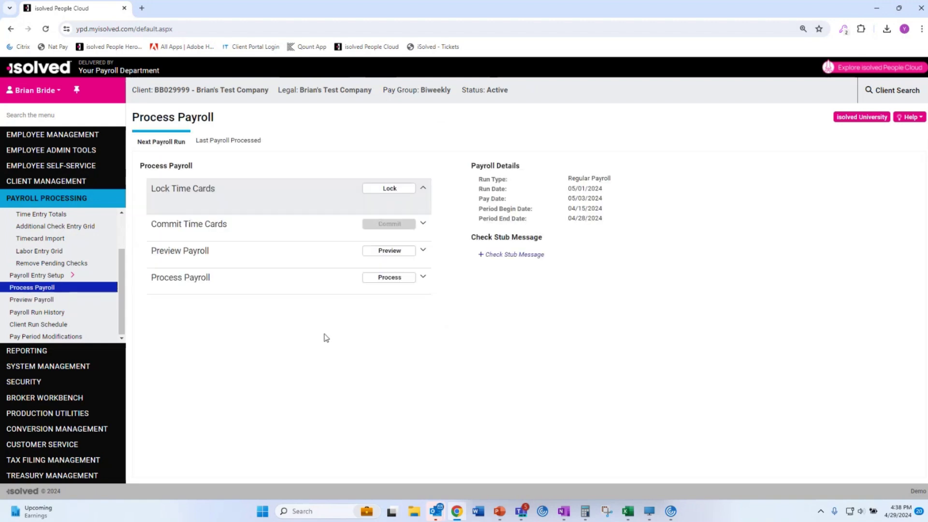
left_click(41, 302)
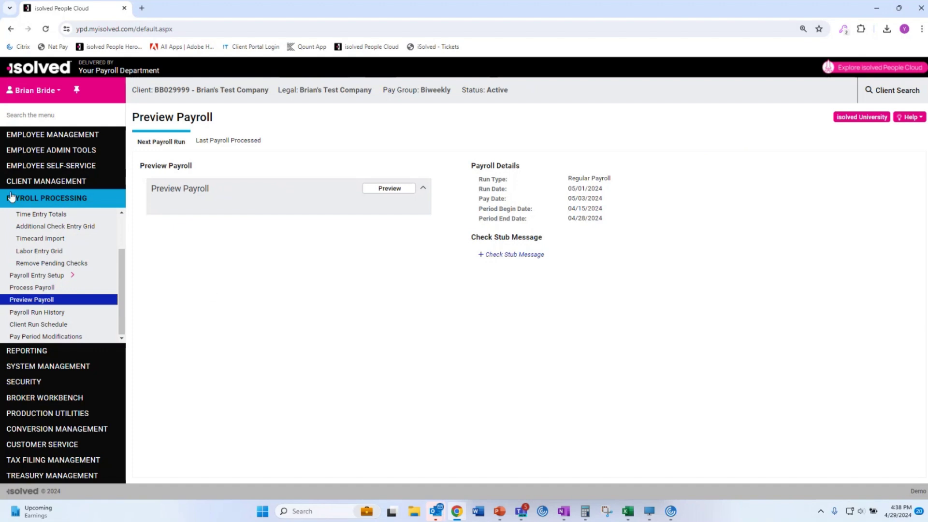
scroll(54, 241, "up", 1)
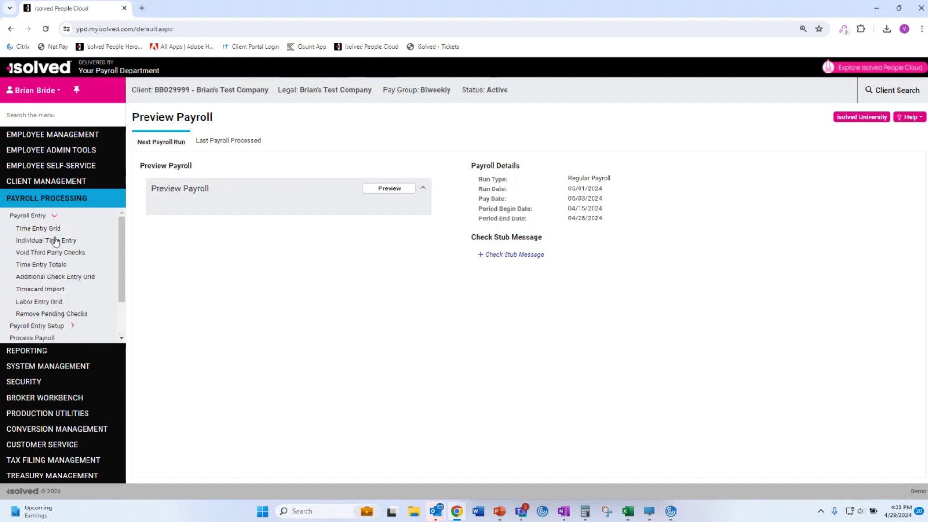
left_click(27, 228)
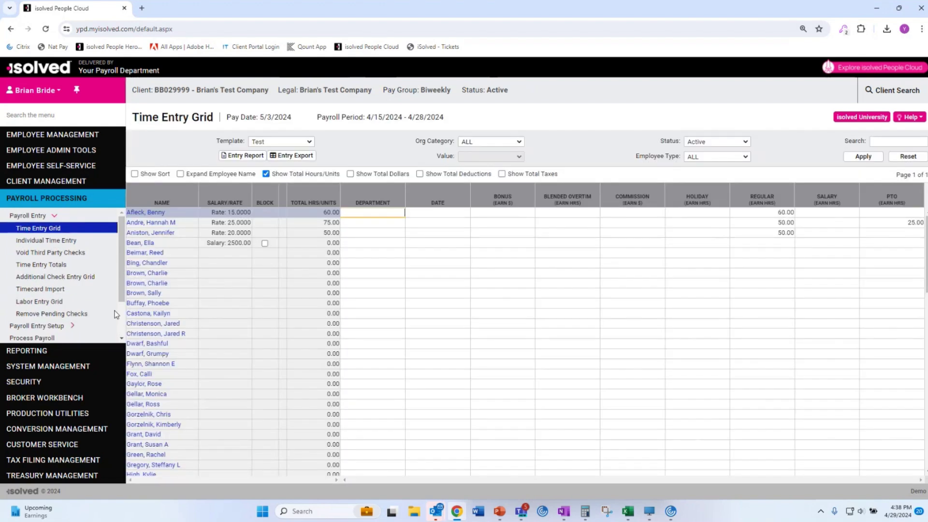
scroll(53, 339, "down", 2)
left_click(42, 299)
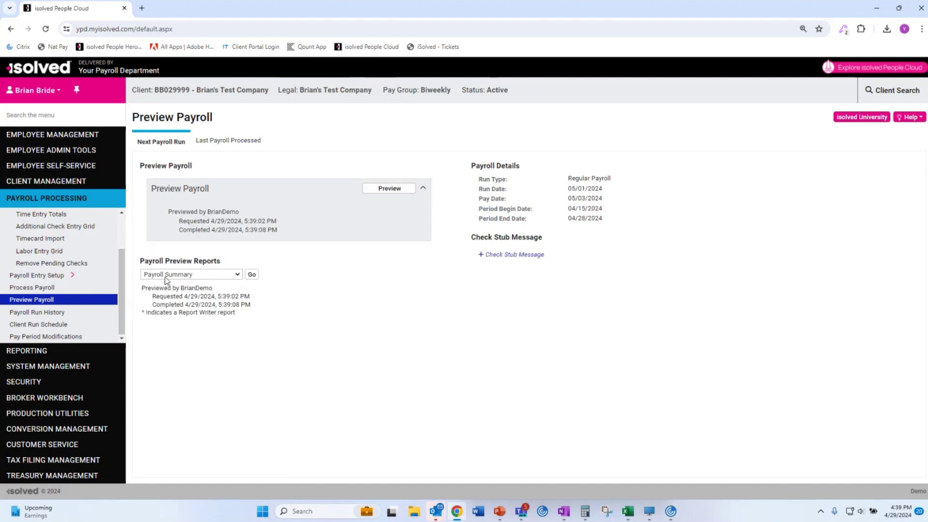
Check the preview's requested and completed times, then look over Time Entry Totals and the grid.
left_click_drag(140, 288, 246, 313)
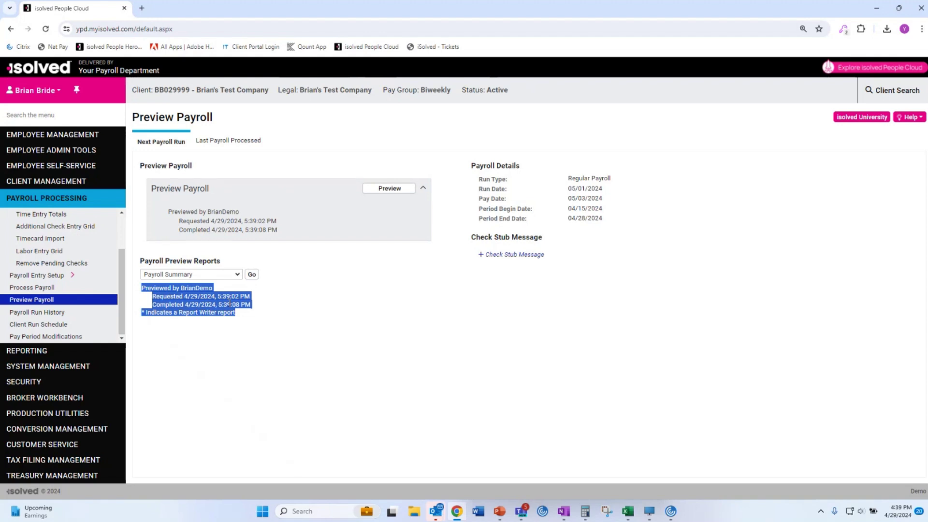
left_click(229, 303)
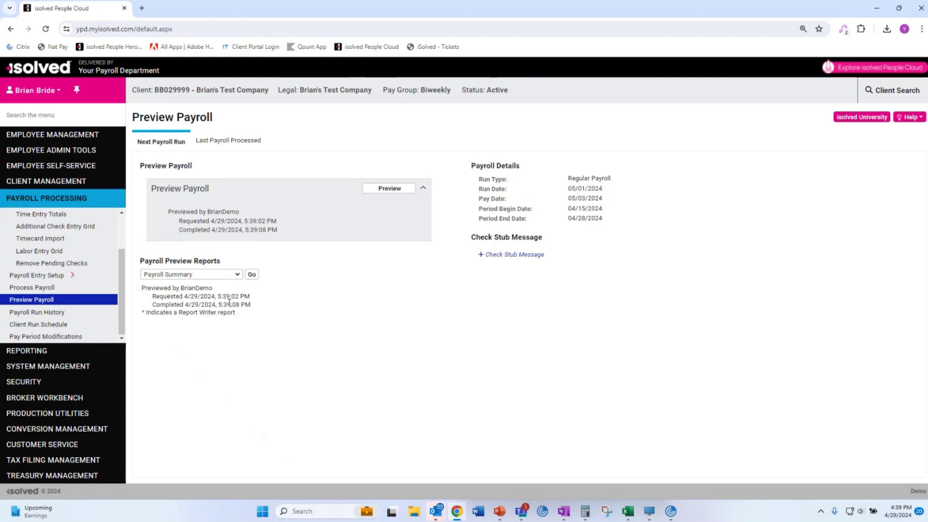
left_click(210, 275)
left_click(211, 276)
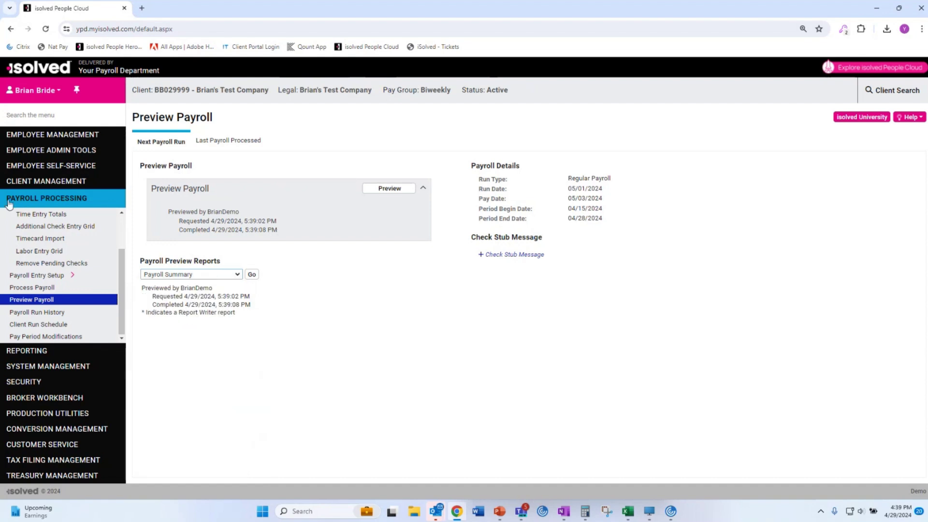
left_click(28, 217)
scroll(38, 234, "up", 3)
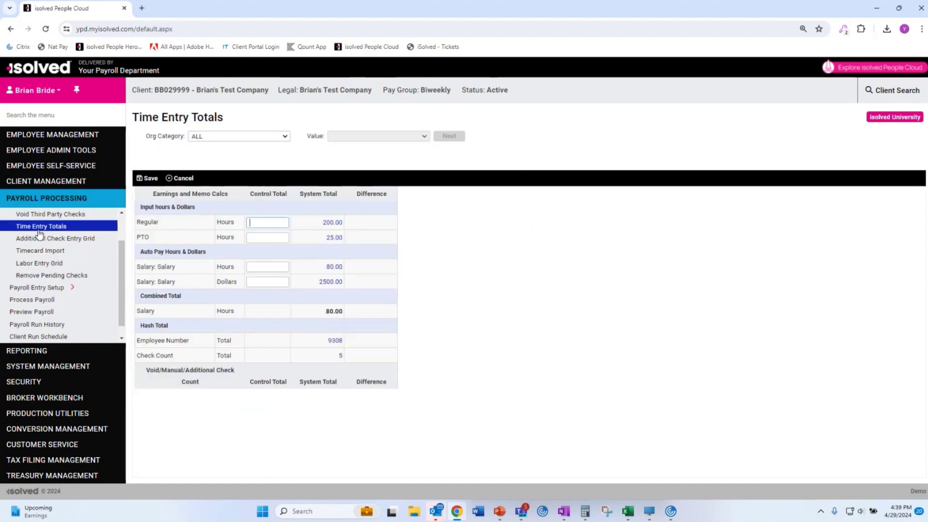
left_click(38, 228)
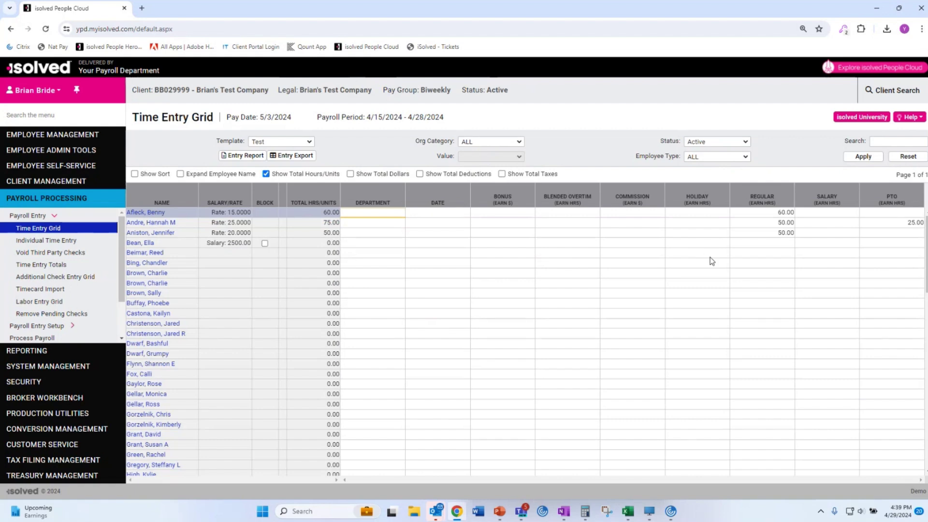
scroll(61, 331, "down", 1)
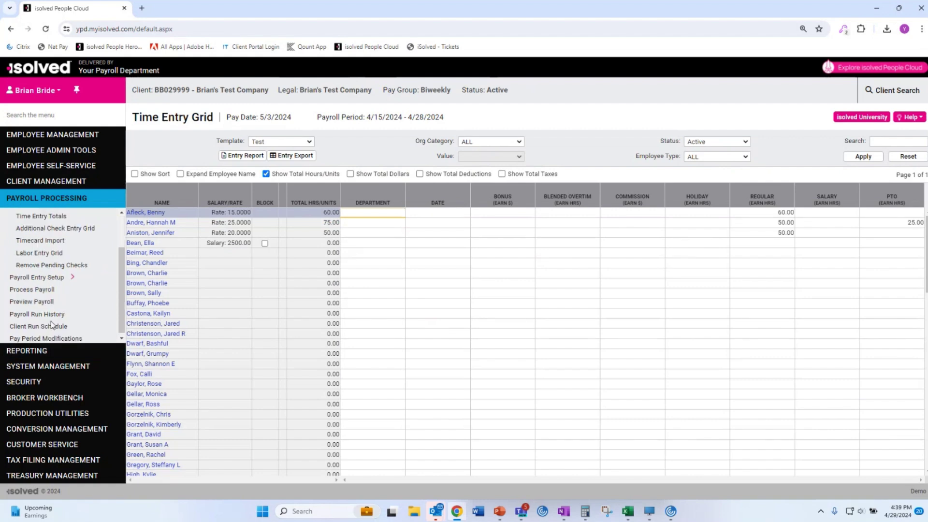
left_click(38, 301)
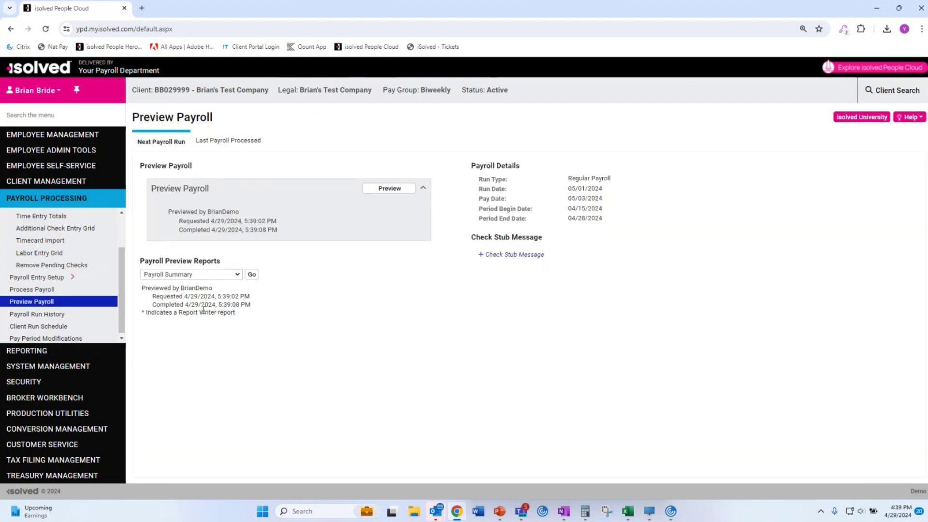
Generate the Payroll Summary preview report.
left_click(205, 274)
left_click(205, 293)
left_click(236, 276)
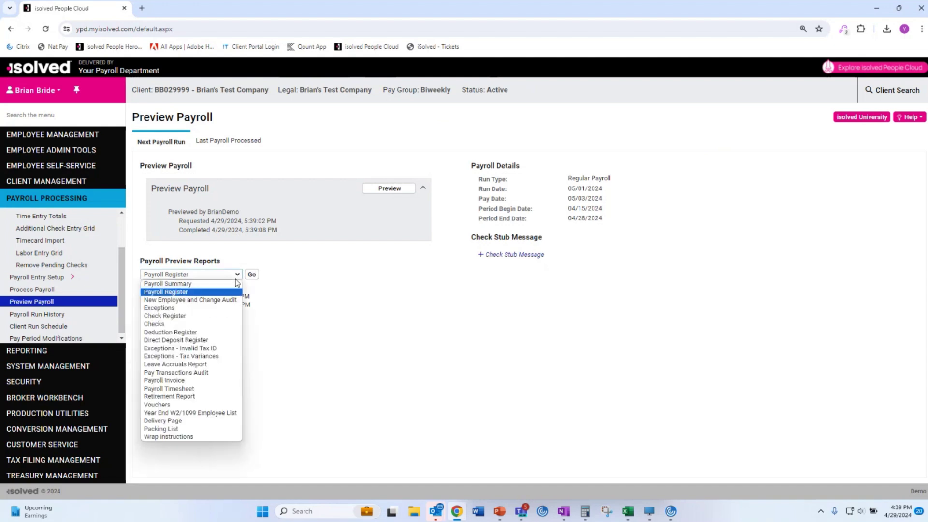
left_click(230, 292)
left_click(250, 275)
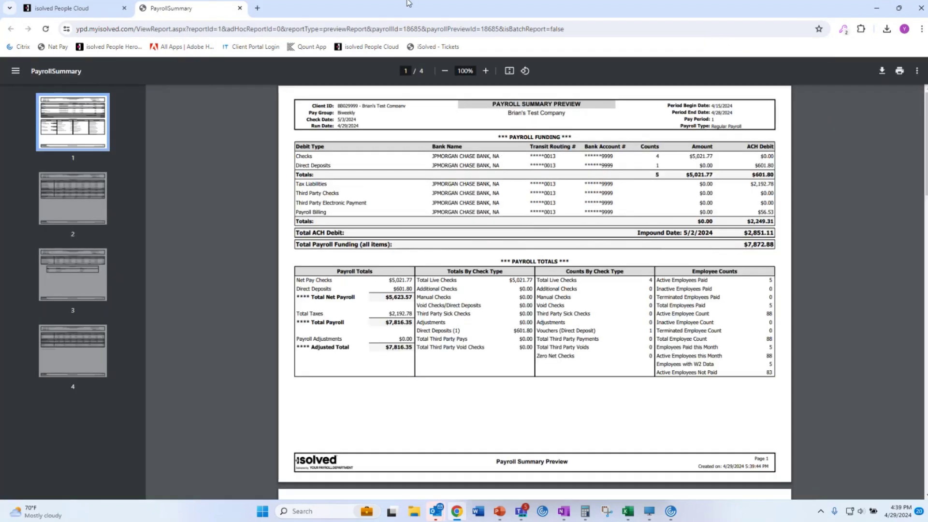
Zoom the Payroll Summary to 125% and check the $7,872.88 total payroll funding.
left_click(486, 70)
left_click(486, 71)
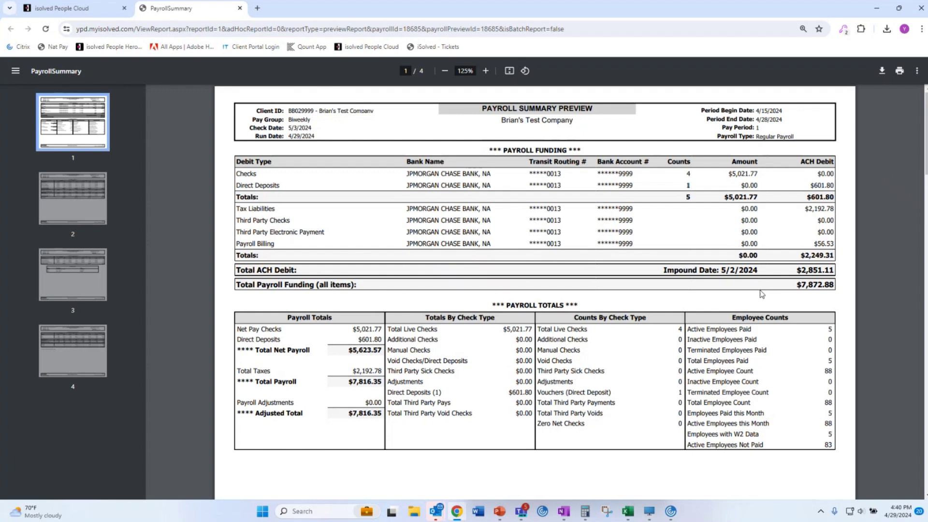
left_click_drag(838, 283, 789, 284)
Scroll through all four pages, check the Illinois SUI employer rate, and close the report.
scroll(740, 303, "down", 7)
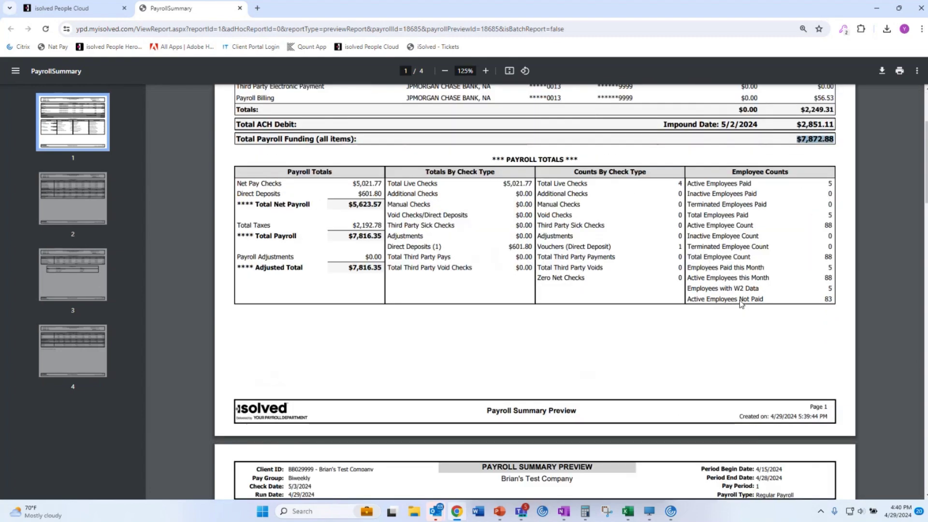
scroll(740, 296, "down", 4)
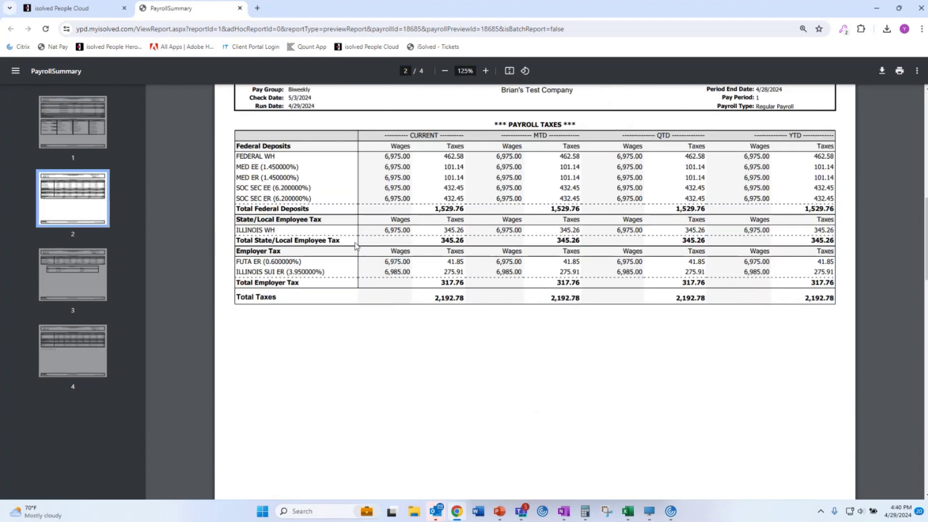
scroll(372, 339, "down", 9)
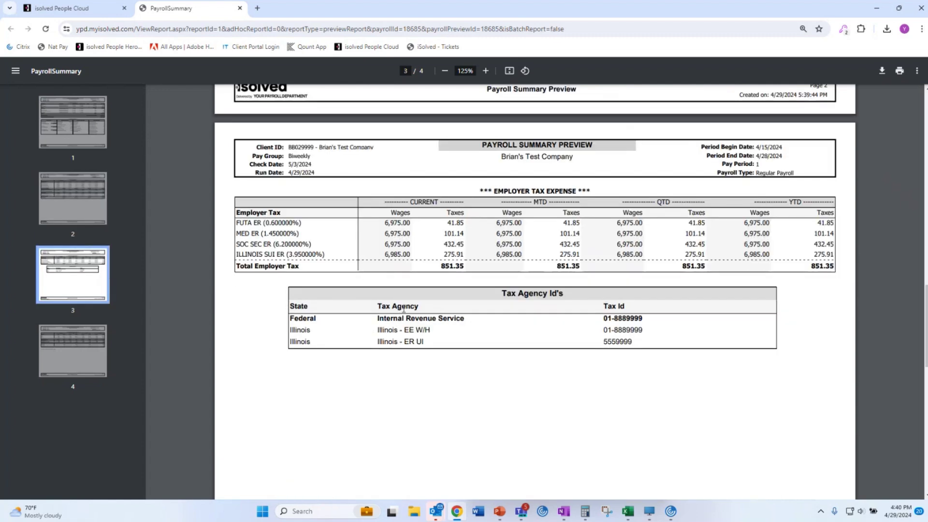
scroll(404, 307, "down", 5)
scroll(405, 312, "down", 7)
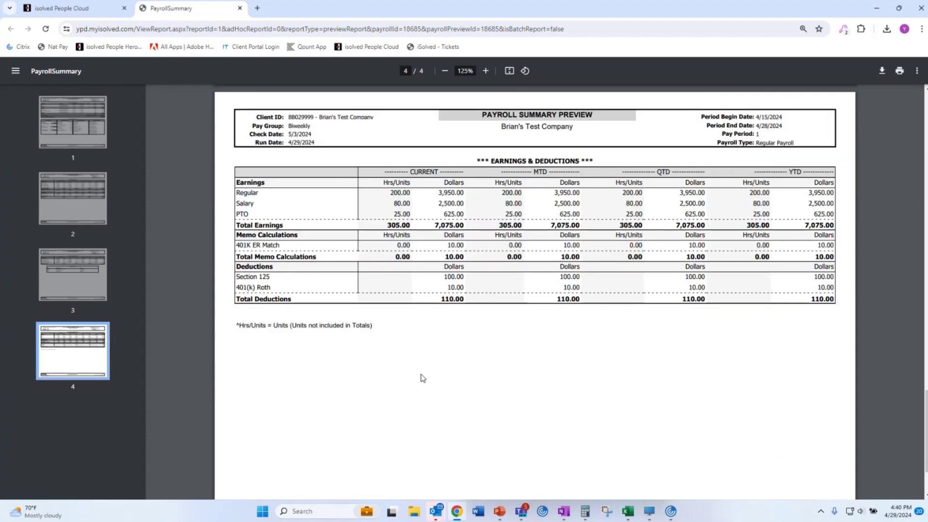
scroll(420, 394, "up", 17)
scroll(419, 364, "up", 18)
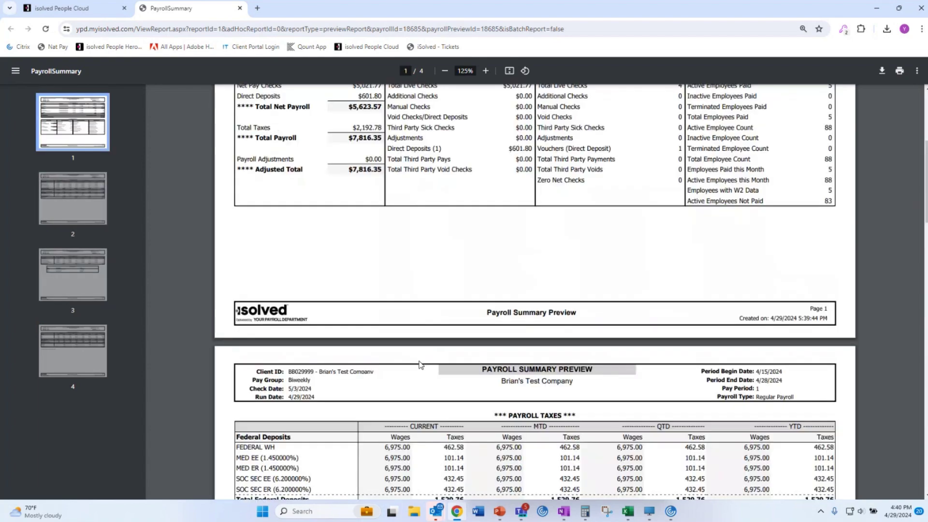
scroll(415, 314, "down", 10)
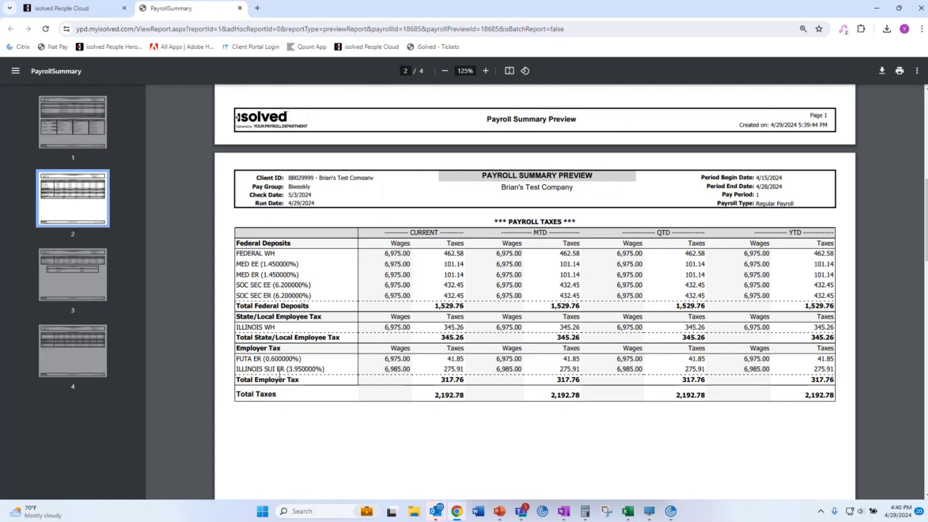
left_click_drag(268, 369, 339, 366)
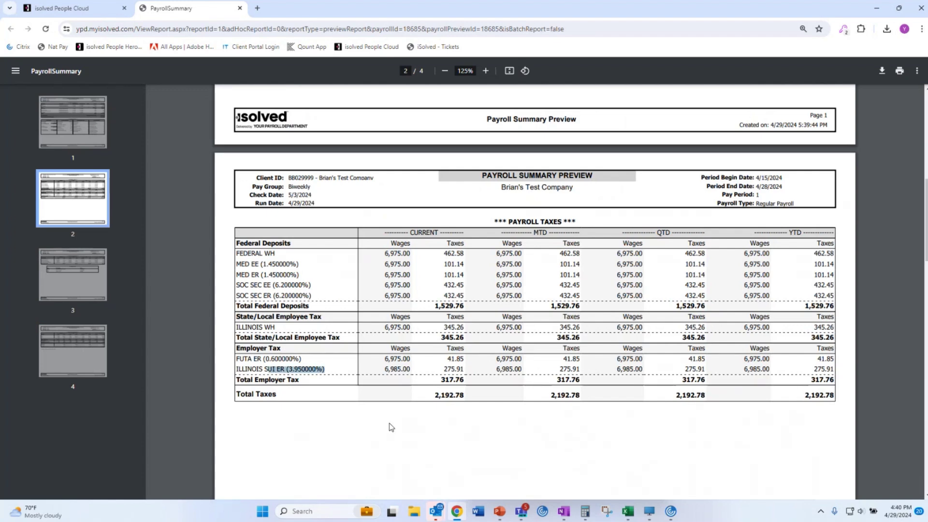
left_click(240, 9)
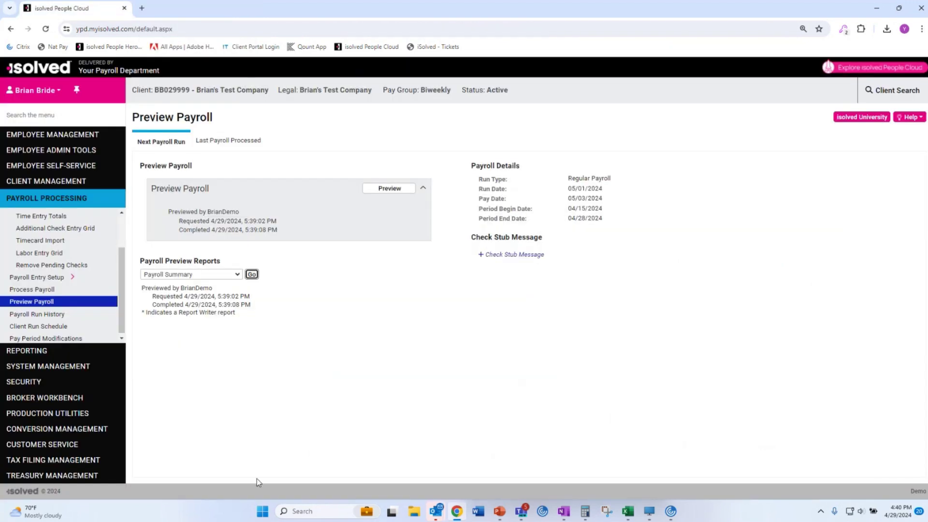
Generate the Payroll Register preview report and zoom it to 150%.
left_click(200, 275)
left_click(195, 292)
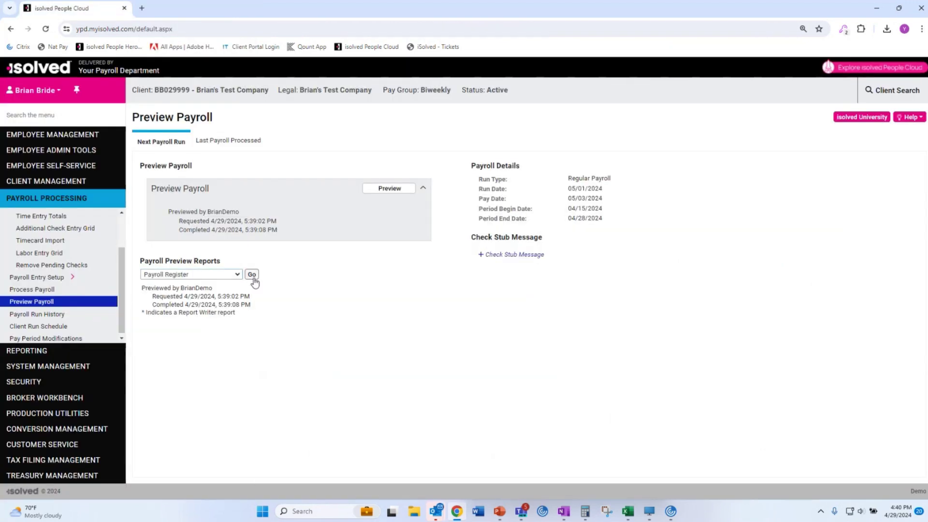
left_click(252, 275)
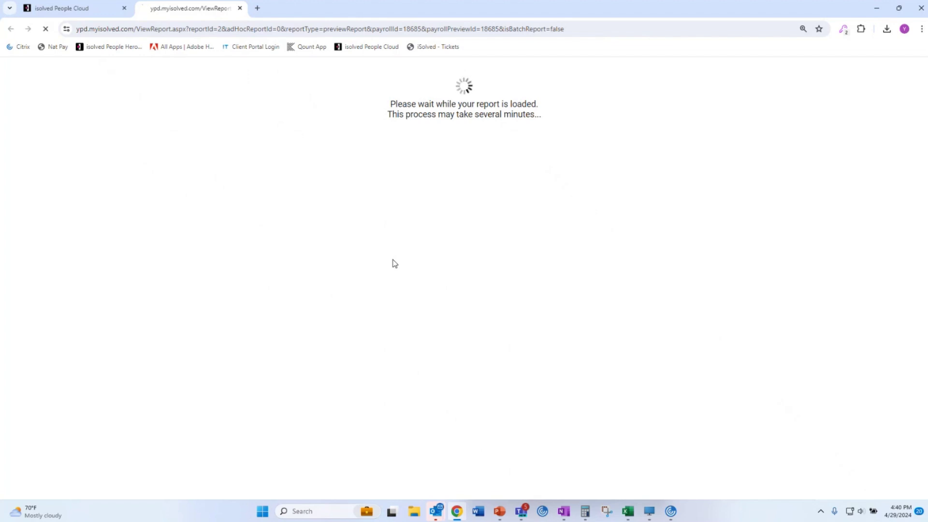
key("ctrl+0")
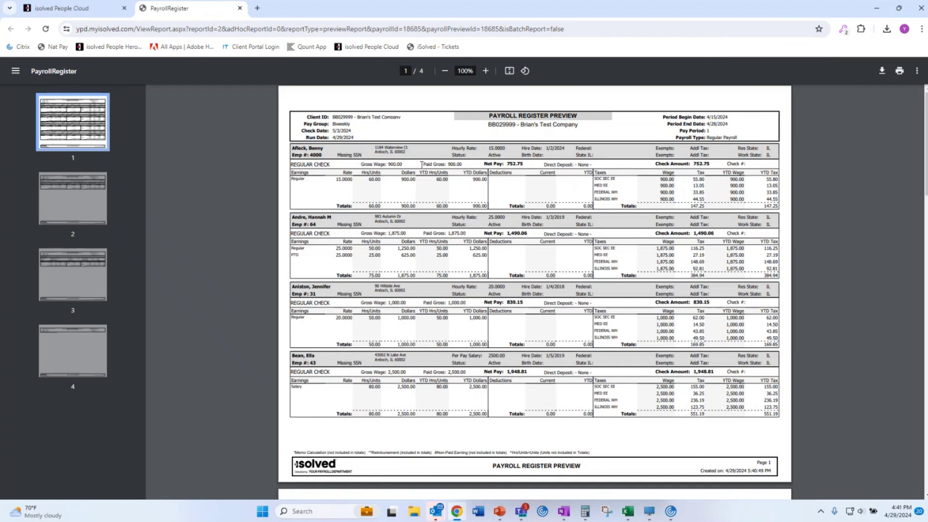
scroll(427, 170, "down", 15)
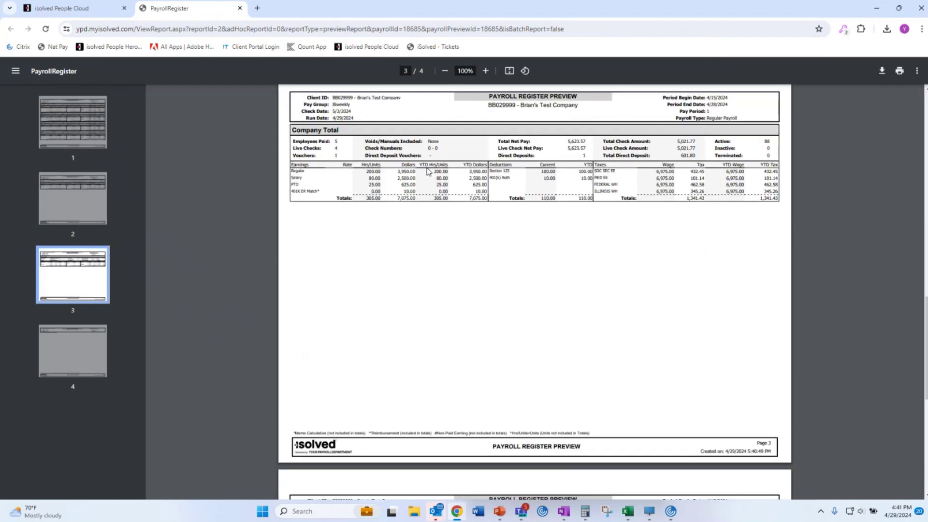
scroll(427, 171, "up", 15)
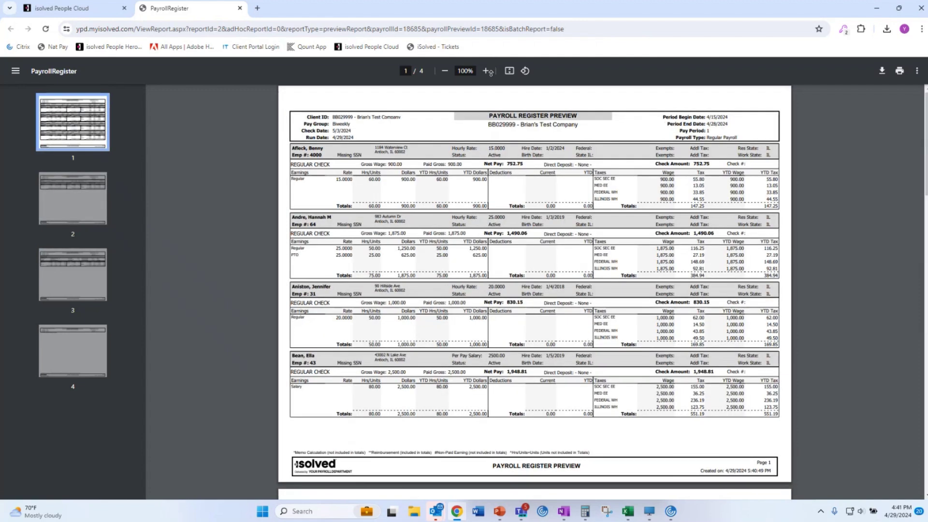
left_click(485, 70)
left_click(485, 71)
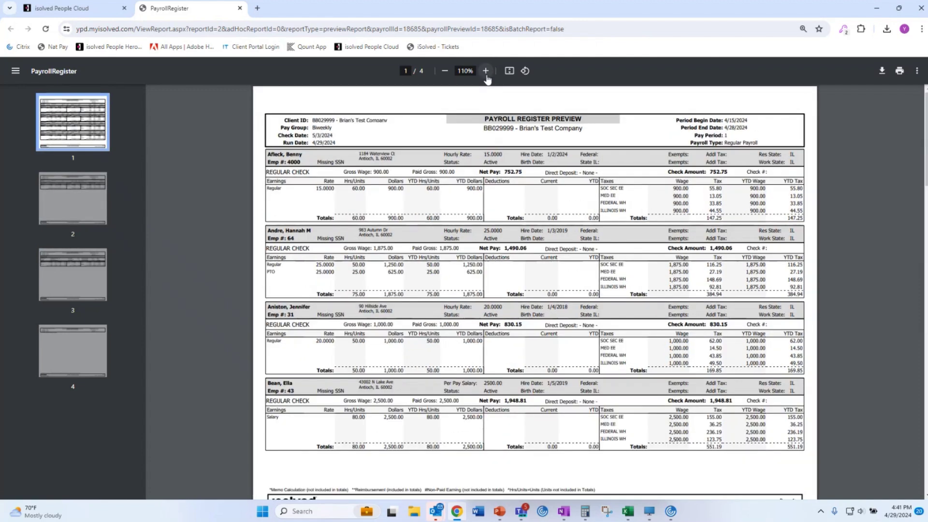
left_click(486, 71)
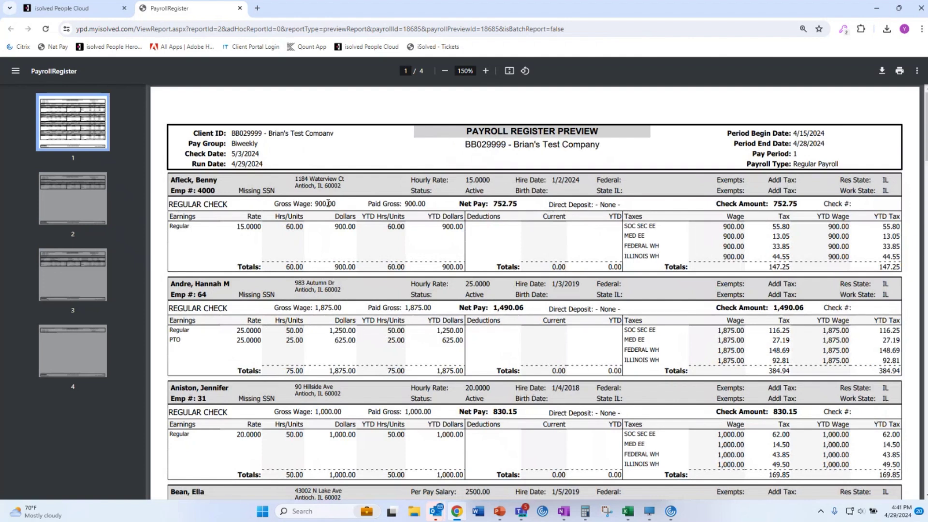
Check the first employee's earnings, taxes and header, then the salaried employee's earnings.
left_click_drag(237, 229, 386, 228)
left_click_drag(723, 231, 795, 266)
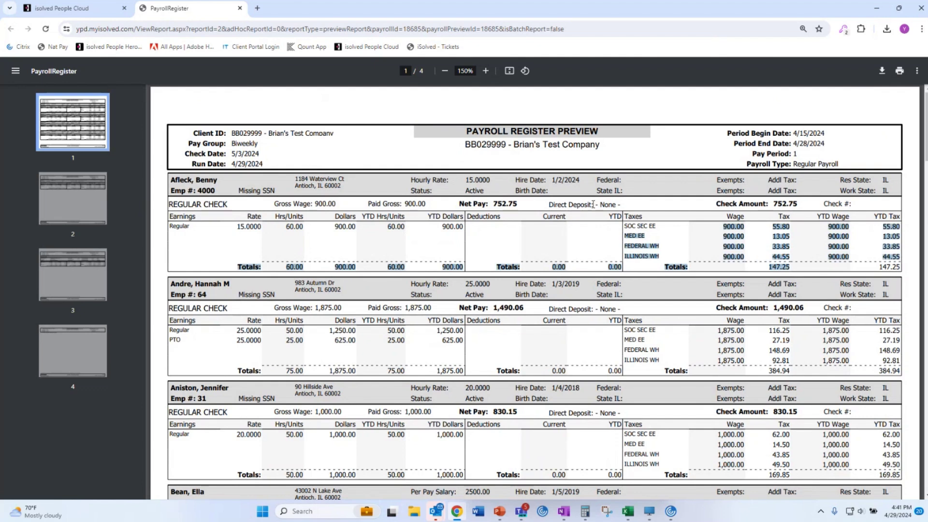
left_click(563, 196)
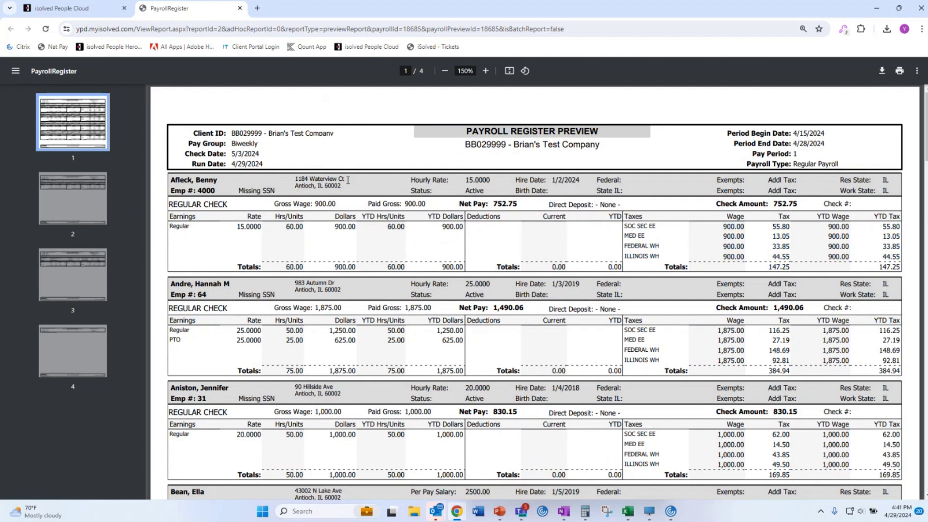
left_click_drag(464, 180, 645, 207)
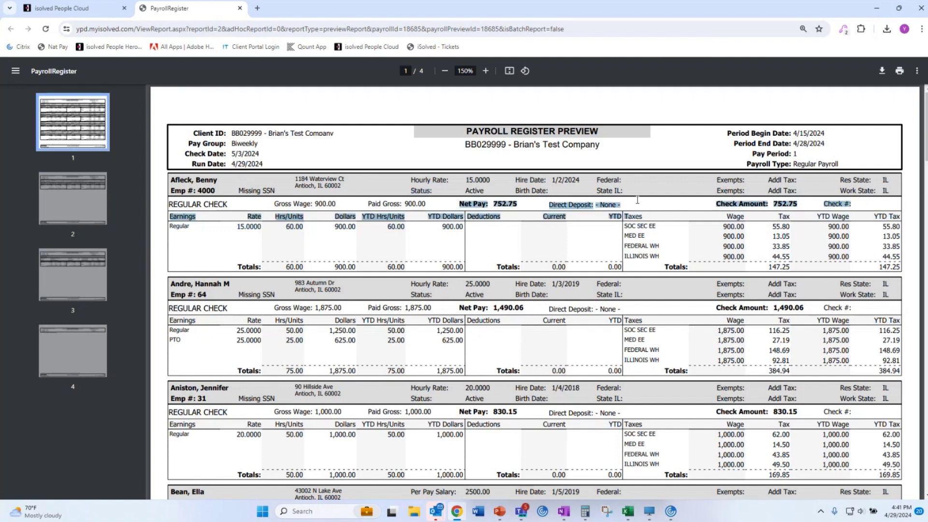
left_click(633, 204)
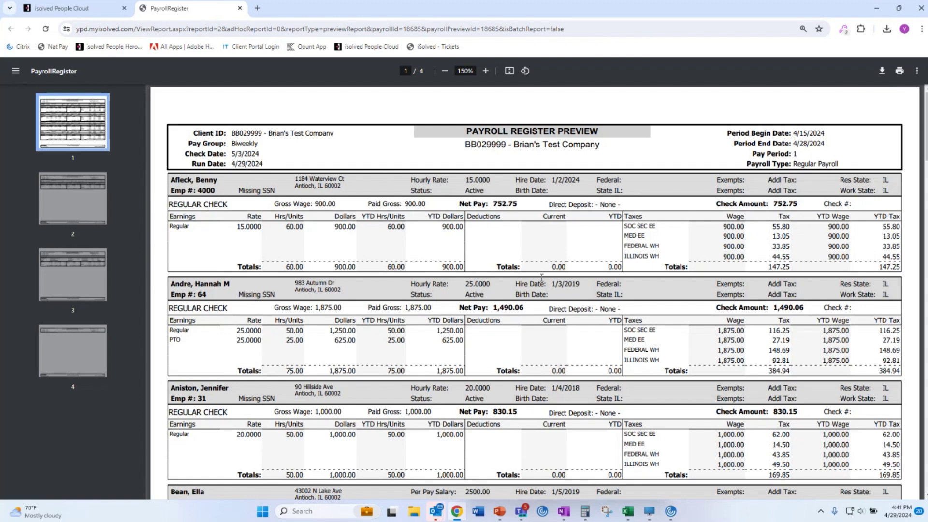
scroll(445, 293, "down", 5)
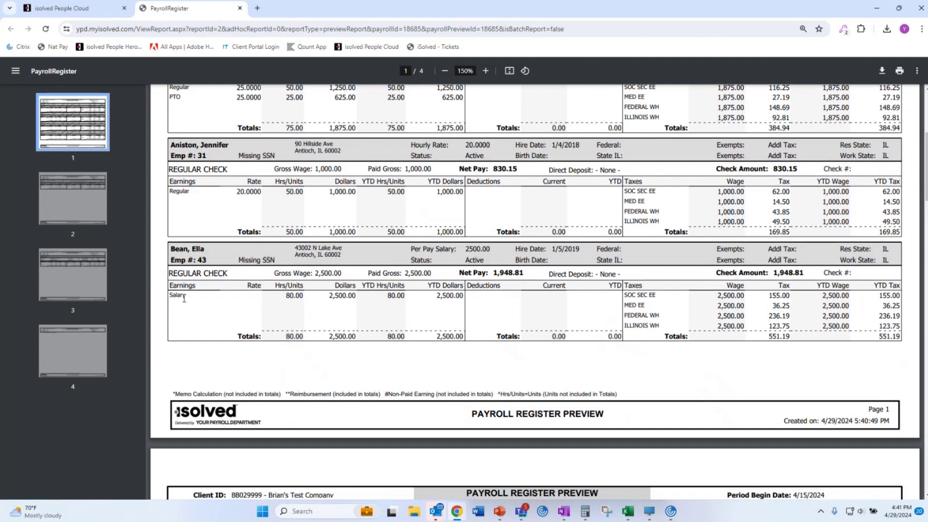
left_click_drag(184, 296, 724, 310)
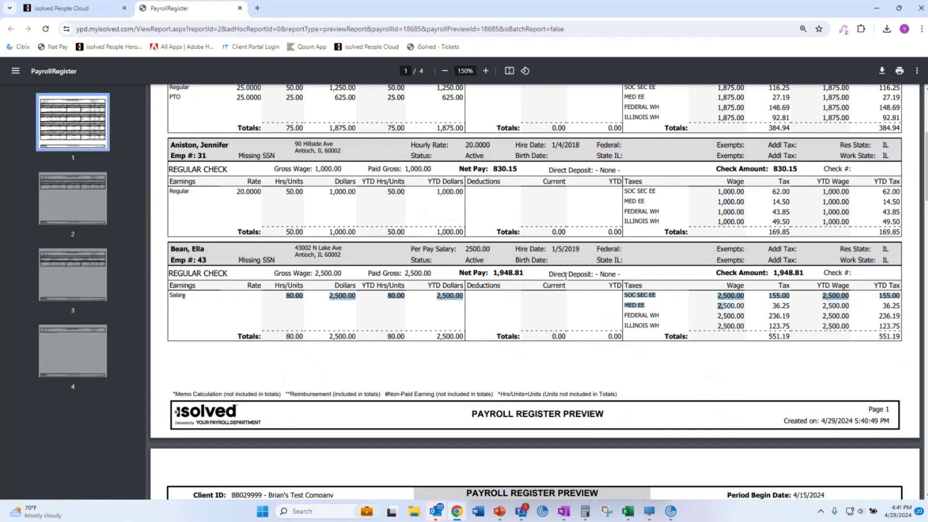
left_click(516, 276)
Check the new hire's 40.00 regular hours, deductions and 601.80 direct deposit.
scroll(429, 304, "down", 3)
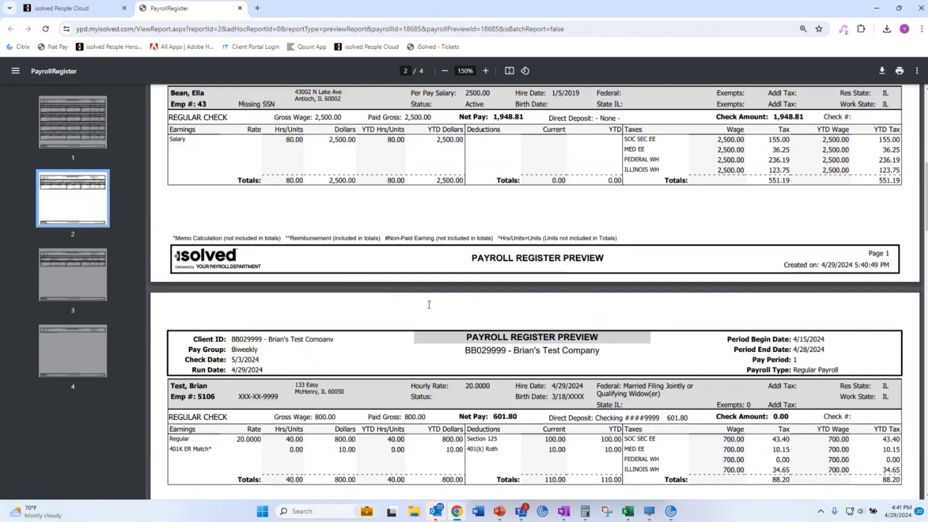
scroll(429, 305, "down", 2)
scroll(299, 382, "down", 2)
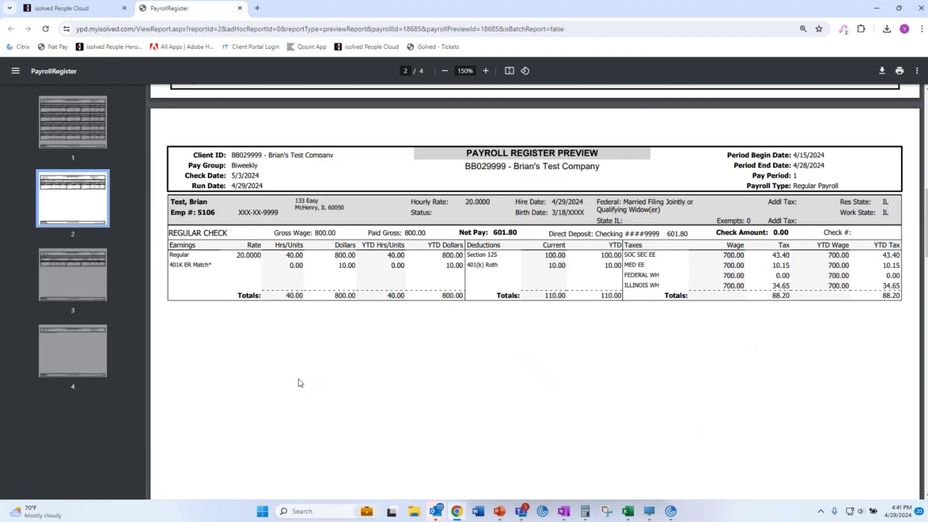
double_click(280, 261)
left_click_drag(543, 256, 578, 264)
left_click_drag(625, 234, 733, 228)
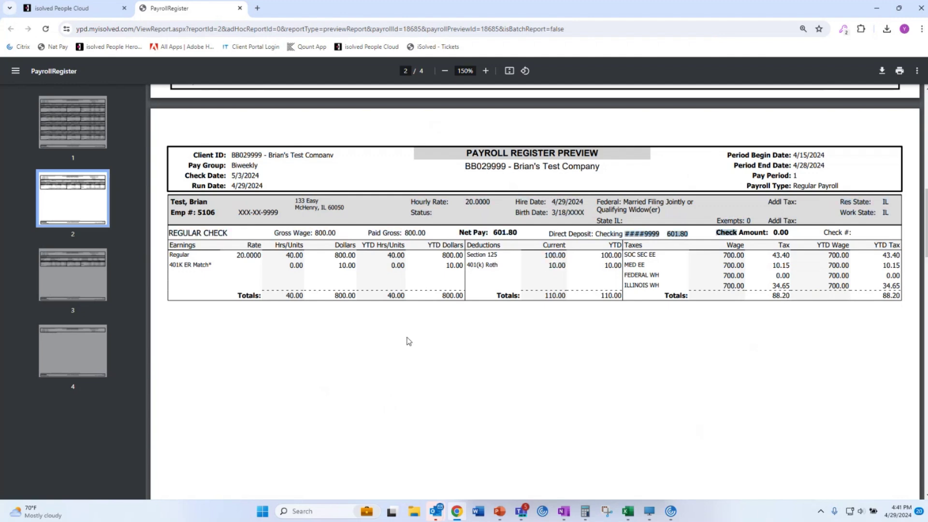
Jump to the Company Total page and check the 305.00 total hours.
scroll(357, 394, "down", 4)
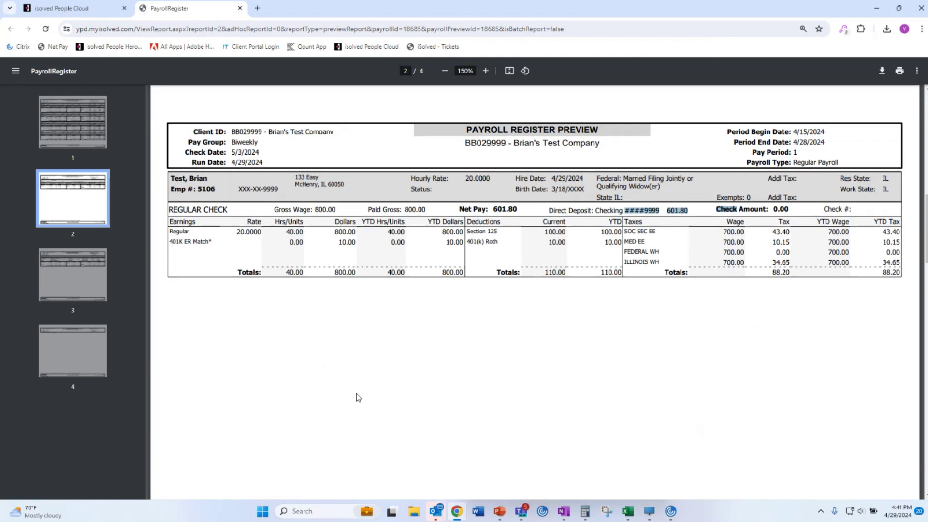
scroll(356, 395, "up", 3)
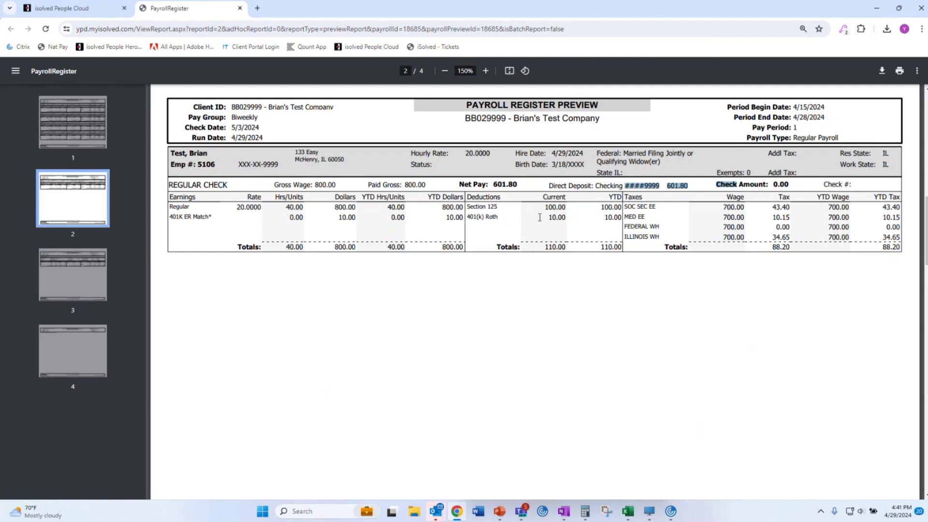
left_click(76, 280)
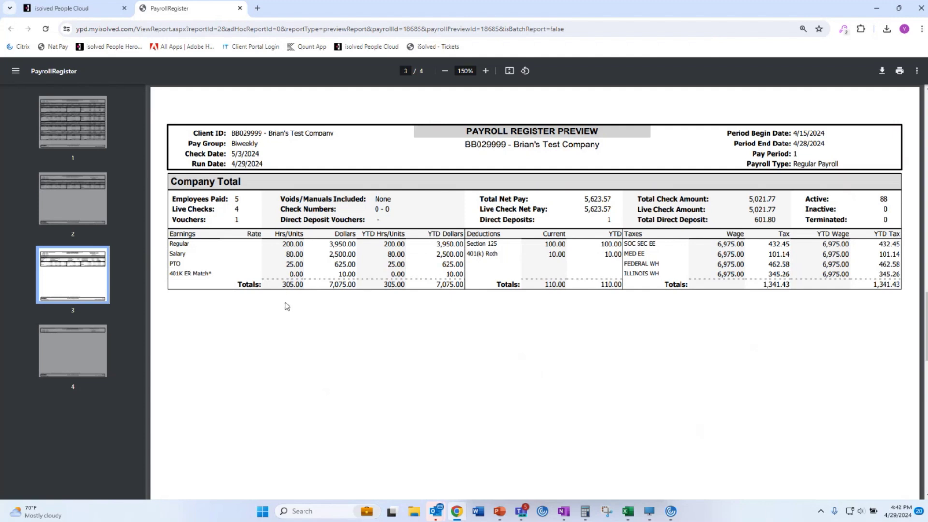
double_click(286, 285)
Close the Payroll Register preview and generate the Payroll Invoice preview.
left_click(239, 8)
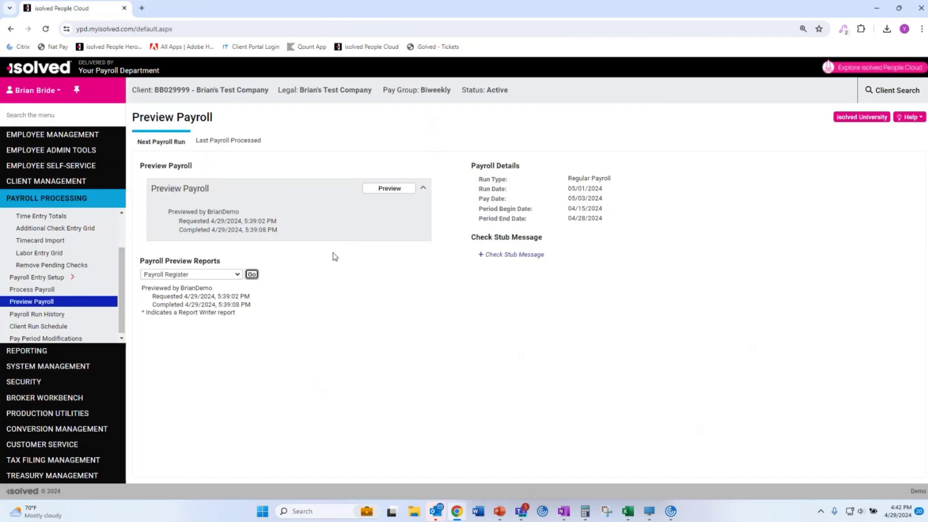
left_click(212, 275)
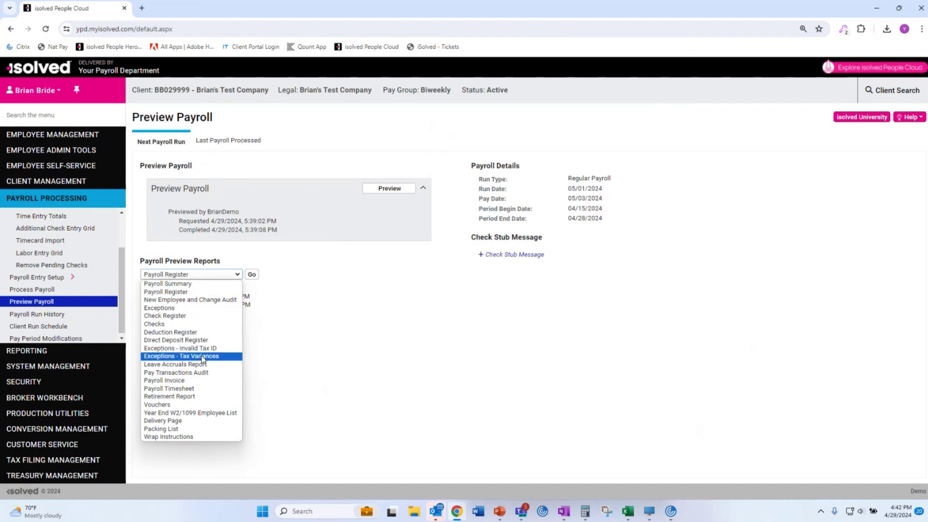
left_click(211, 381)
left_click(252, 274)
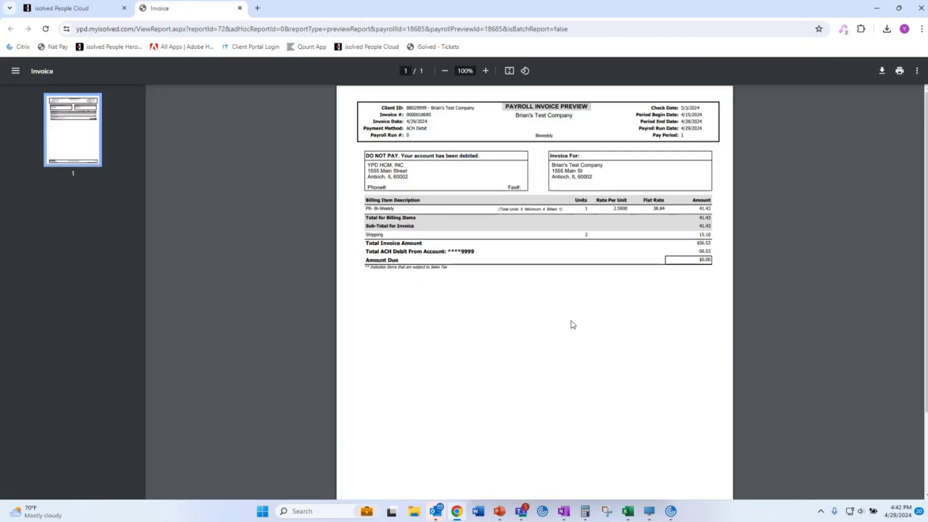
Review the invoice's bi-weekly billing line and $56.53 total with ACH debit, then close it.
scroll(572, 324, "up", 3)
scroll(572, 324, "up", 3)
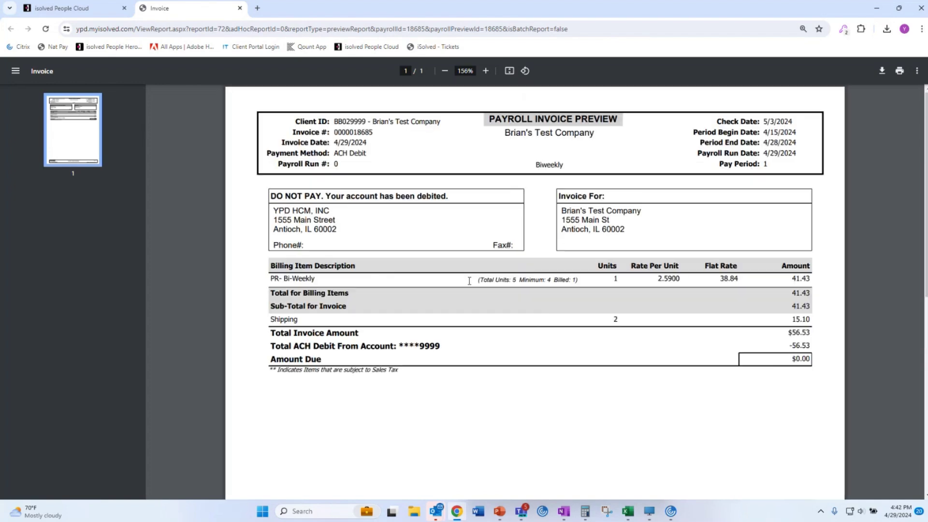
left_click_drag(271, 278, 643, 291)
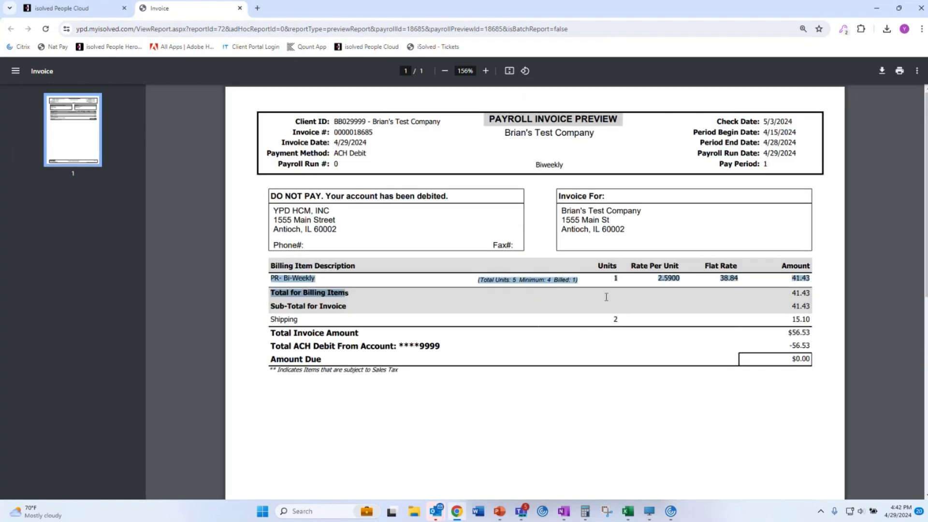
left_click(599, 425)
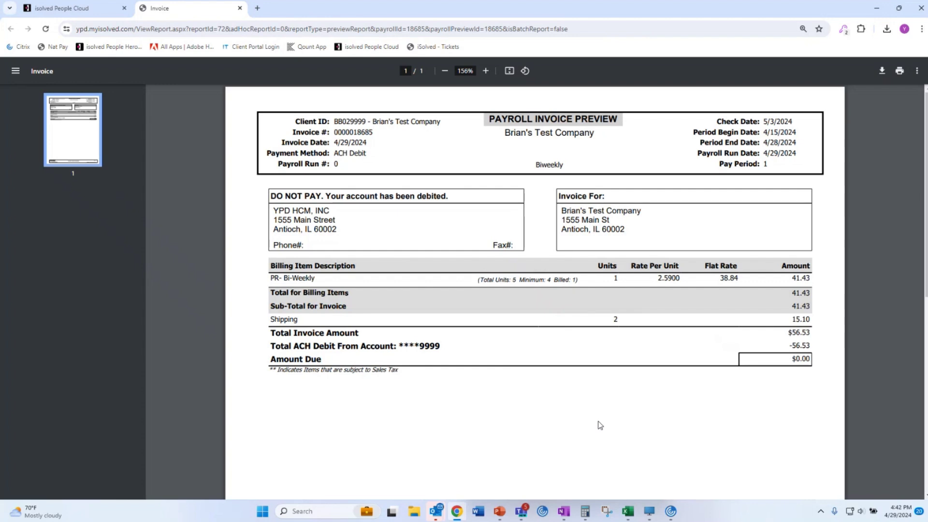
left_click_drag(356, 334, 545, 355)
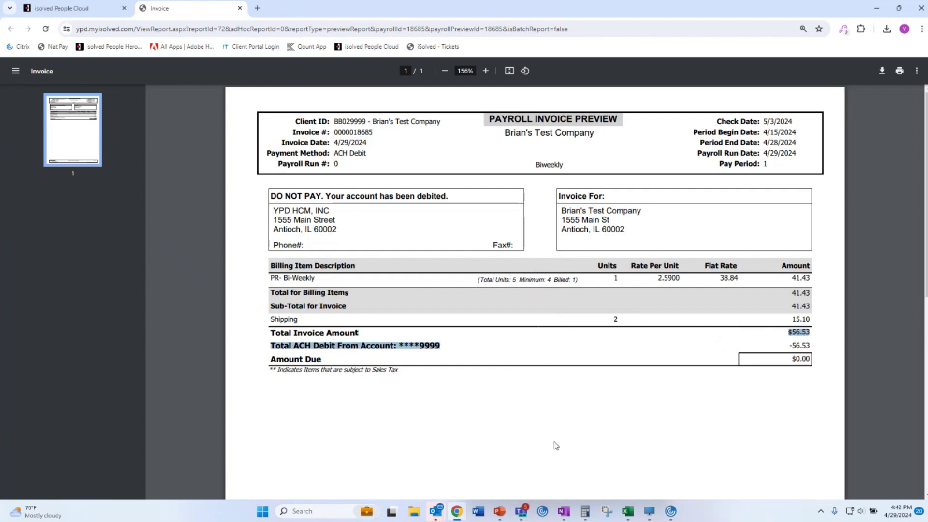
left_click(240, 9)
left_click(227, 274)
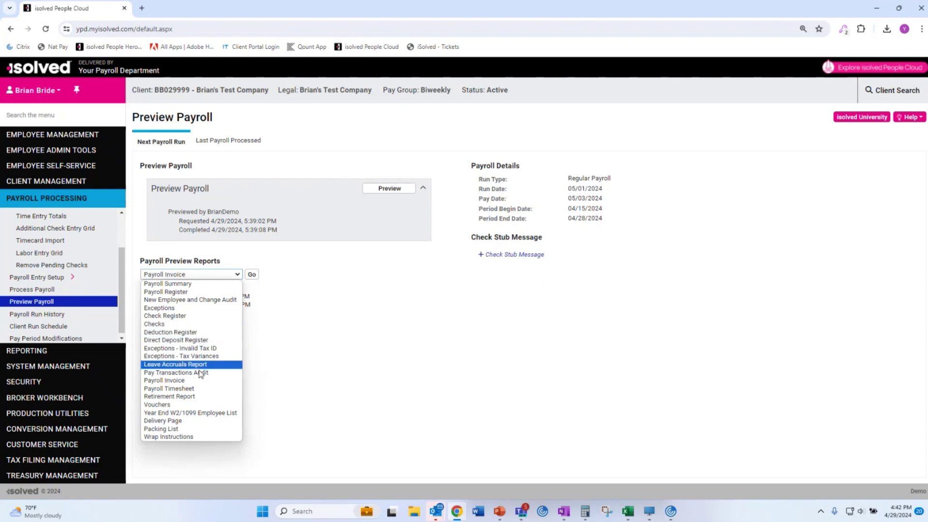
Process the 5/3/2024 payroll, continuing despite uncommitted time data, and confirm.
left_click(282, 406)
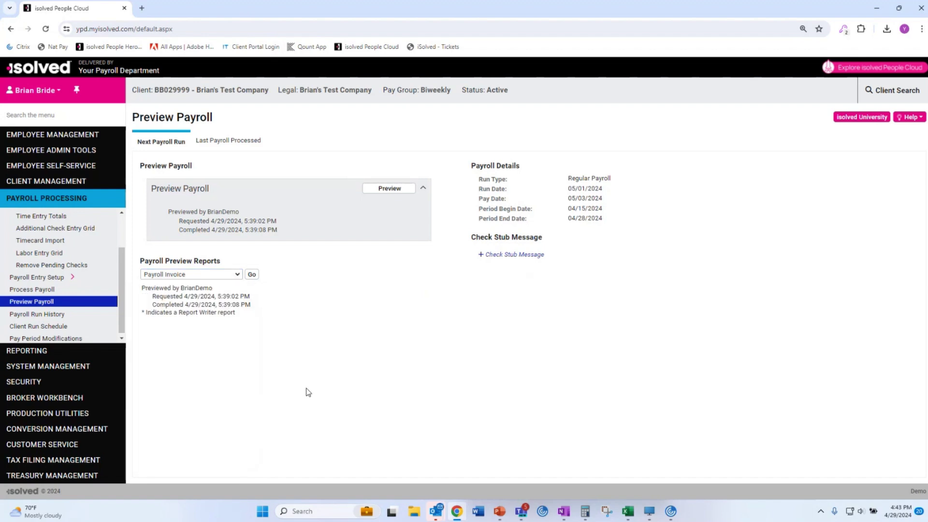
left_click(44, 290)
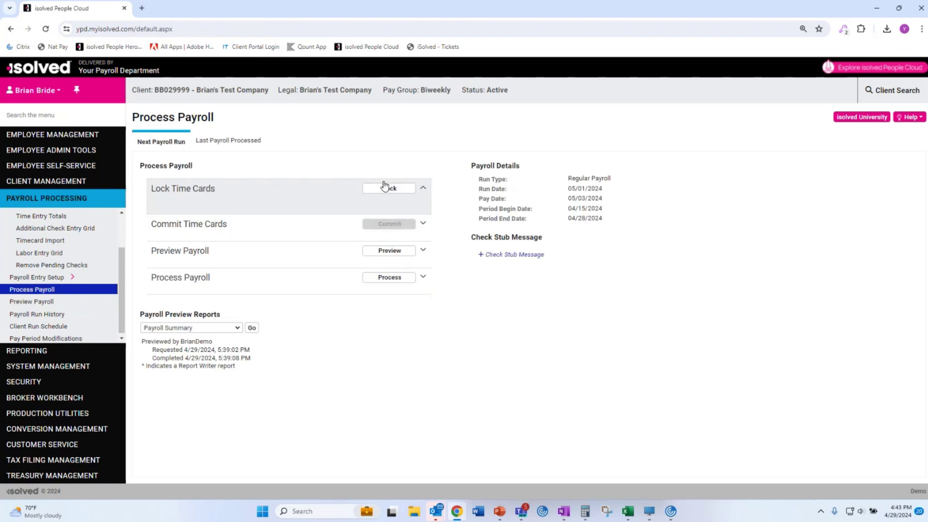
left_click(390, 189)
left_click(393, 277)
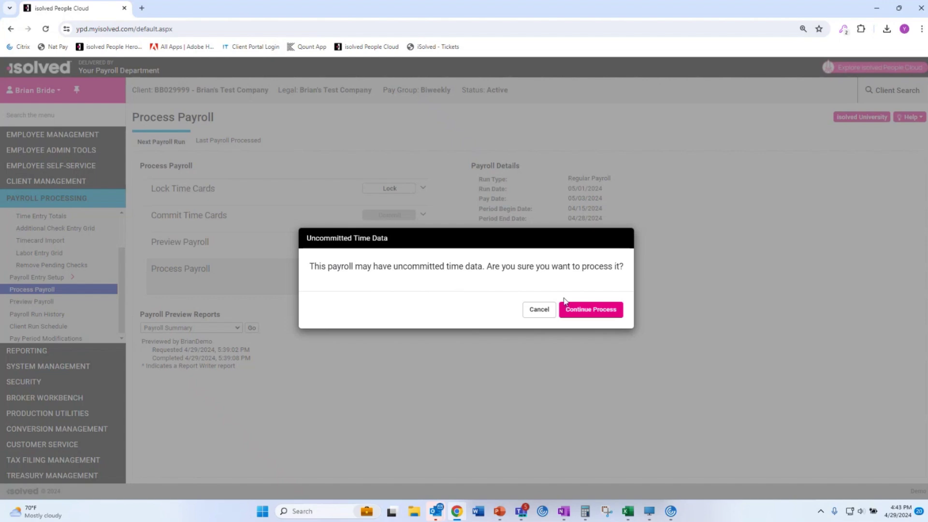
left_click(614, 310)
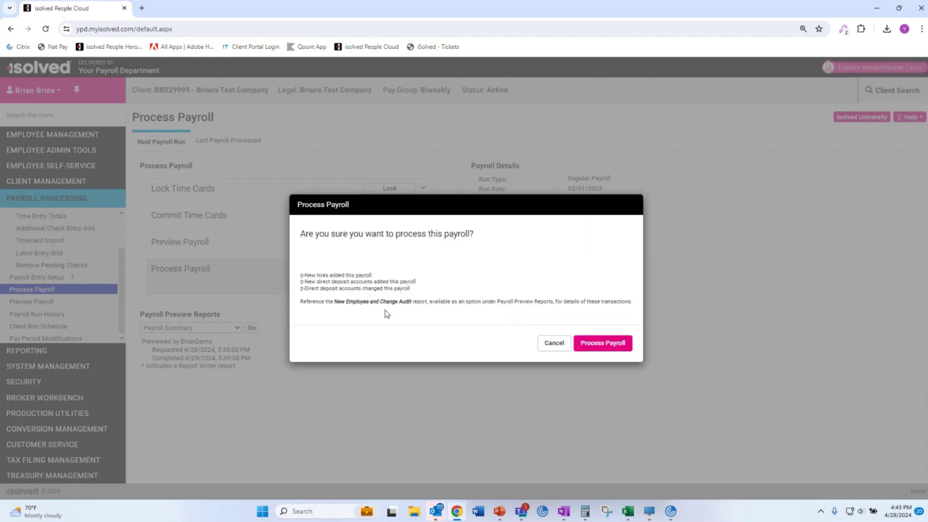
left_click(625, 343)
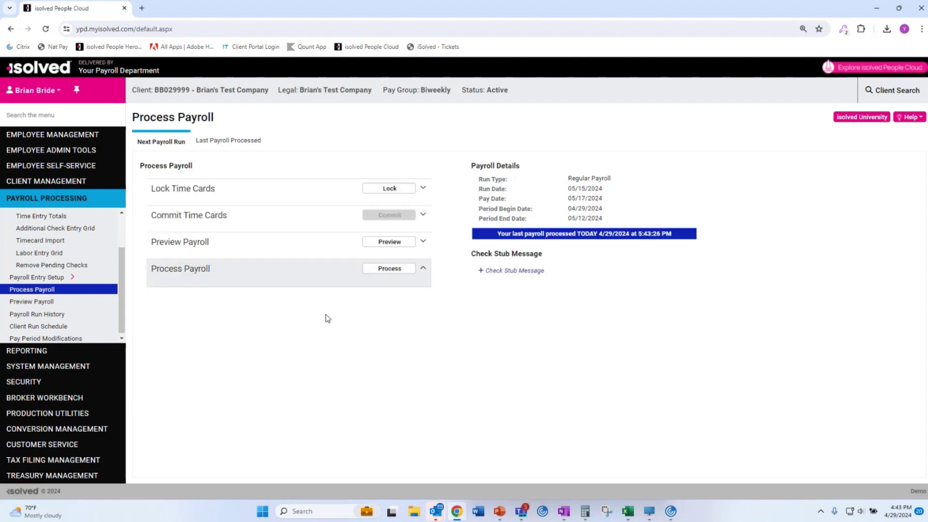
Check the last processed payroll run, then return to the next run with a 5/17/2024 pay date.
left_click(251, 140)
left_click(160, 140)
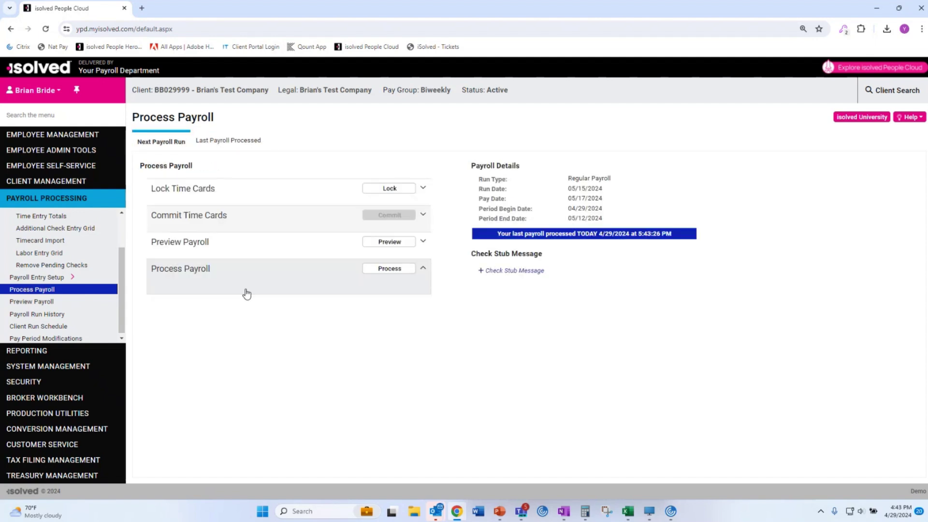
left_click(49, 351)
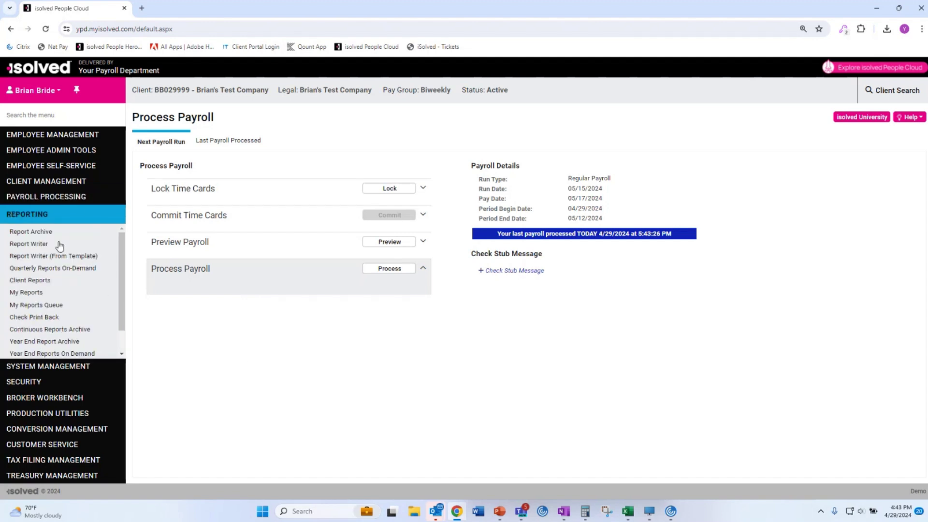
List the Complete Regular Payroll group's reports in Report Archive, all showing QUEUED.
left_click(46, 232)
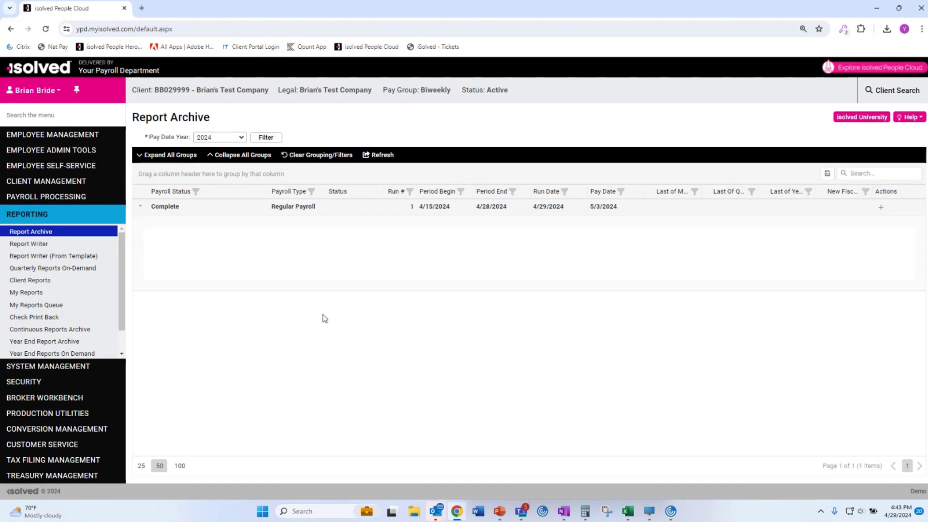
left_click(140, 206)
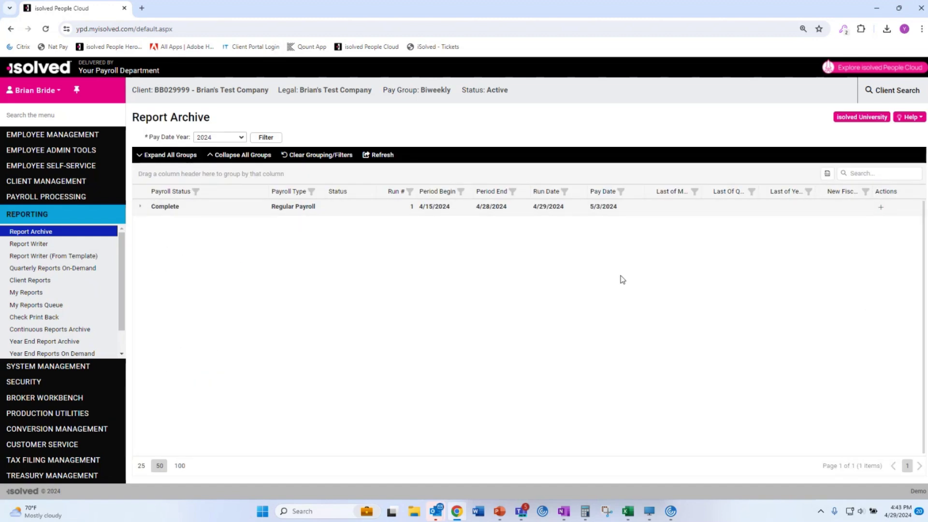
left_click(142, 207)
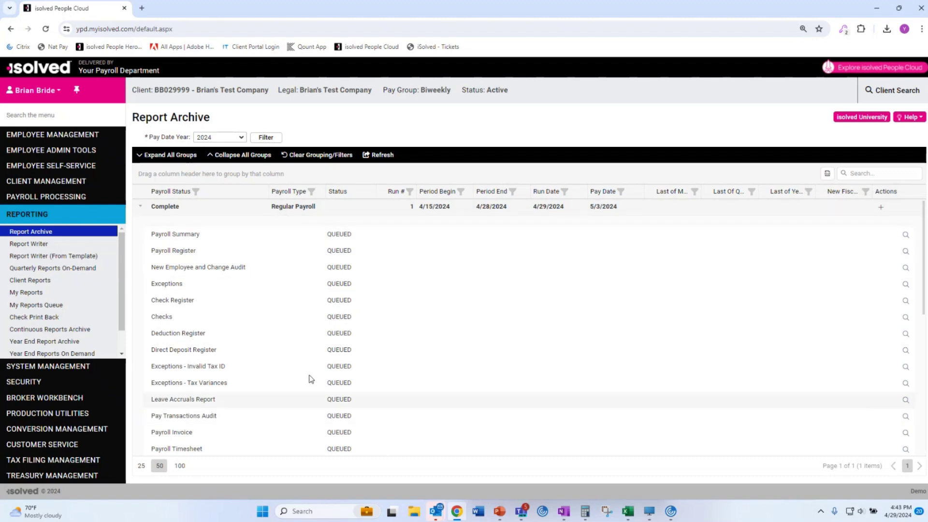
scroll(305, 372, "down", 5)
scroll(262, 360, "up", 4)
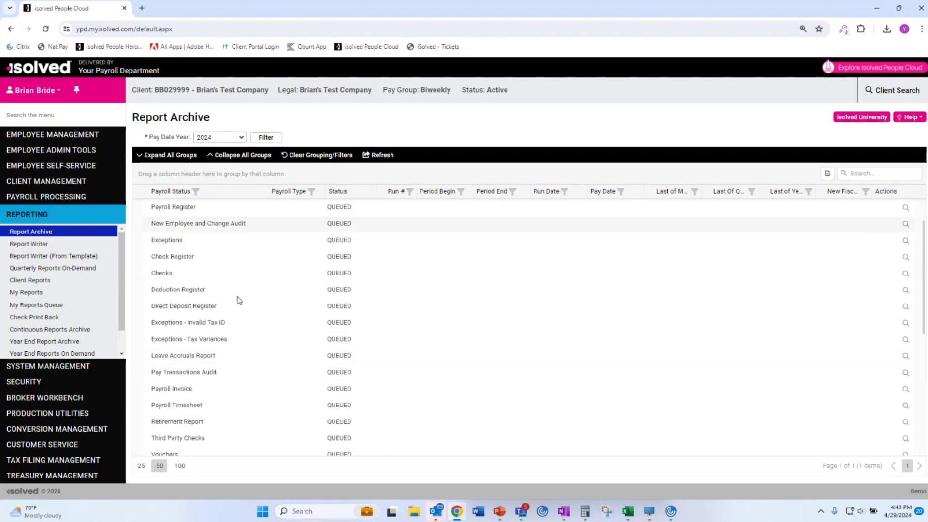